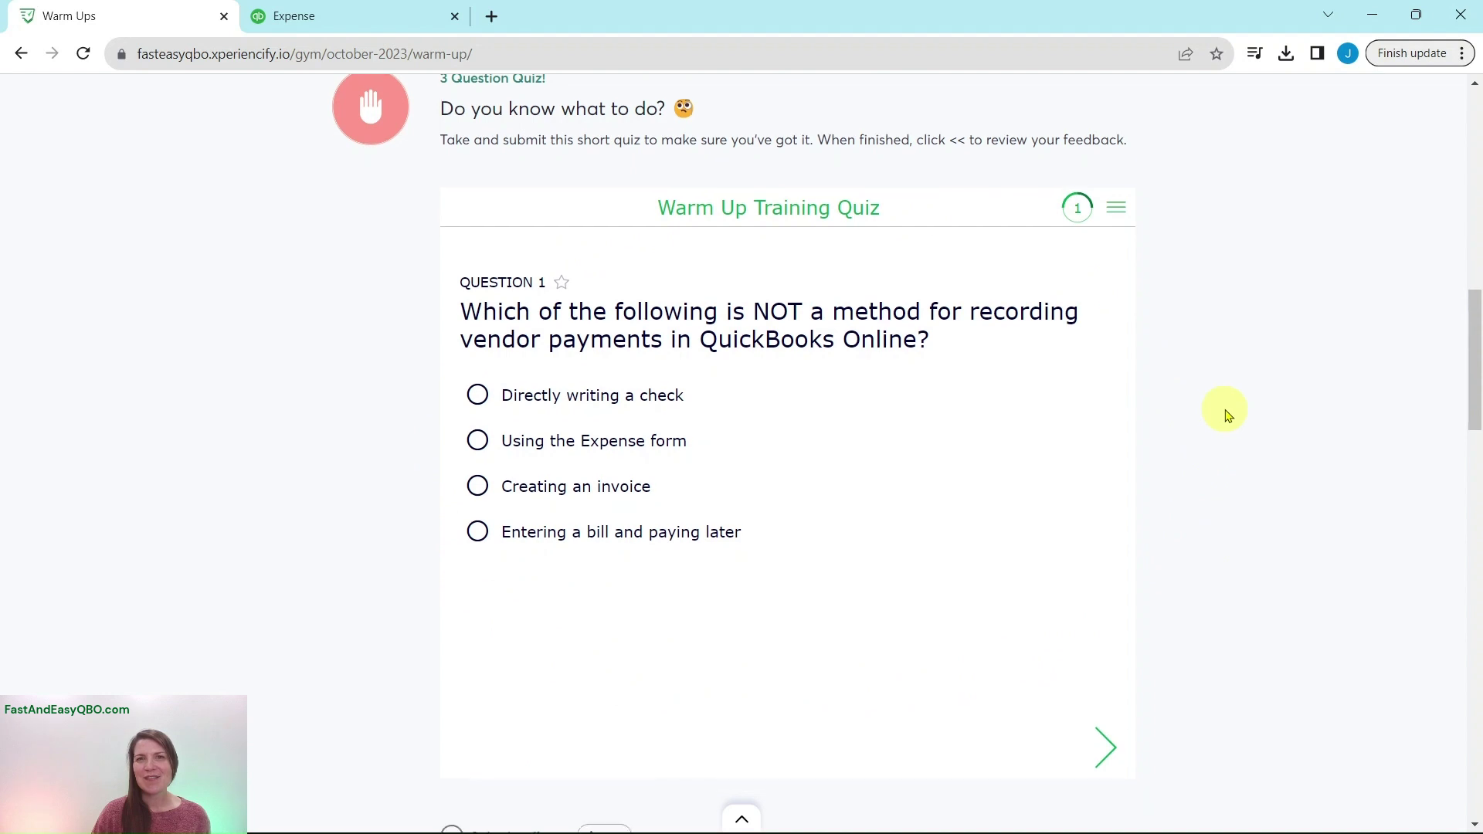
# Step: Open the practice exercise on processing bank feed transactions and read its scenario, Checking Account section and Step 1
pyautogui.scroll(-8, 1226, 416)
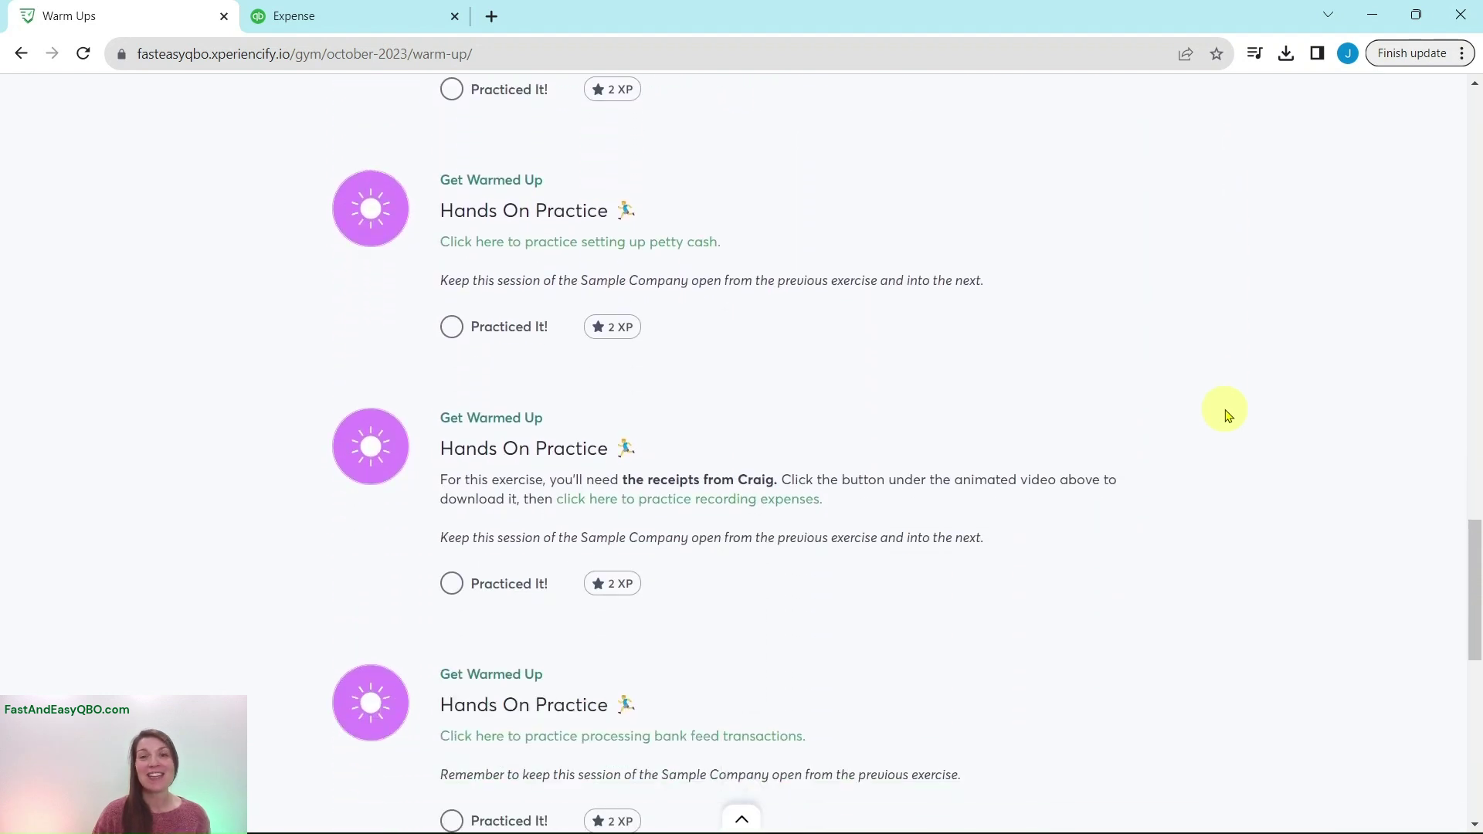
pyautogui.scroll(-3, 1228, 415)
pyautogui.scroll(-4, 1224, 415)
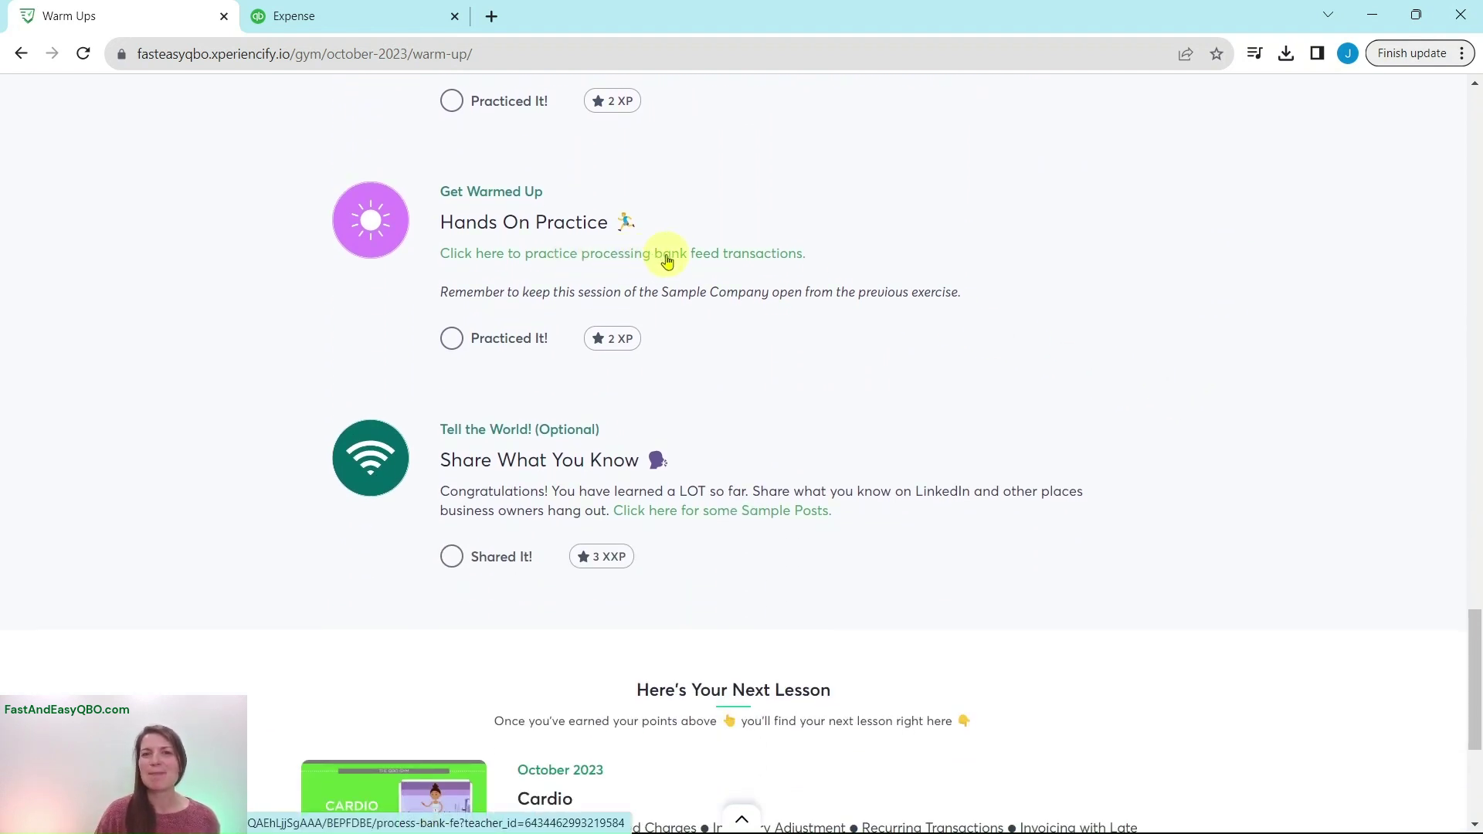
pyautogui.click(667, 255)
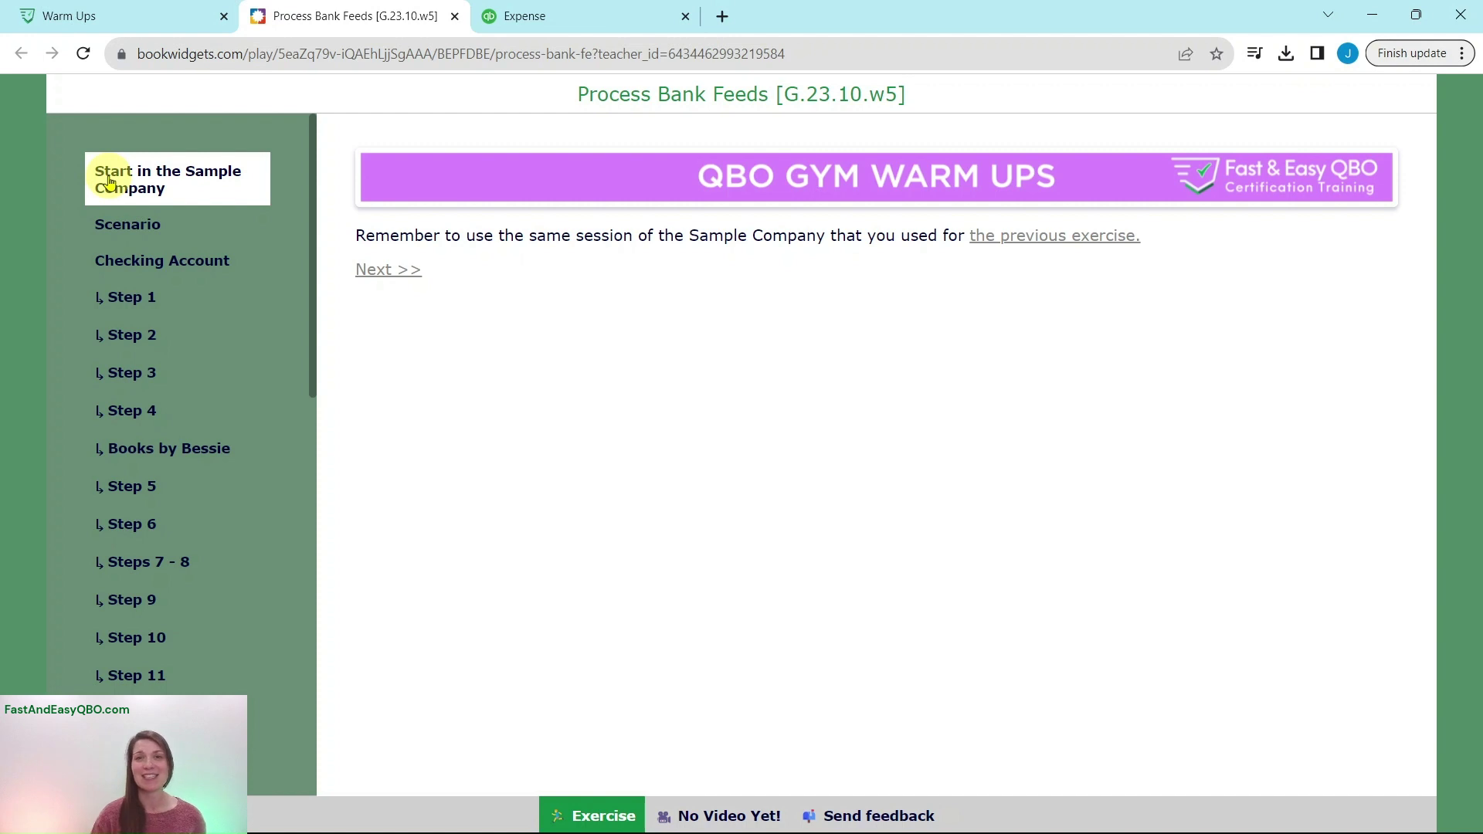
pyautogui.click(106, 230)
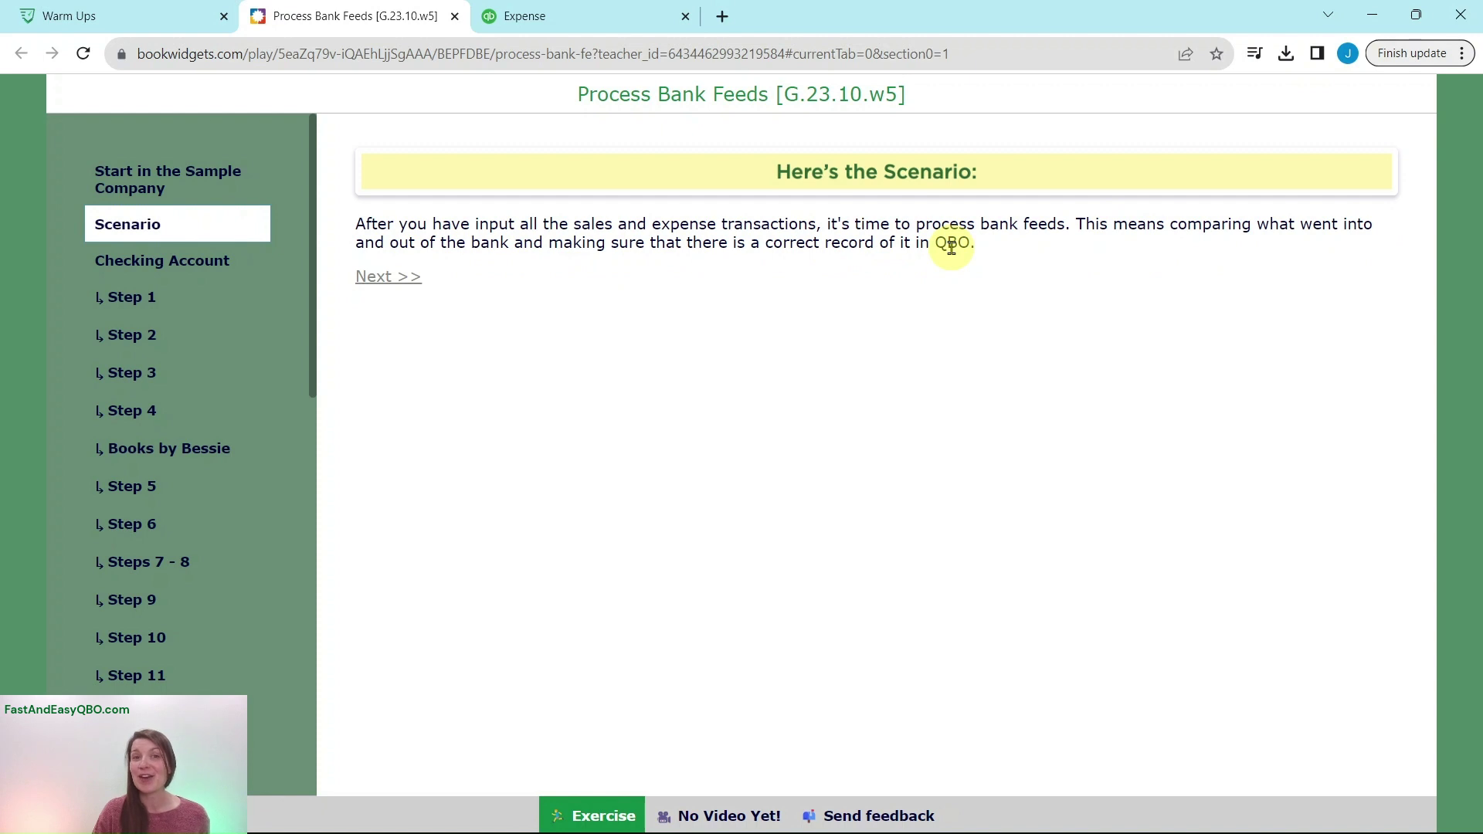
pyautogui.click(113, 260)
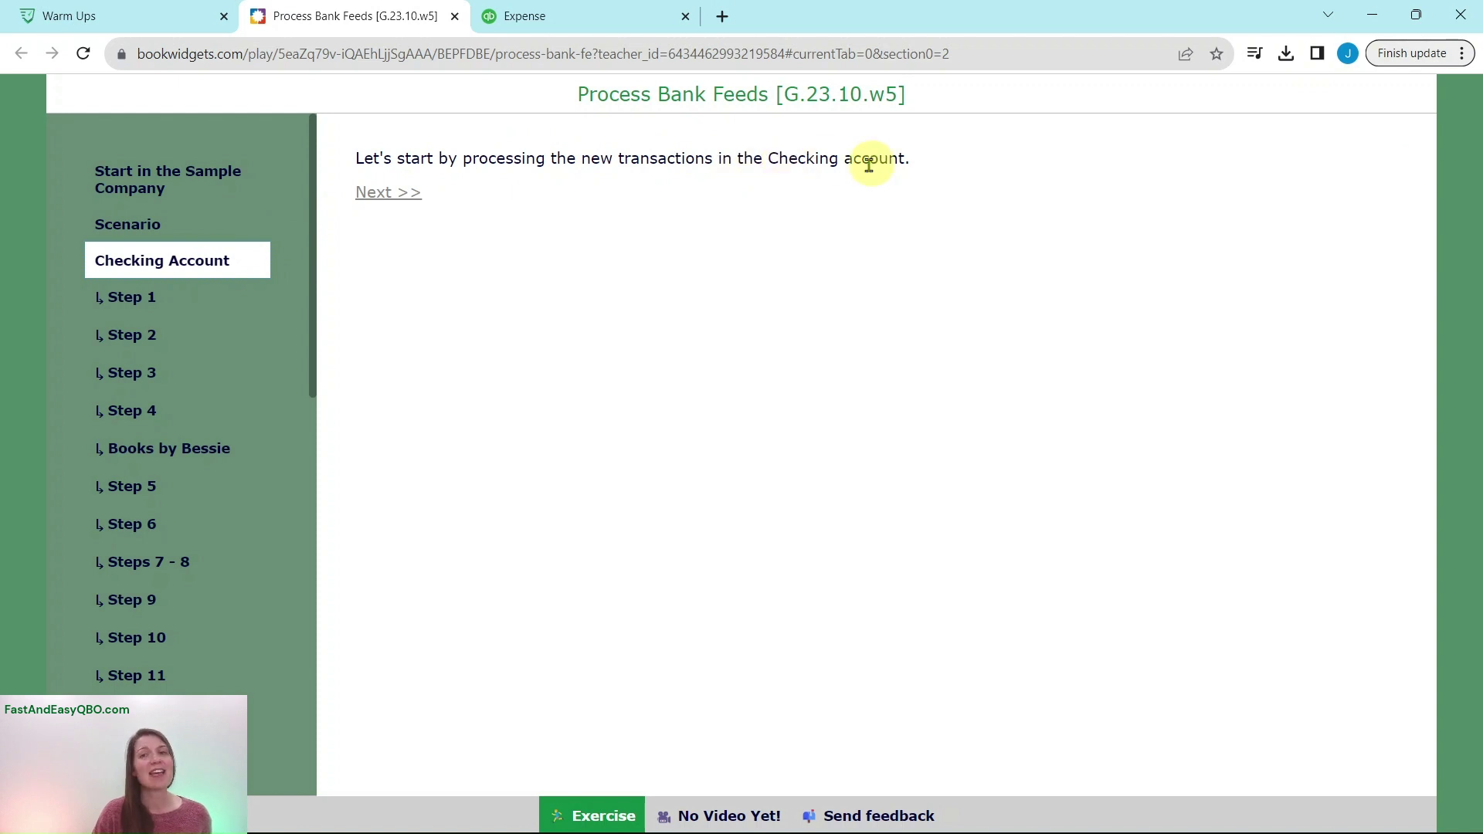
pyautogui.click(124, 304)
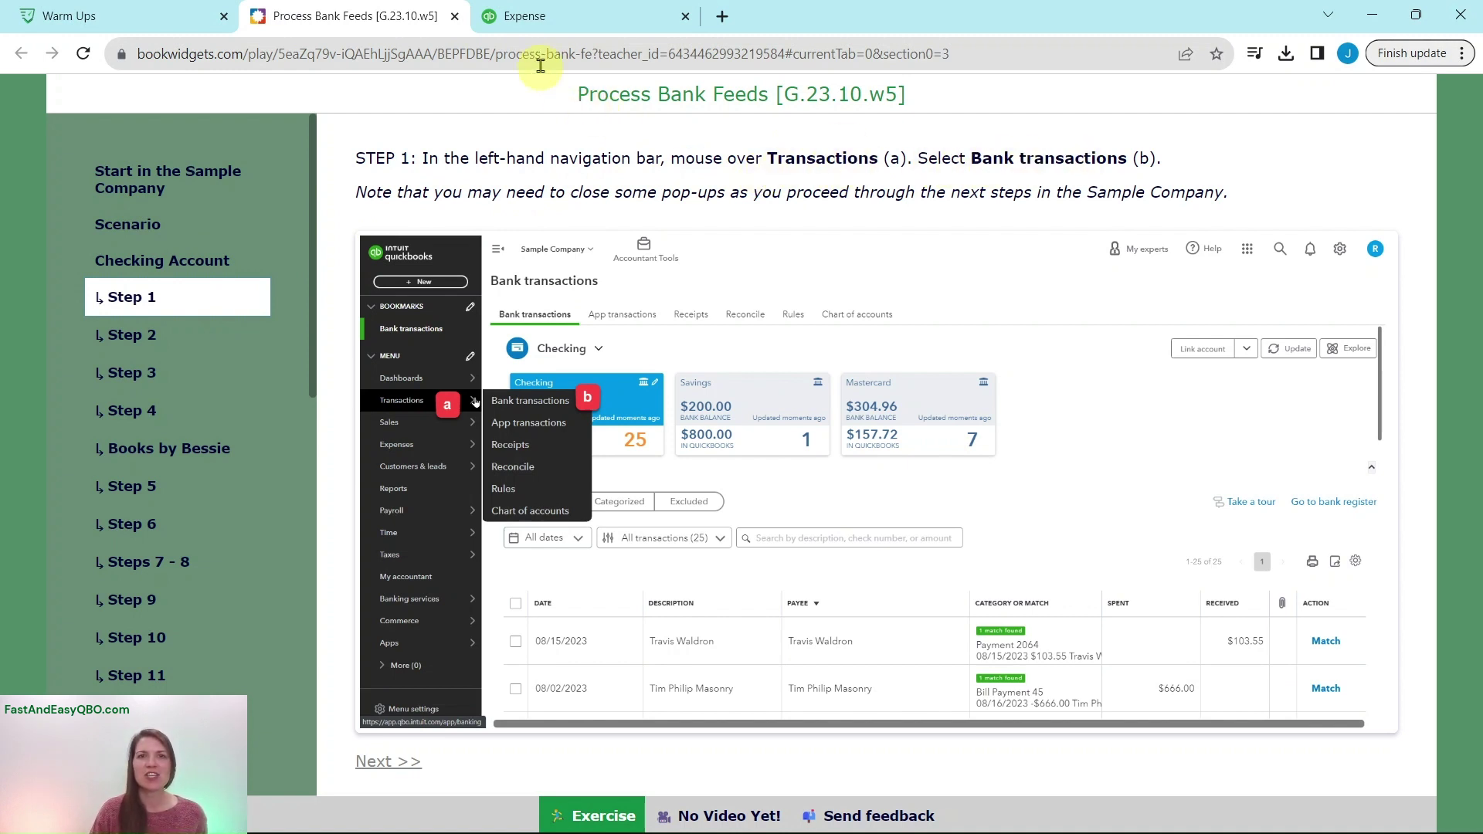
# Step: Switch to QuickBooks Online, open the Bank transactions page and dismiss the bank connection pop-up
pyautogui.click(530, 16)
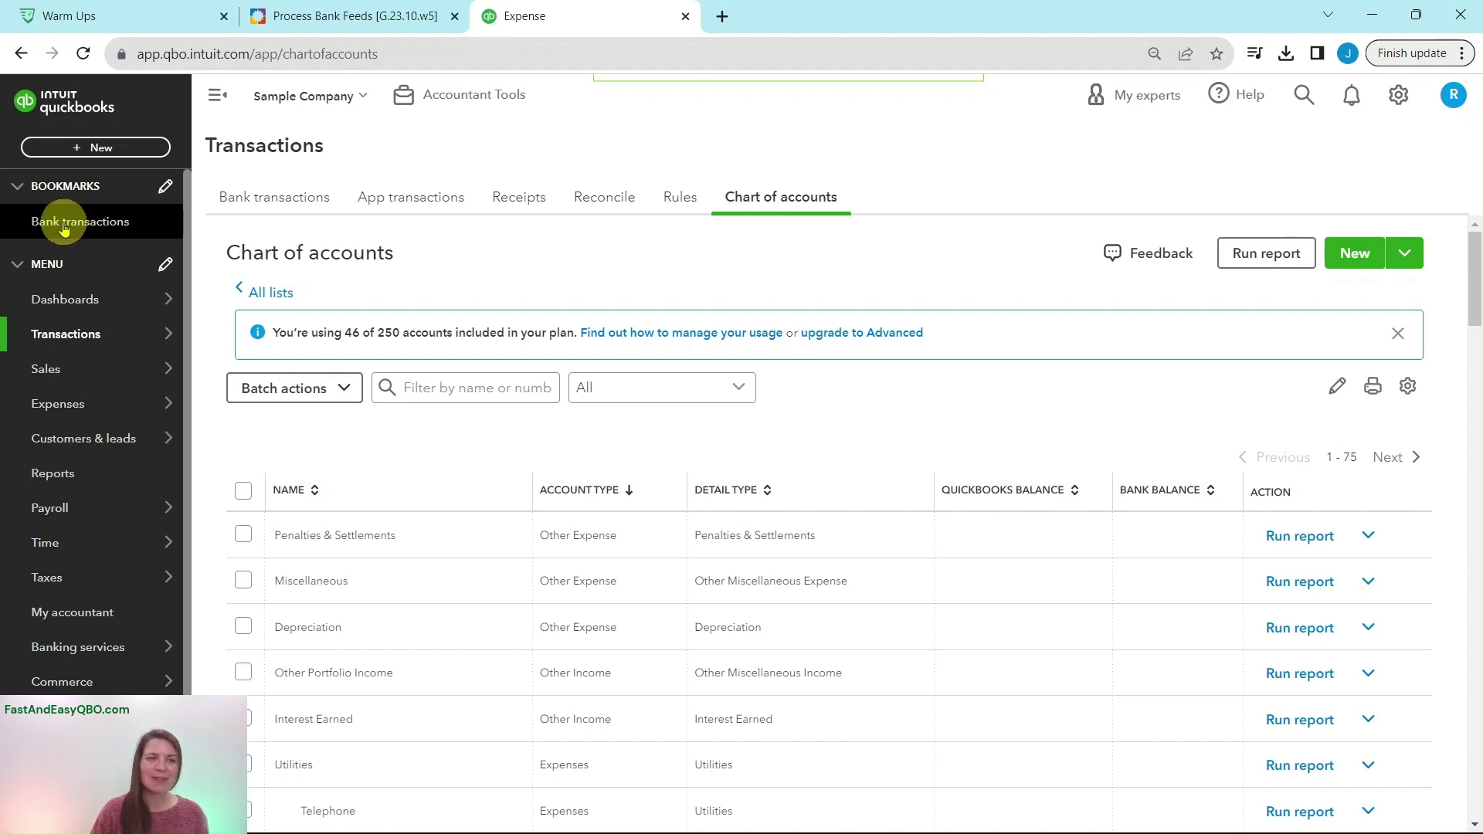
pyautogui.moveTo(80, 332)
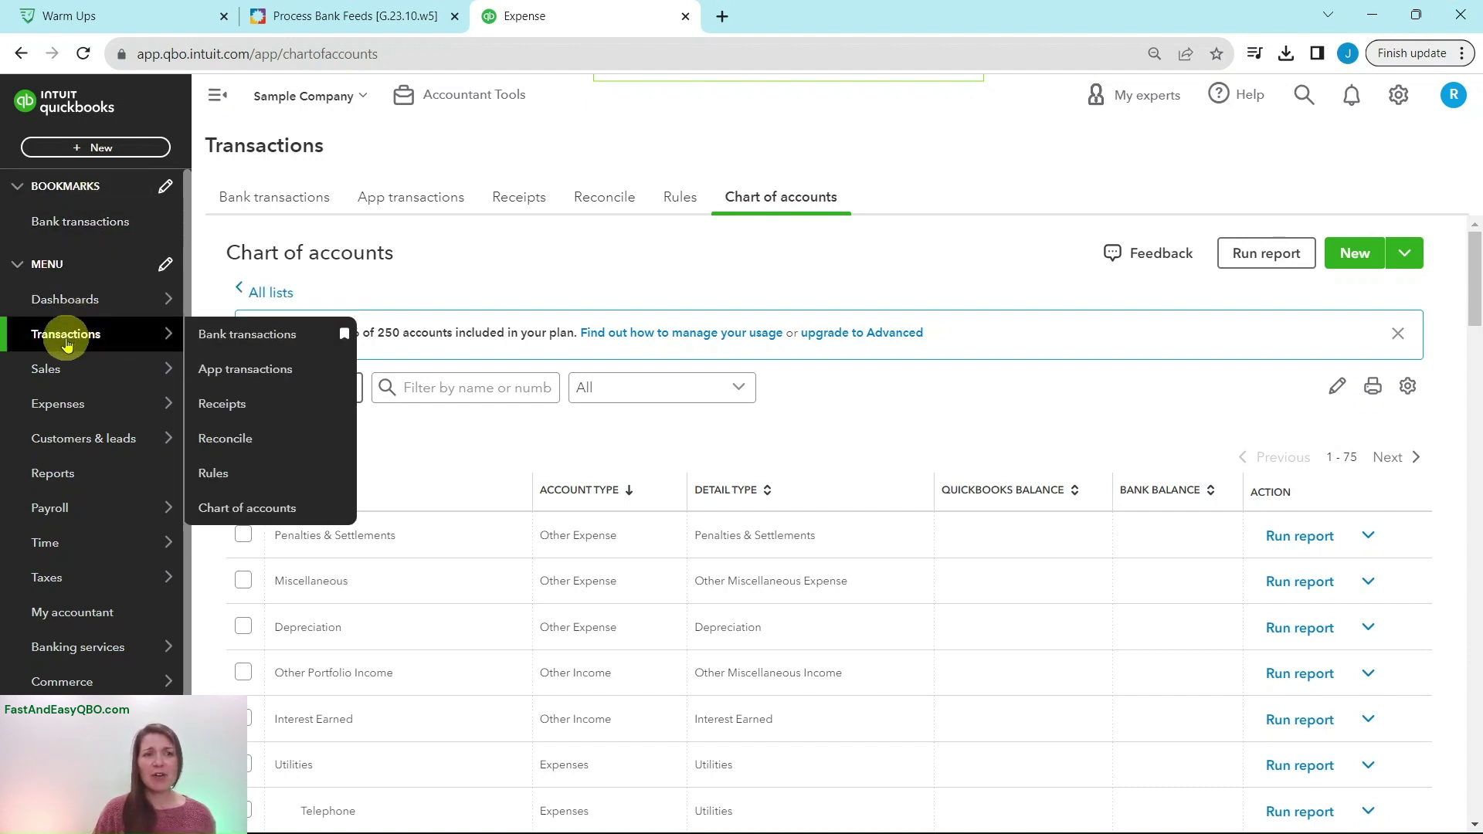
pyautogui.click(290, 336)
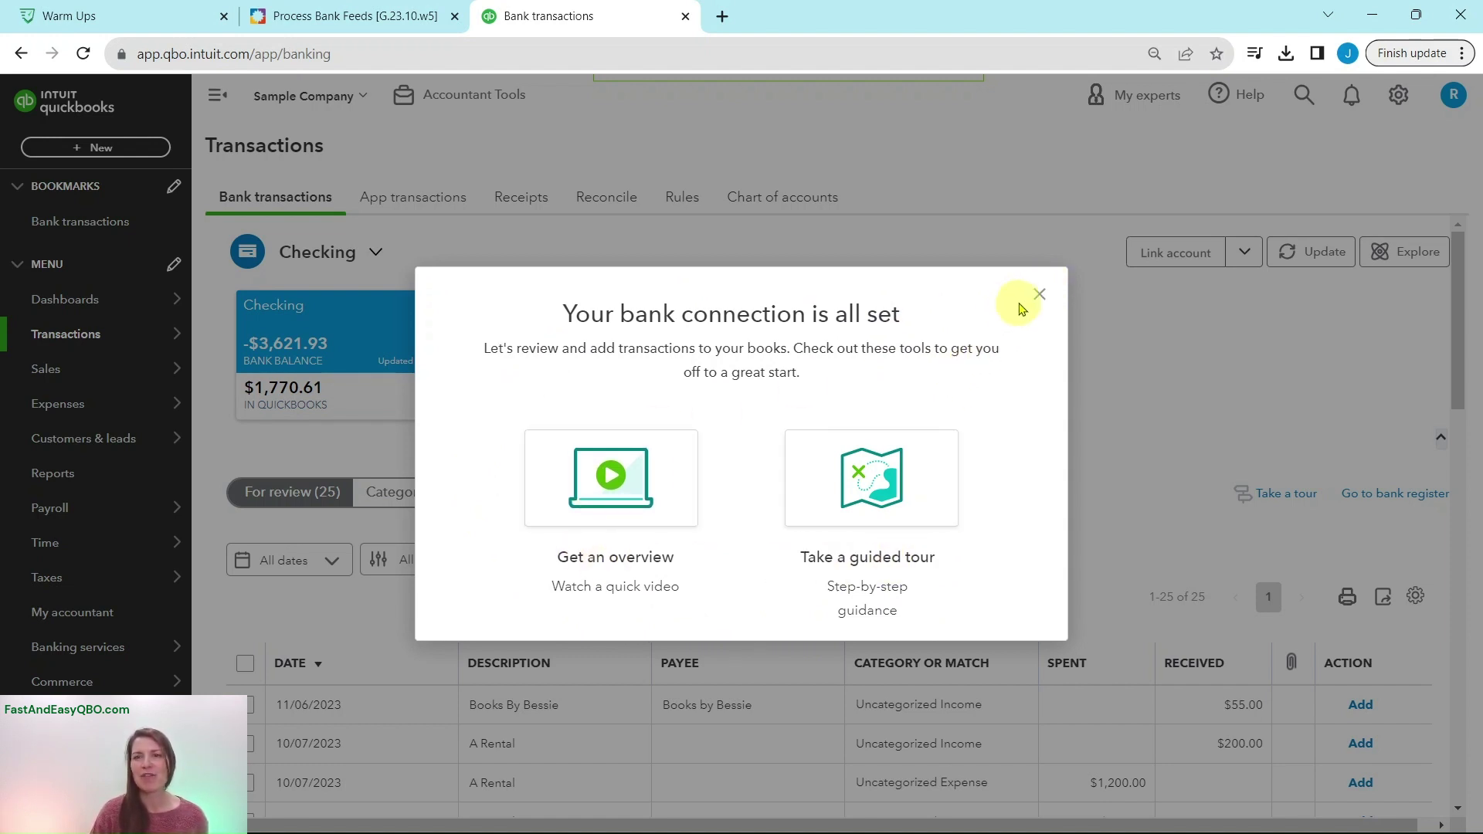
pyautogui.click(1042, 296)
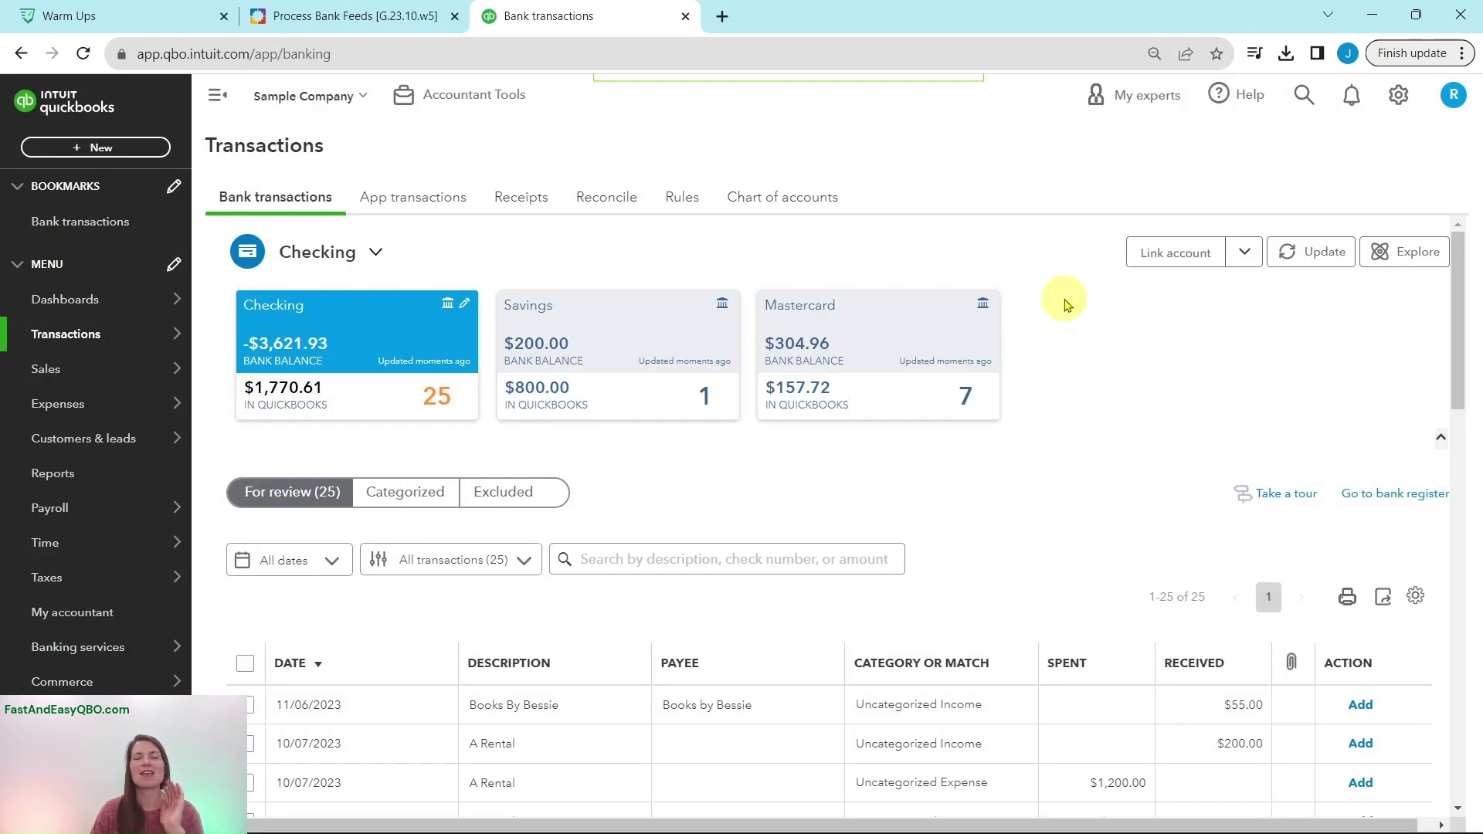
# Step: Read the exercise's Step 2 and filter the Checking account's transactions for review to Potential match in QuickBooks Online
pyautogui.click(376, 22)
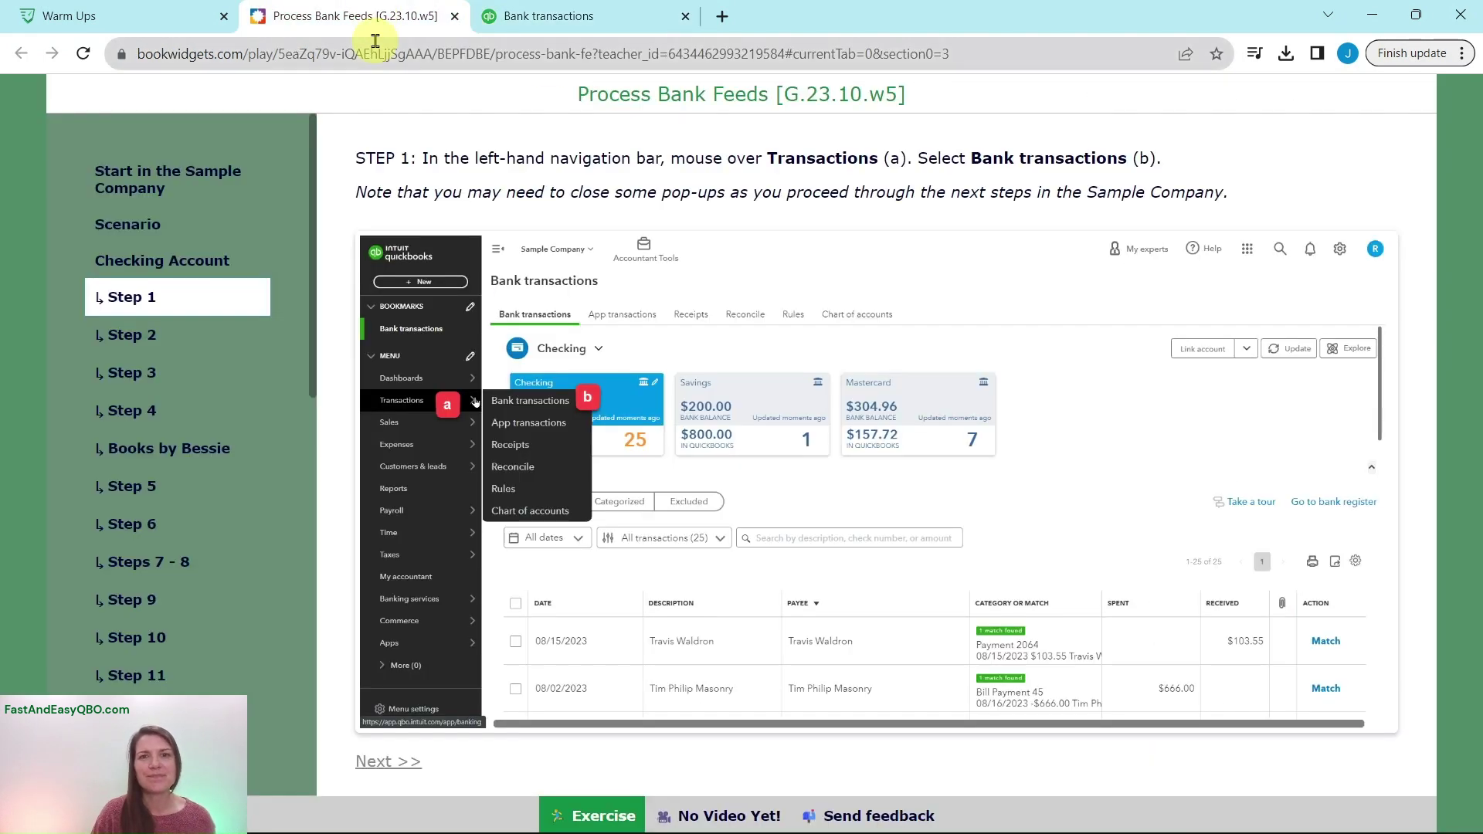
pyautogui.click(134, 337)
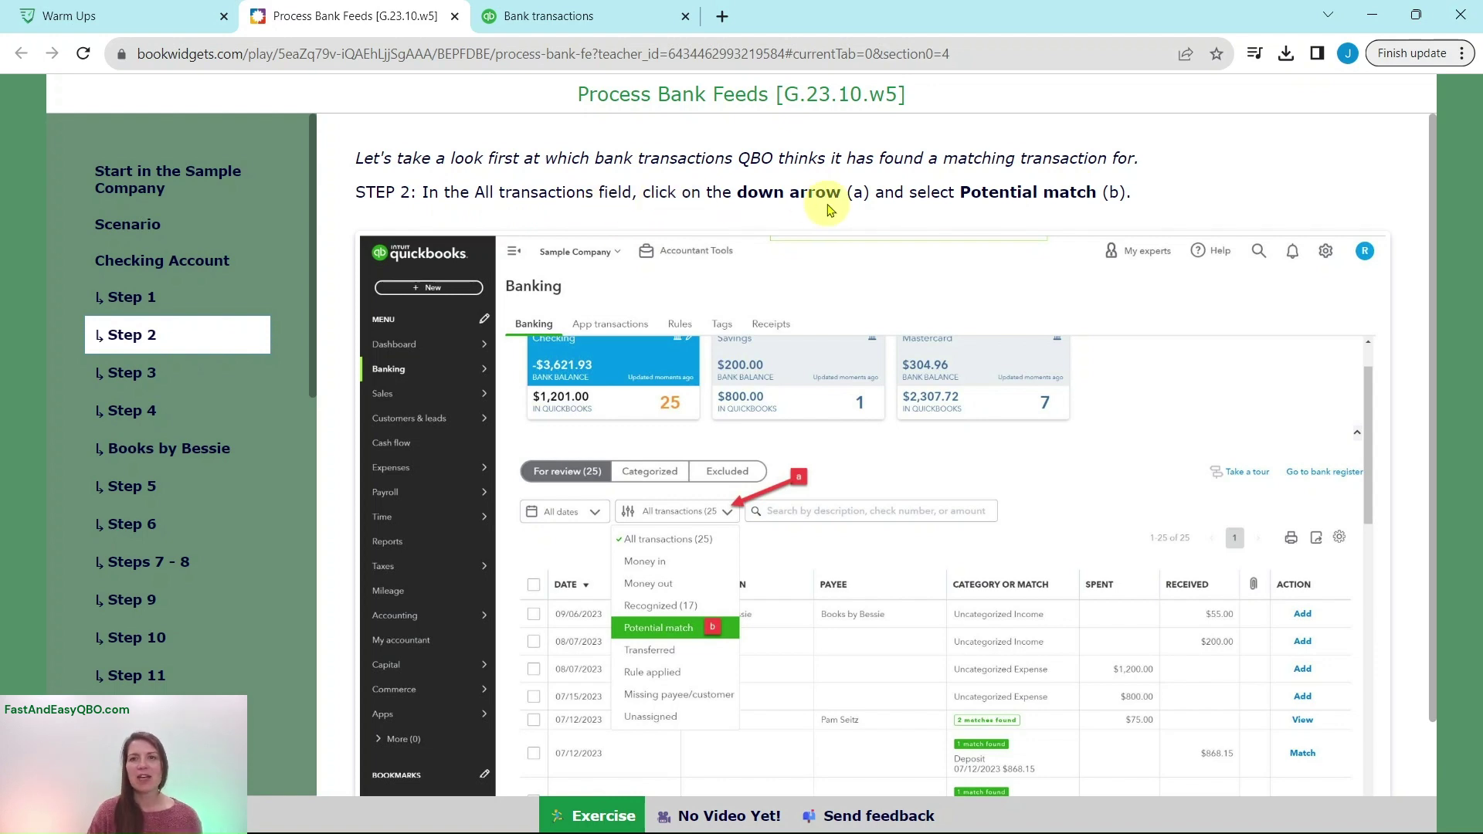
pyautogui.click(587, 17)
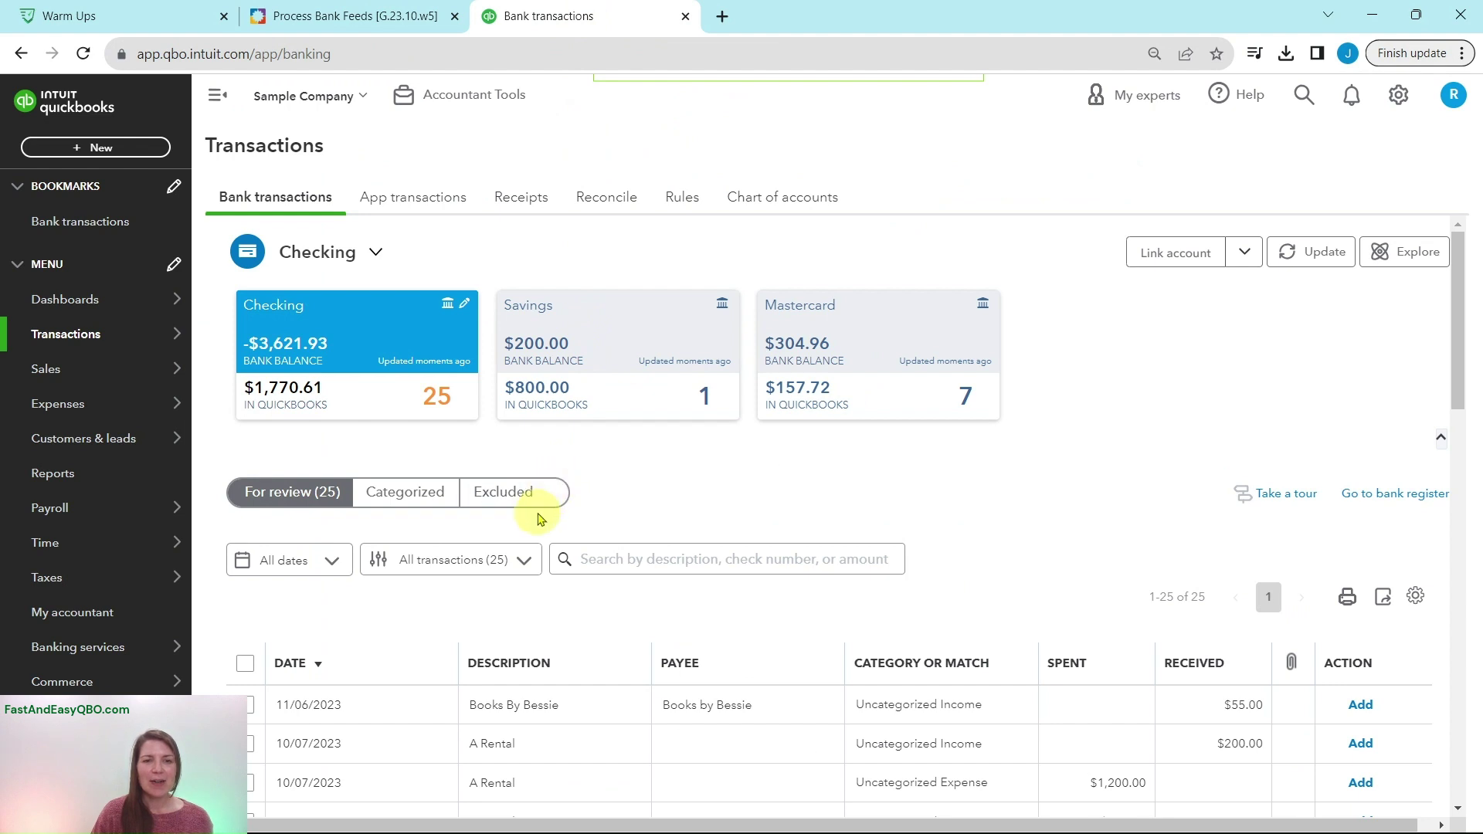
pyautogui.click(521, 565)
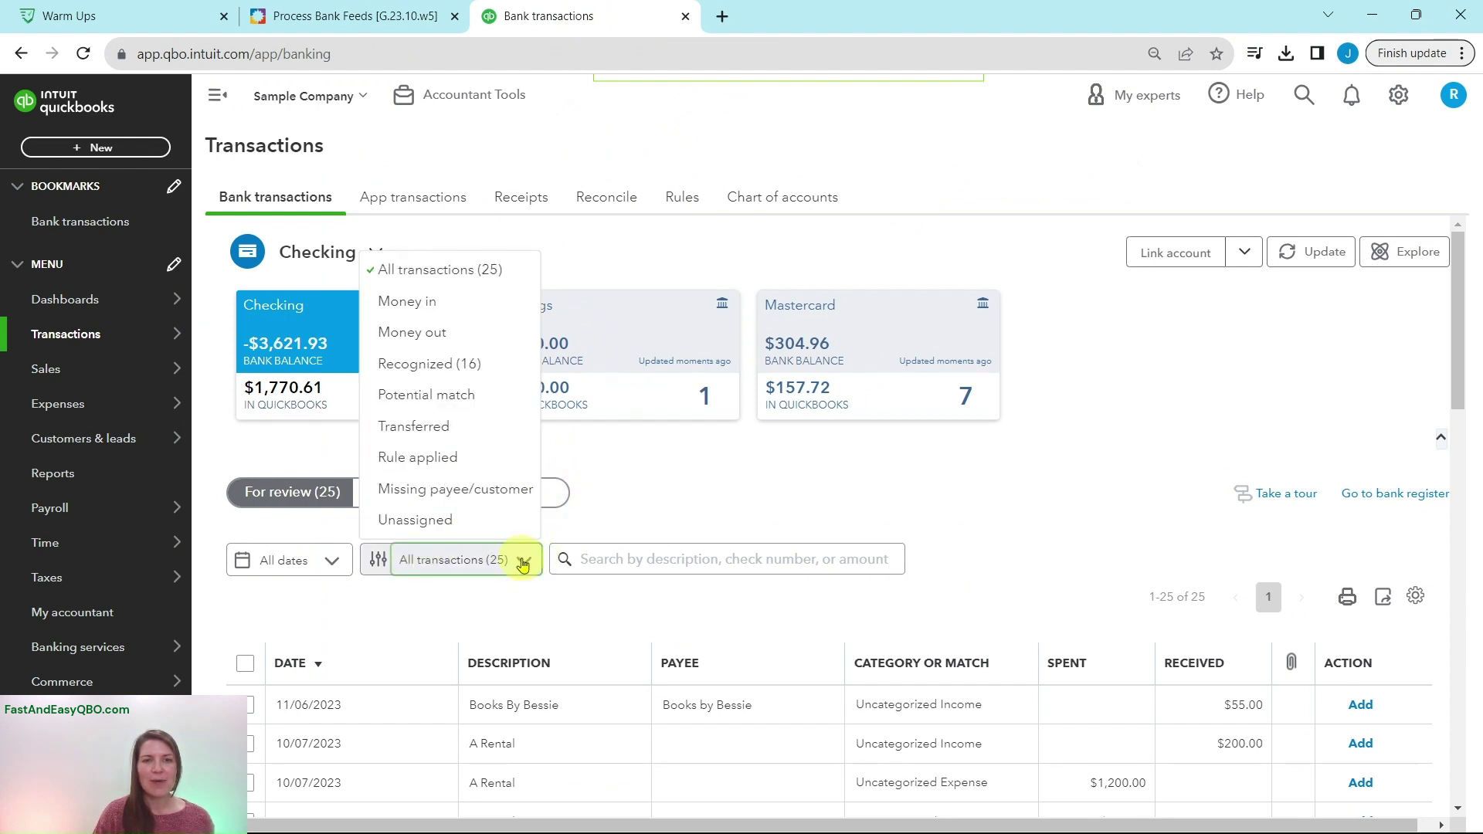
pyautogui.click(454, 404)
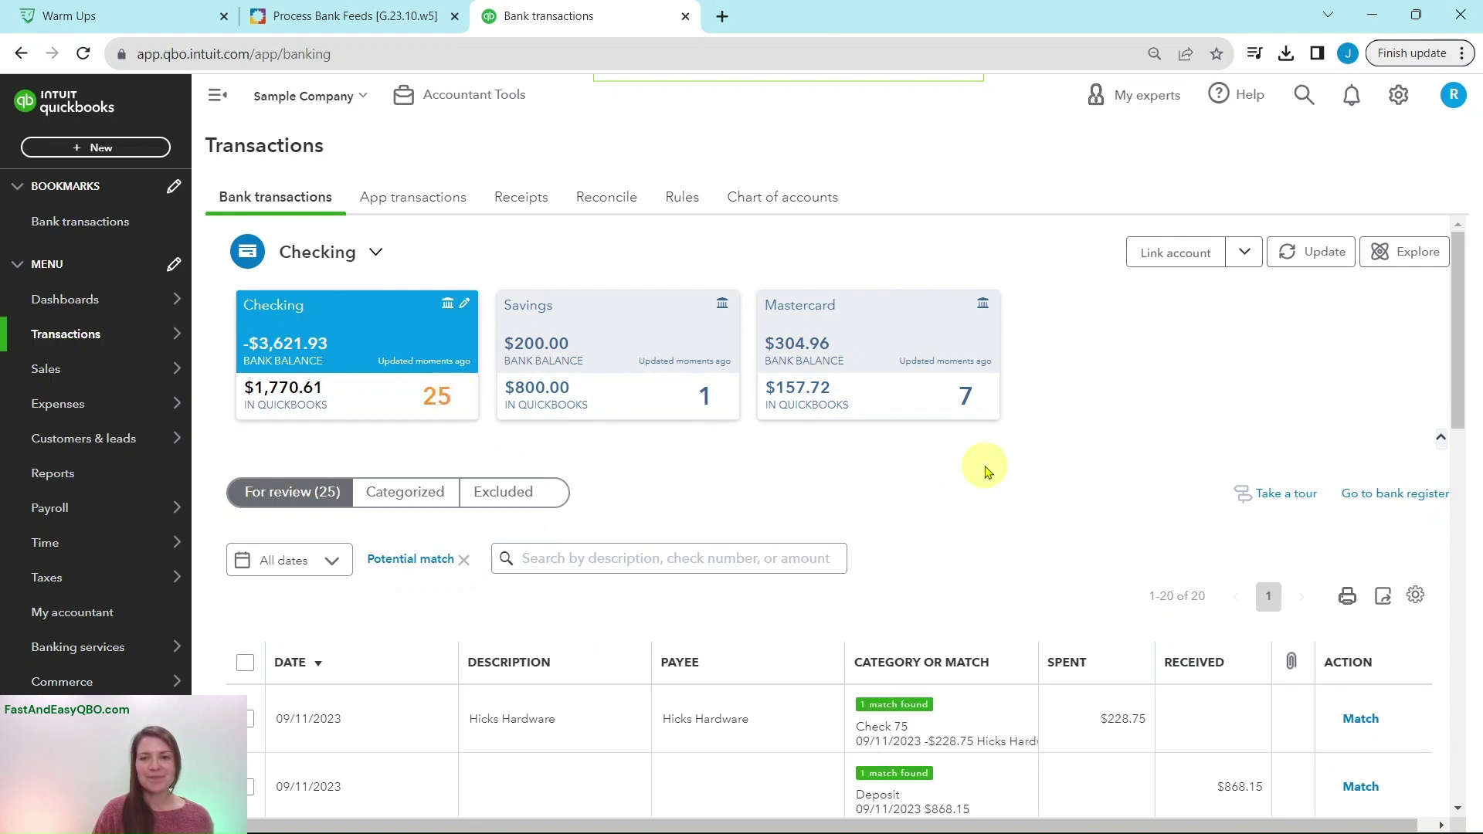
pyautogui.scroll(-2, 985, 459)
pyautogui.scroll(-3, 985, 458)
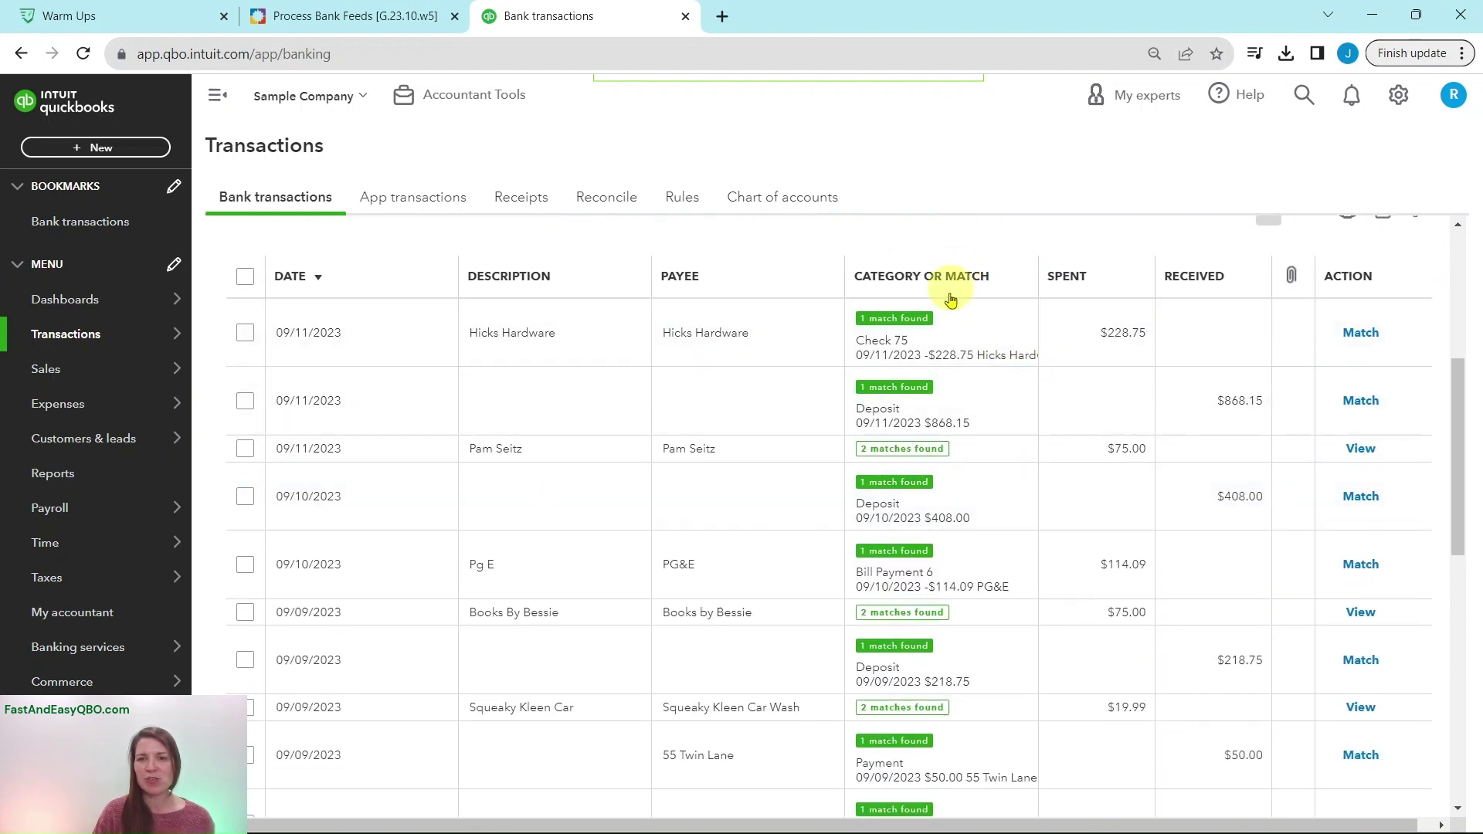
# Step: Read the exercise's Step 3 and view the matching records for the 09/11/2023 $75.00 payment in QuickBooks Online
pyautogui.click(352, 28)
pyautogui.click(119, 377)
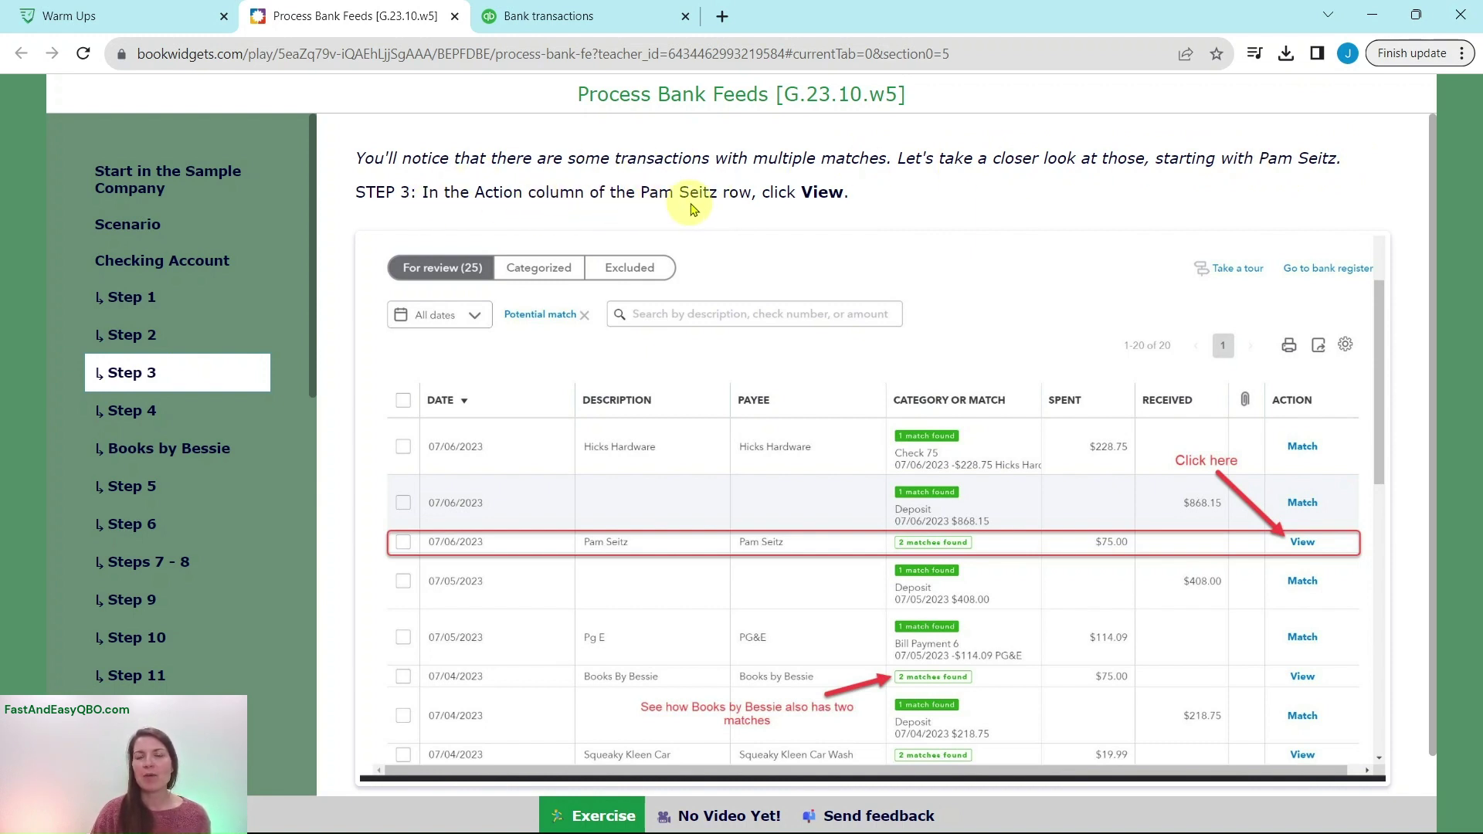
pyautogui.click(639, 28)
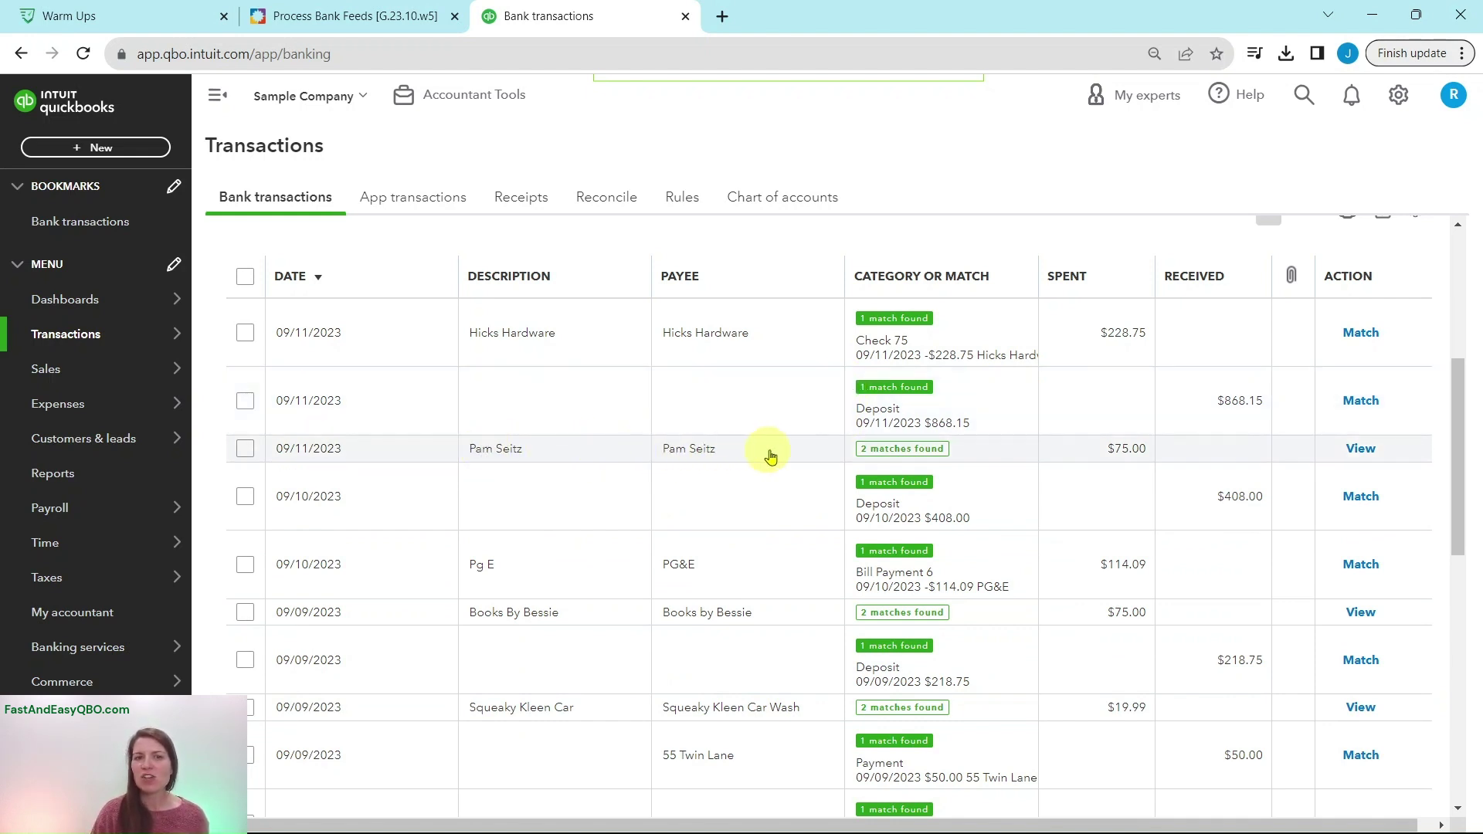
pyautogui.click(1363, 450)
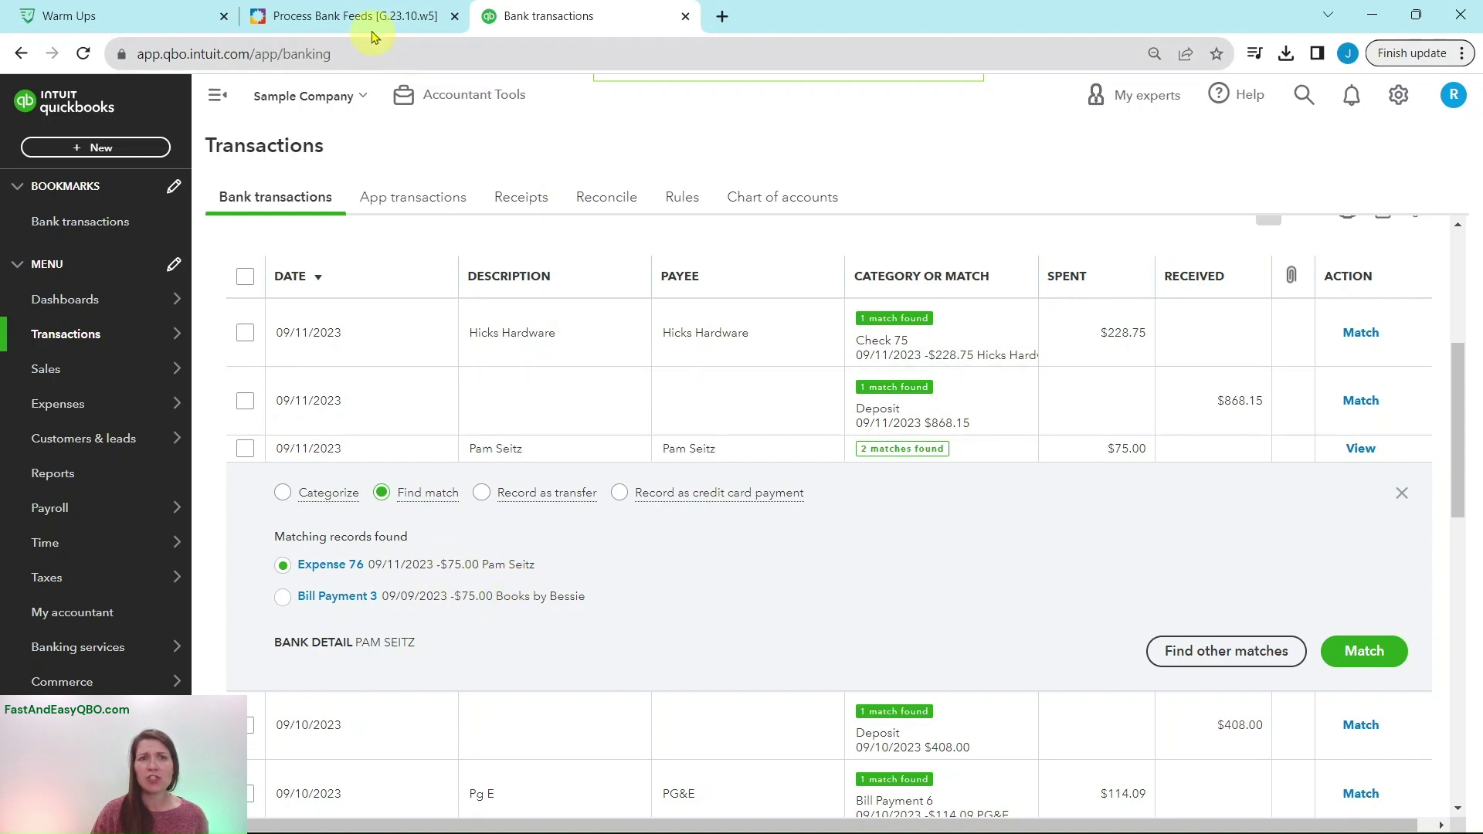
# Step: Read the exercise's Step 4 and match the 09/11/2023 $75.00 payment to Expense 76 in QuickBooks Online
pyautogui.click(348, 16)
pyautogui.click(126, 421)
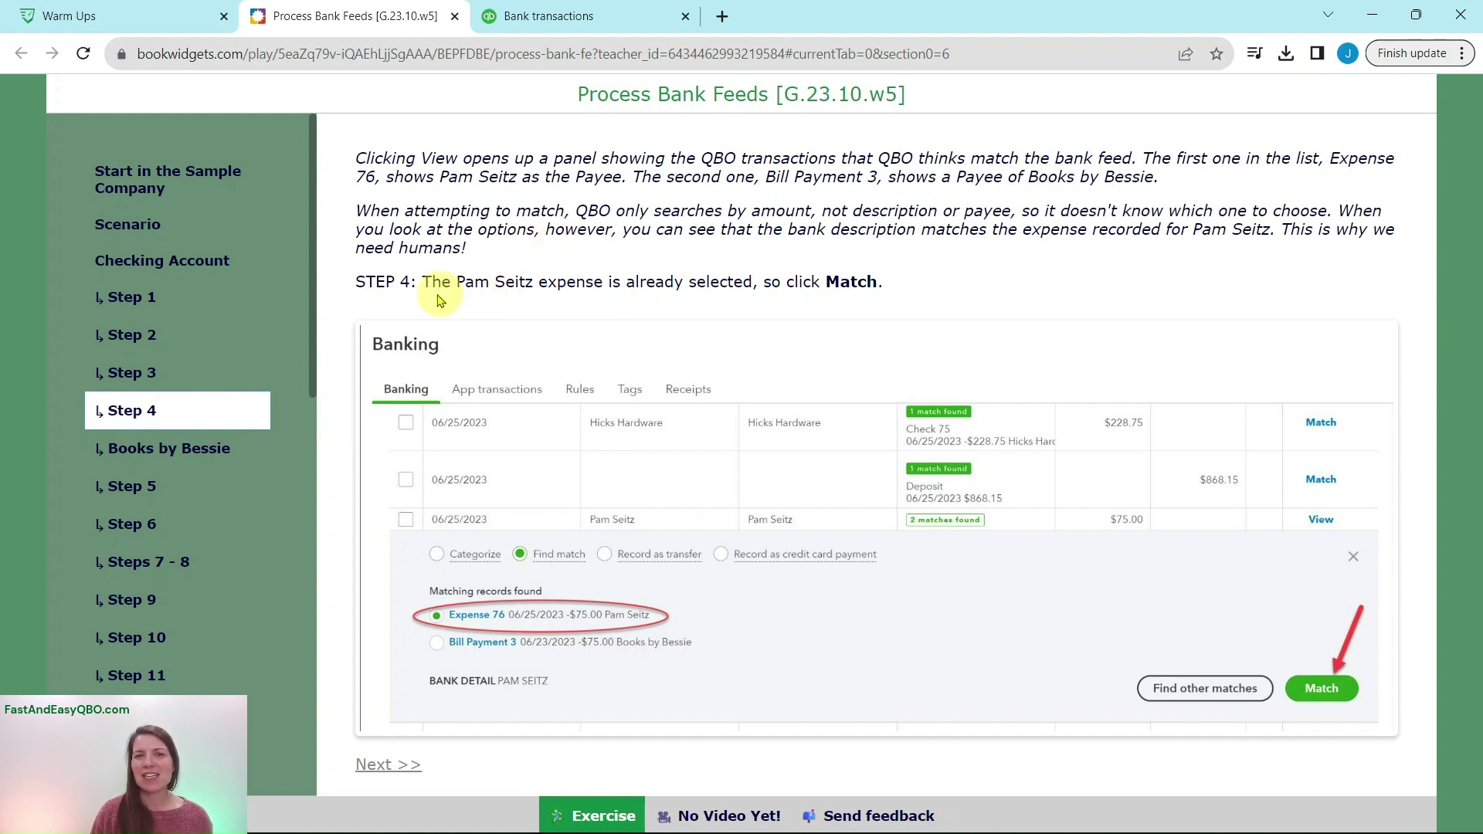
pyautogui.click(594, 17)
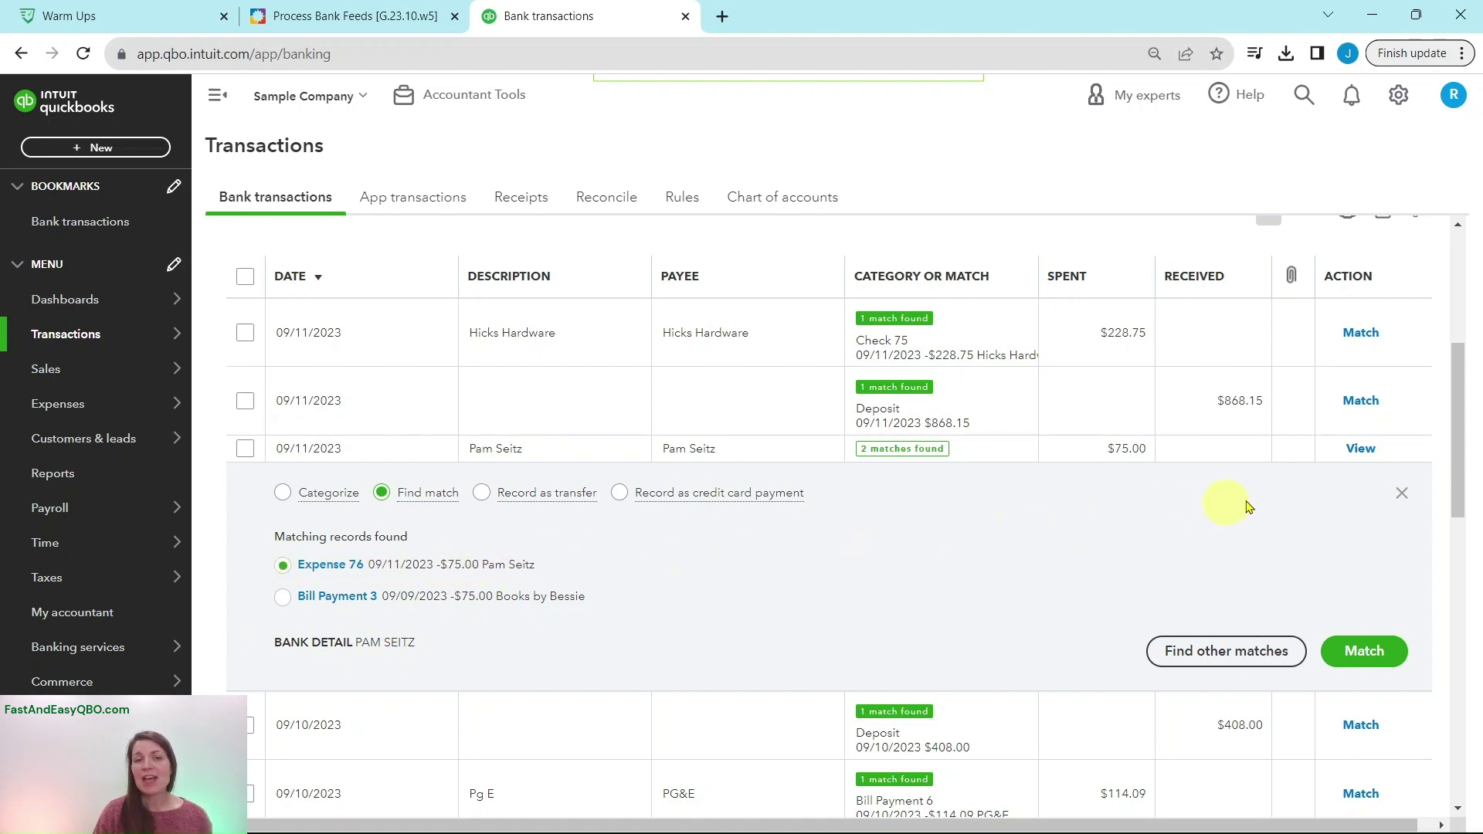
pyautogui.click(1363, 652)
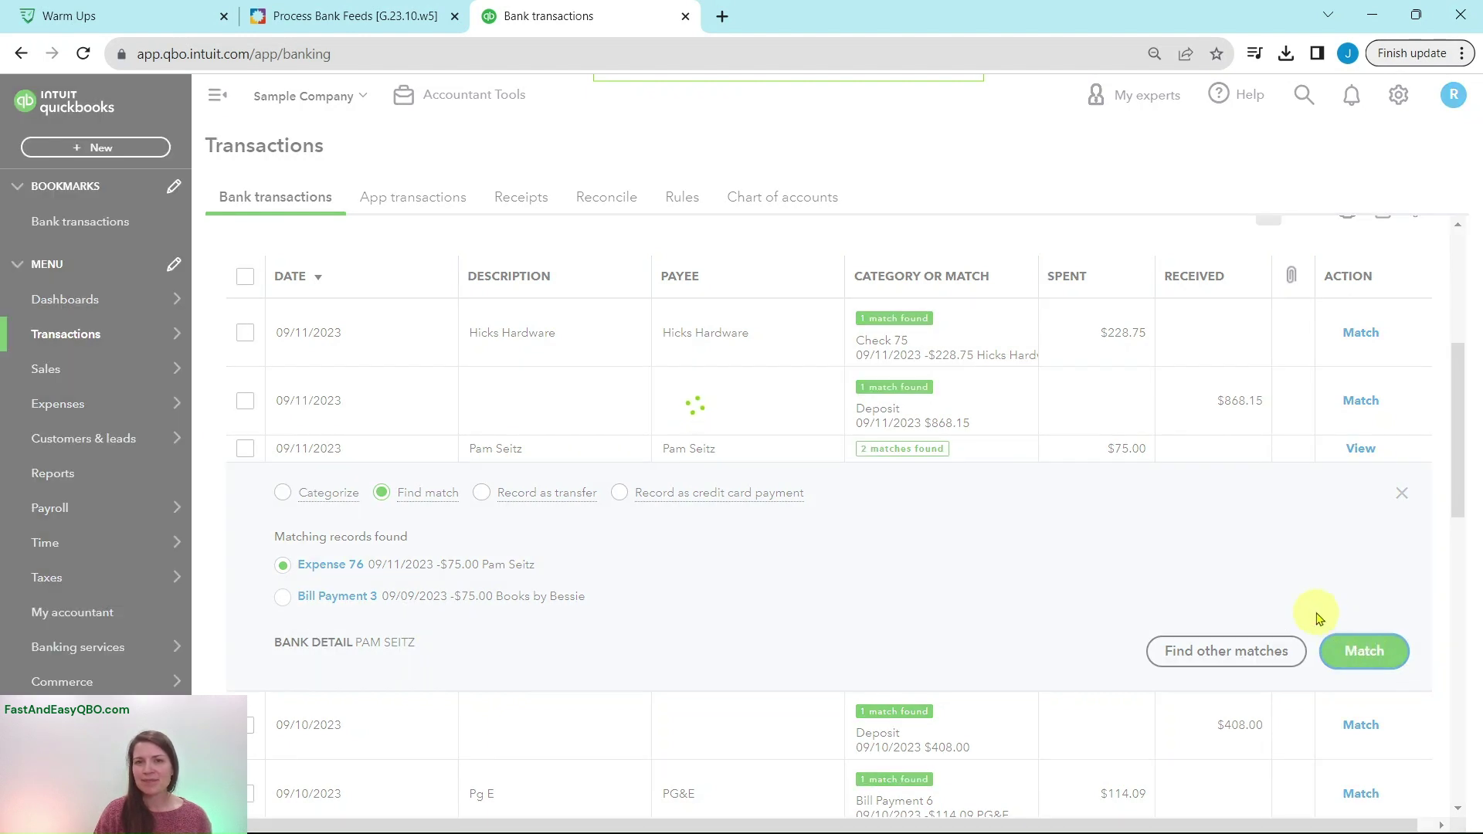
# Step: Read the exercise's Books by Bessie note and check that transaction's match in QuickBooks Online
pyautogui.click(371, 21)
pyautogui.click(139, 454)
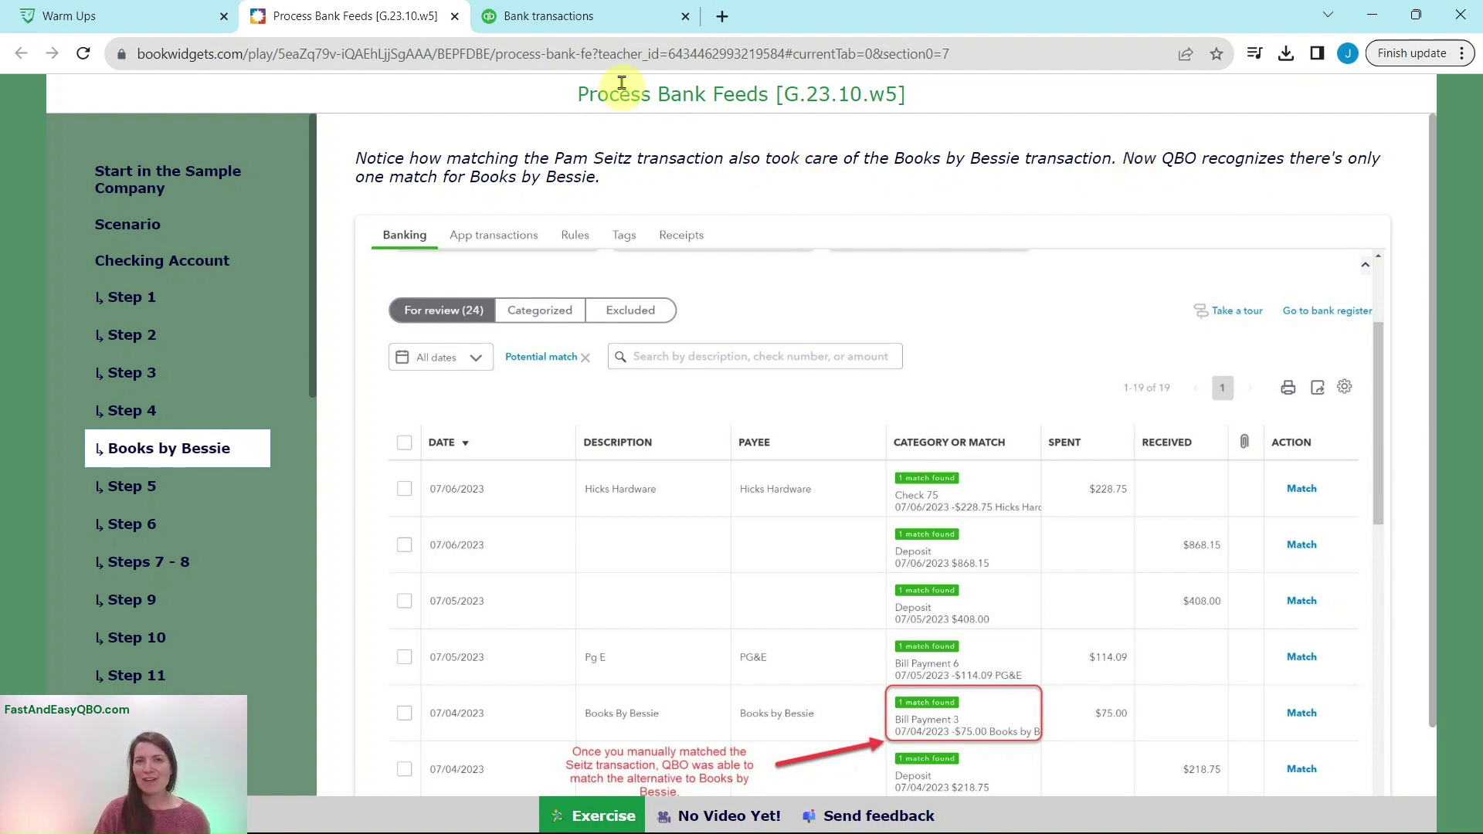
pyautogui.click(615, 19)
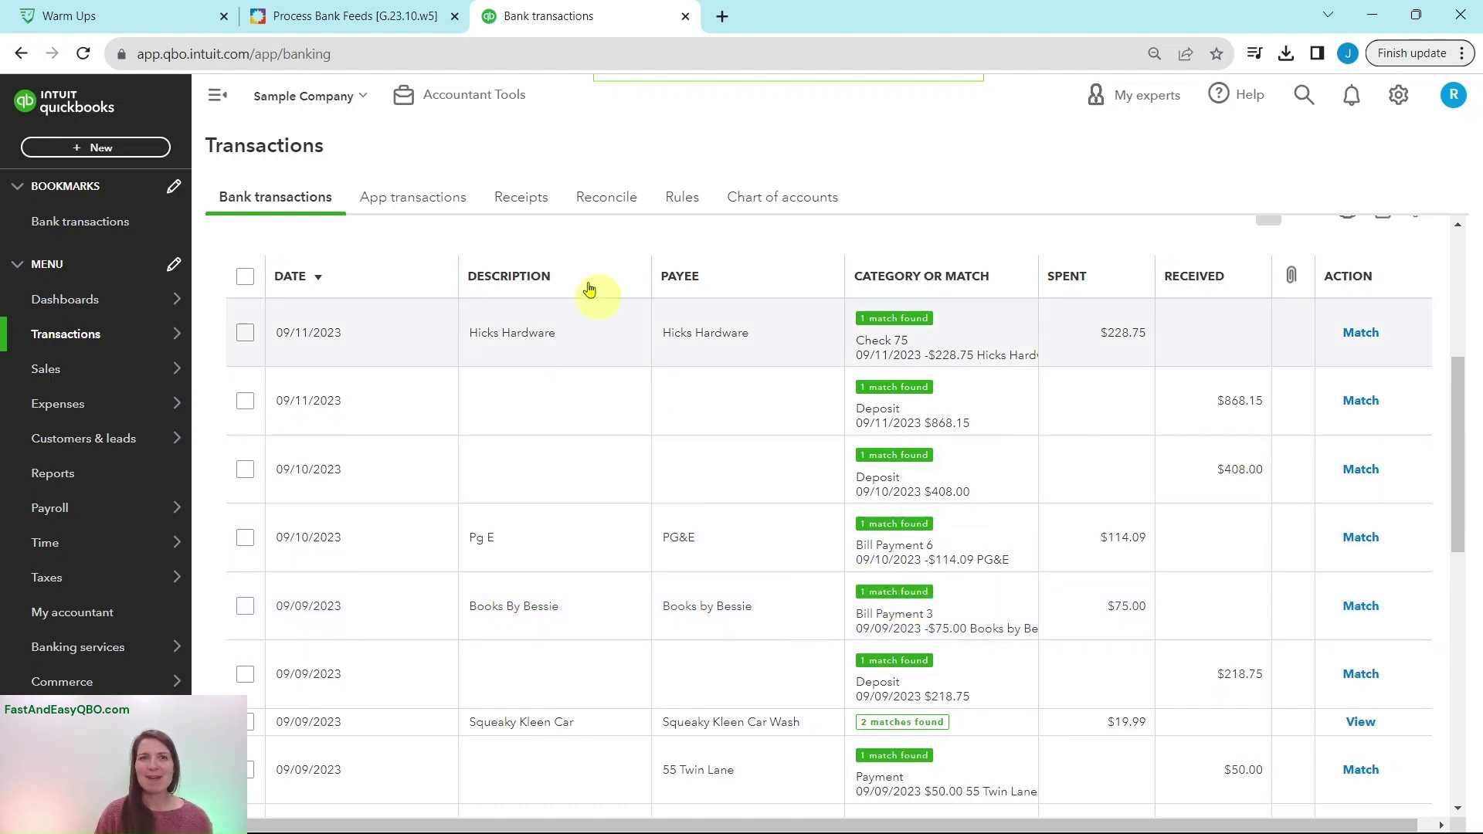
# Step: Read the exercise's Step 5 and view the matching records for the Squeaky Kleen Car Wash transaction in QuickBooks Online
pyautogui.click(384, 17)
pyautogui.click(124, 497)
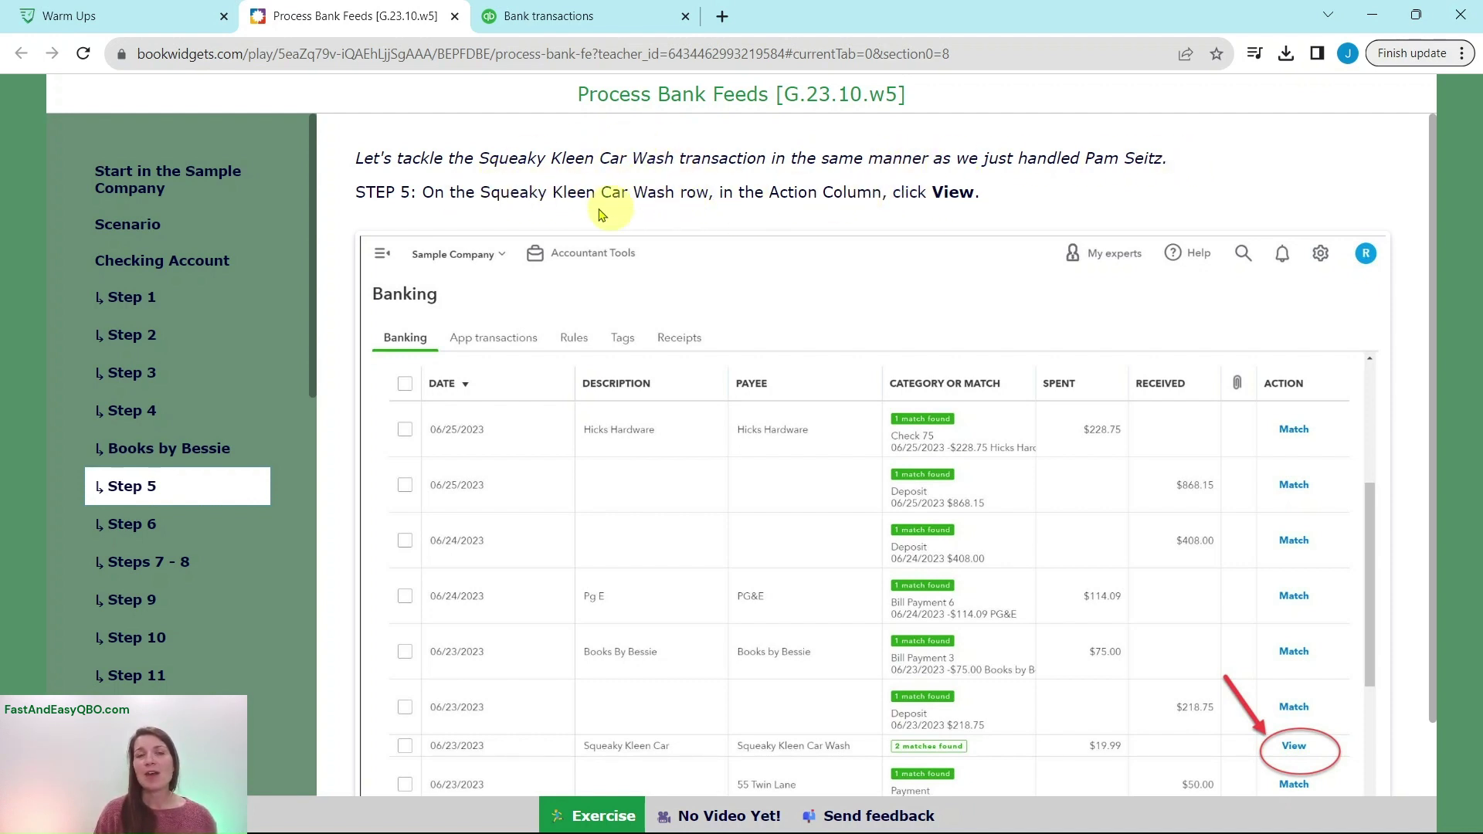
pyautogui.click(569, 18)
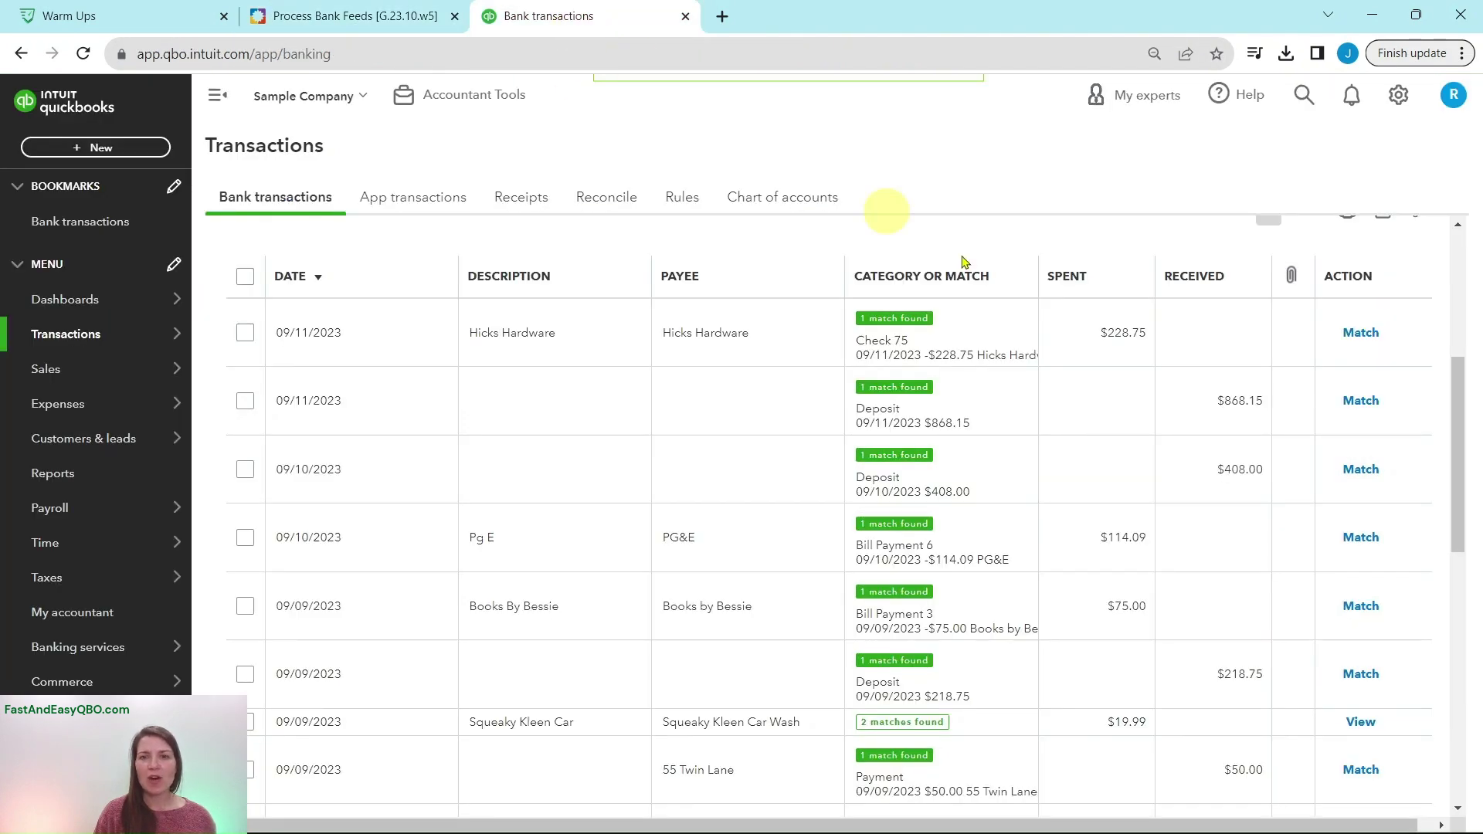
pyautogui.scroll(-3, 1135, 384)
pyautogui.scroll(-3, 1147, 371)
pyautogui.scroll(1, 1017, 351)
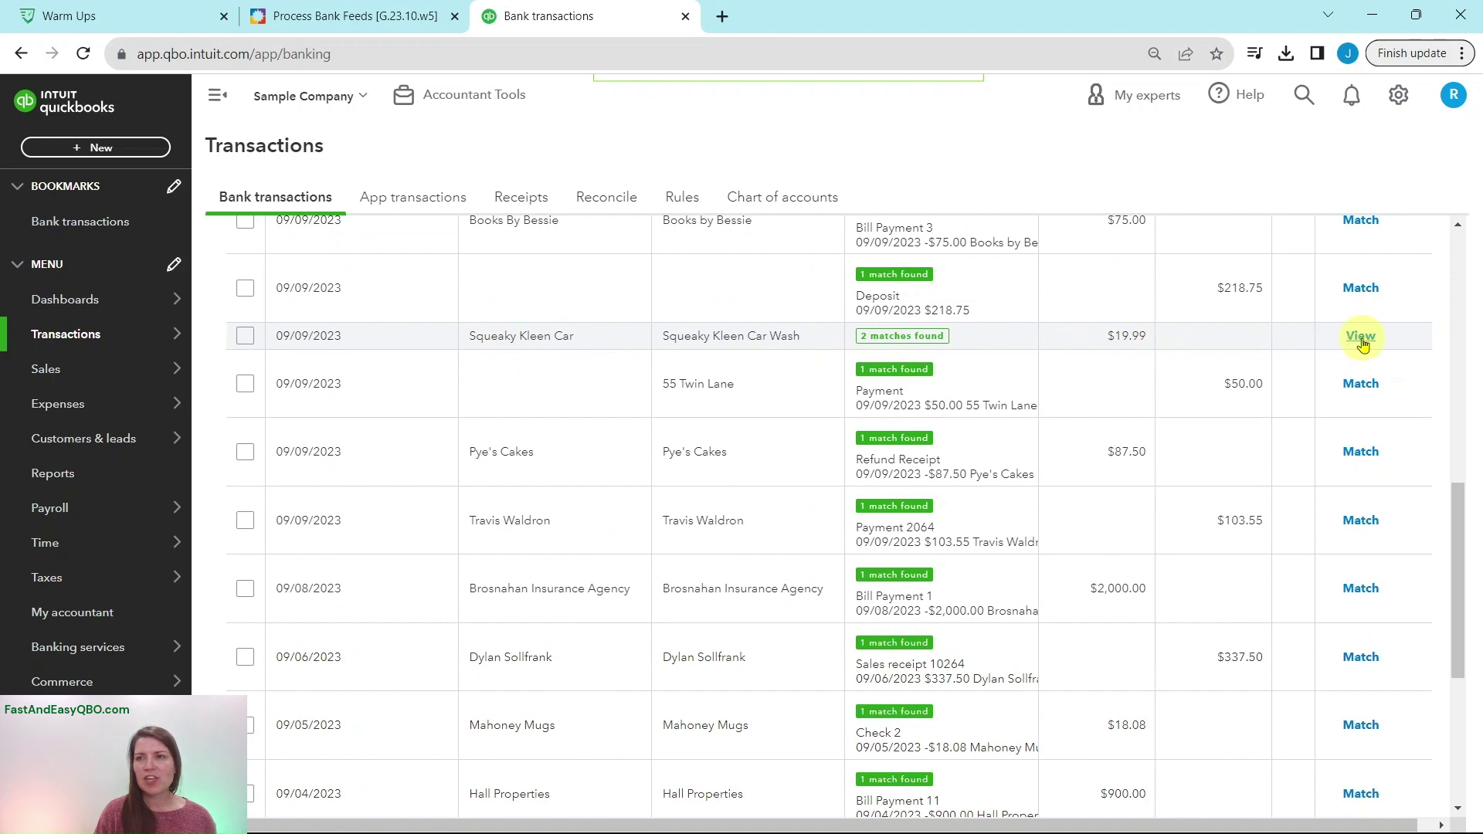
pyautogui.click(1361, 338)
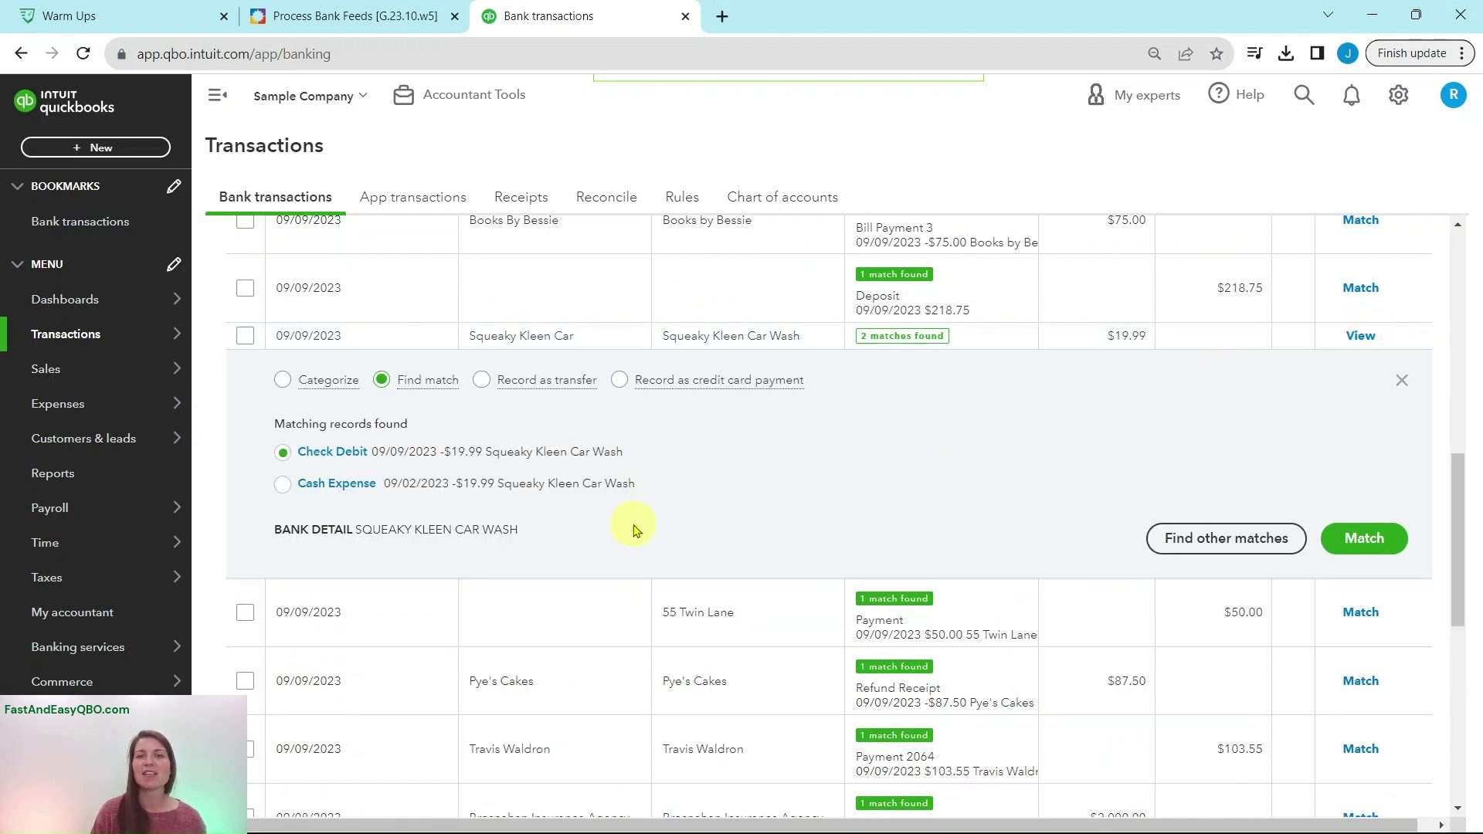
# Step: Read the exercise's Step 6 and match the Squeaky Kleen Car Wash transaction to the 09/09/2023 Check Debit record in QuickBooks Online
pyautogui.click(351, 16)
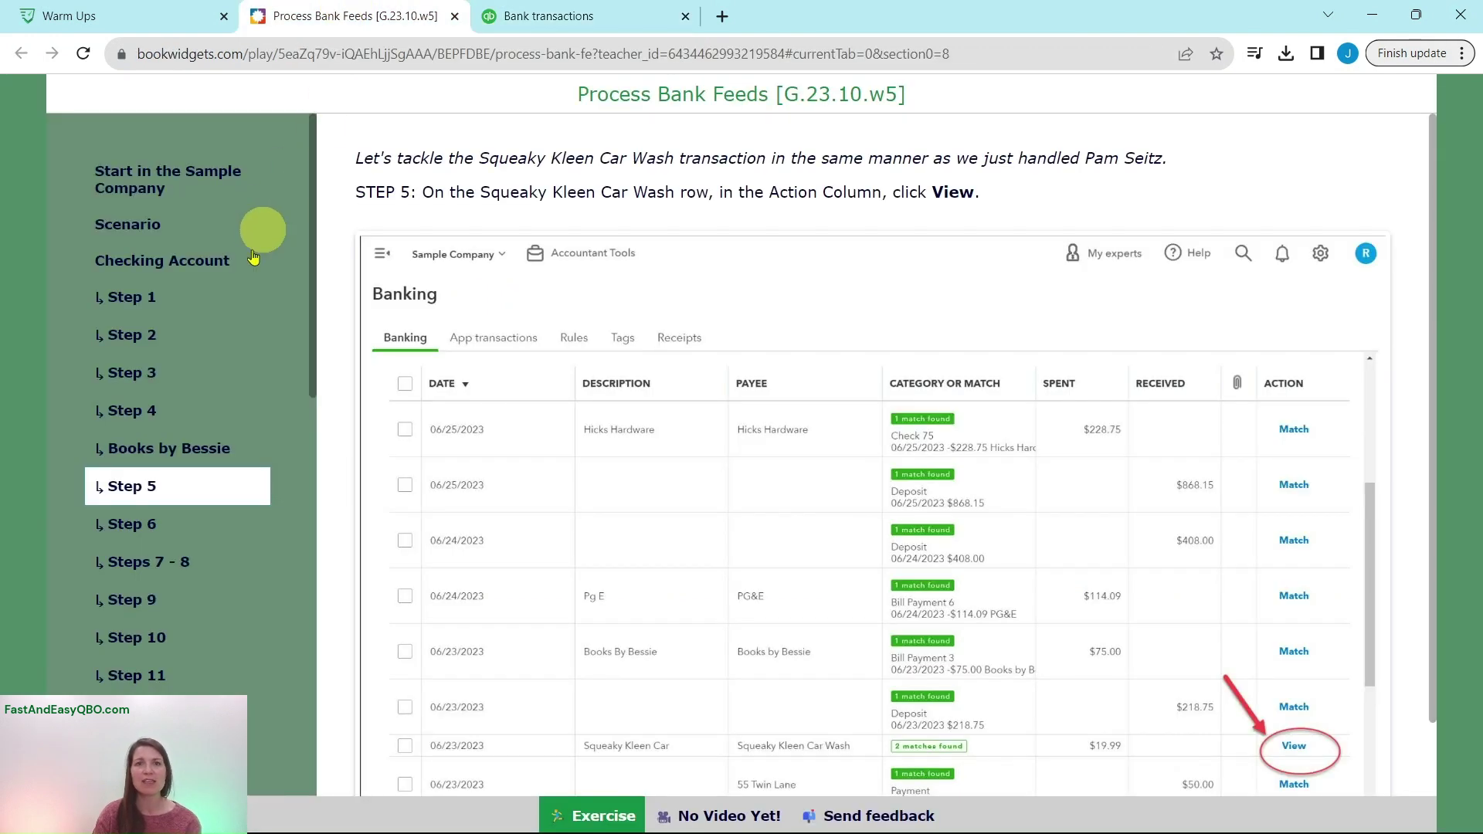
pyautogui.click(153, 514)
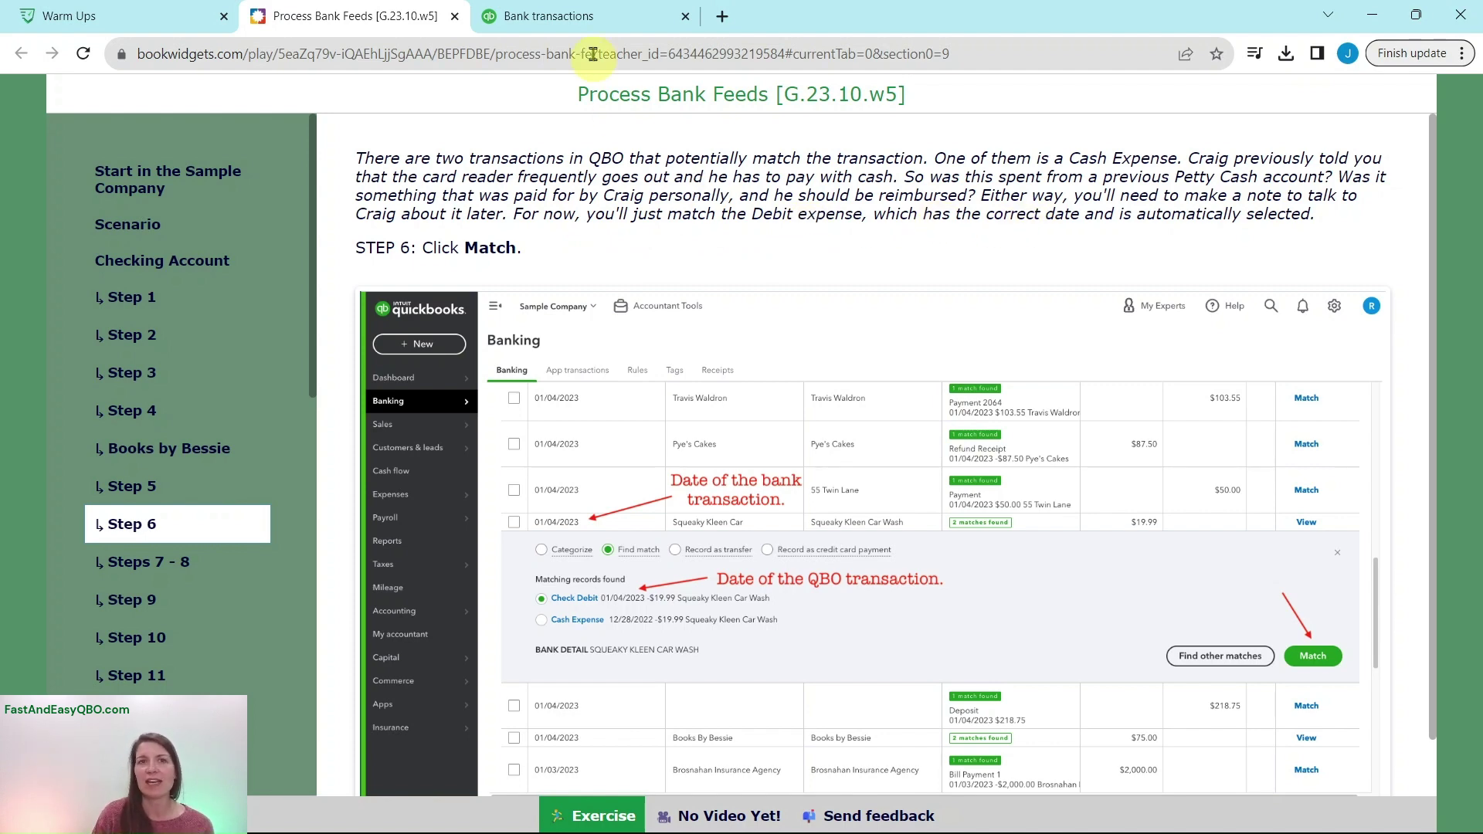
pyautogui.click(589, 16)
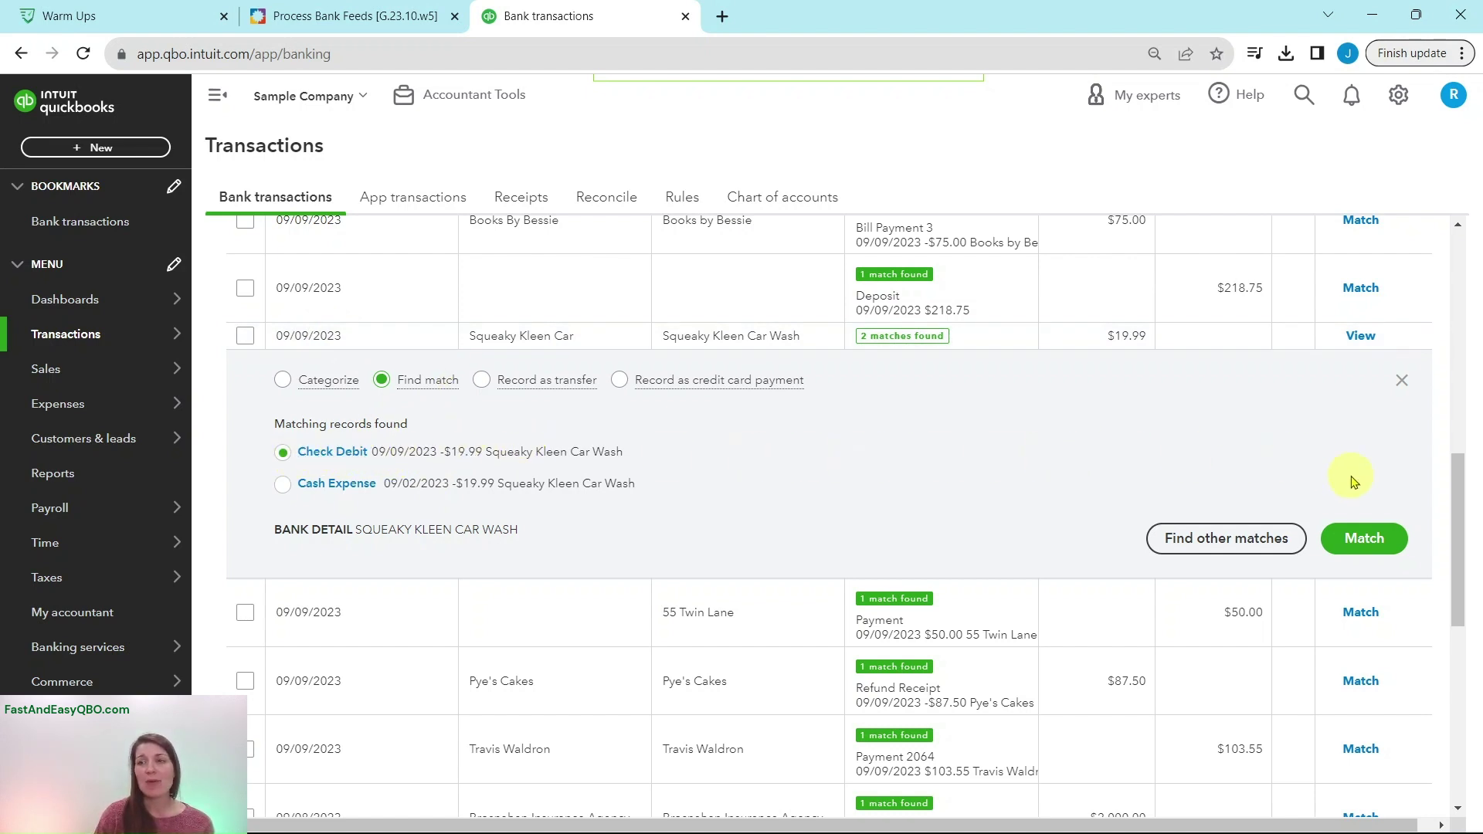
pyautogui.click(1365, 541)
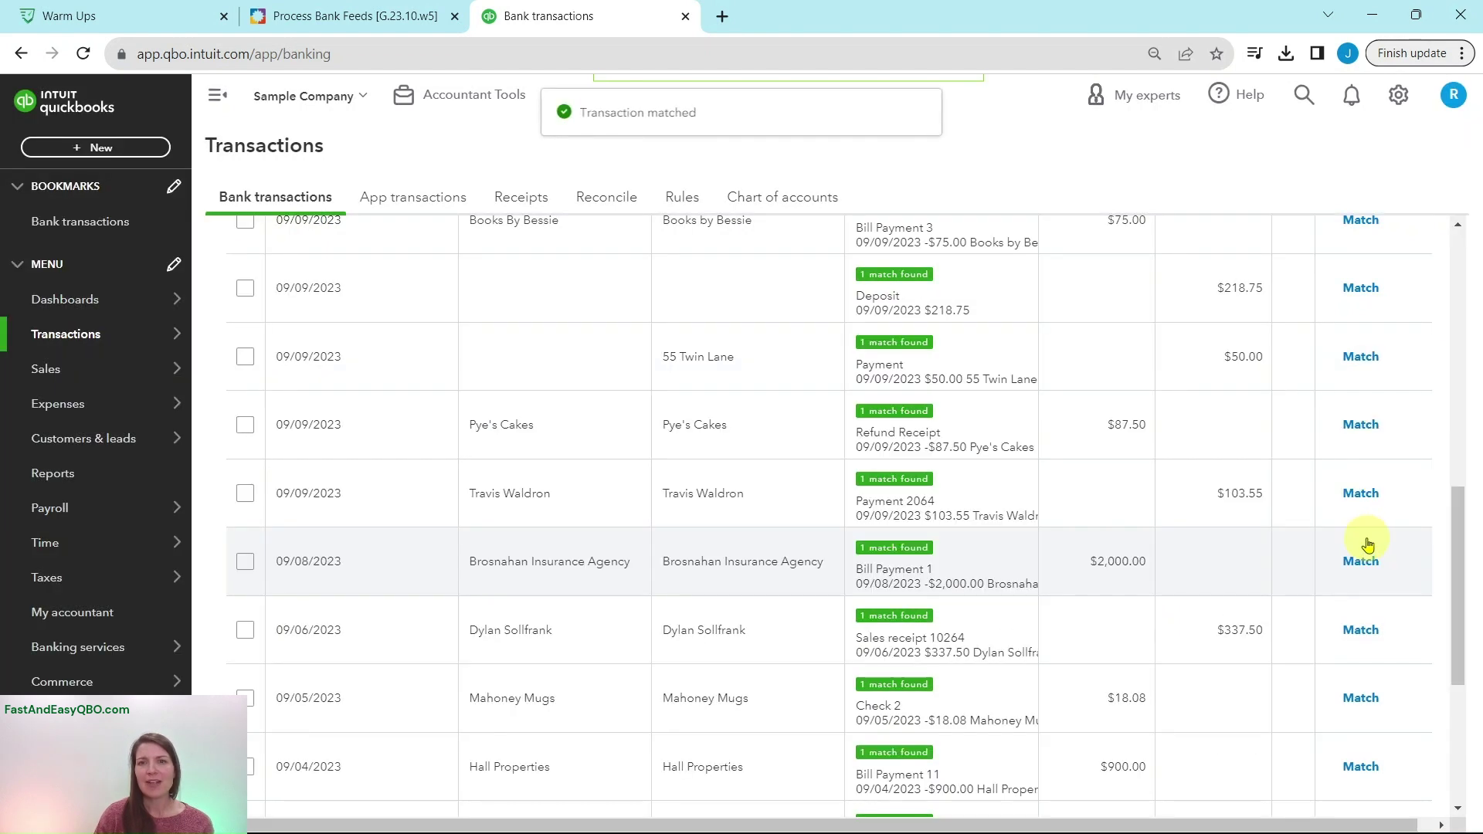
# Step: Read the exercise's Steps 7 - 8 and view the matching records for the Tania's Nursery transaction in QuickBooks Online
pyautogui.click(438, 19)
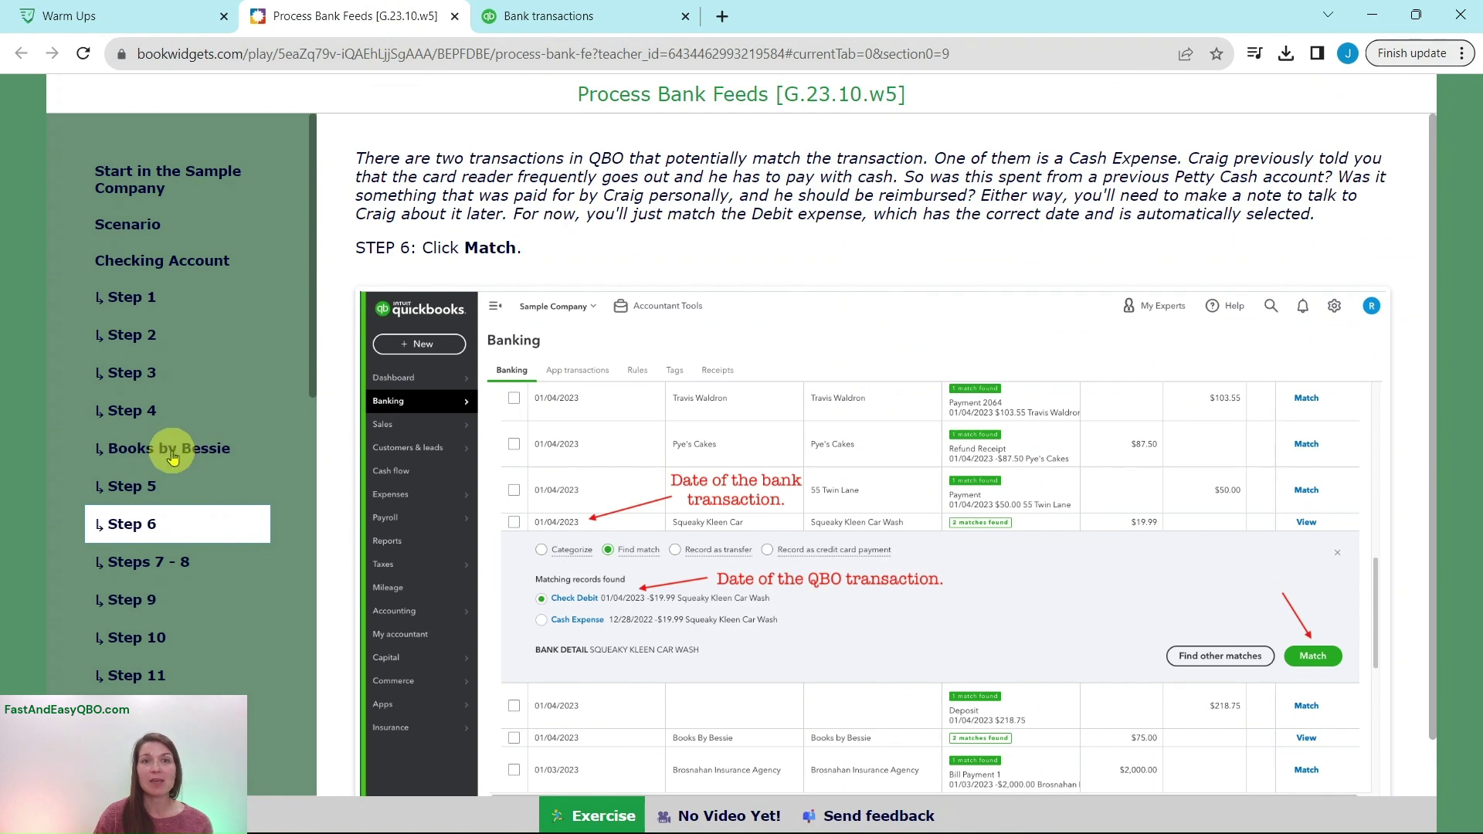
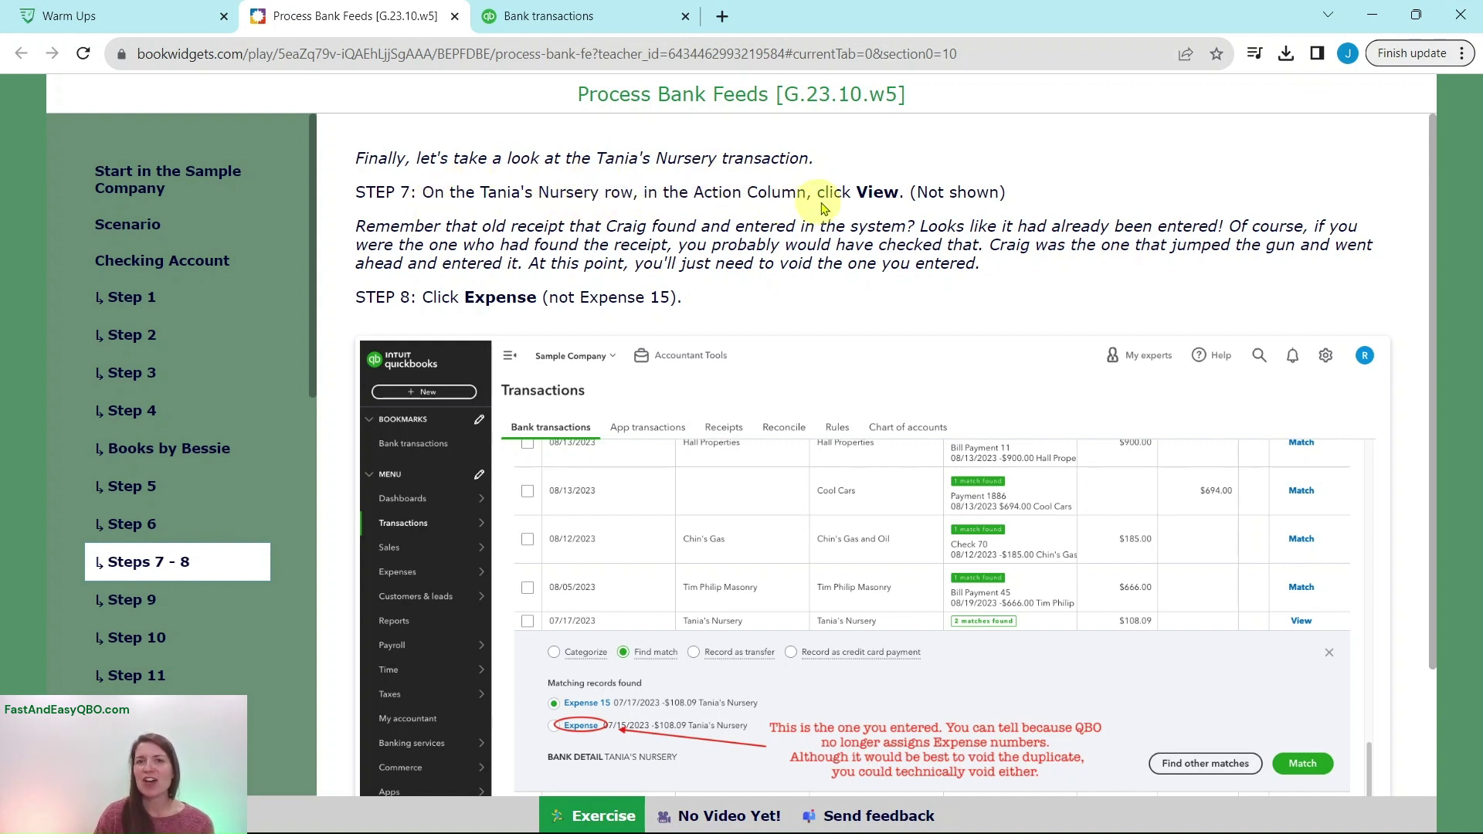
pyautogui.click(595, 23)
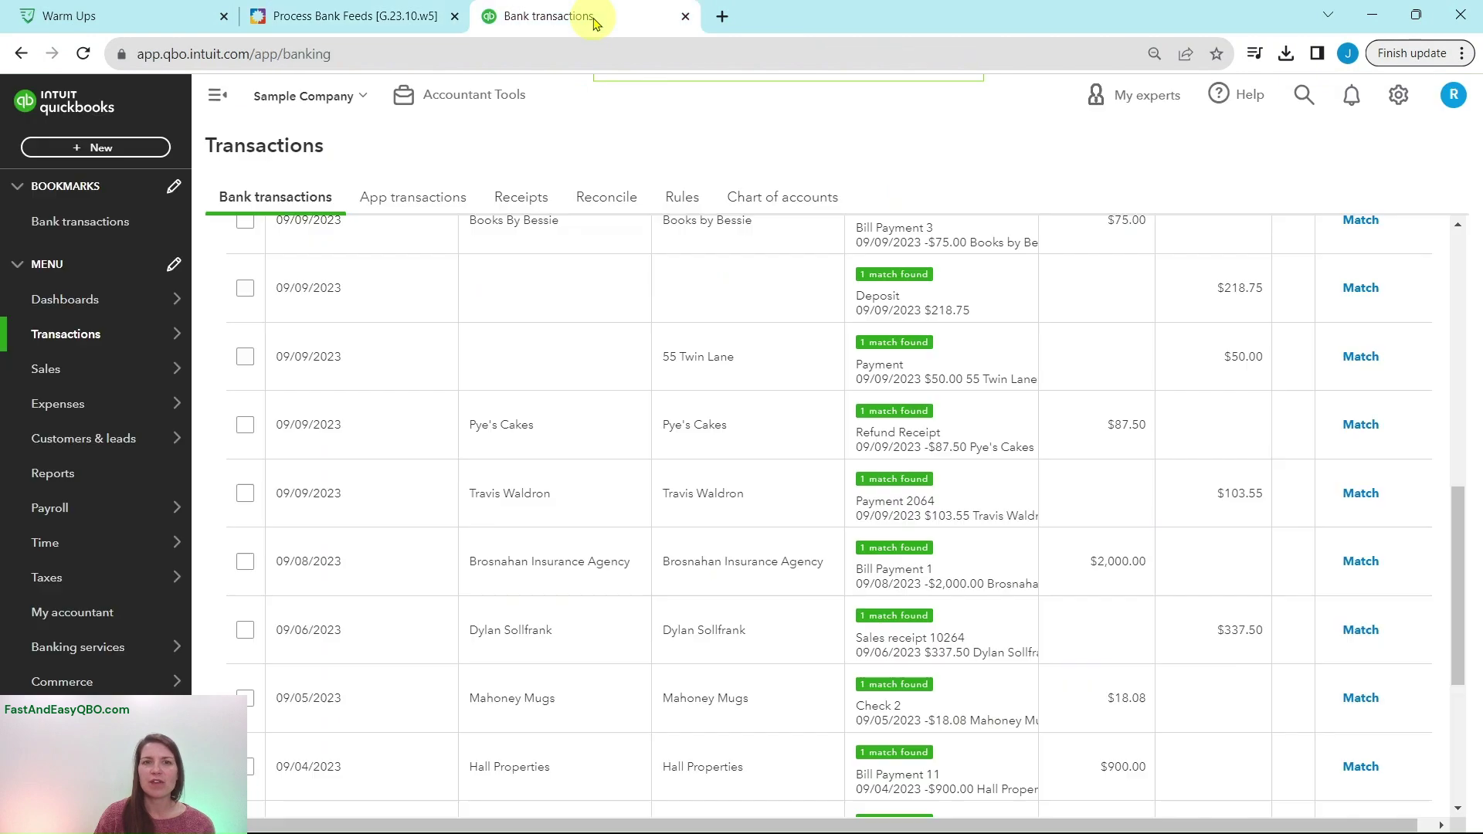
pyautogui.scroll(-3, 984, 345)
pyautogui.scroll(-2, 984, 346)
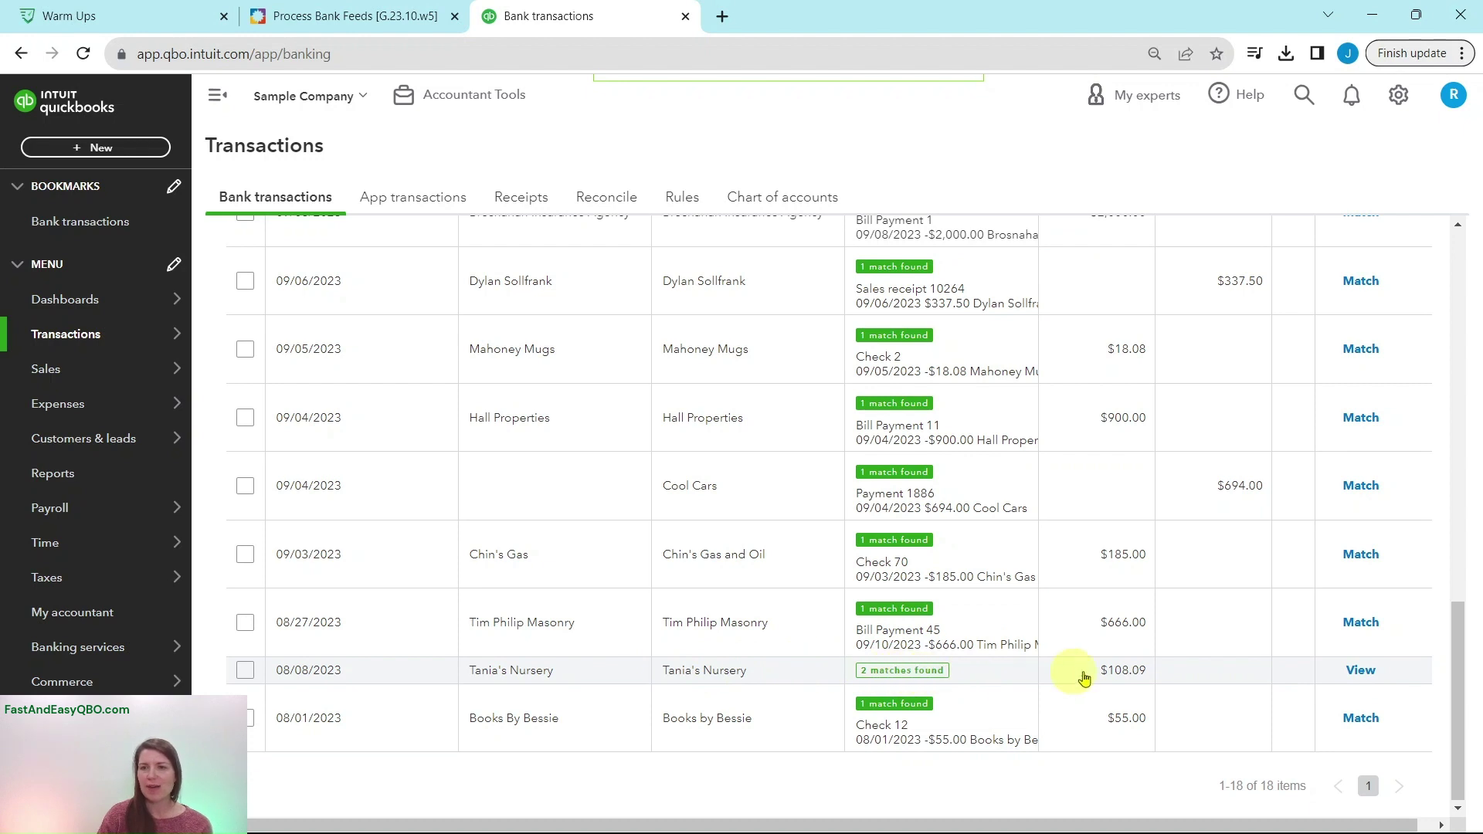
pyautogui.click(1363, 670)
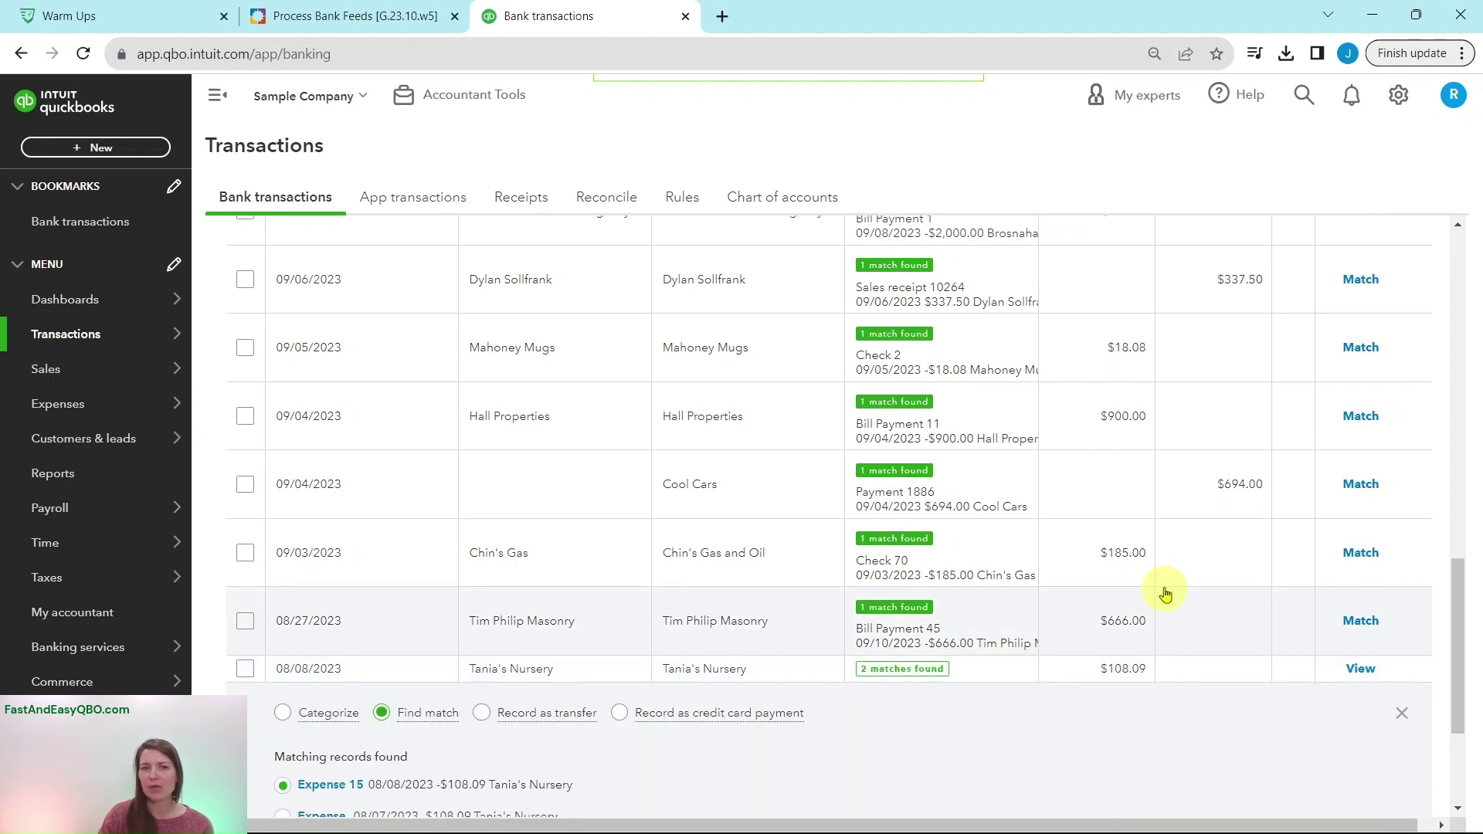
pyautogui.scroll(-3, 1163, 598)
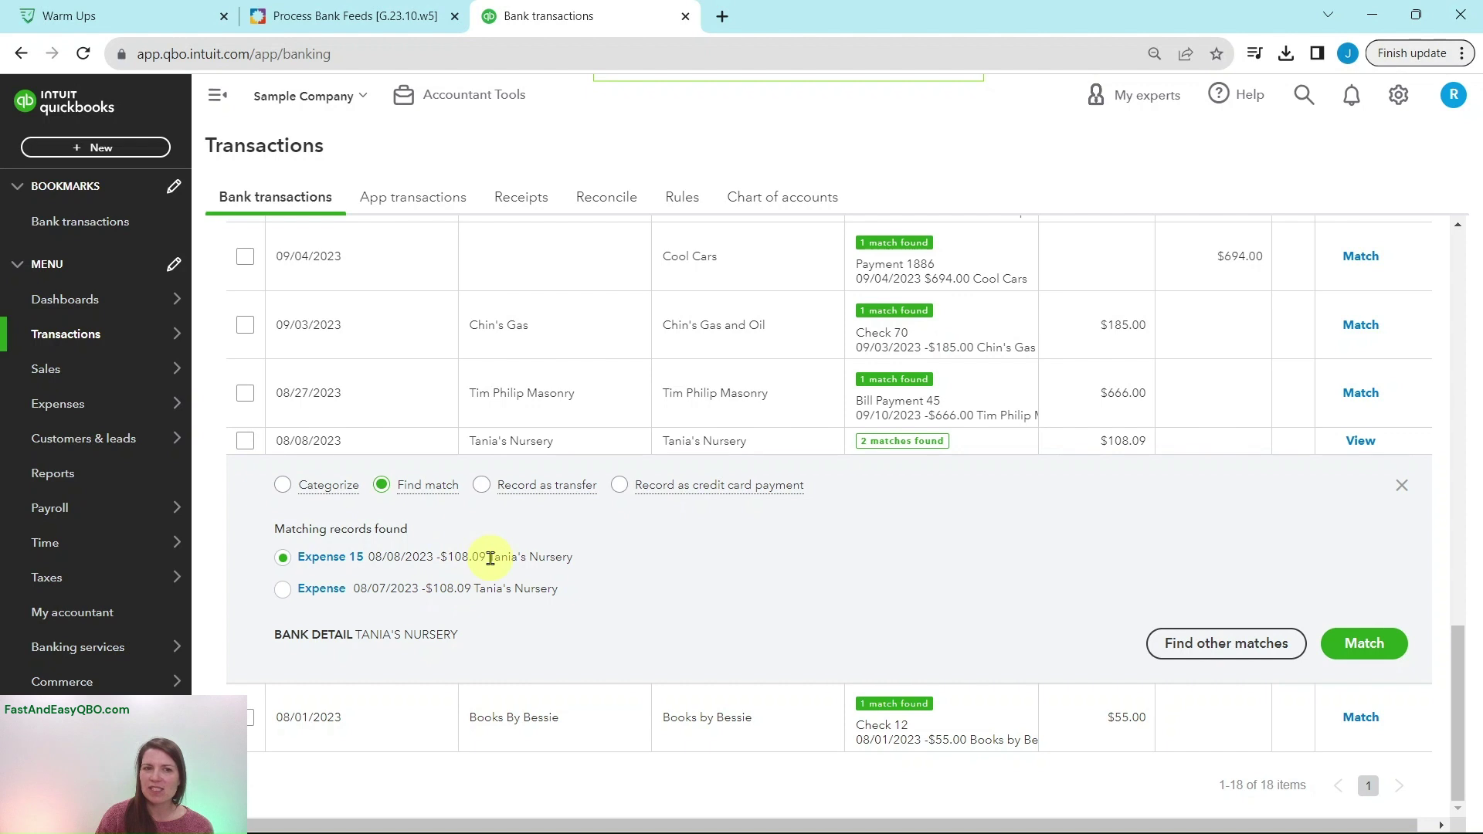
# Step: Recheck Step 8 in the exercise and open the unnumbered 08/07/2023 Tania's Nursery Expense in QuickBooks Online
pyautogui.click(328, 10)
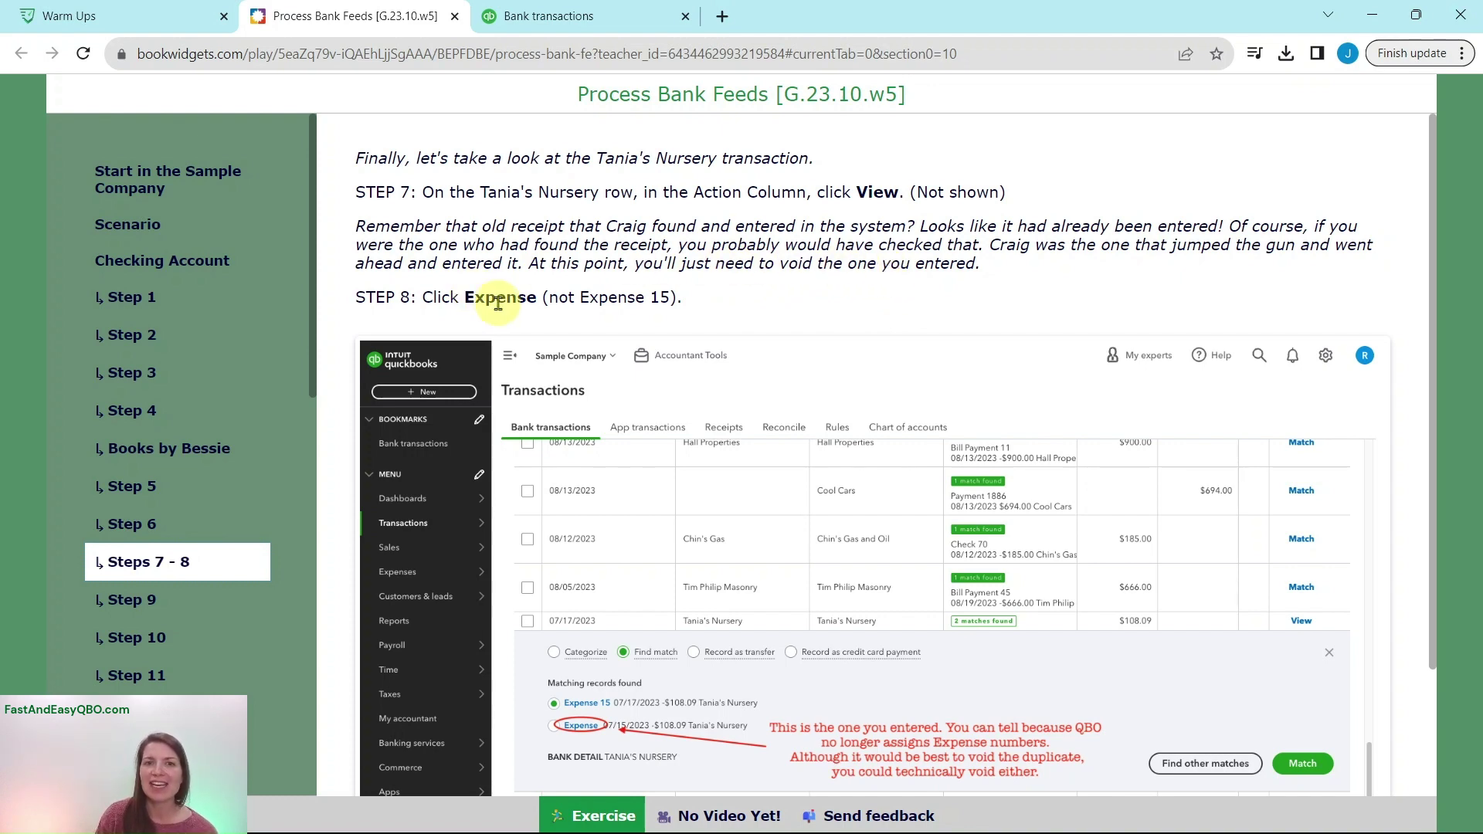
pyautogui.click(587, 15)
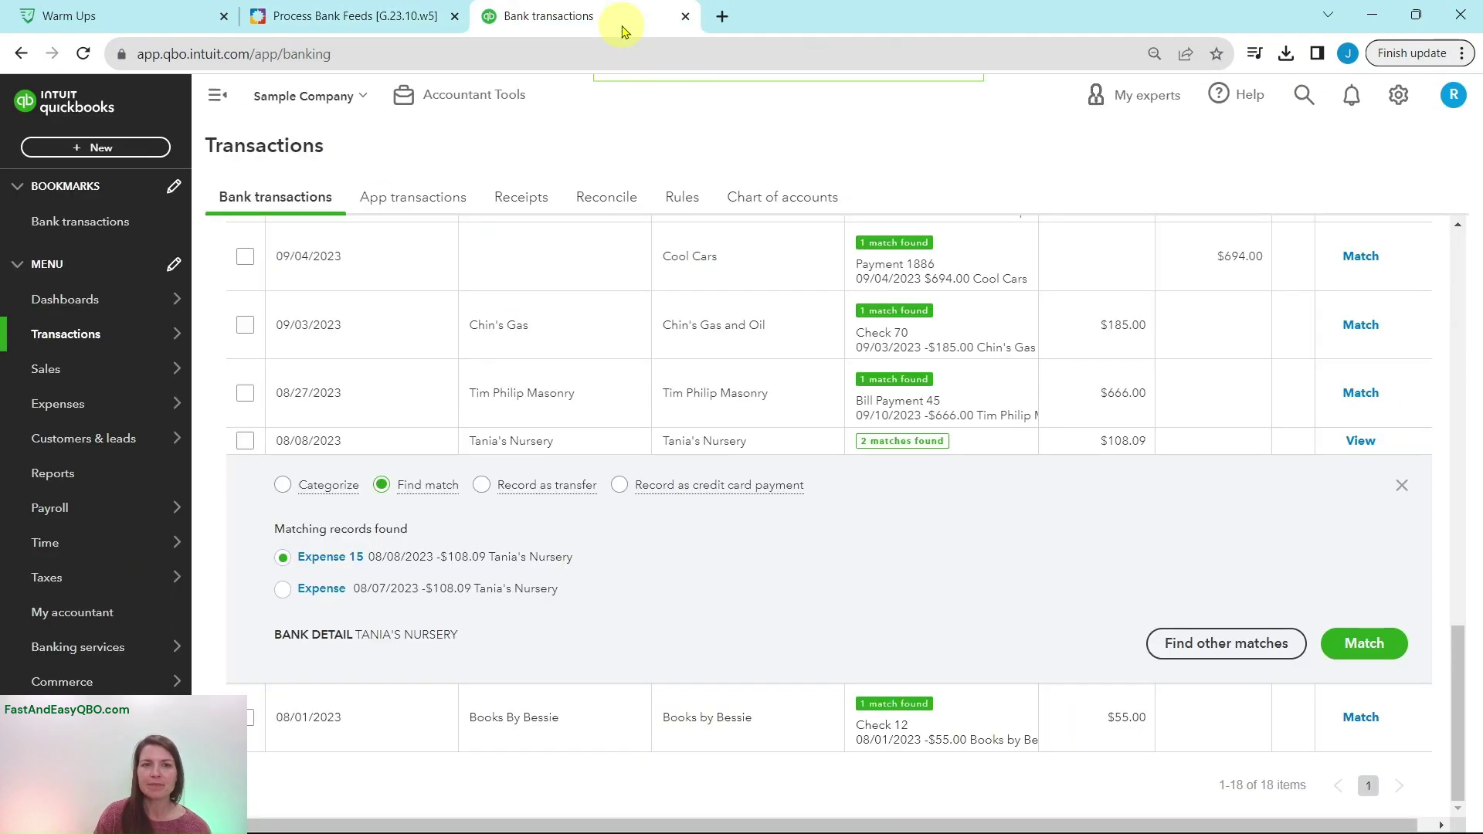
pyautogui.click(322, 591)
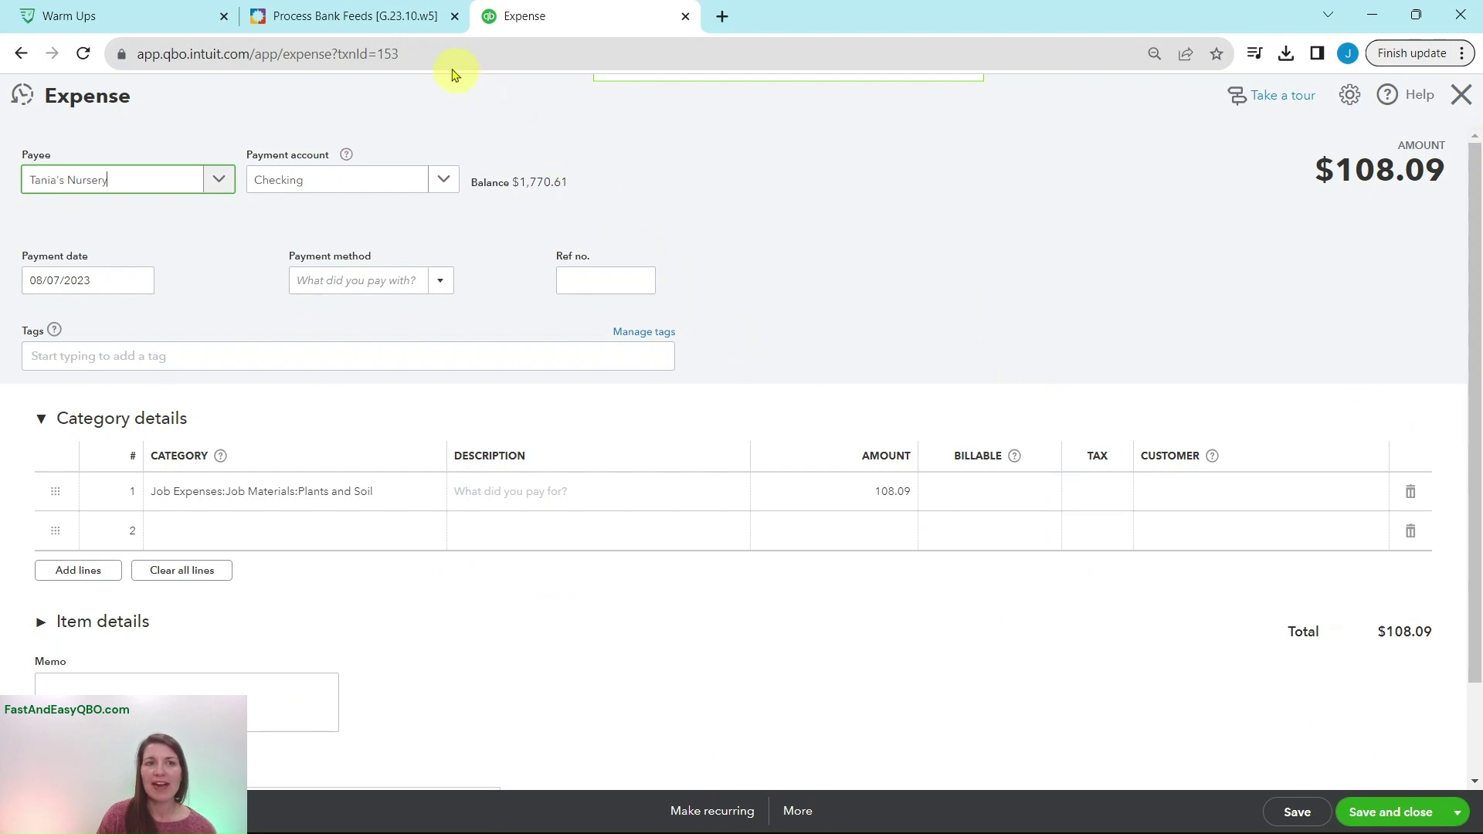
# Step: Read the exercise's Step 9 and enter the memo "Duplicate transaction" on the Tania's Nursery expense in QuickBooks Online
pyautogui.click(386, 17)
pyautogui.click(142, 602)
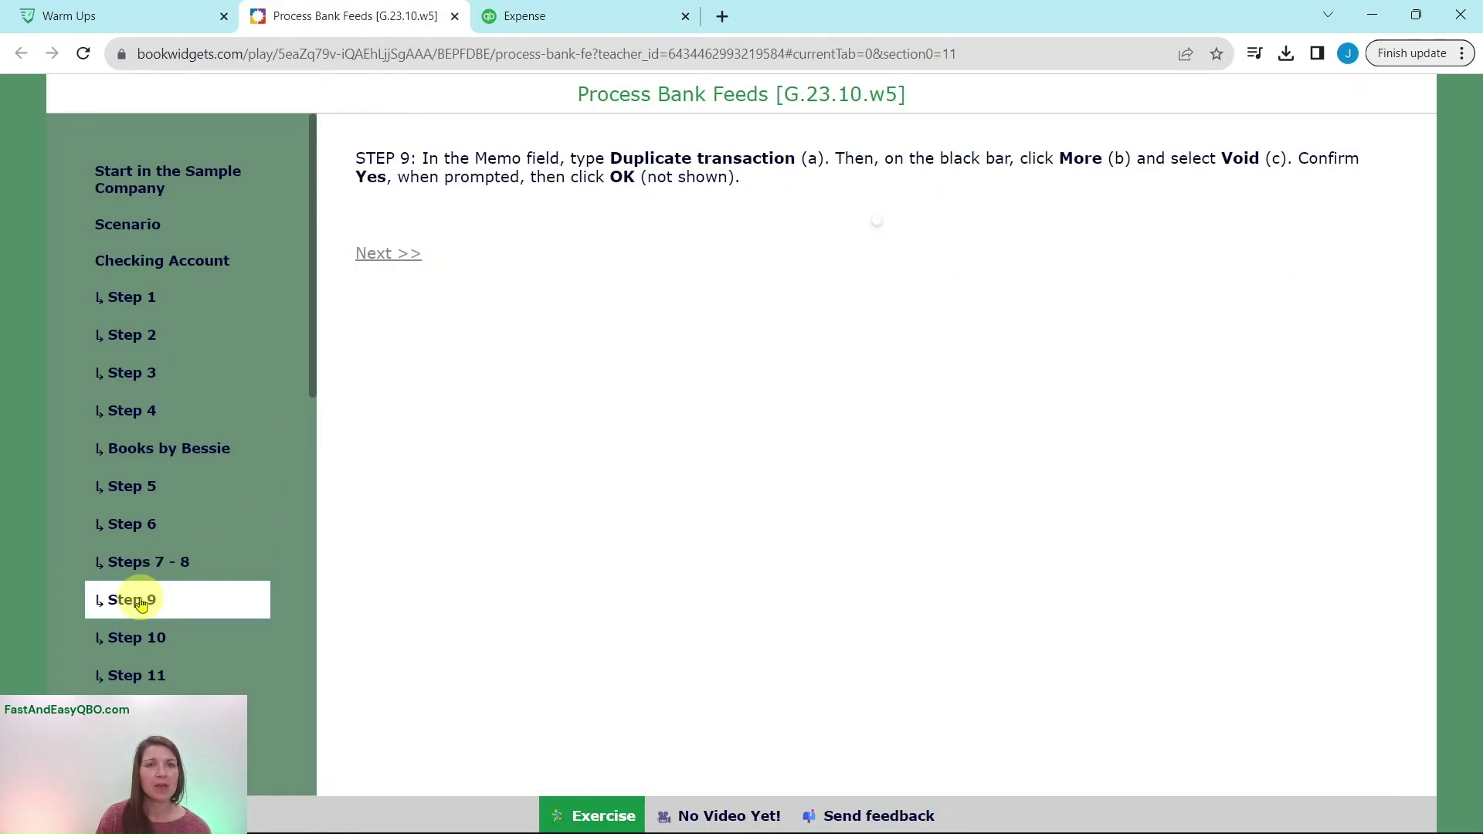
pyautogui.scroll(-5, 151, 405)
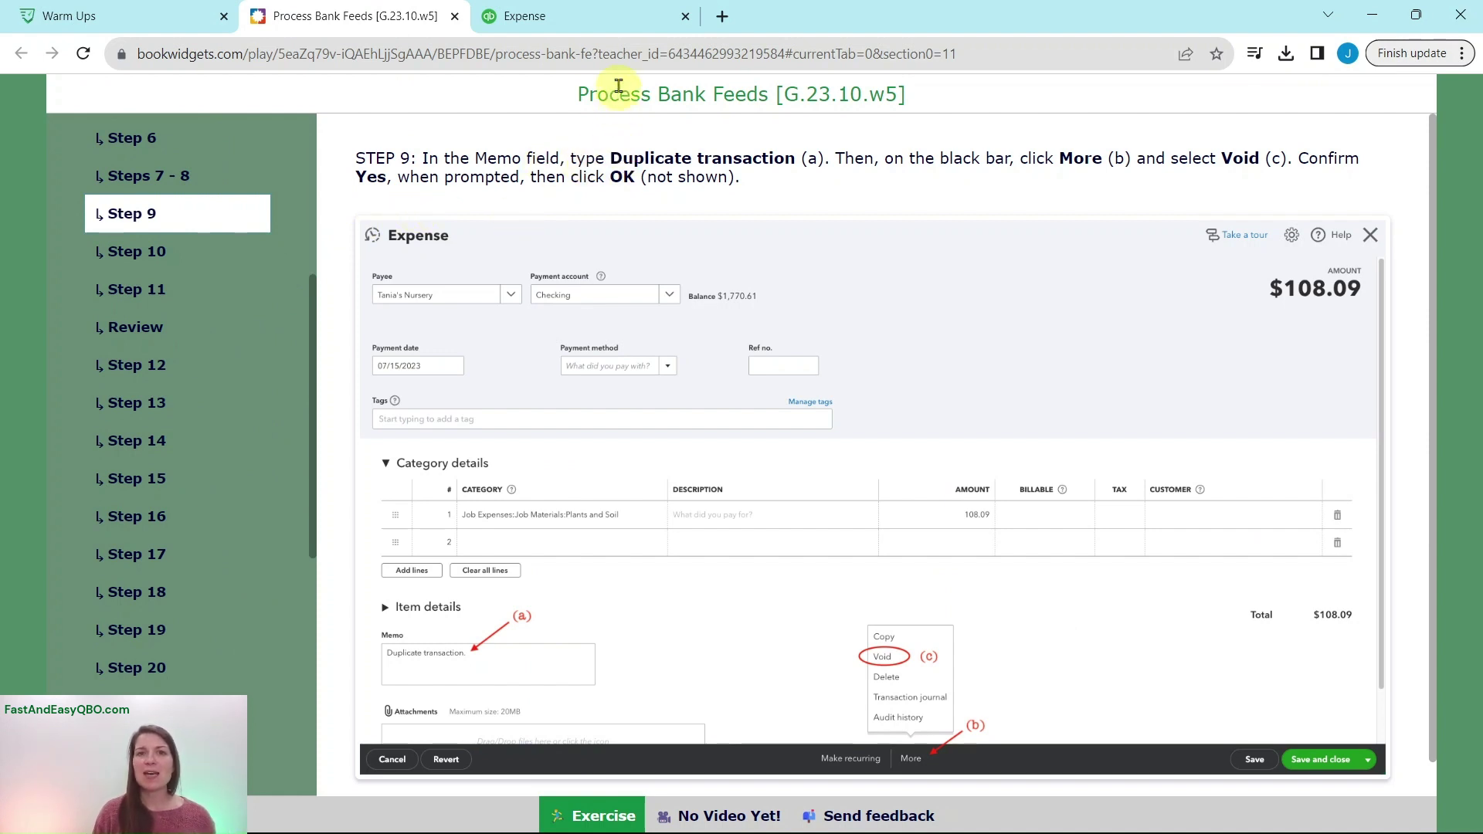
pyautogui.click(614, 23)
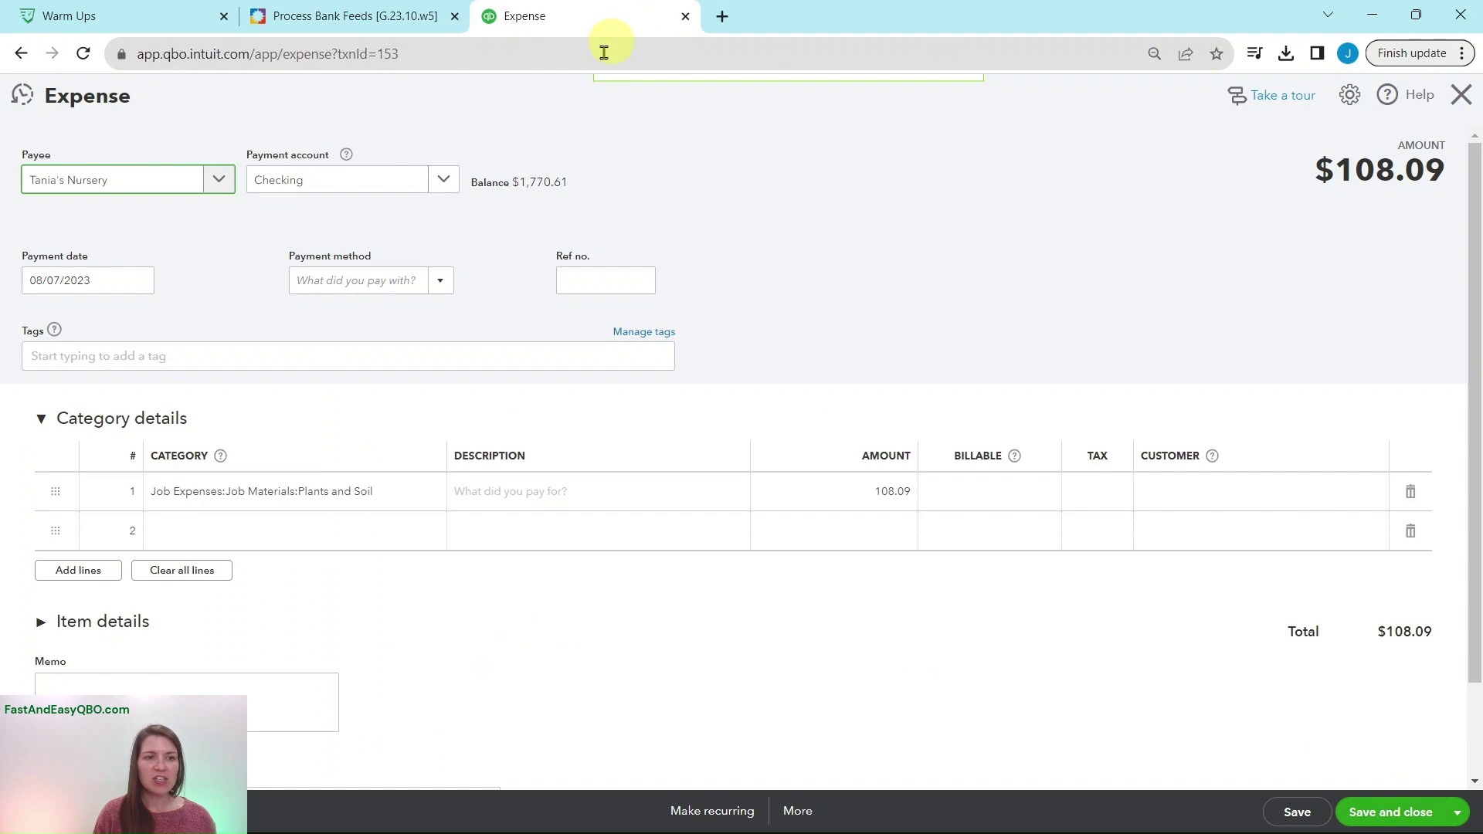
pyautogui.scroll(-2, 371, 278)
pyautogui.click(284, 572)
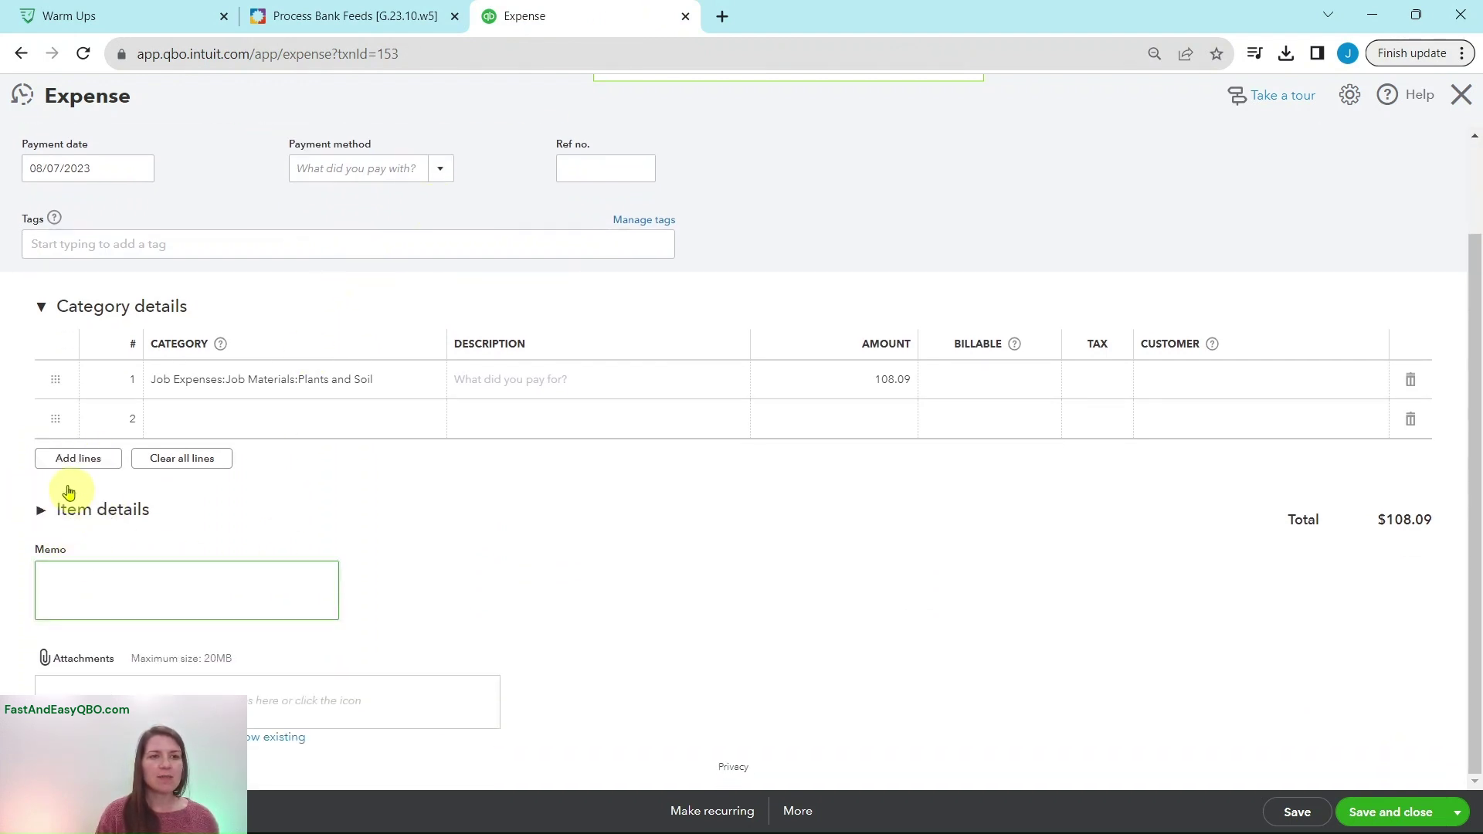
pyautogui.click(43, 306)
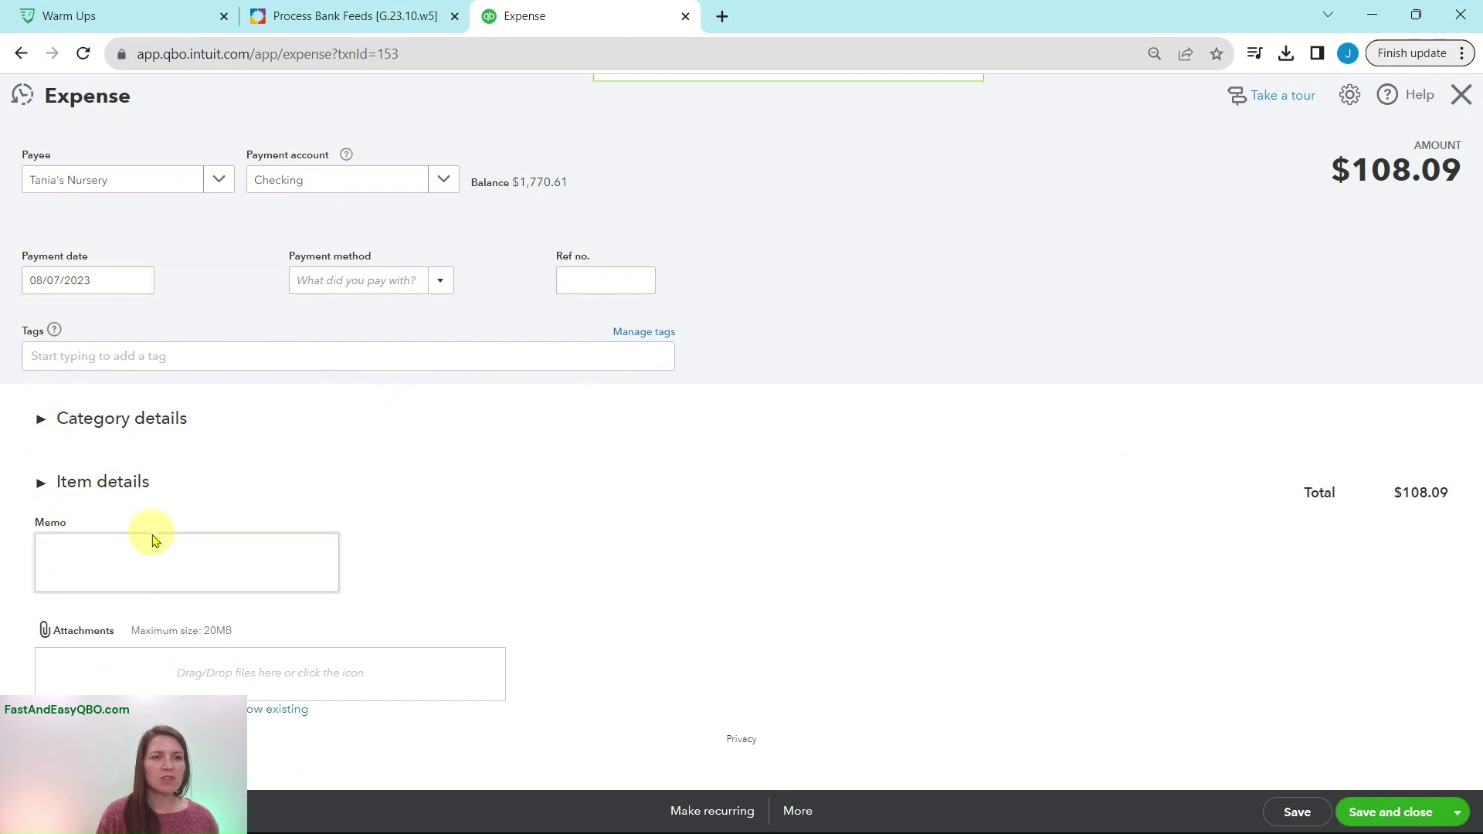
pyautogui.click(62, 545)
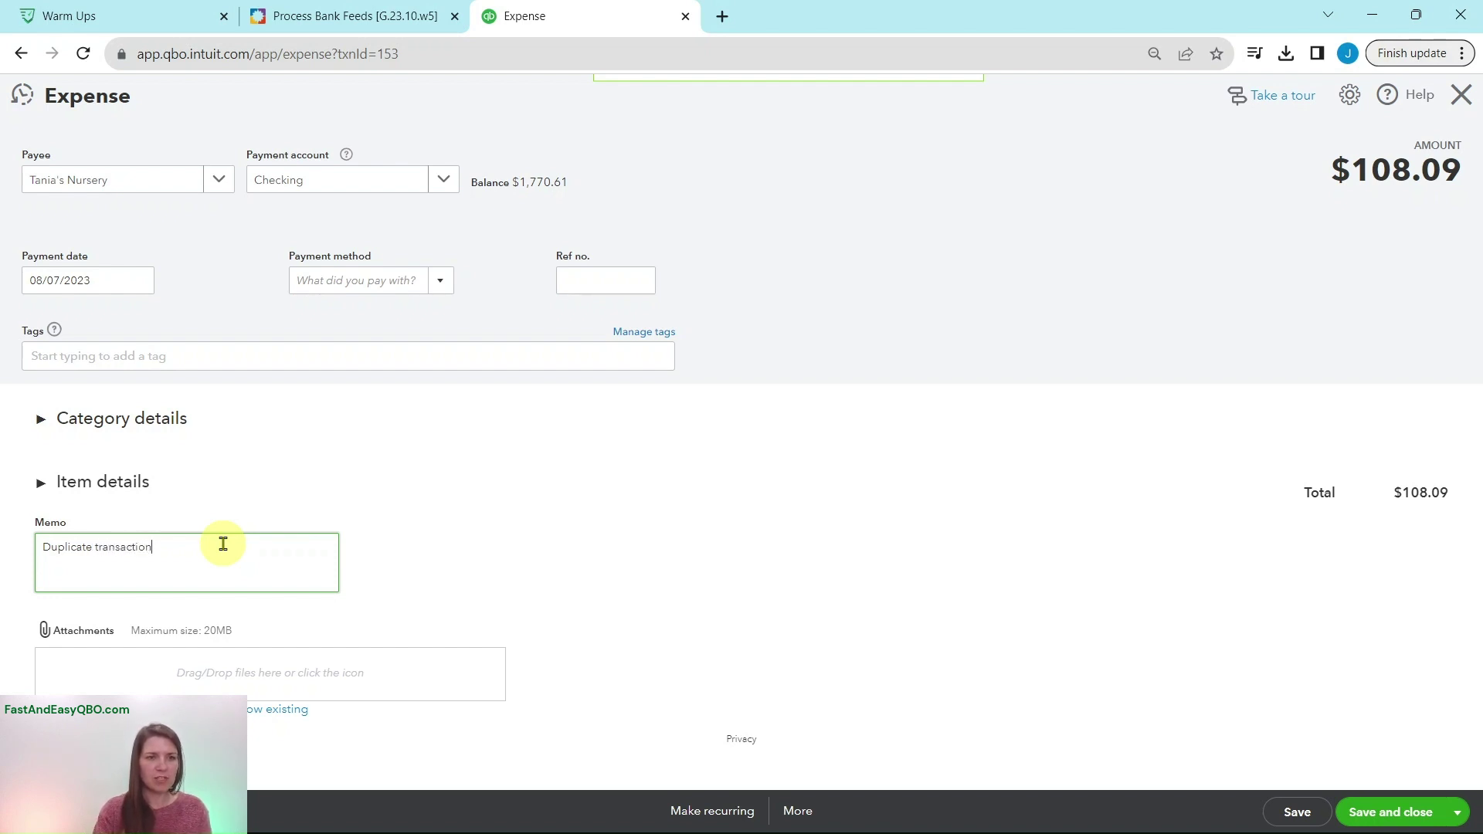
# Step: Recheck Step 9 in the exercise and void the duplicate 08/07/2023 Tania's Nursery expense in QuickBooks Online
pyautogui.click(292, 15)
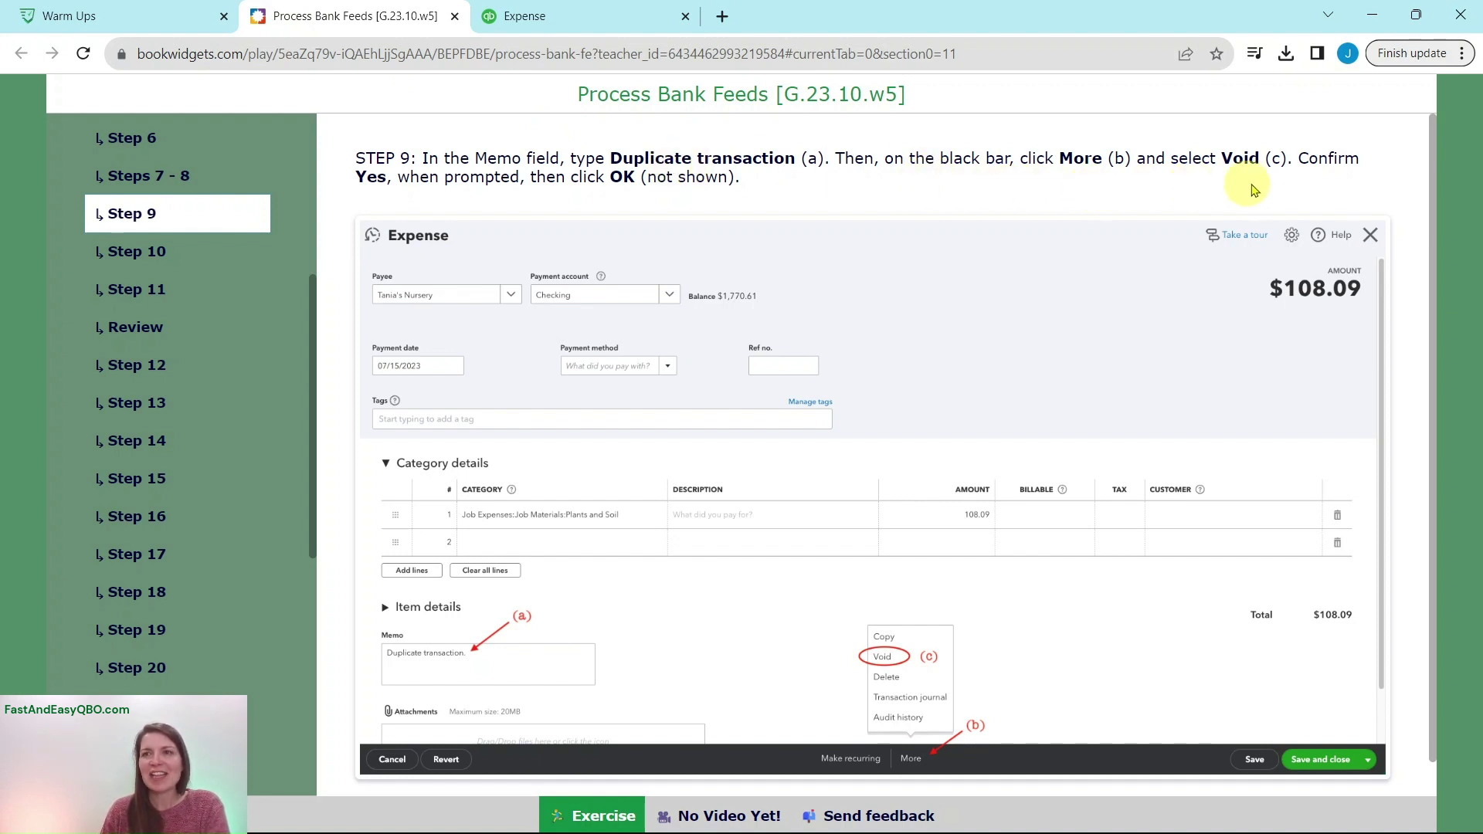
pyautogui.click(582, 17)
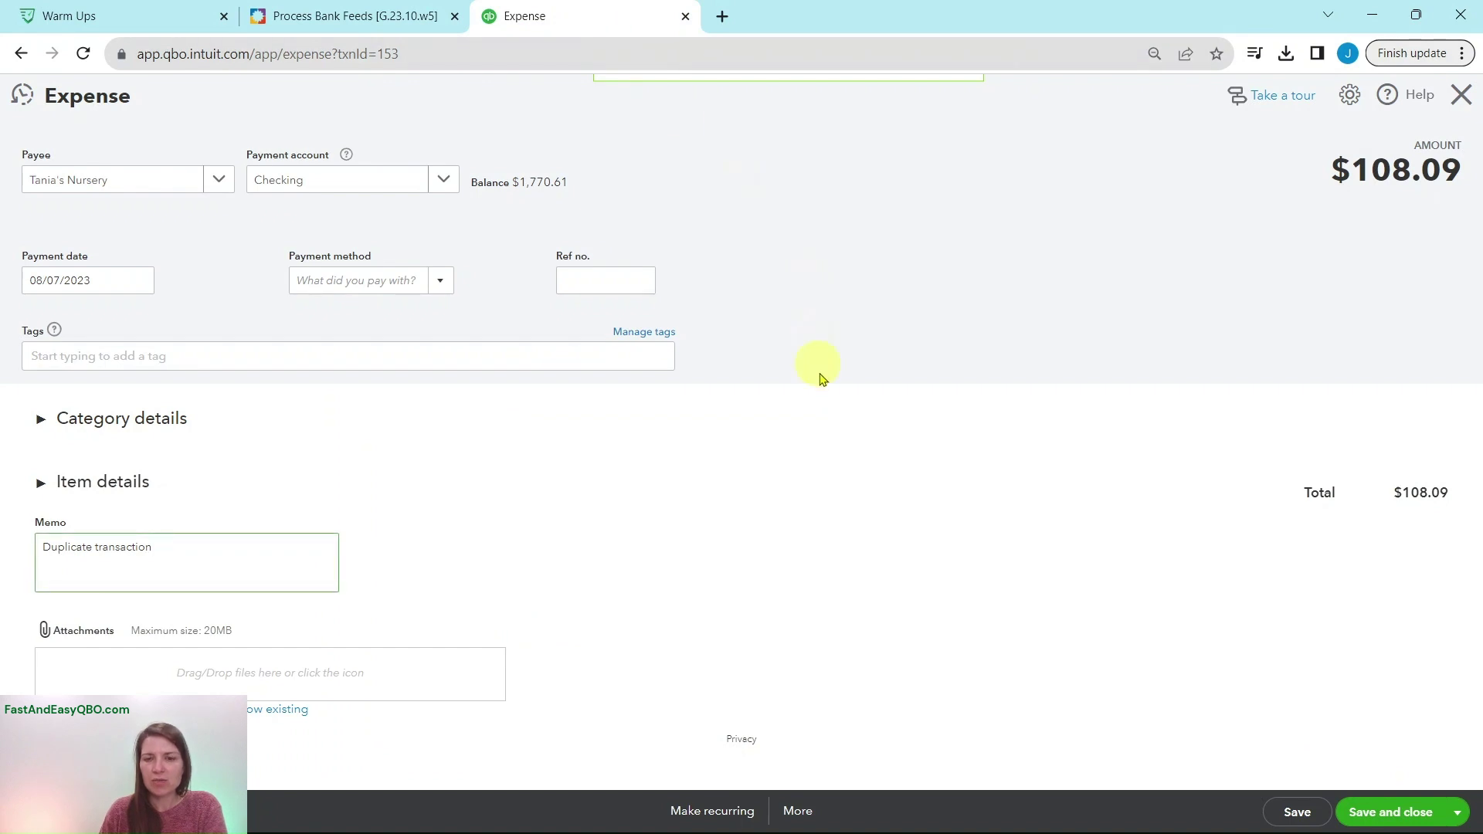
pyautogui.click(796, 812)
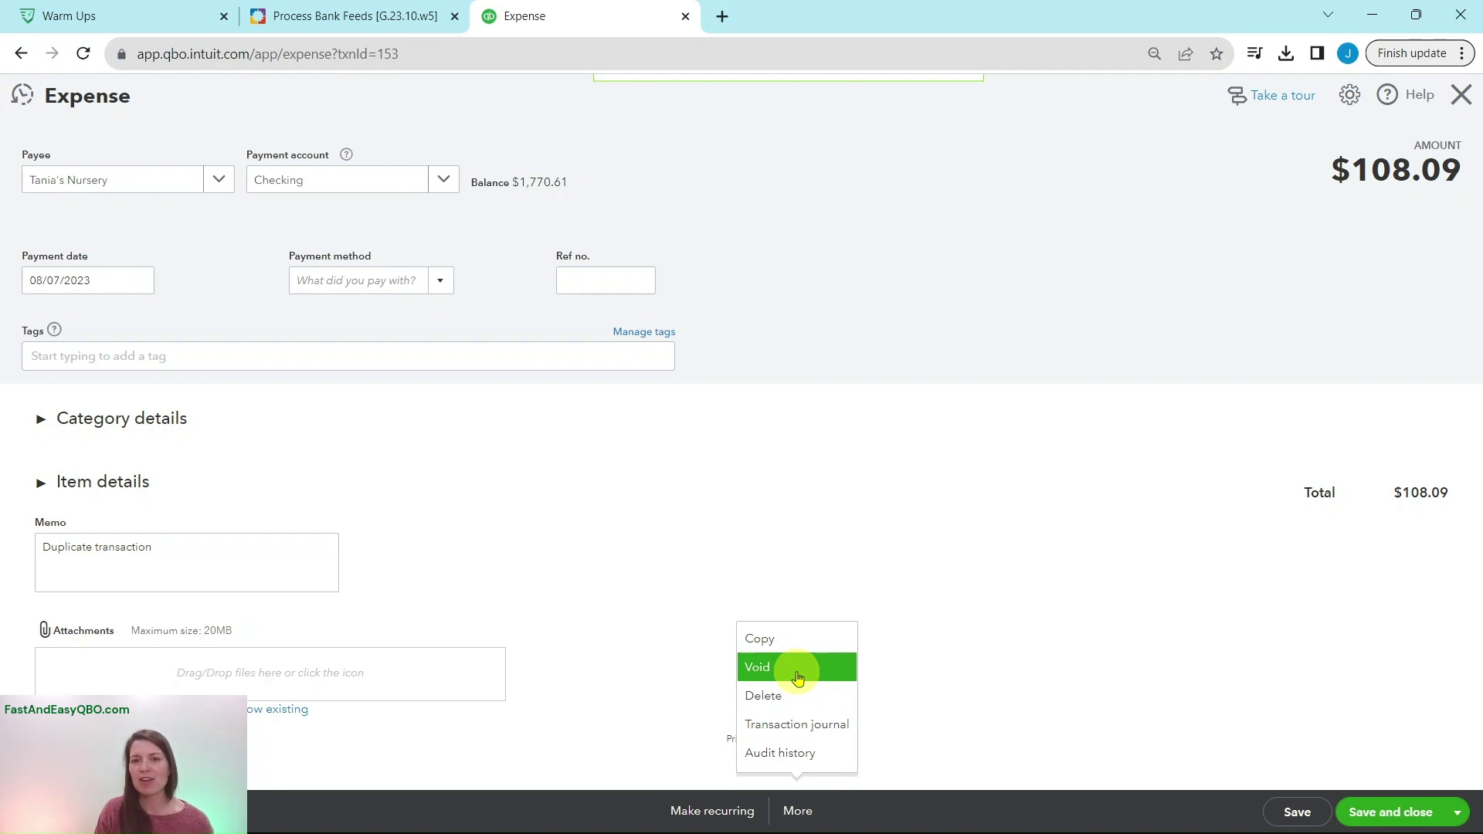
pyautogui.click(790, 669)
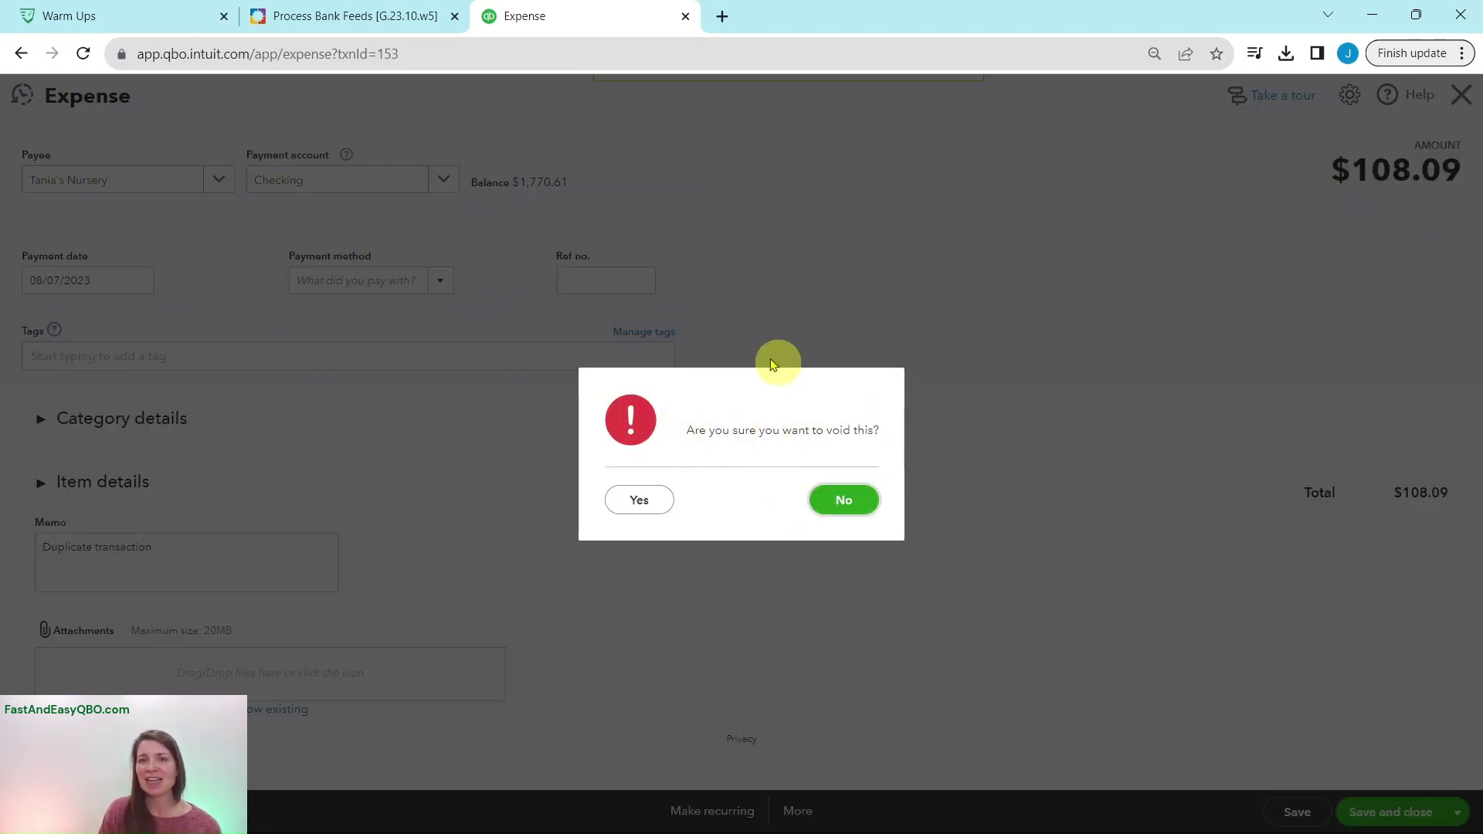
pyautogui.click(369, 18)
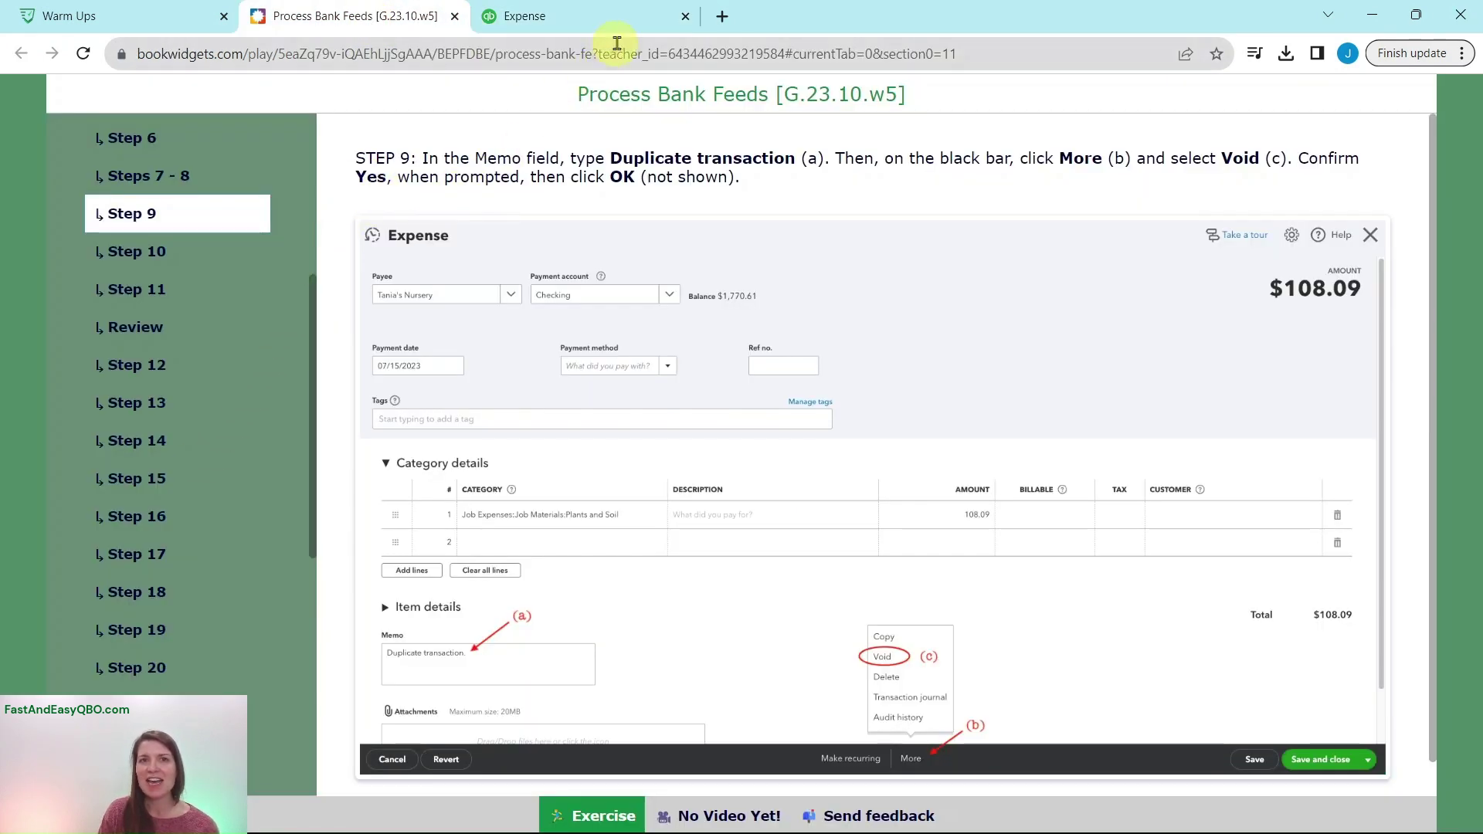
pyautogui.click(618, 17)
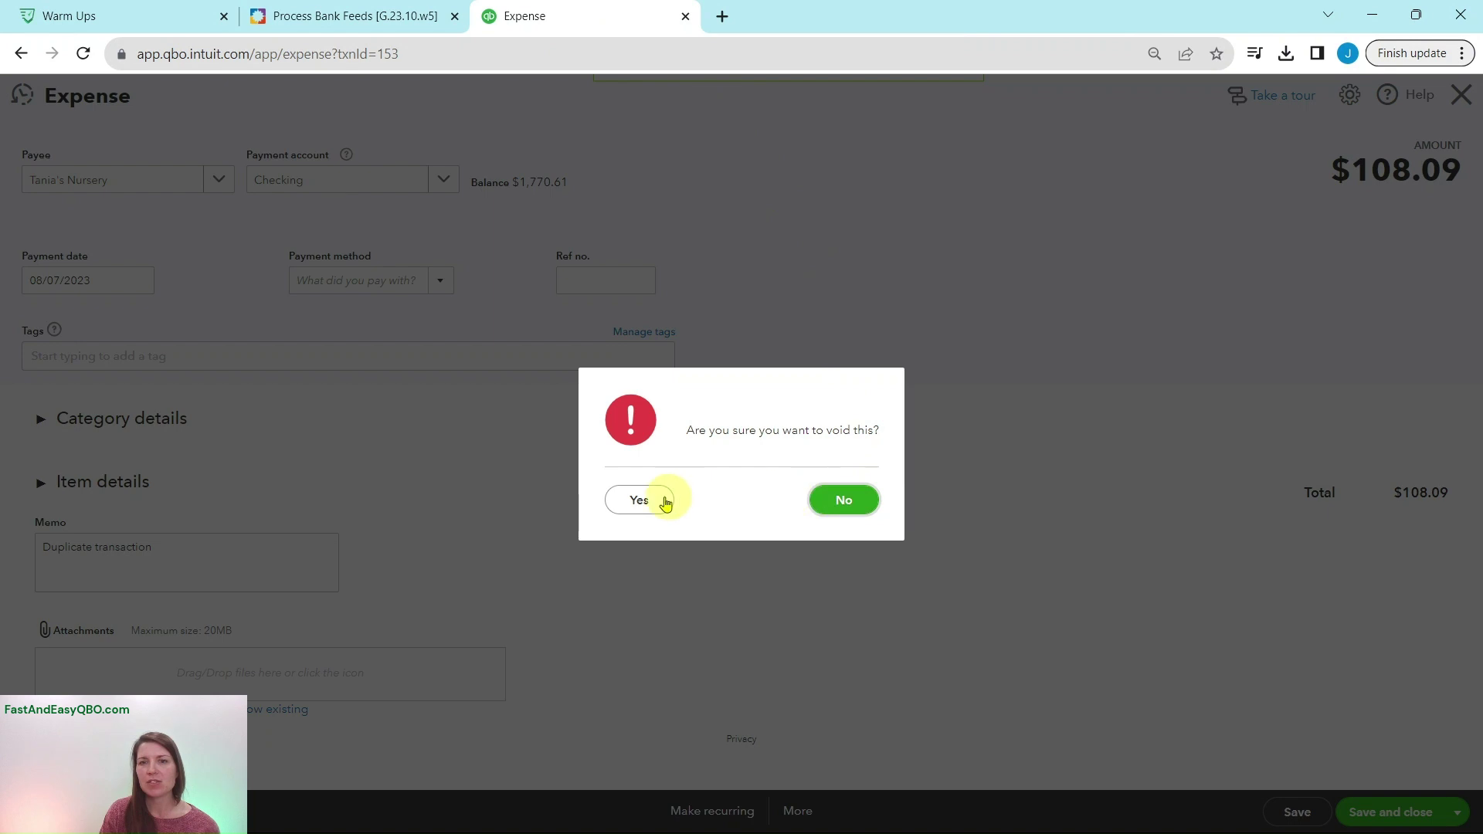
pyautogui.click(639, 502)
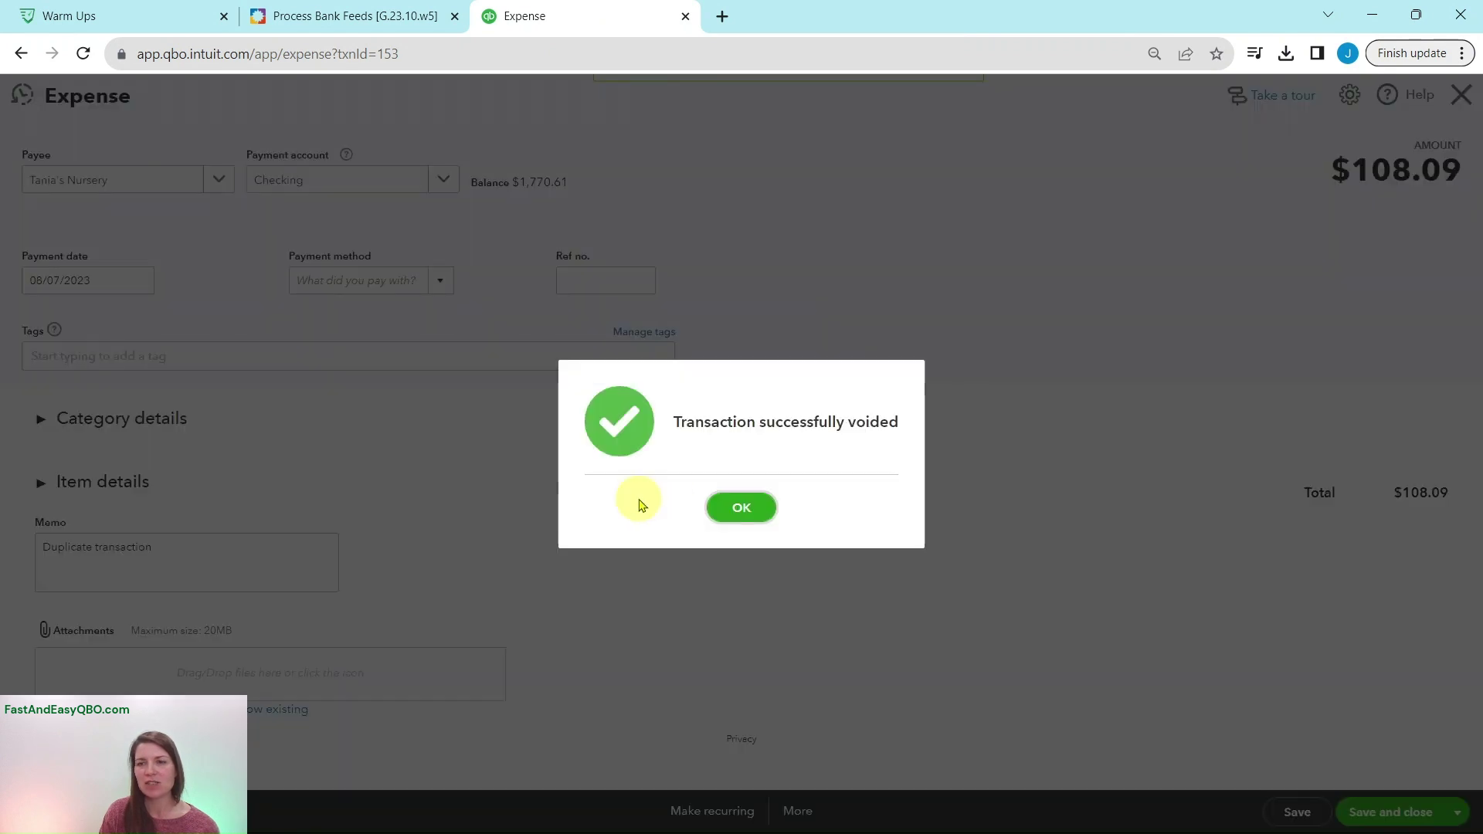
pyautogui.click(749, 525)
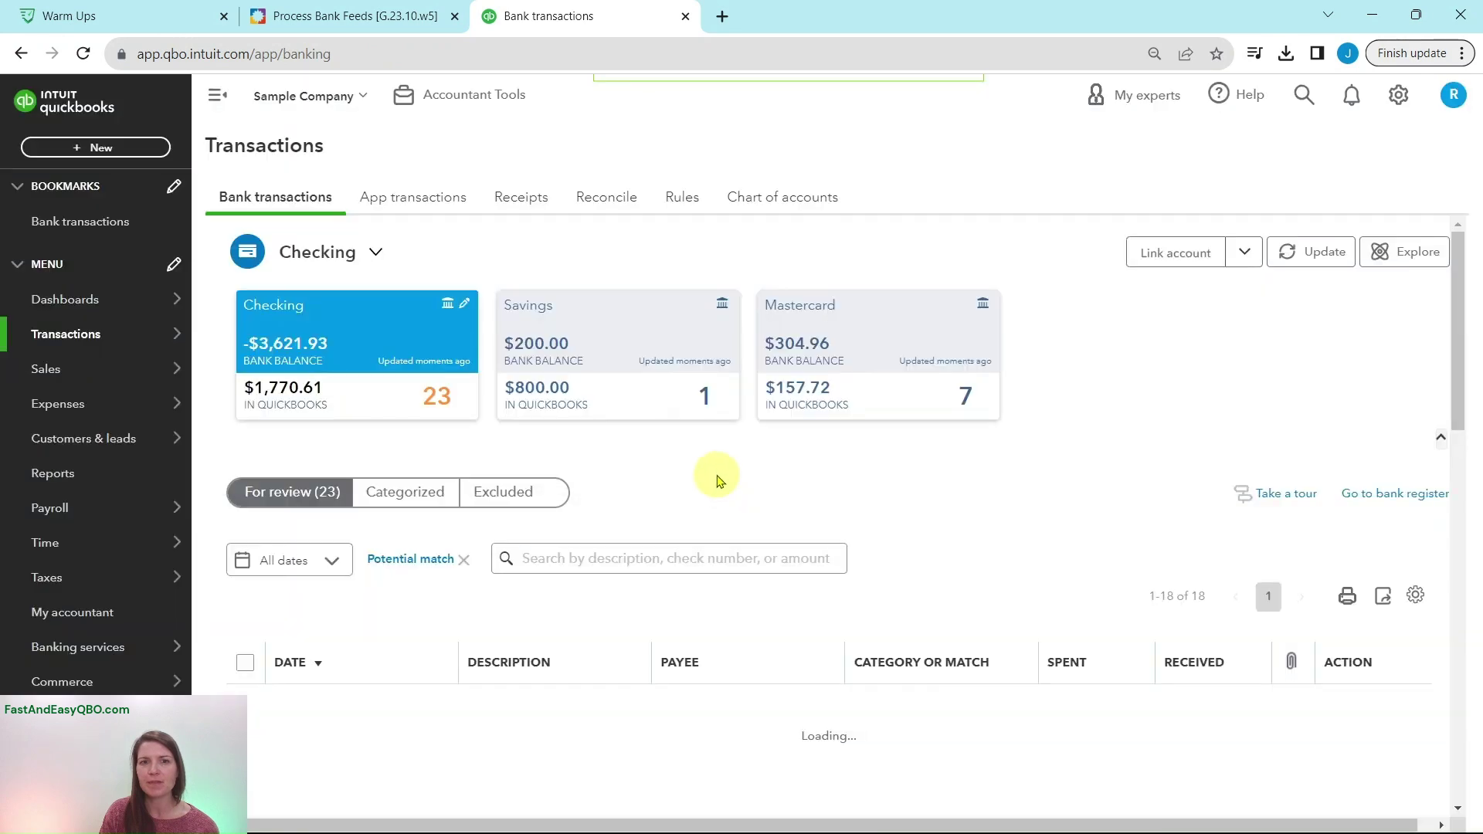
# Step: Read the exercise's Step 10 and check the Tania's Nursery transaction's match in QuickBooks Online
pyautogui.click(398, 16)
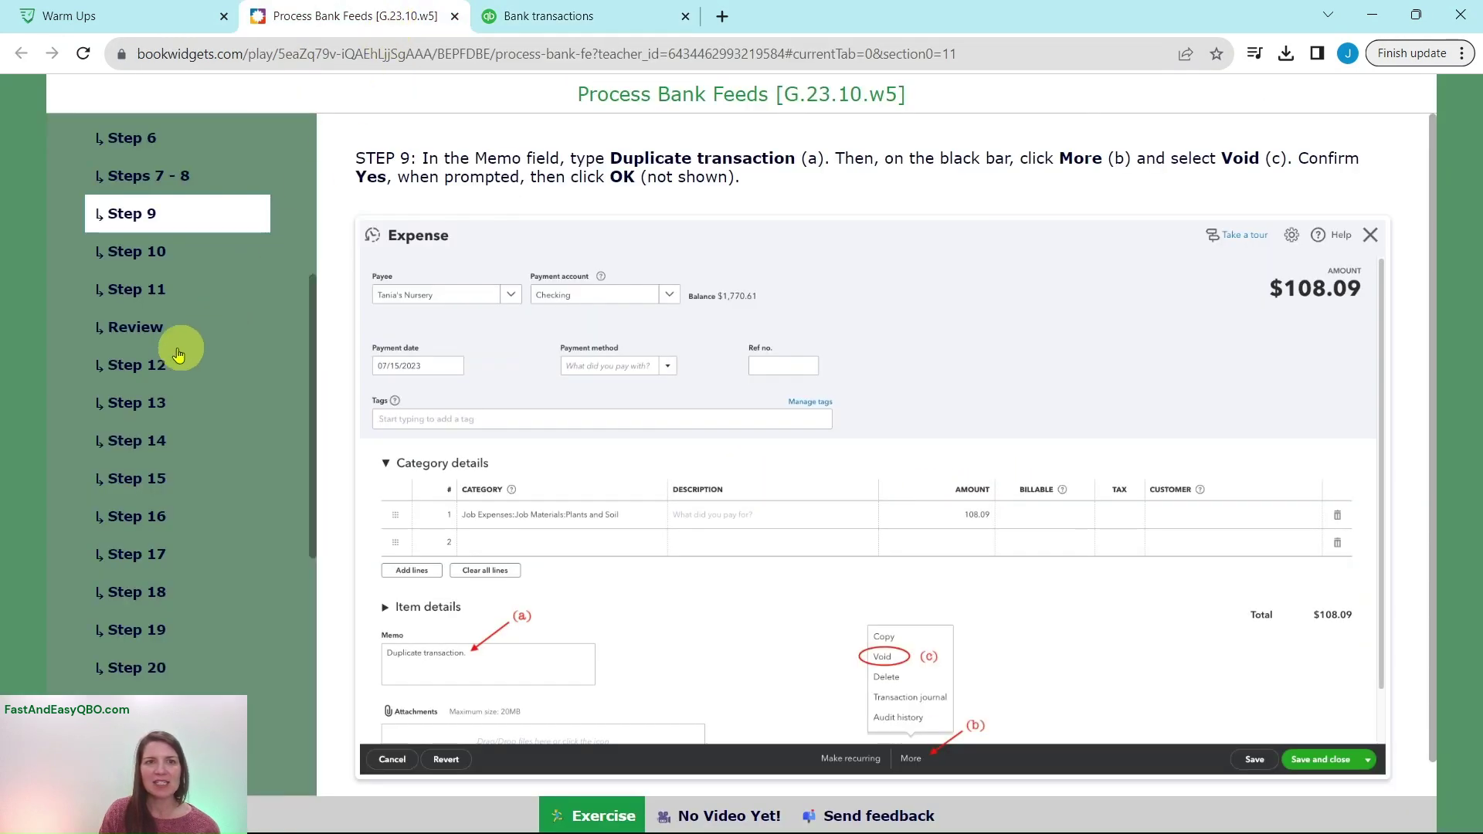
pyautogui.click(154, 252)
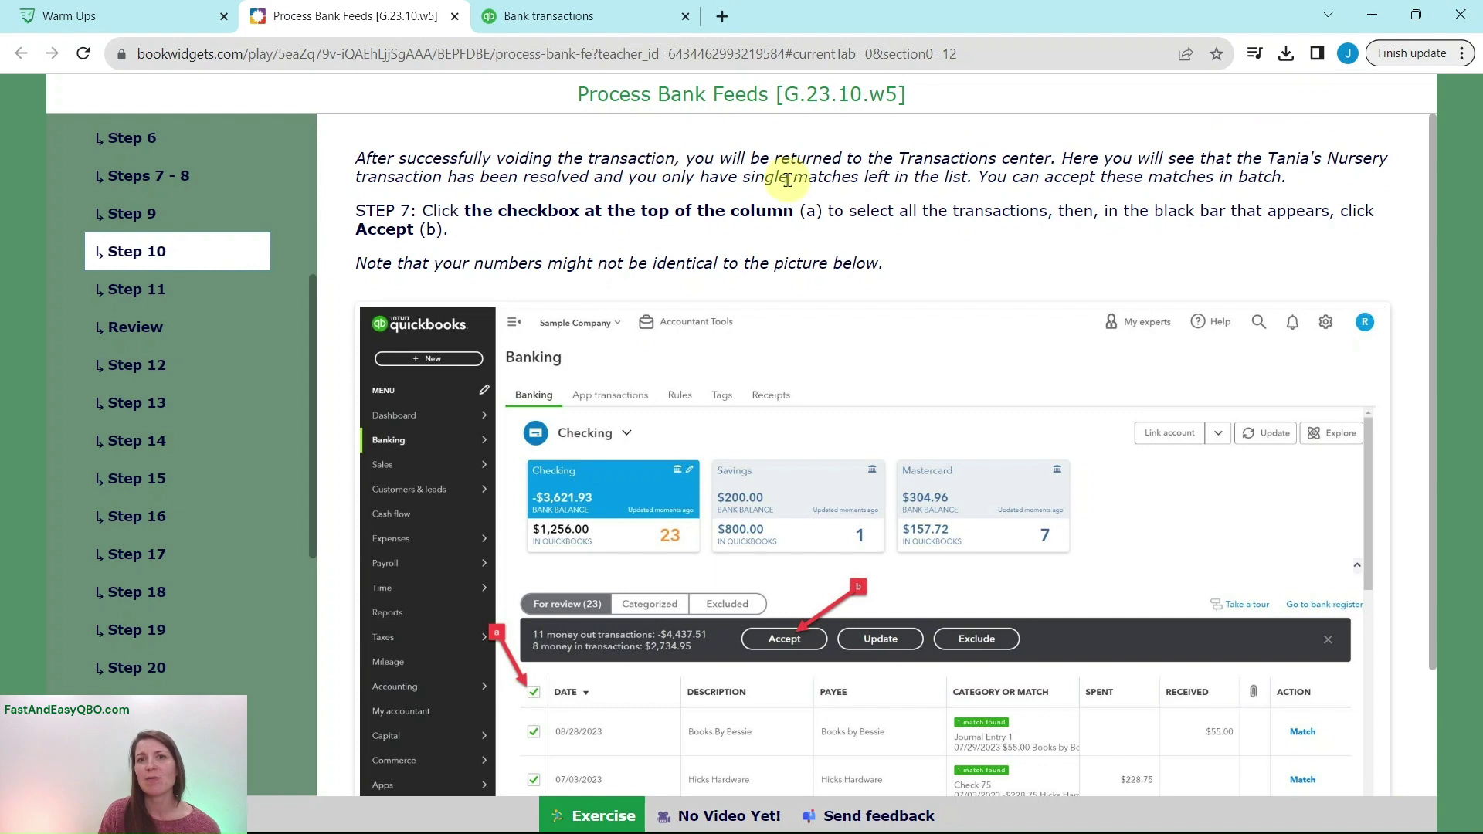
pyautogui.click(611, 16)
pyautogui.scroll(-5, 1093, 393)
pyautogui.scroll(-8, 1093, 393)
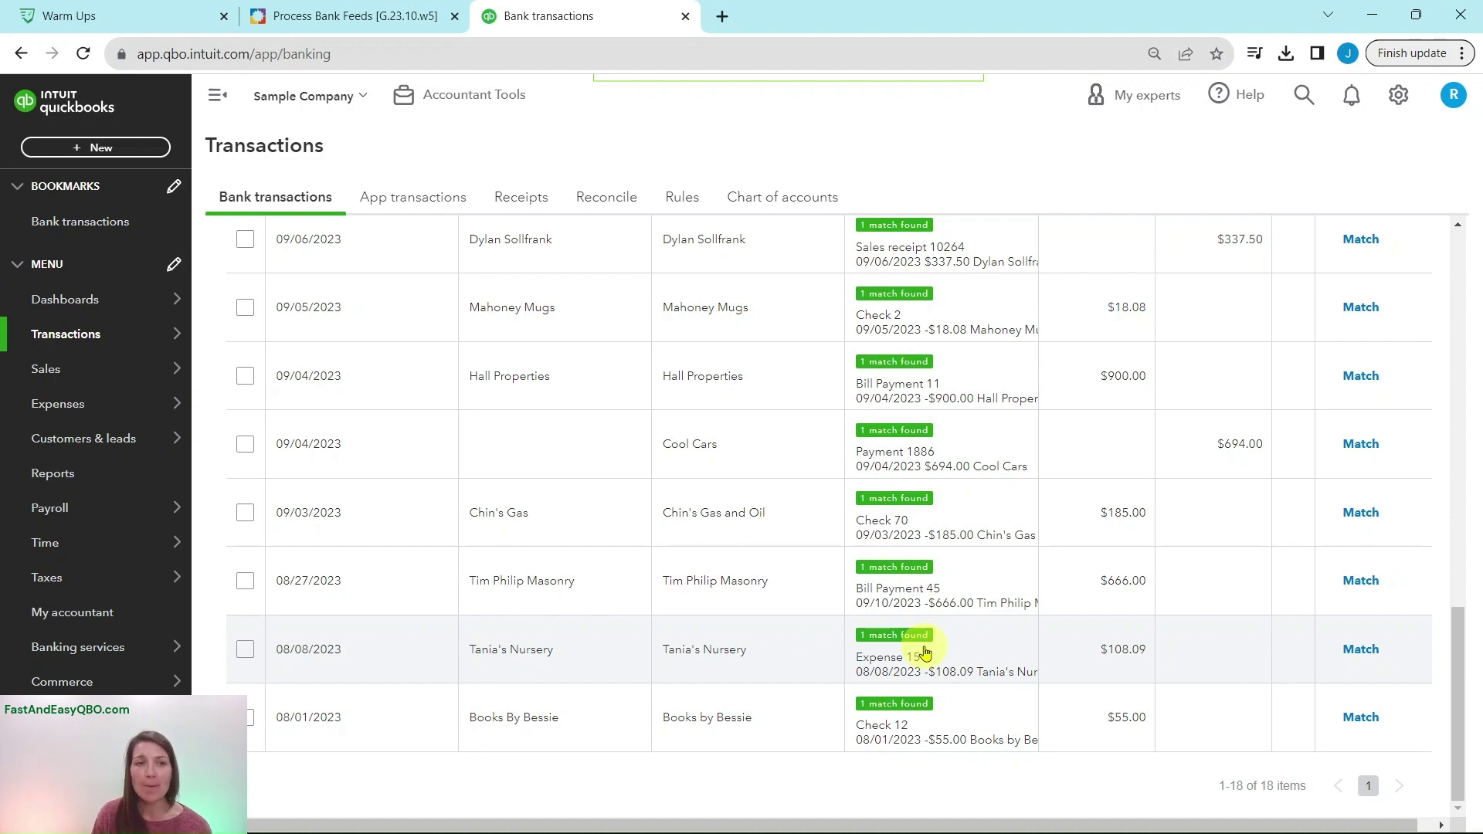
# Step: Reread Step 10 in the exercise, then select all the potential-match transactions in QuickBooks Online and accept them in one batch
pyautogui.click(371, 20)
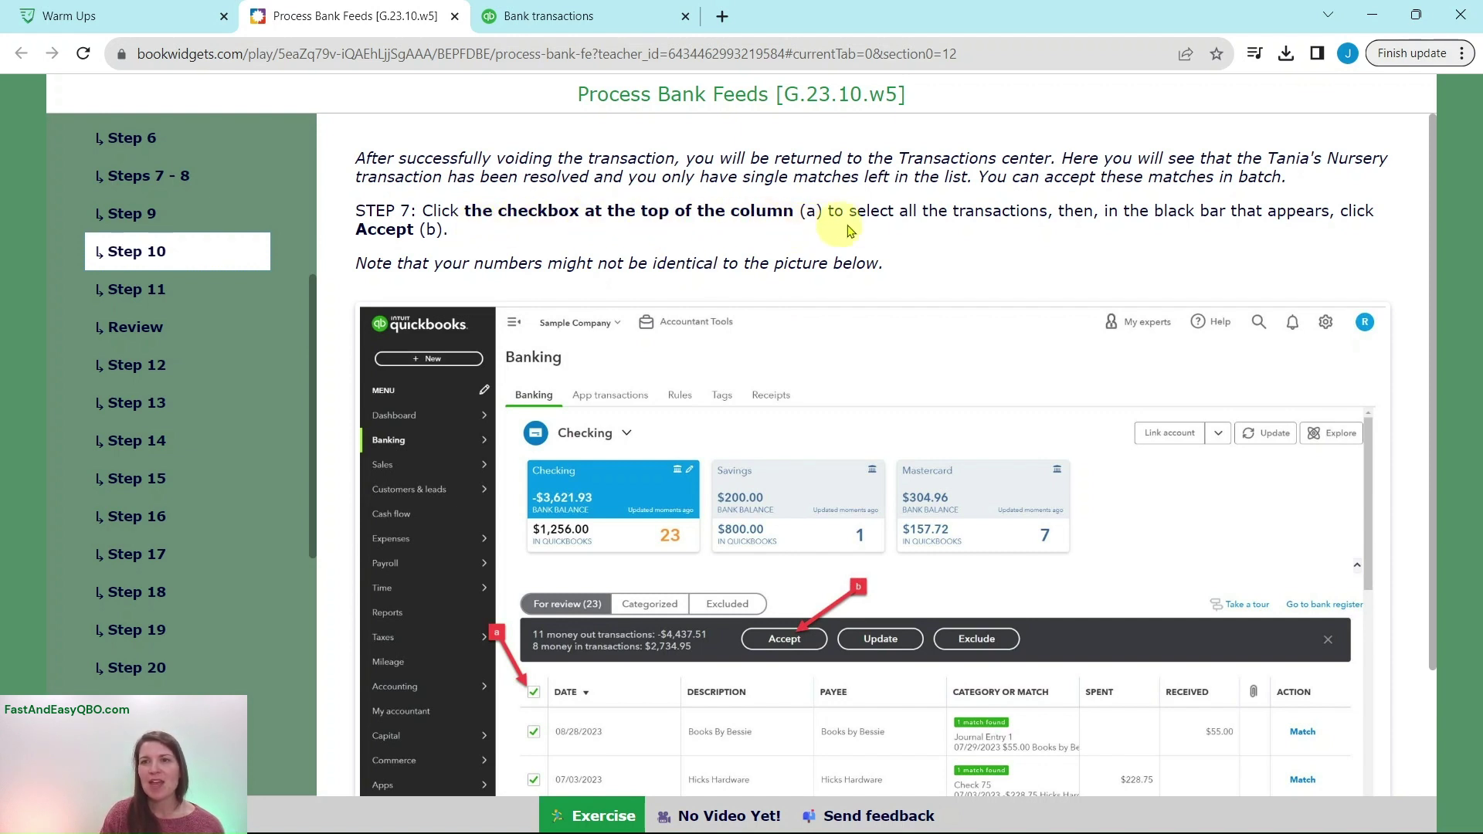
pyautogui.click(595, 25)
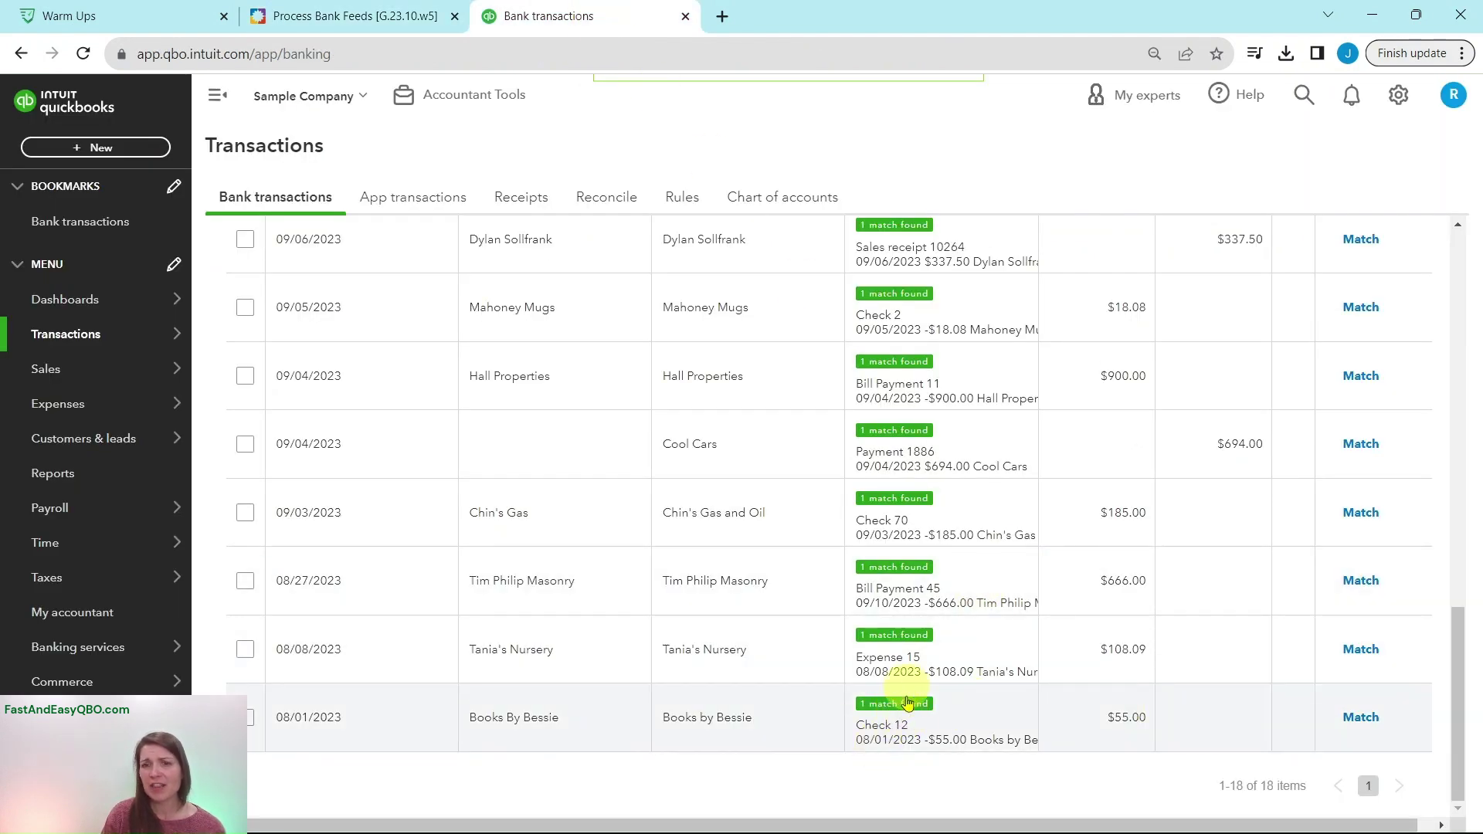
pyautogui.scroll(7, 918, 661)
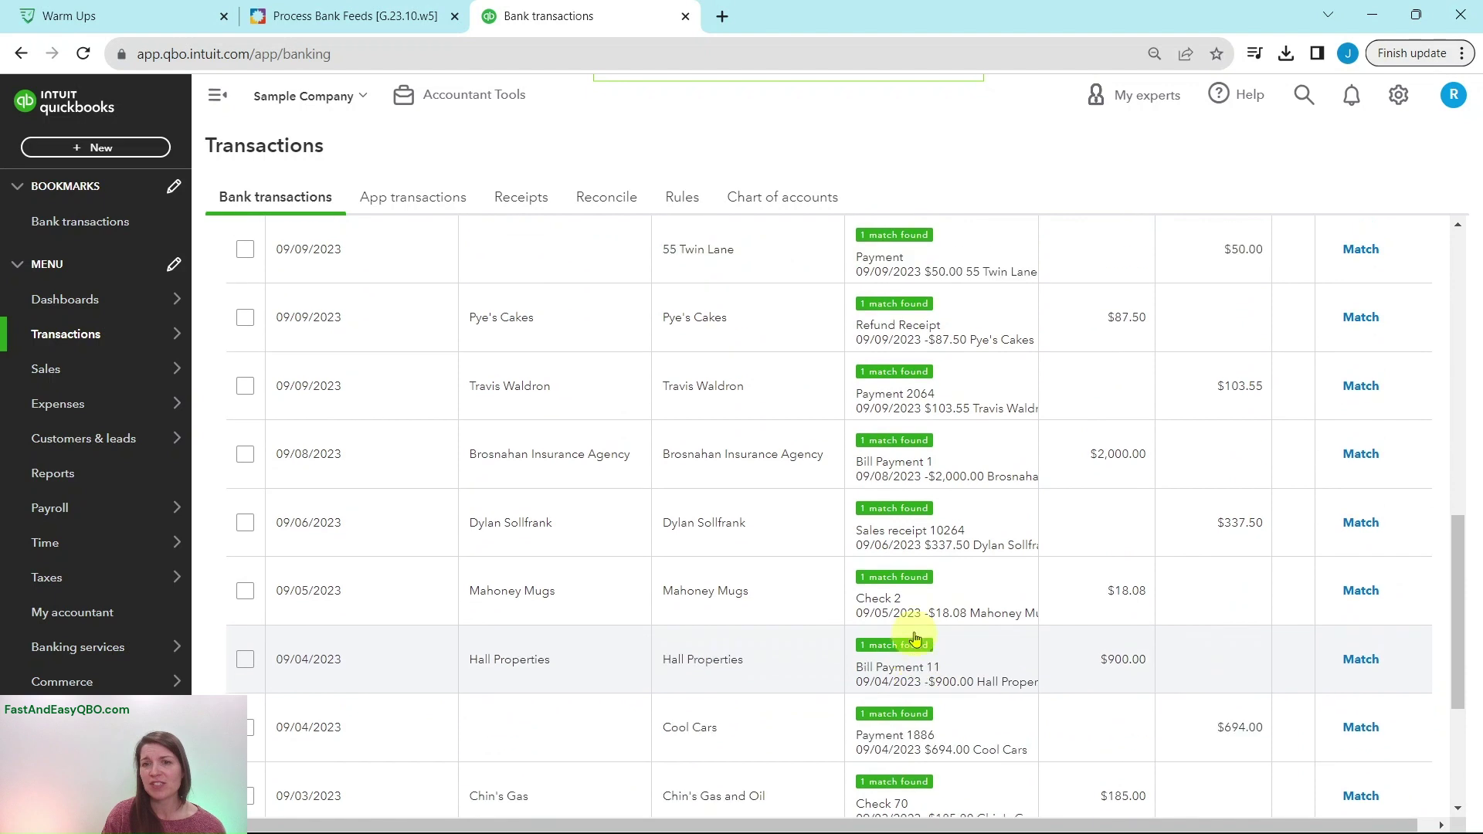
pyautogui.scroll(4, 908, 533)
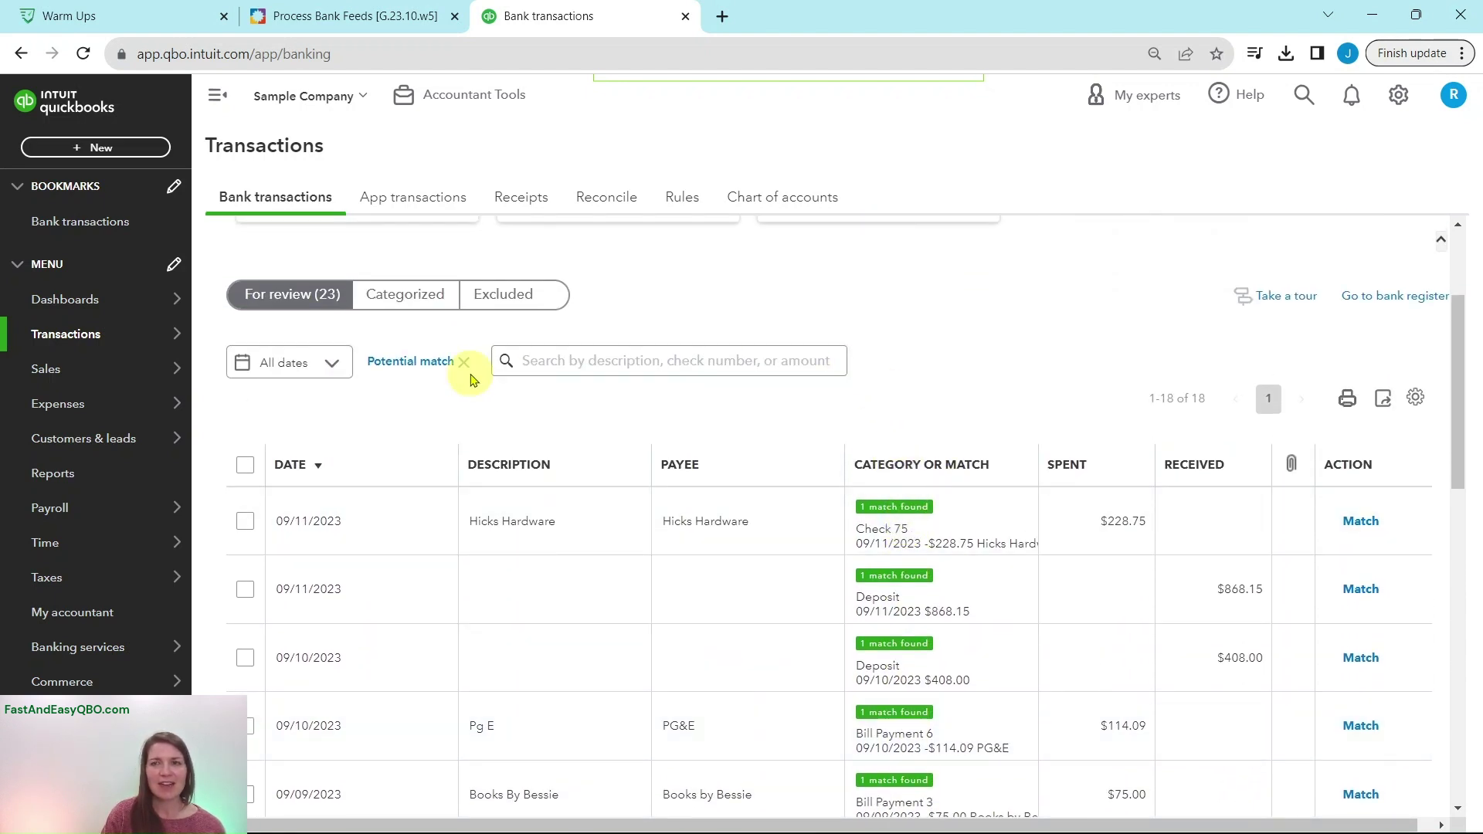
pyautogui.click(246, 465)
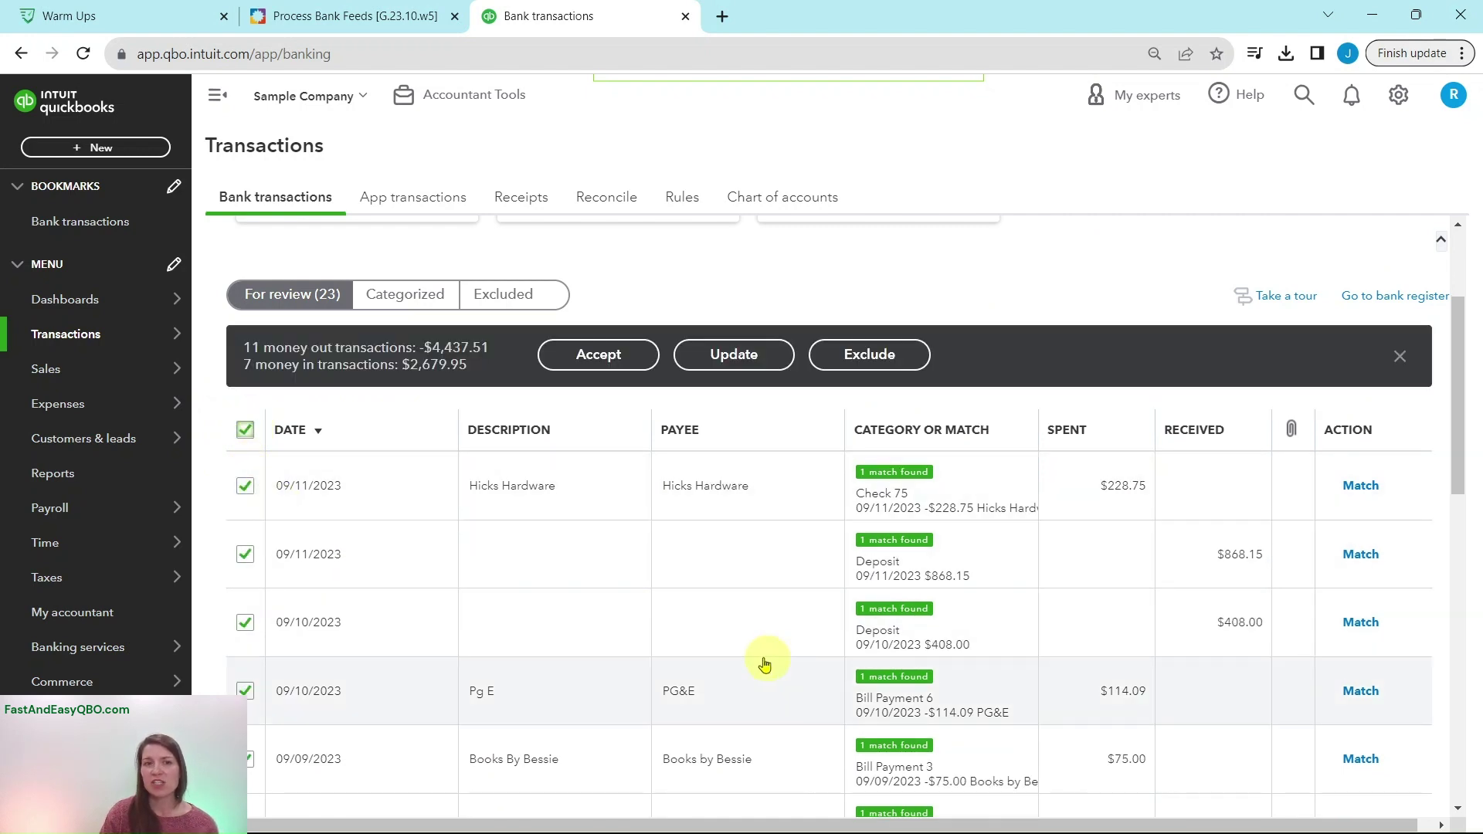
pyautogui.click(599, 357)
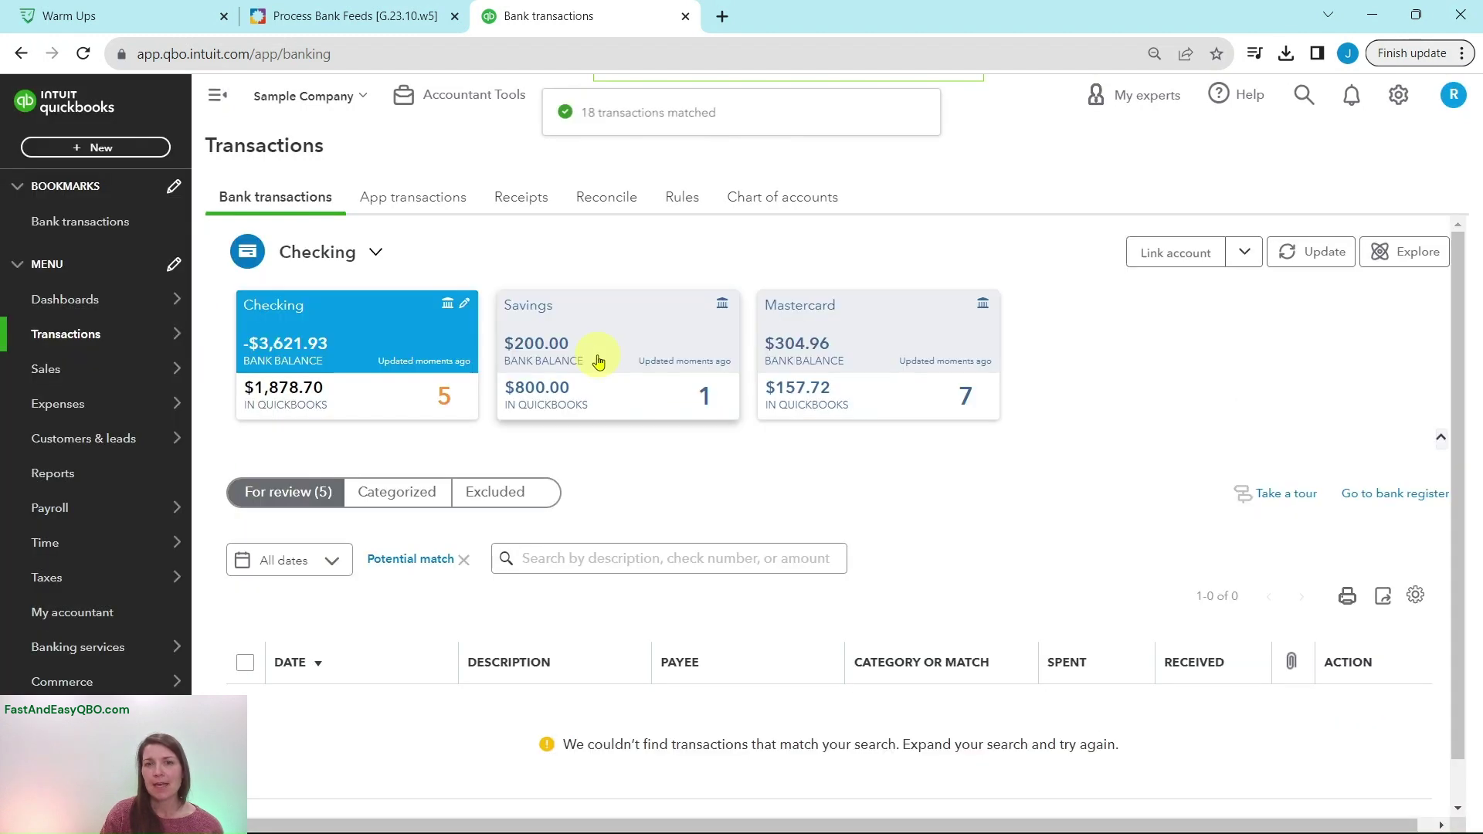
# Step: Read the exercise's Step 11, then remove the Potential match filter from the Checking account's bank transactions in QuickBooks Online
pyautogui.click(368, 17)
pyautogui.click(185, 290)
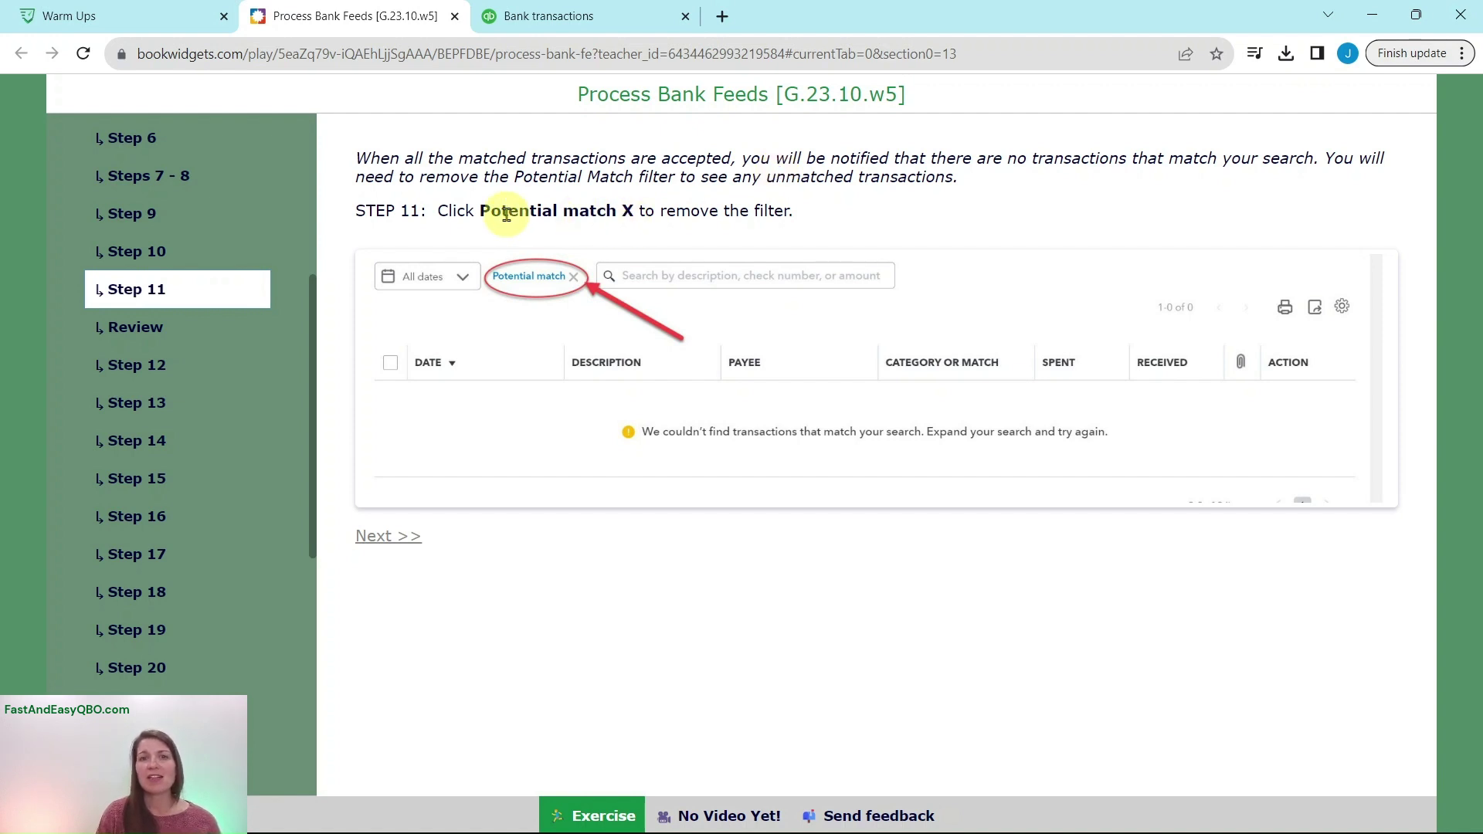
pyautogui.click(575, 31)
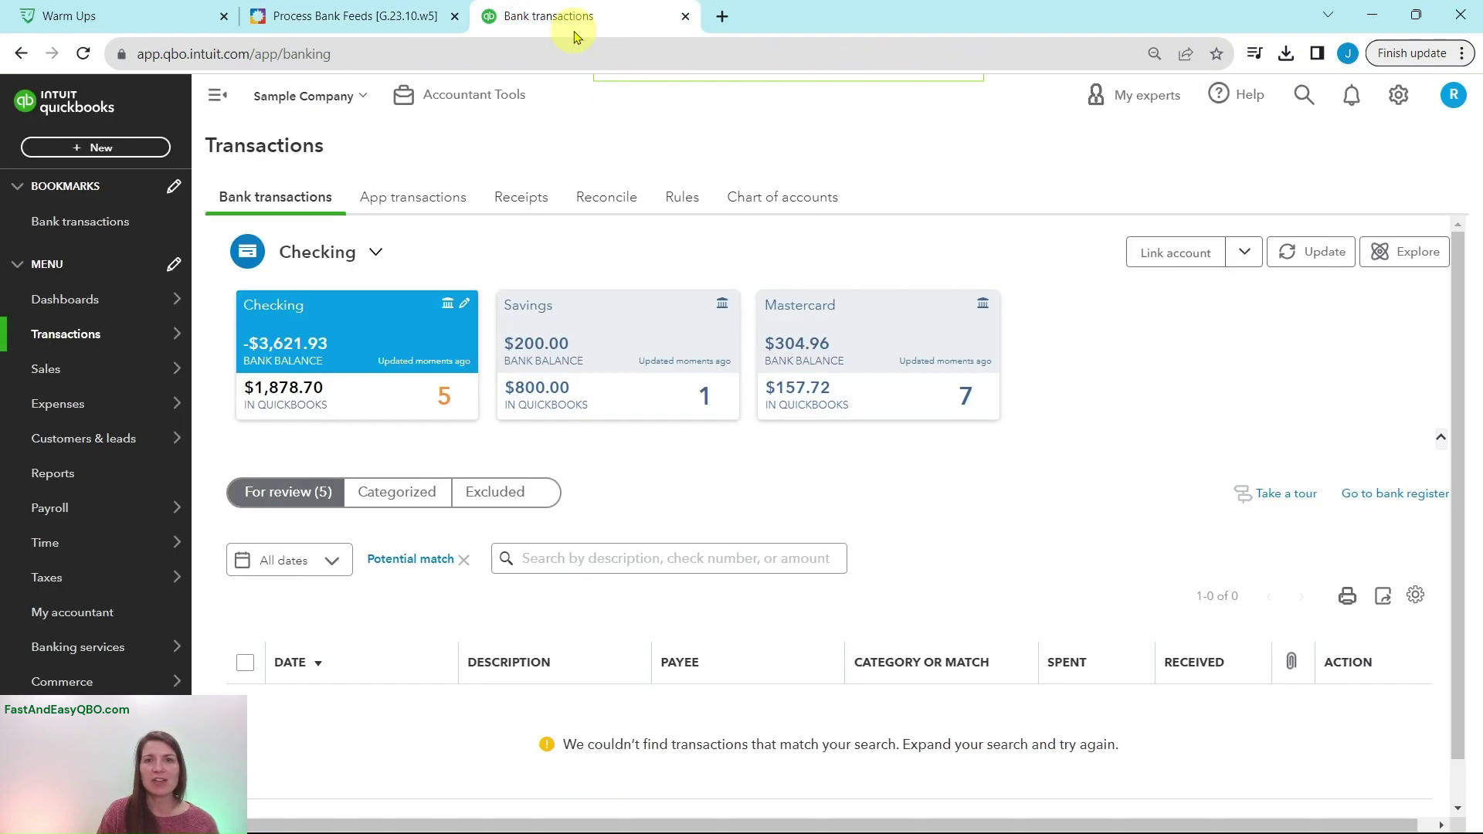
pyautogui.scroll(-1, 679, 249)
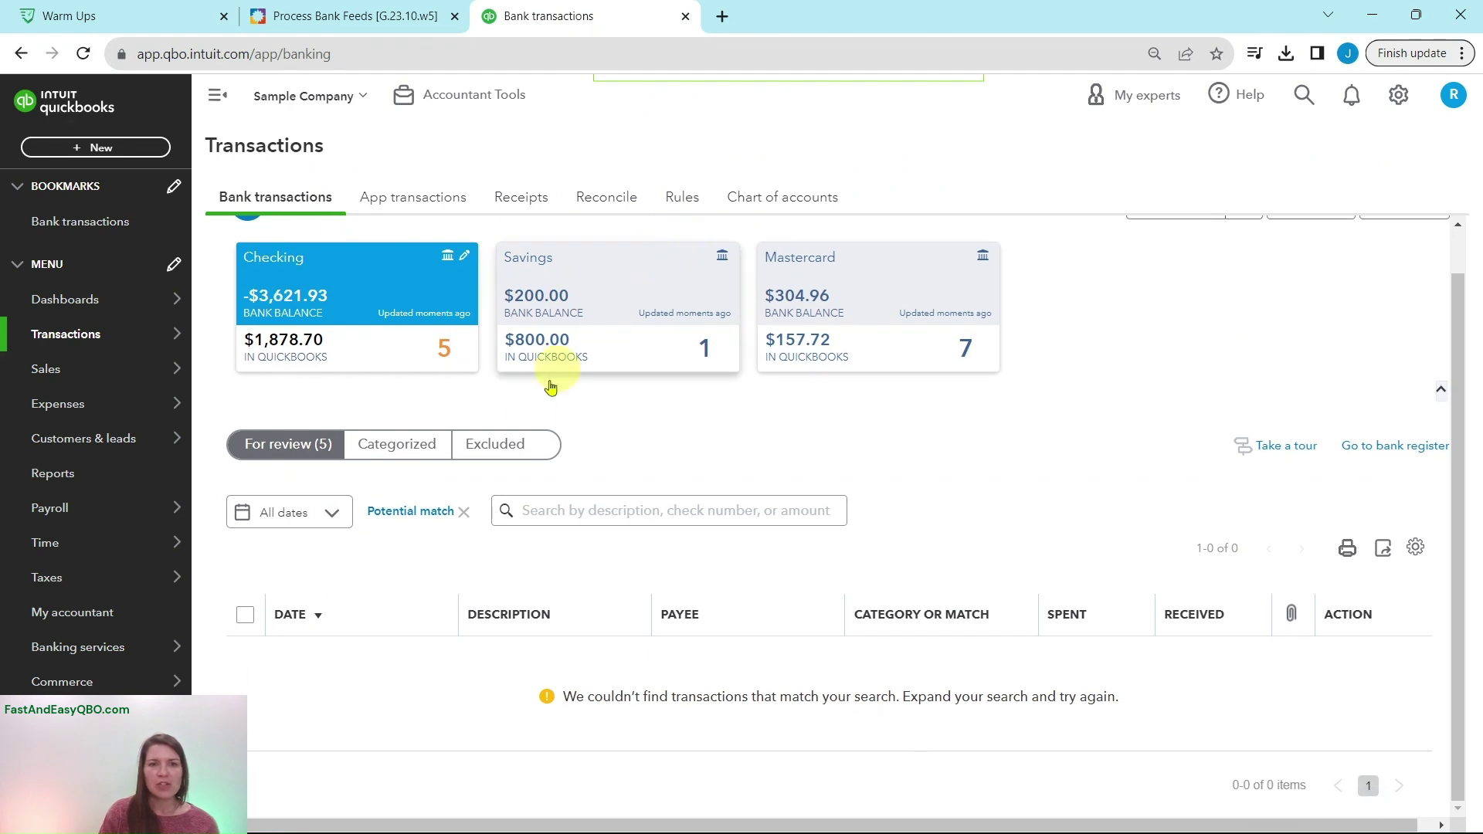
pyautogui.click(462, 515)
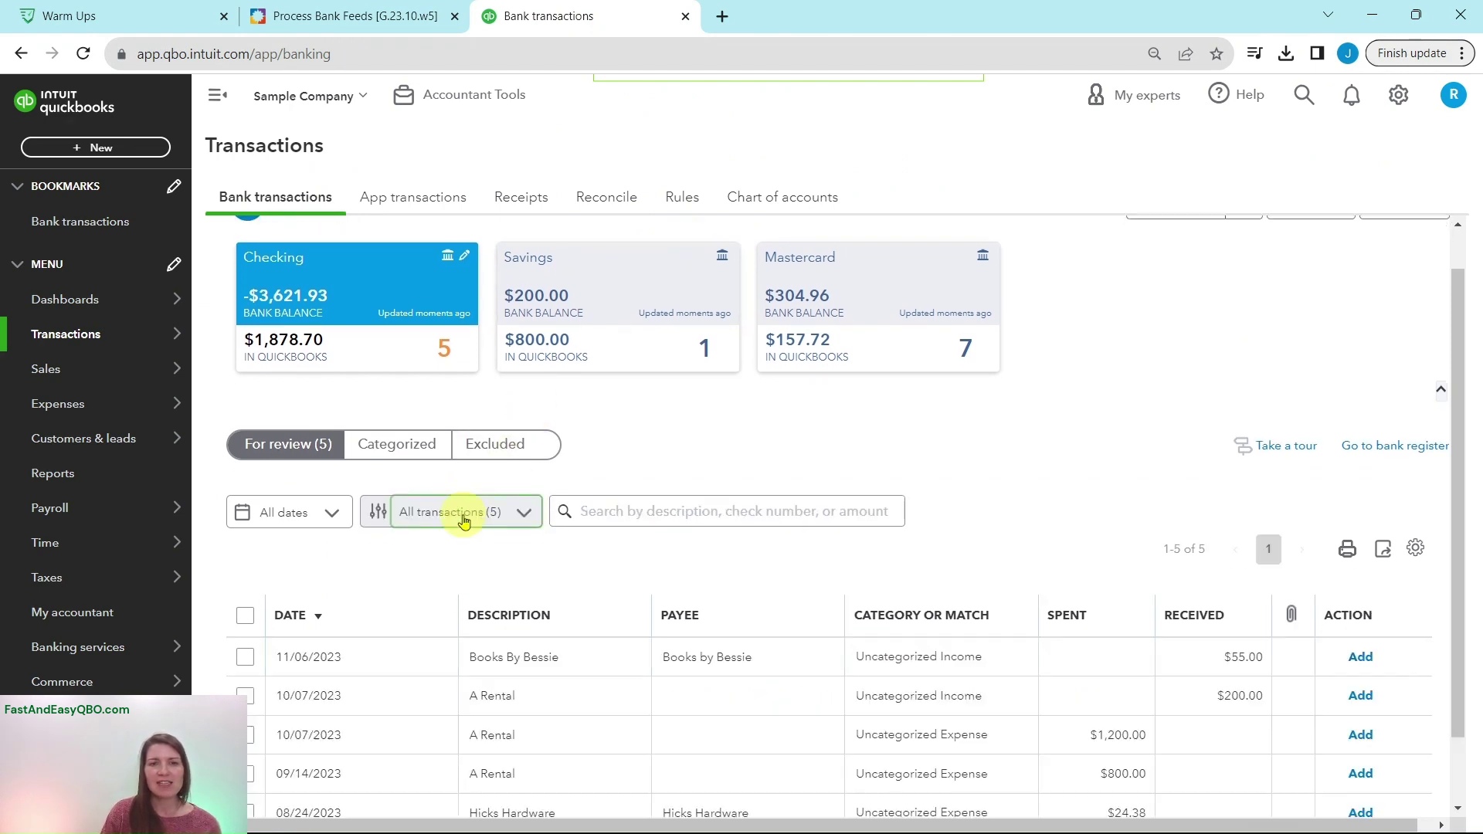
pyautogui.scroll(-2, 1026, 474)
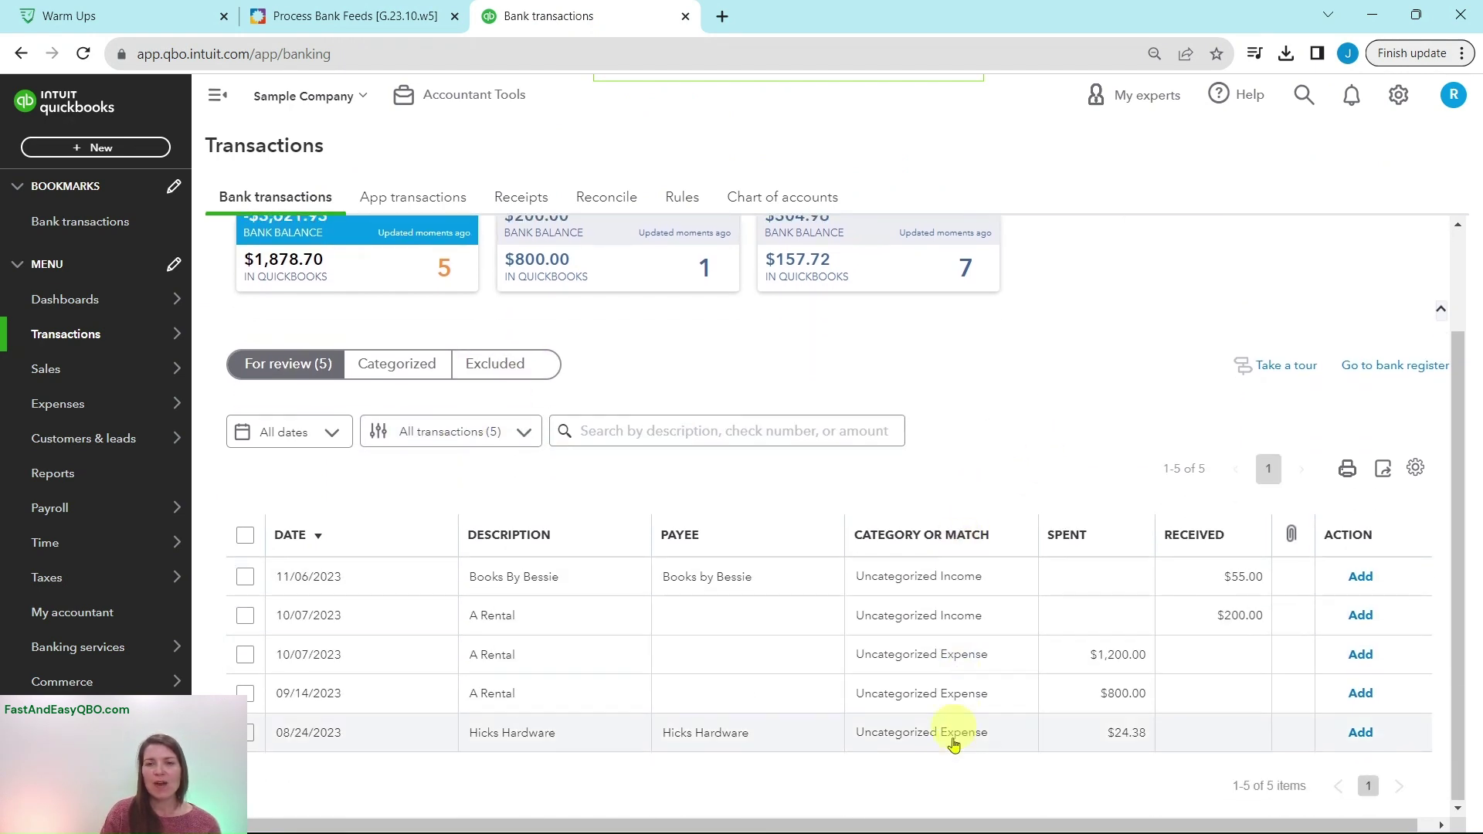
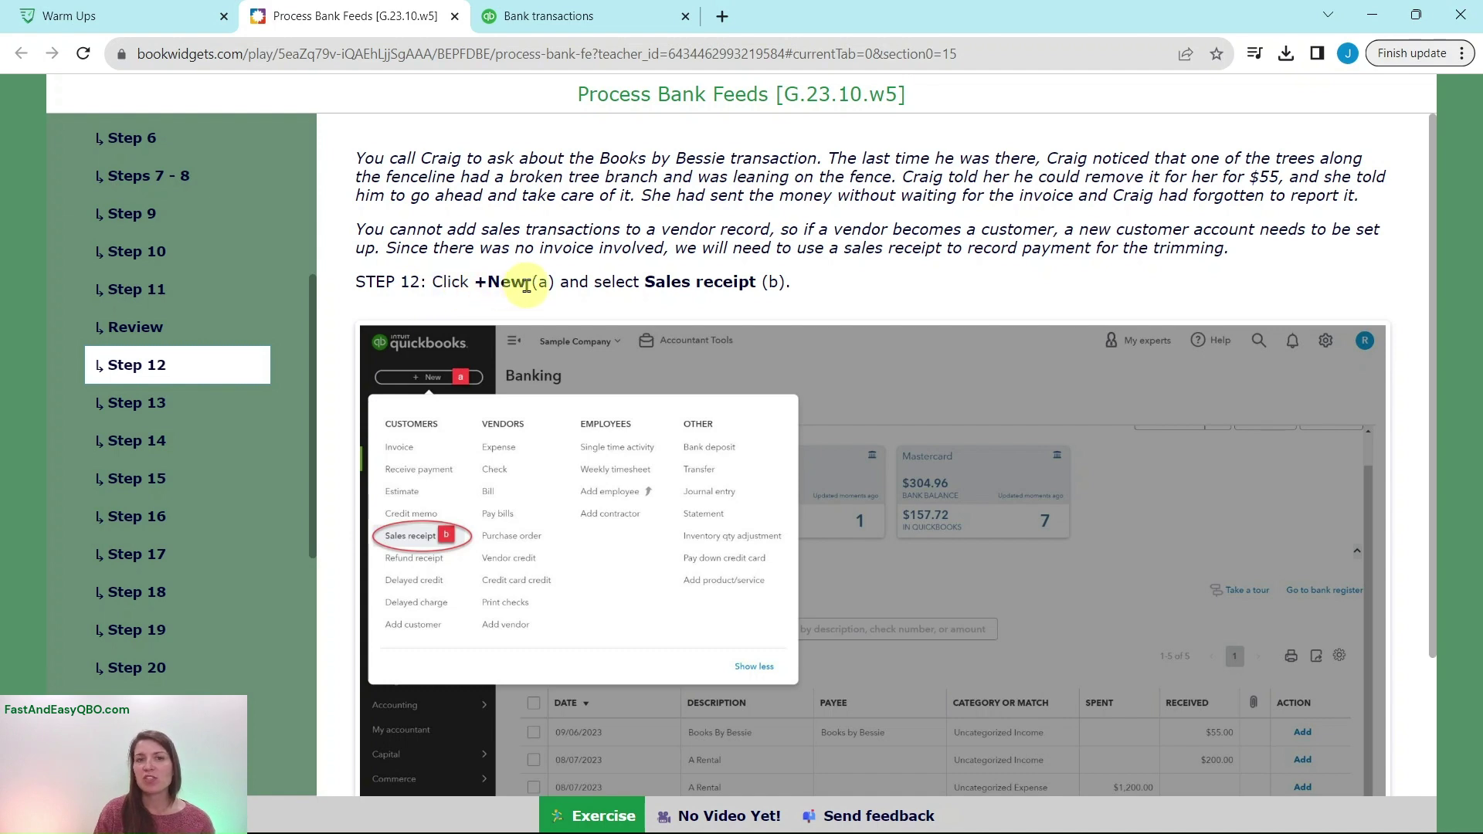
# Step: Switch to QuickBooks Online and start a new sales receipt as described in the exercise's Step 12
pyautogui.click(587, 30)
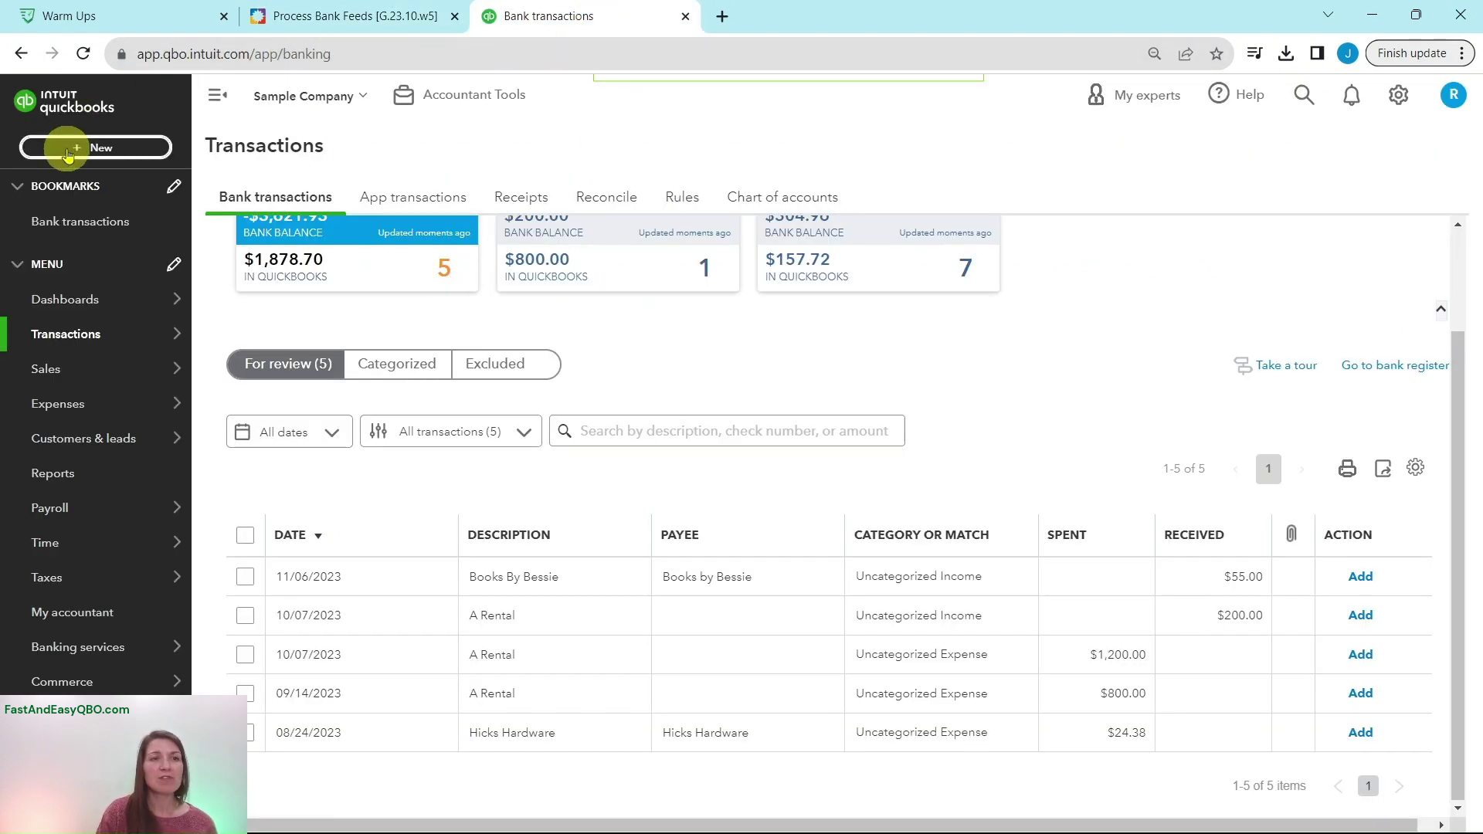
pyautogui.click(99, 146)
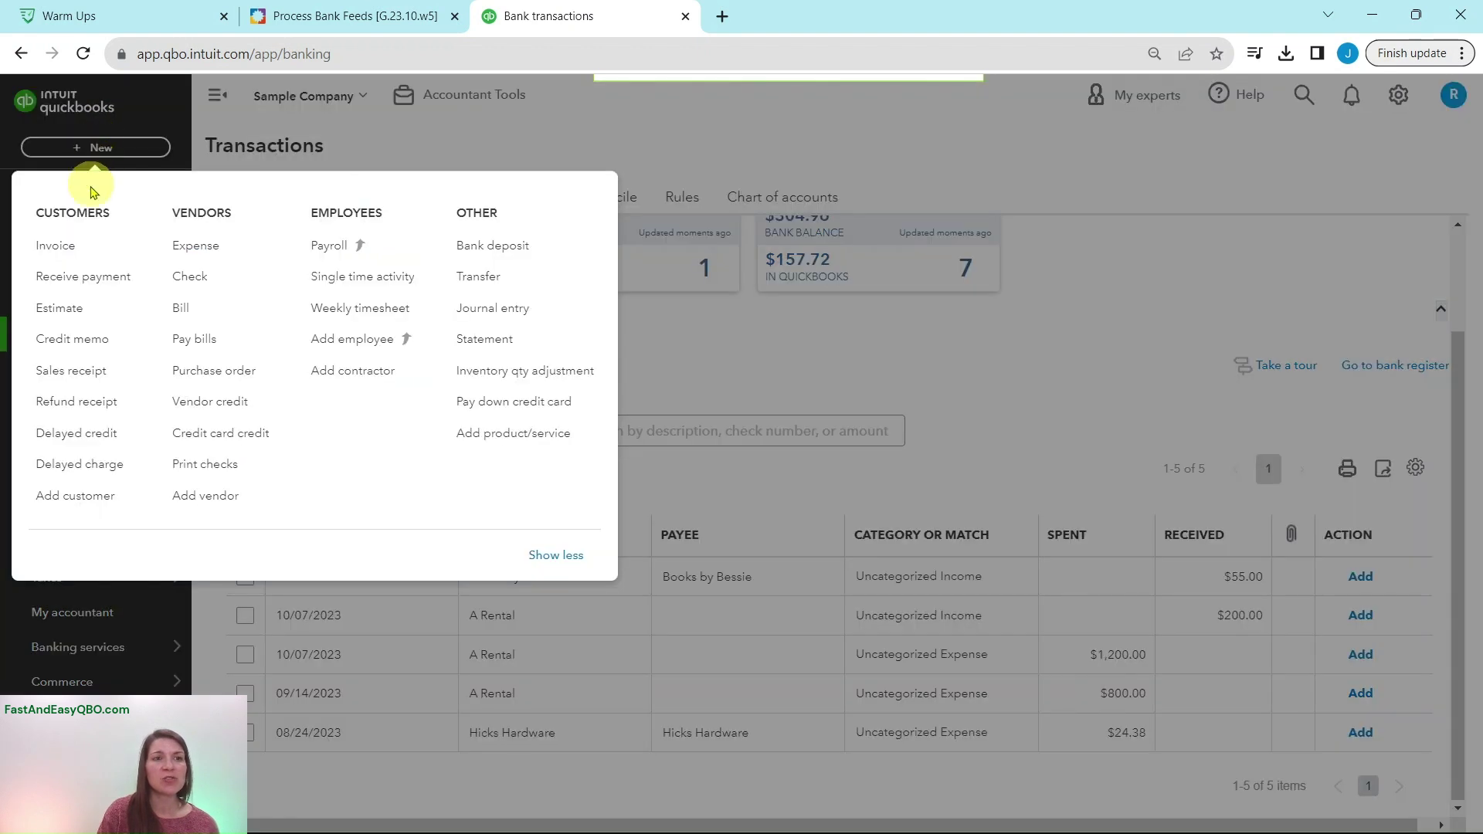
pyautogui.click(70, 374)
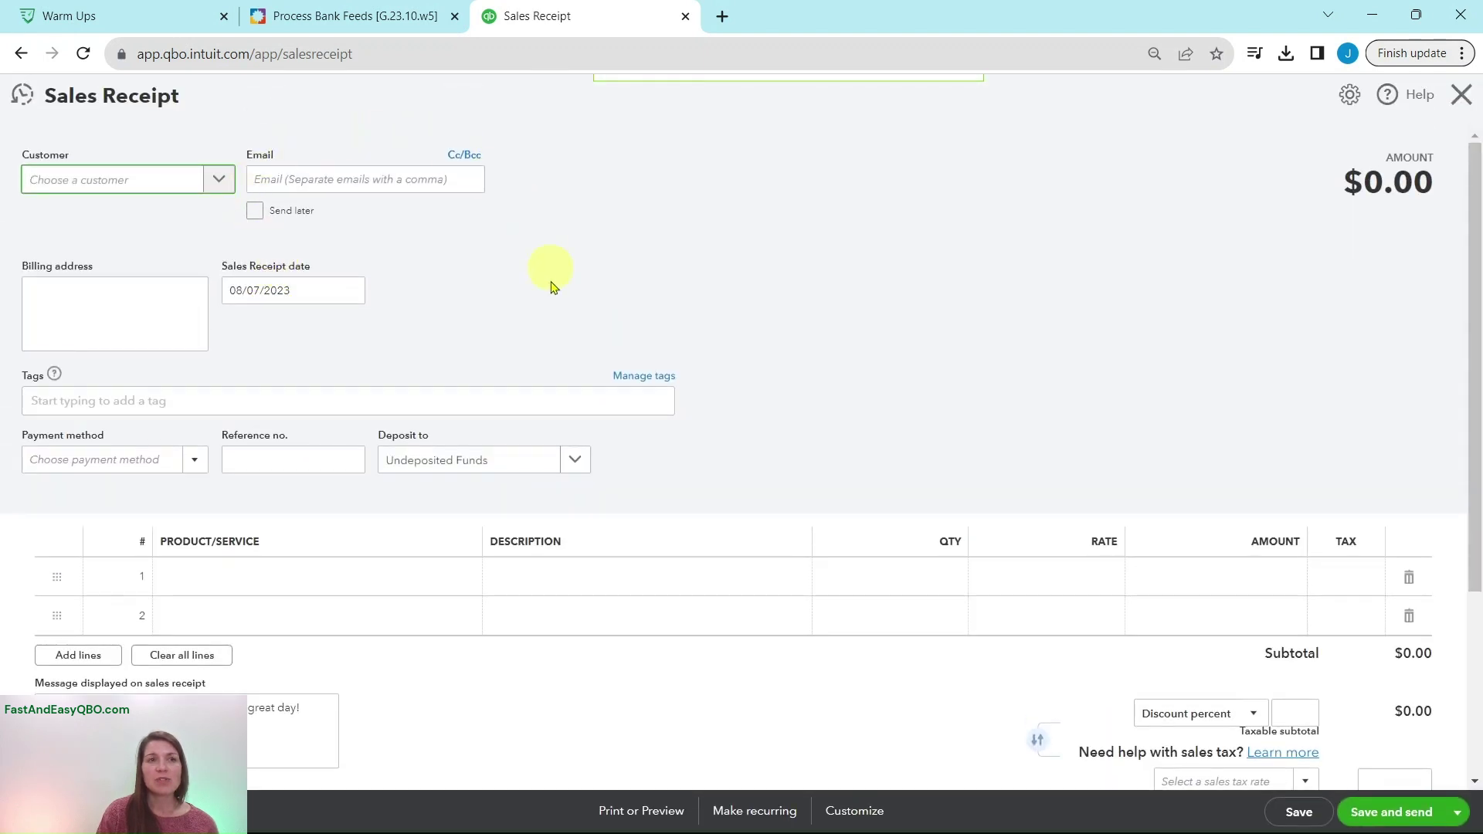
# Step: Read the exercise's Step 13 and start adding a new customer from the sales receipt in QuickBooks Online
pyautogui.click(355, 16)
pyautogui.click(130, 402)
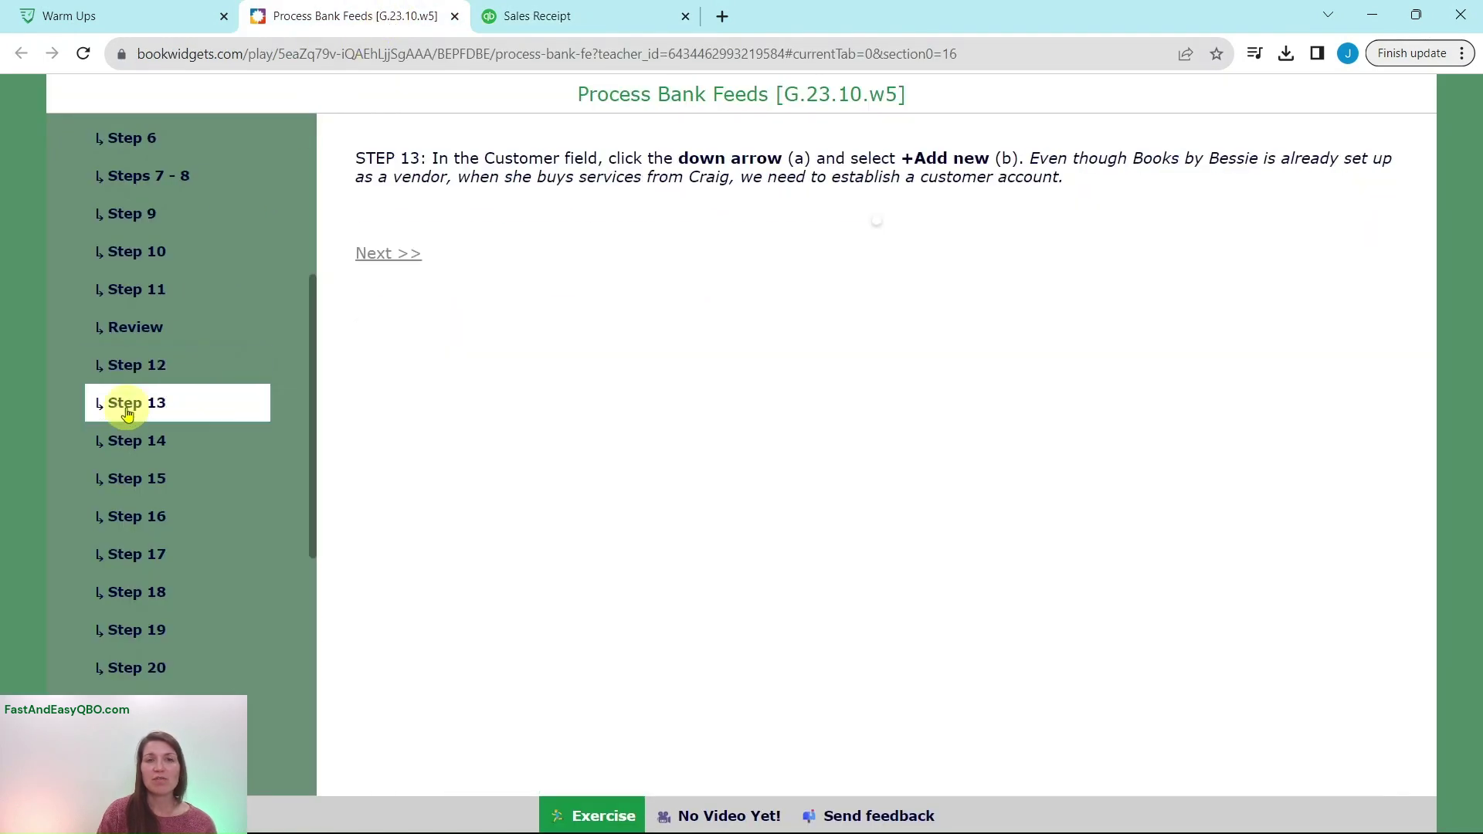
pyautogui.scroll(-4, 177, 279)
pyautogui.scroll(1, 182, 255)
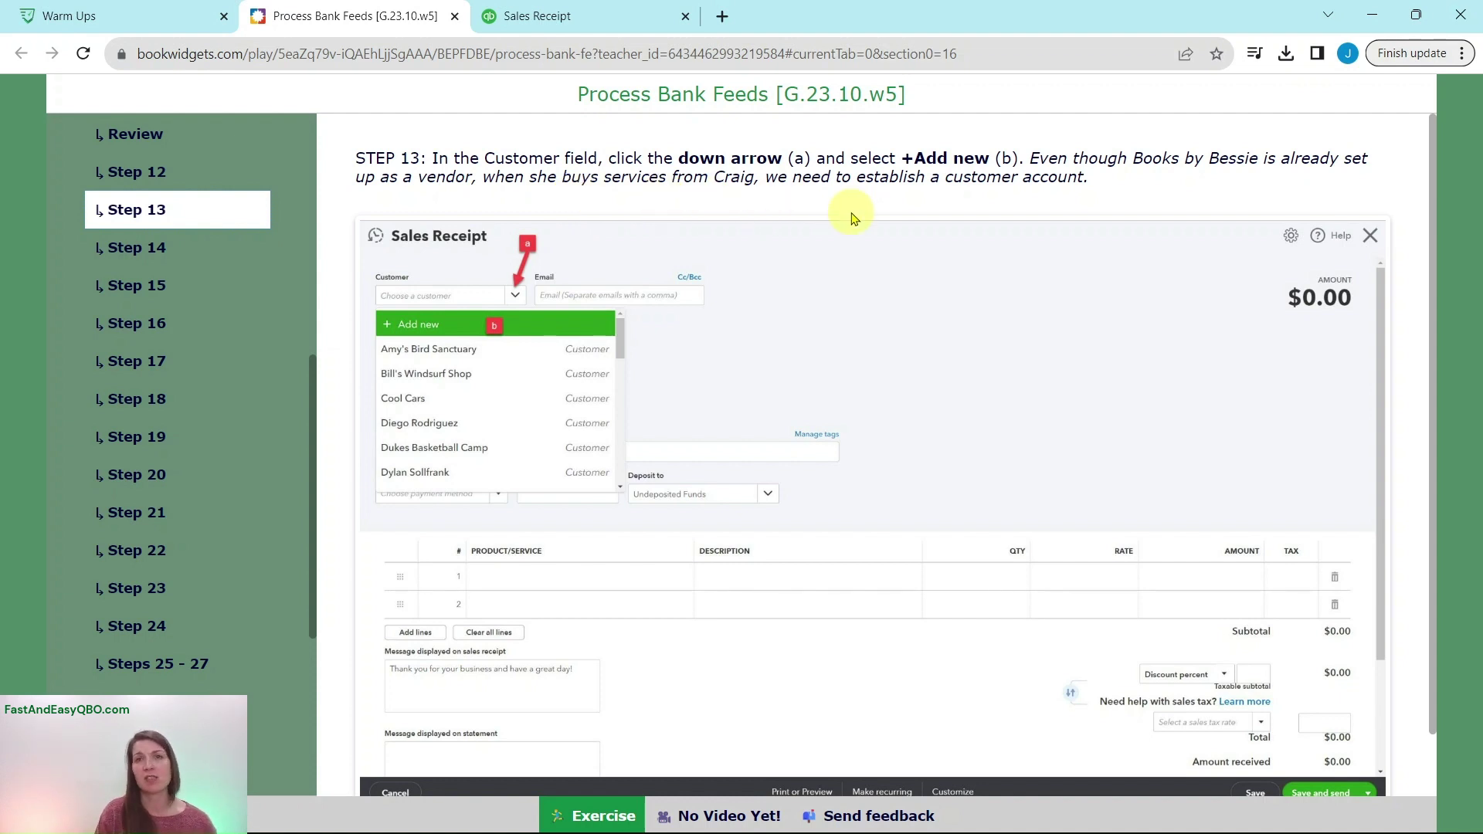
pyautogui.click(576, 17)
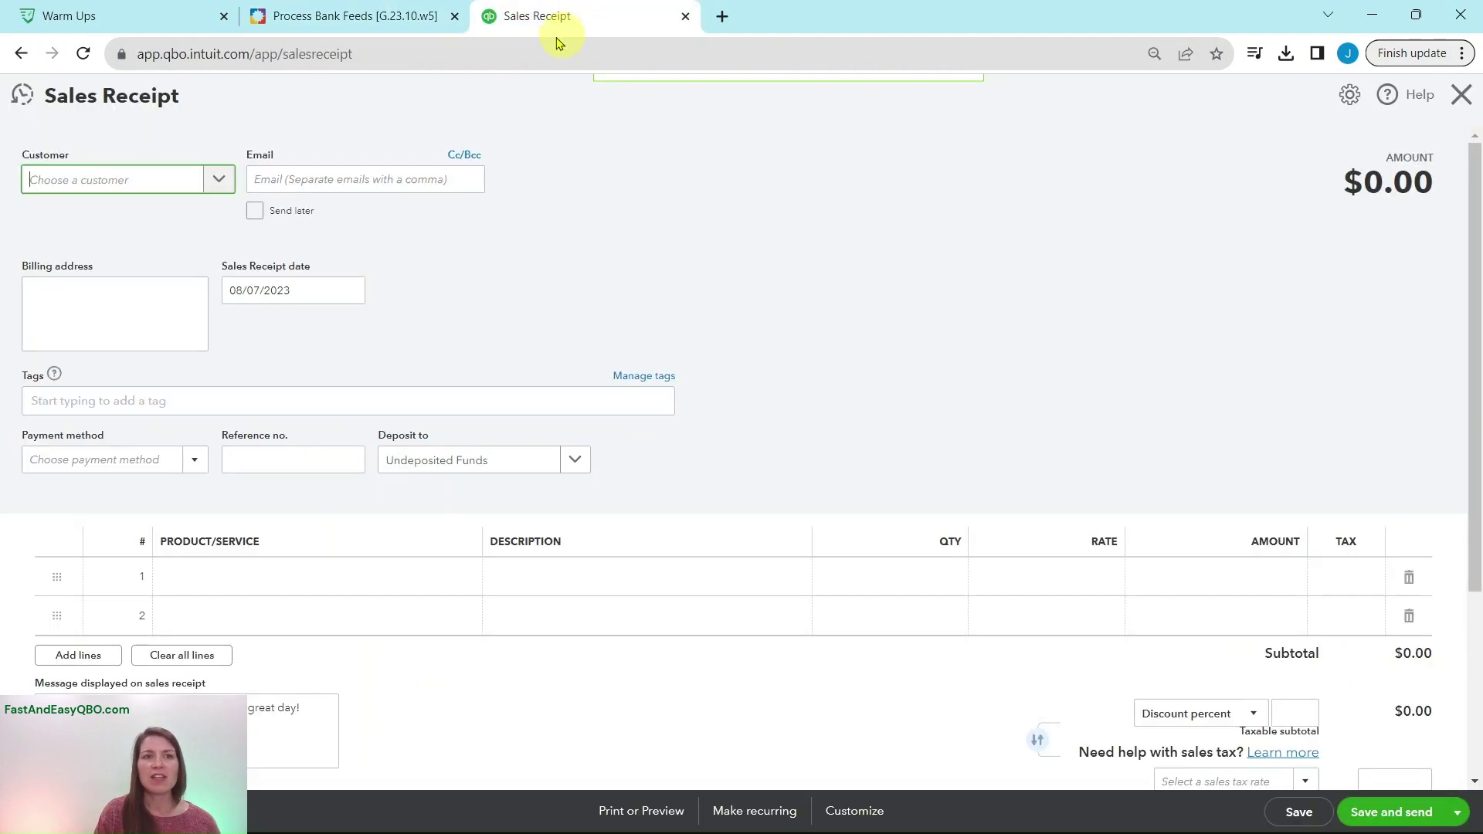
pyautogui.click(219, 183)
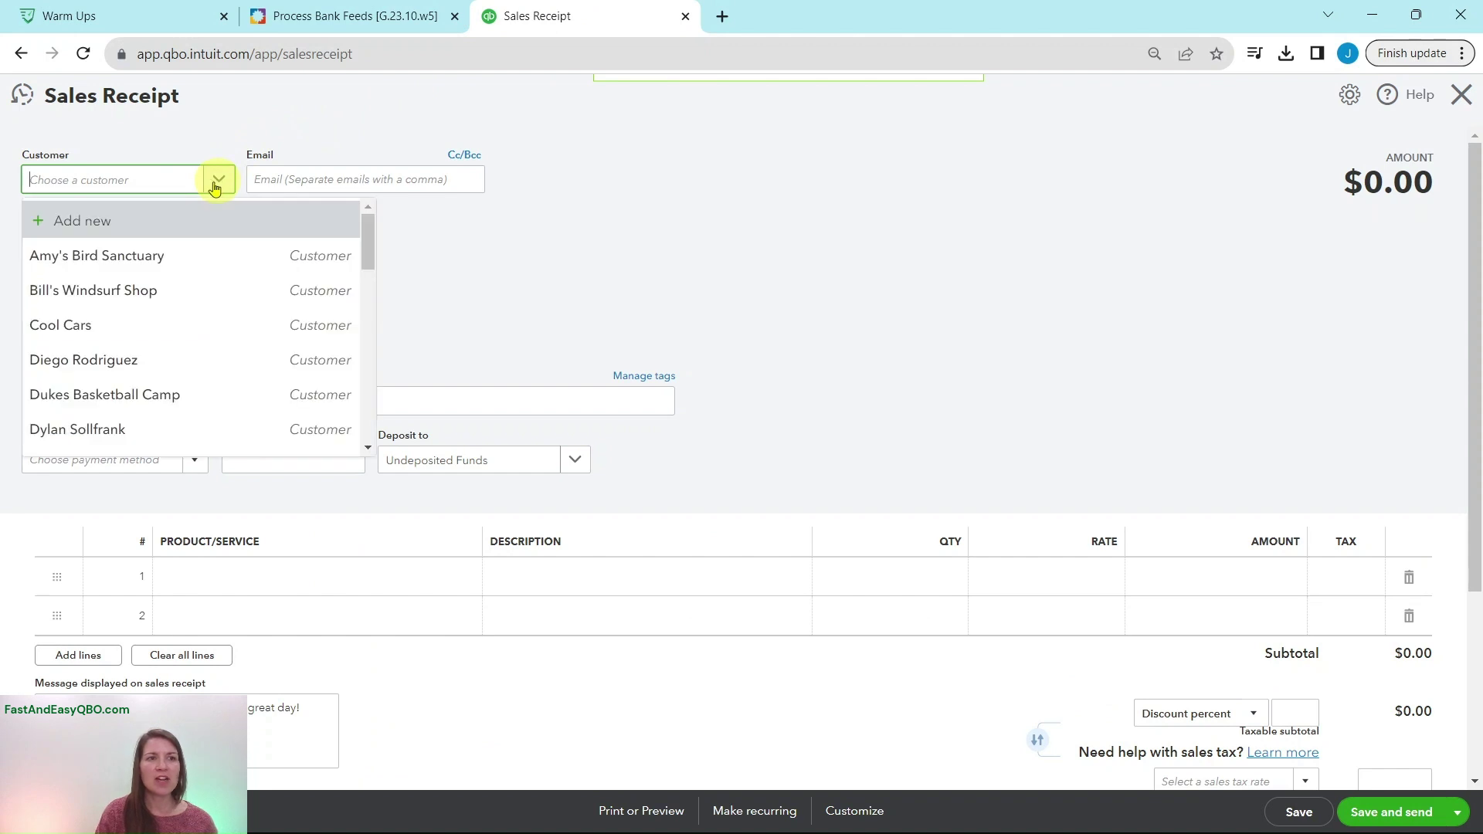
pyautogui.click(57, 223)
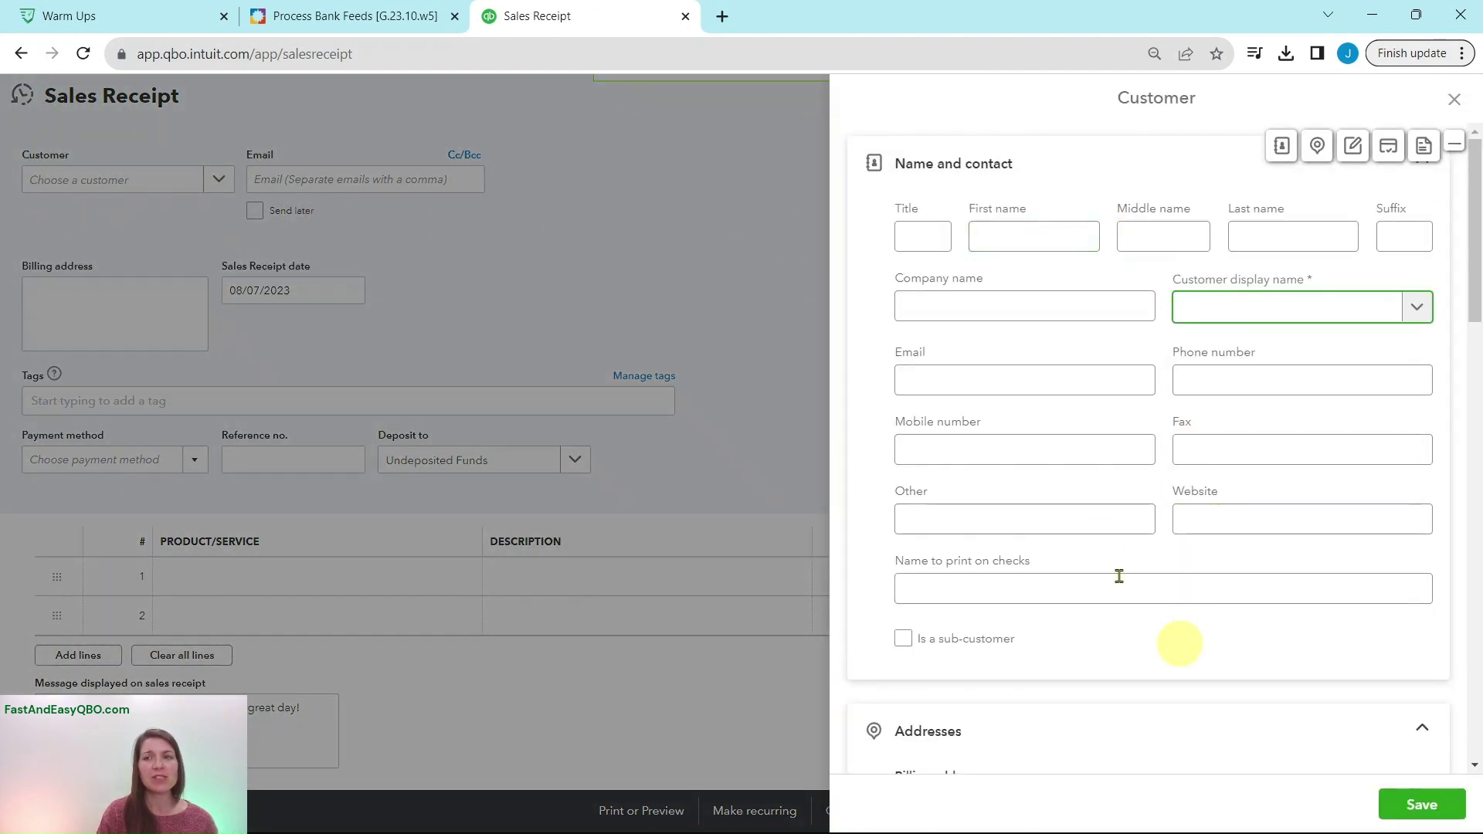
# Step: Read the exercise's Step 14 and save the new customer with display name "Books by Bessie (c)" in QuickBooks Online
pyautogui.click(400, 22)
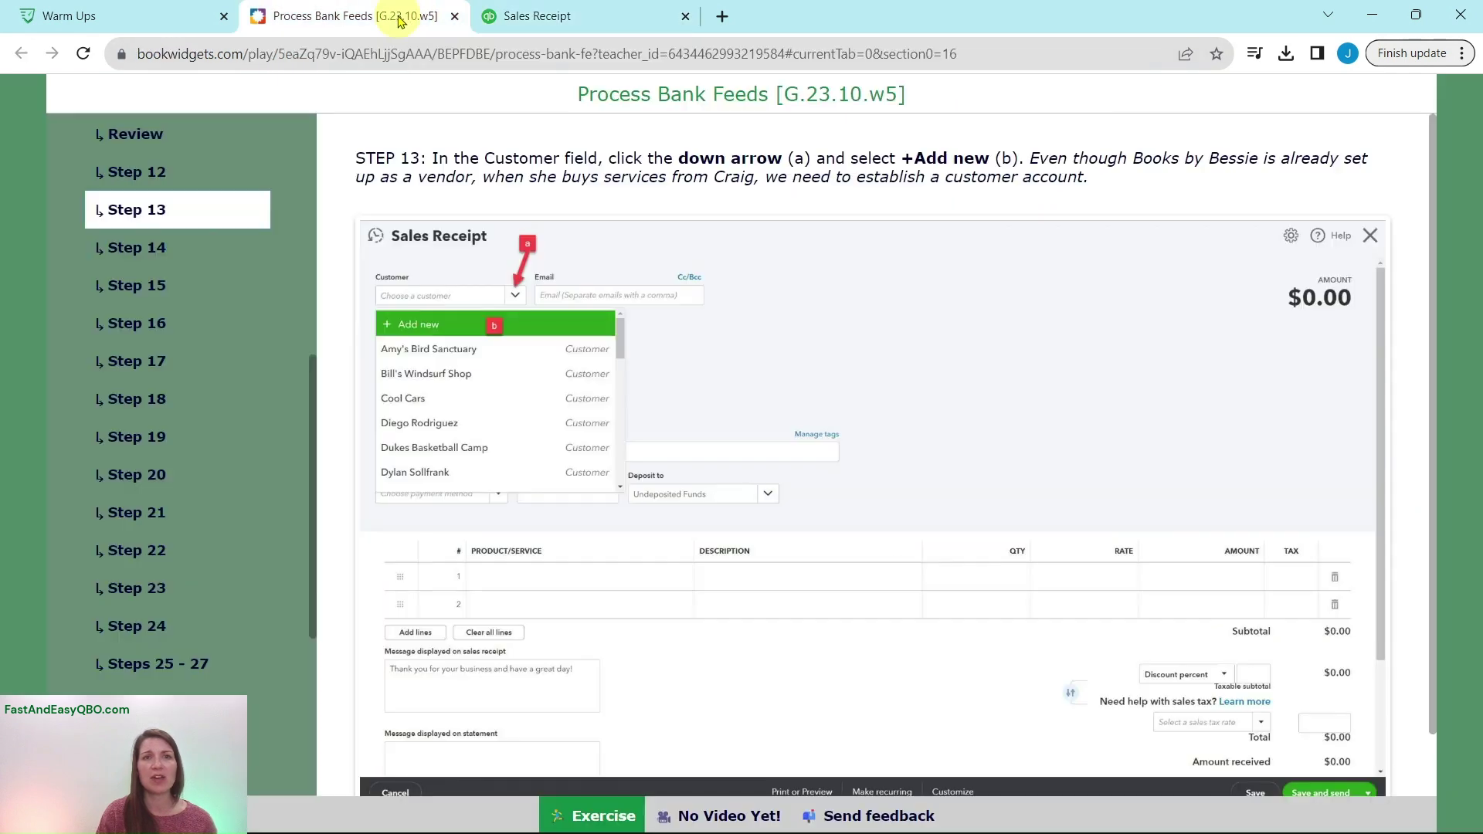
pyautogui.click(146, 246)
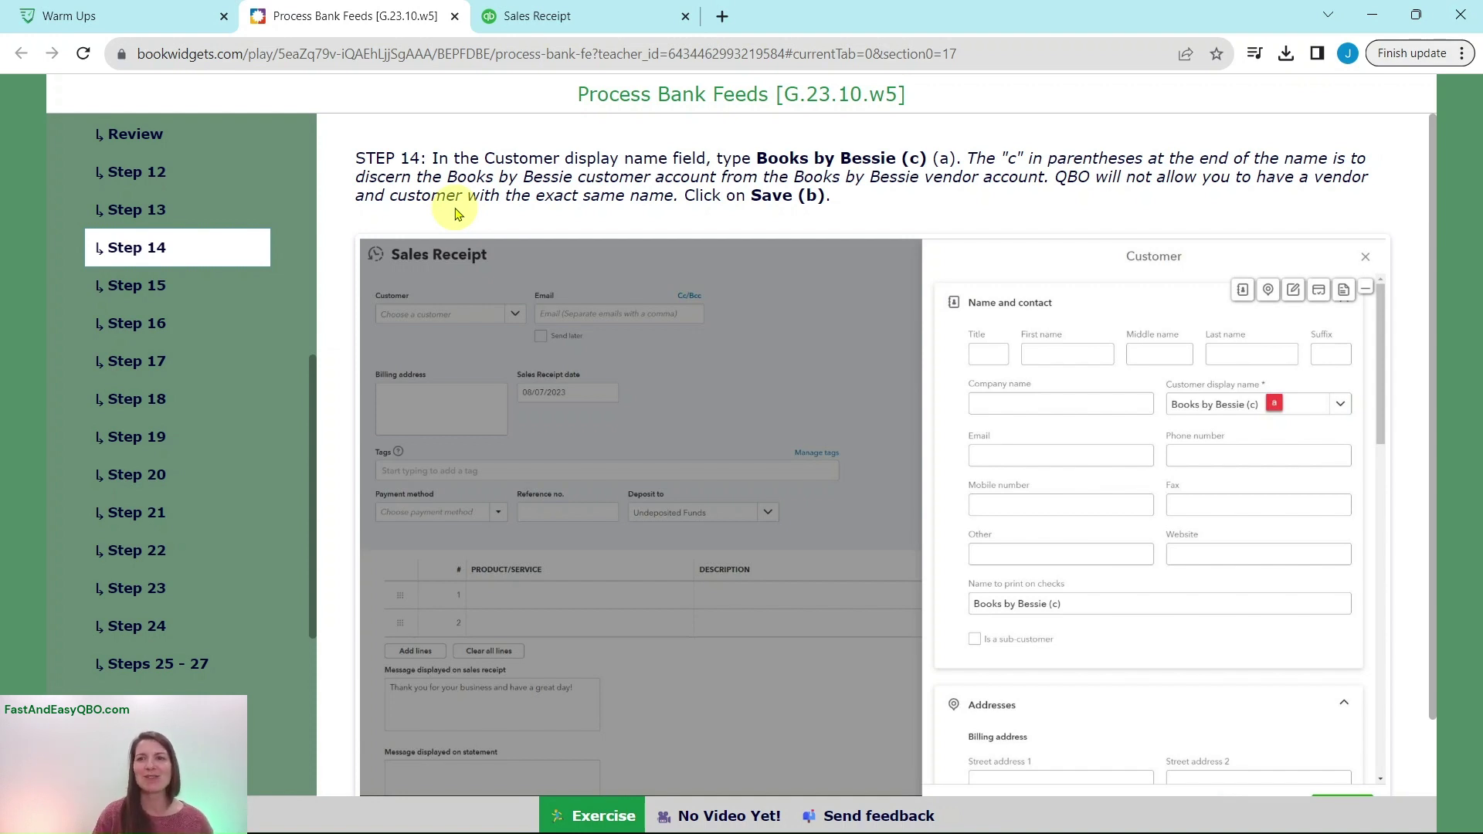
pyautogui.click(540, 16)
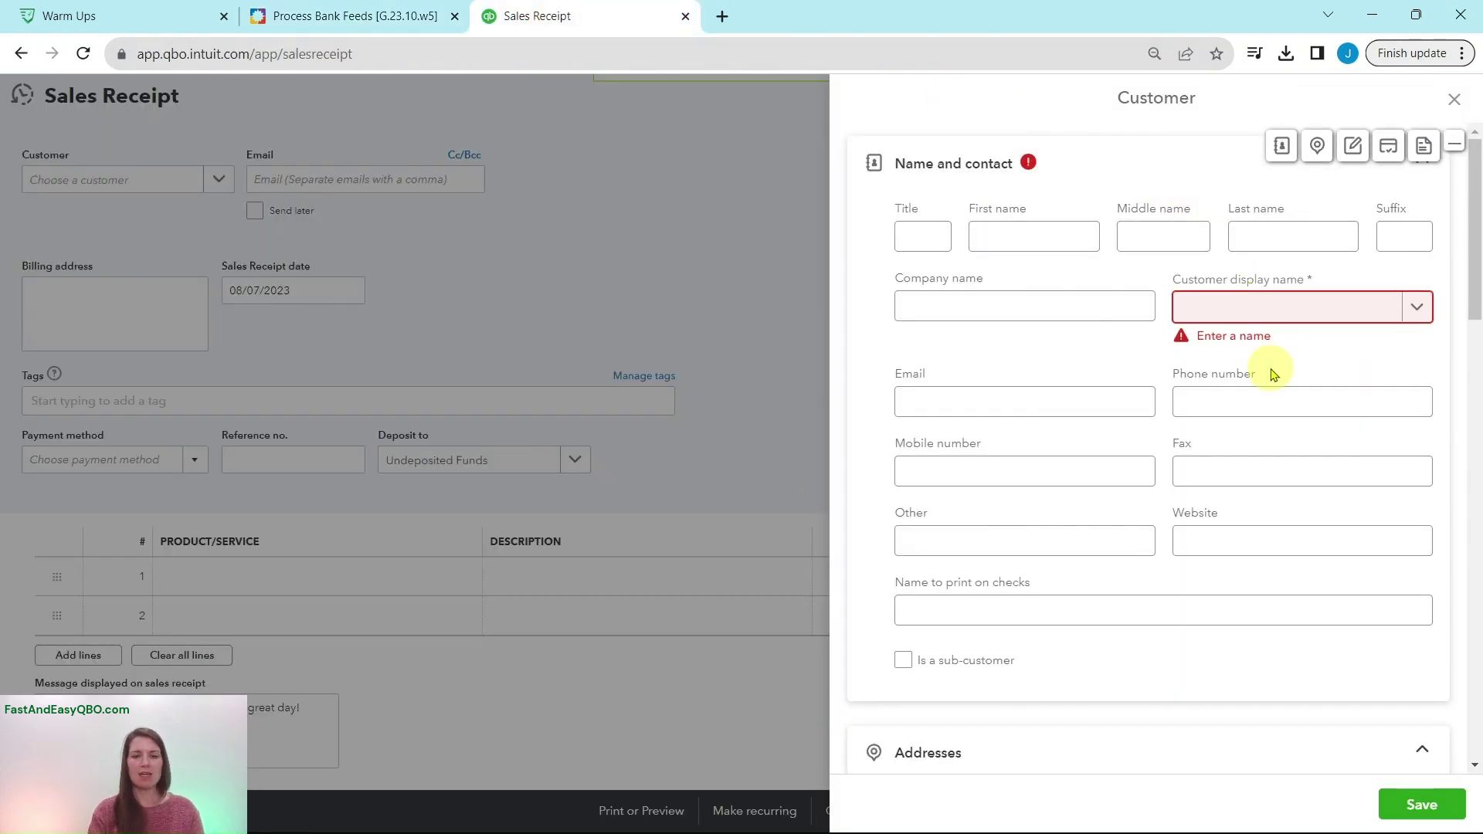
pyautogui.write('Books by Bessie (c')
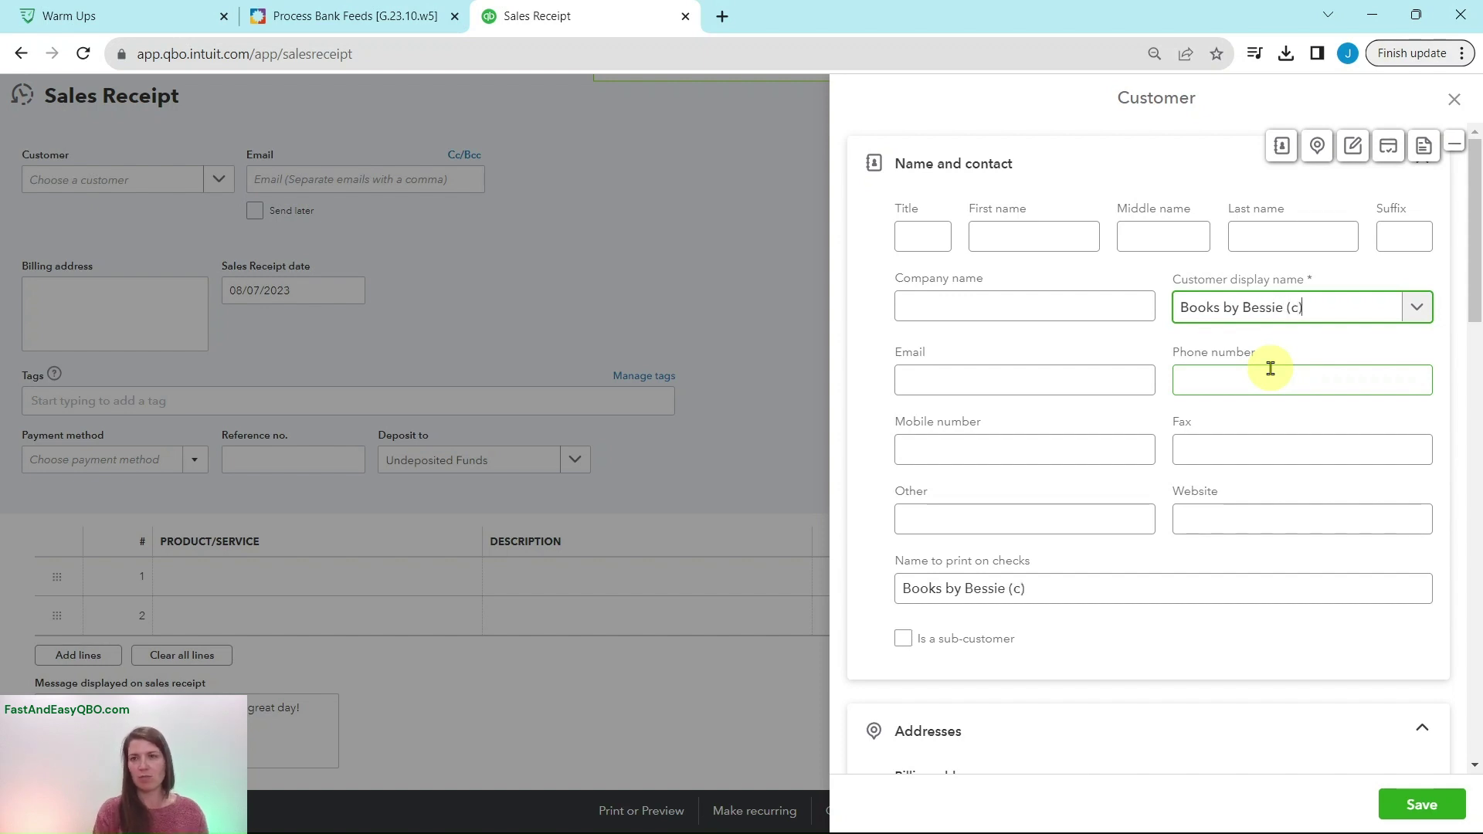
pyautogui.click(1320, 306)
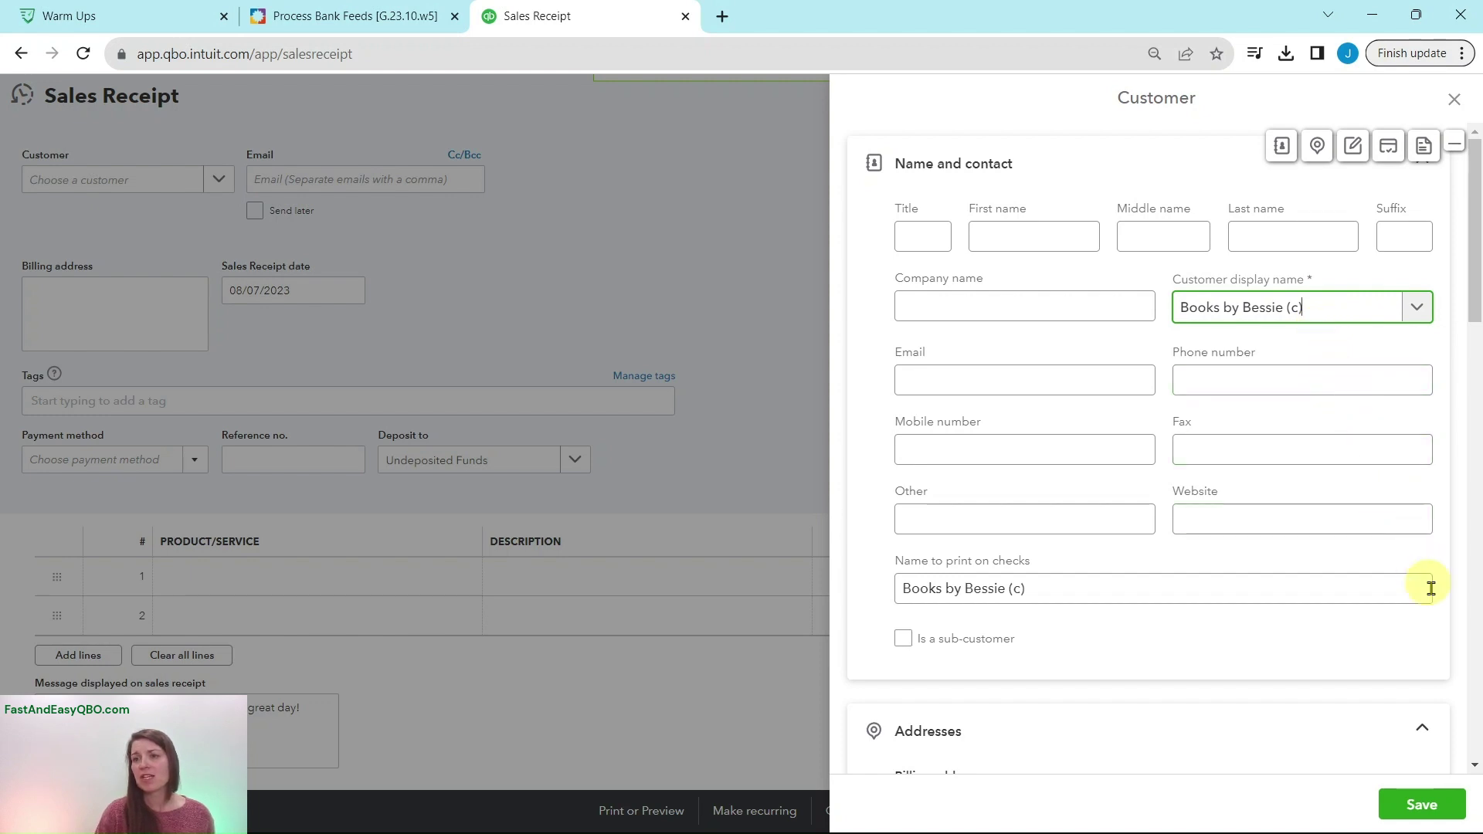
pyautogui.click(1450, 798)
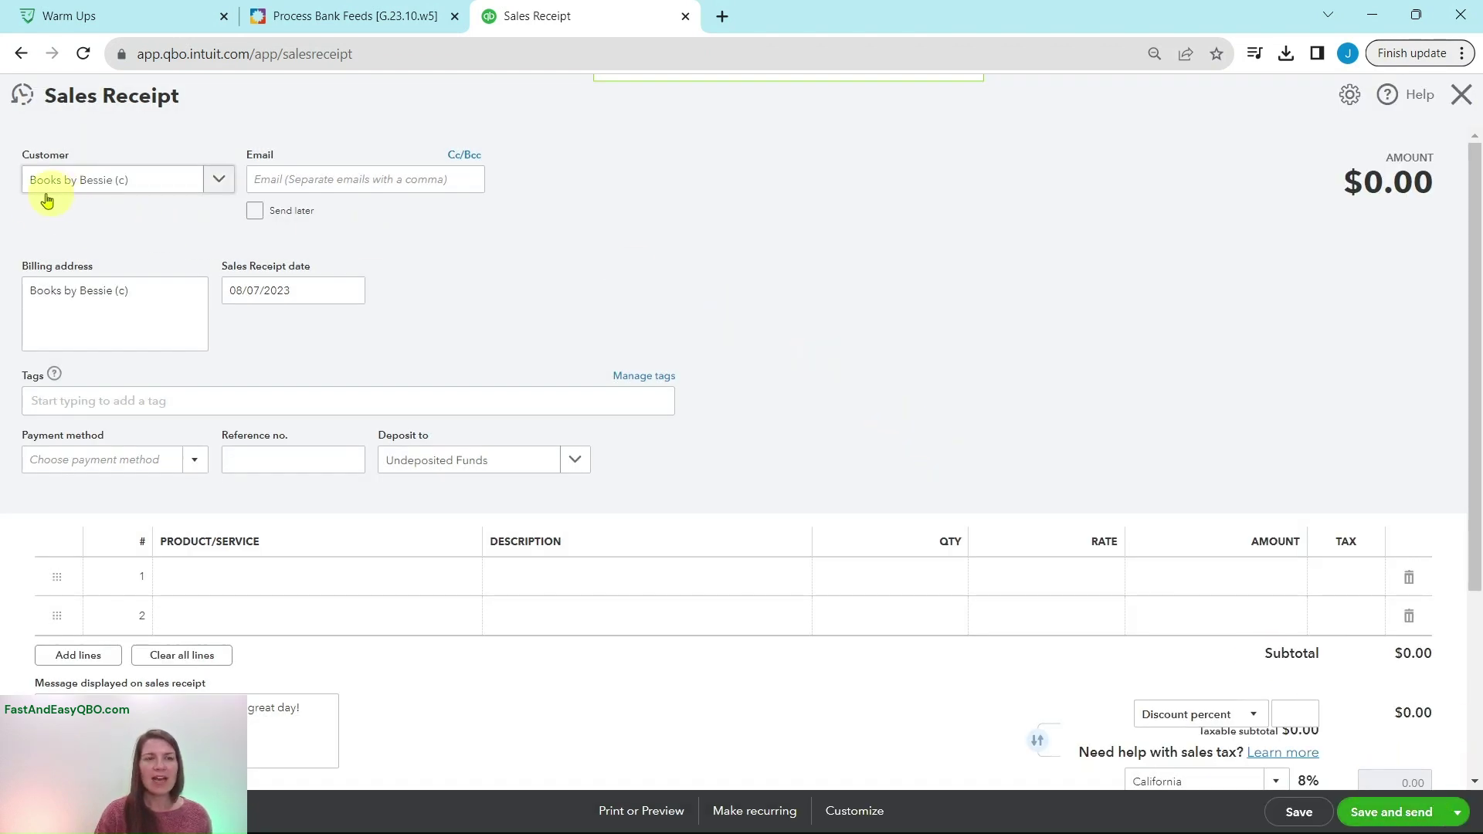
# Step: Read the exercise's Step 15 and set the sales receipt date to 10/07/2023 in QuickBooks Online
pyautogui.click(349, 18)
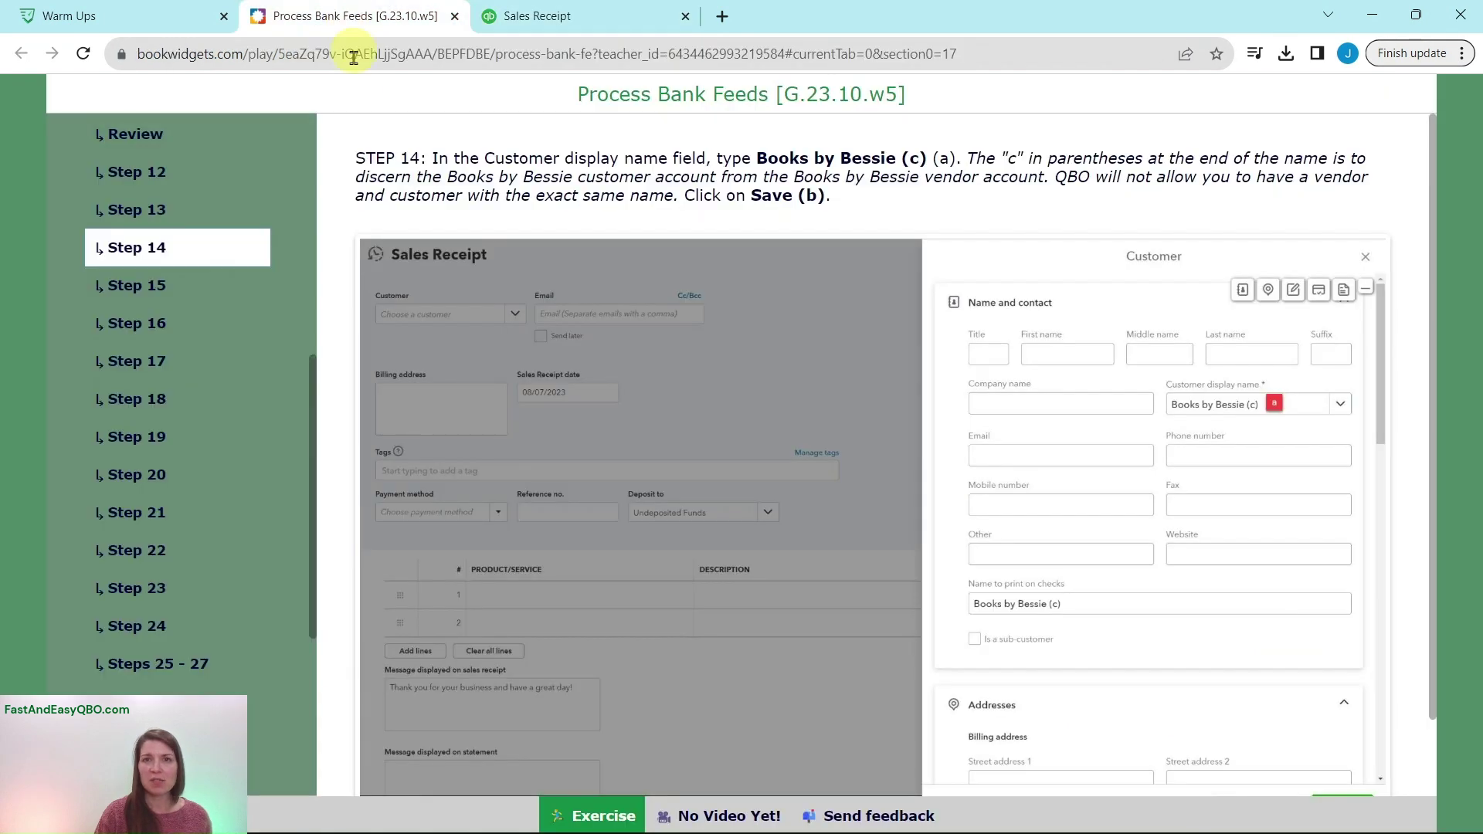
pyautogui.click(147, 297)
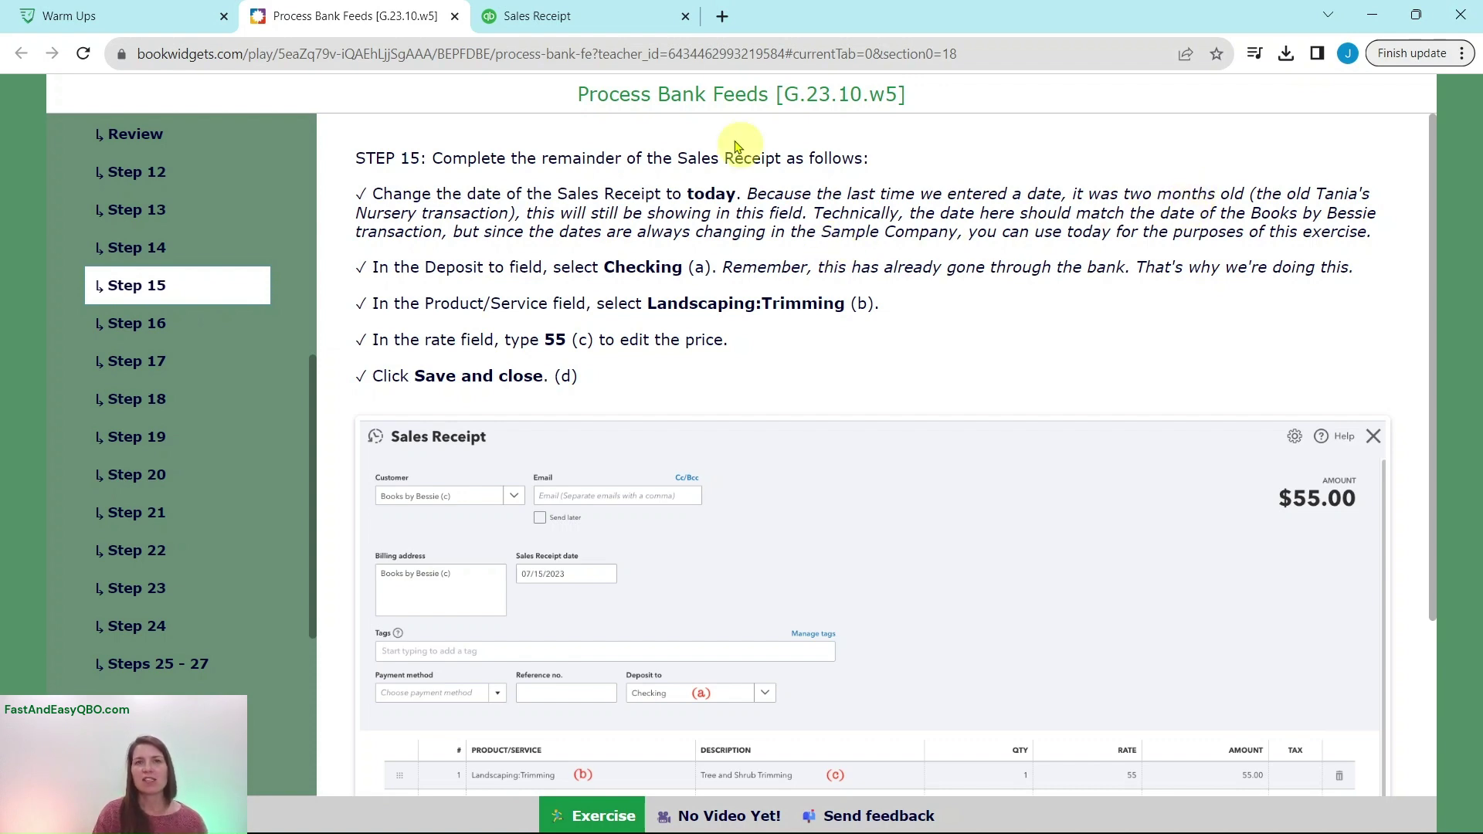
pyautogui.click(595, 19)
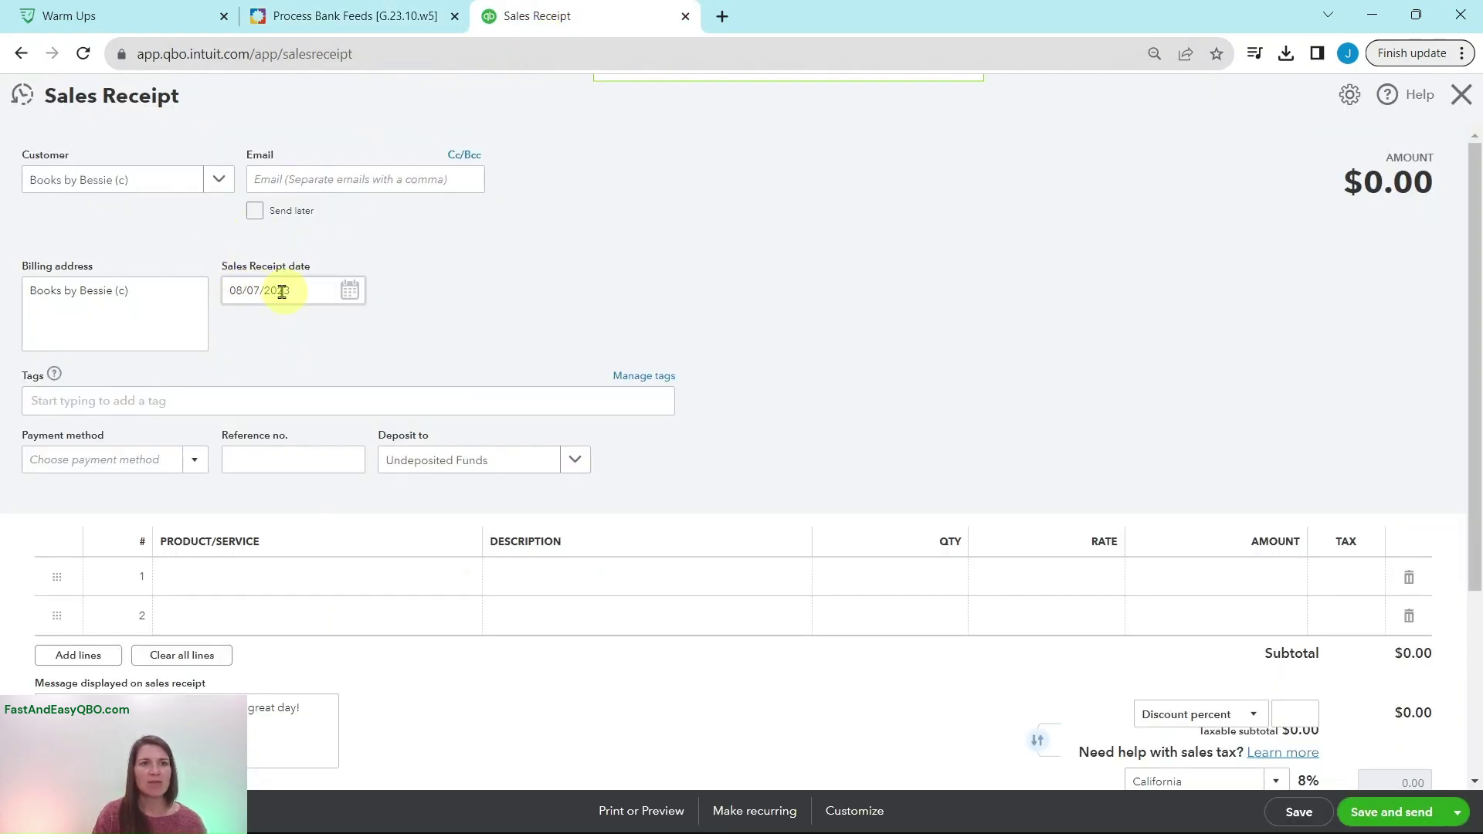
pyautogui.click(334, 26)
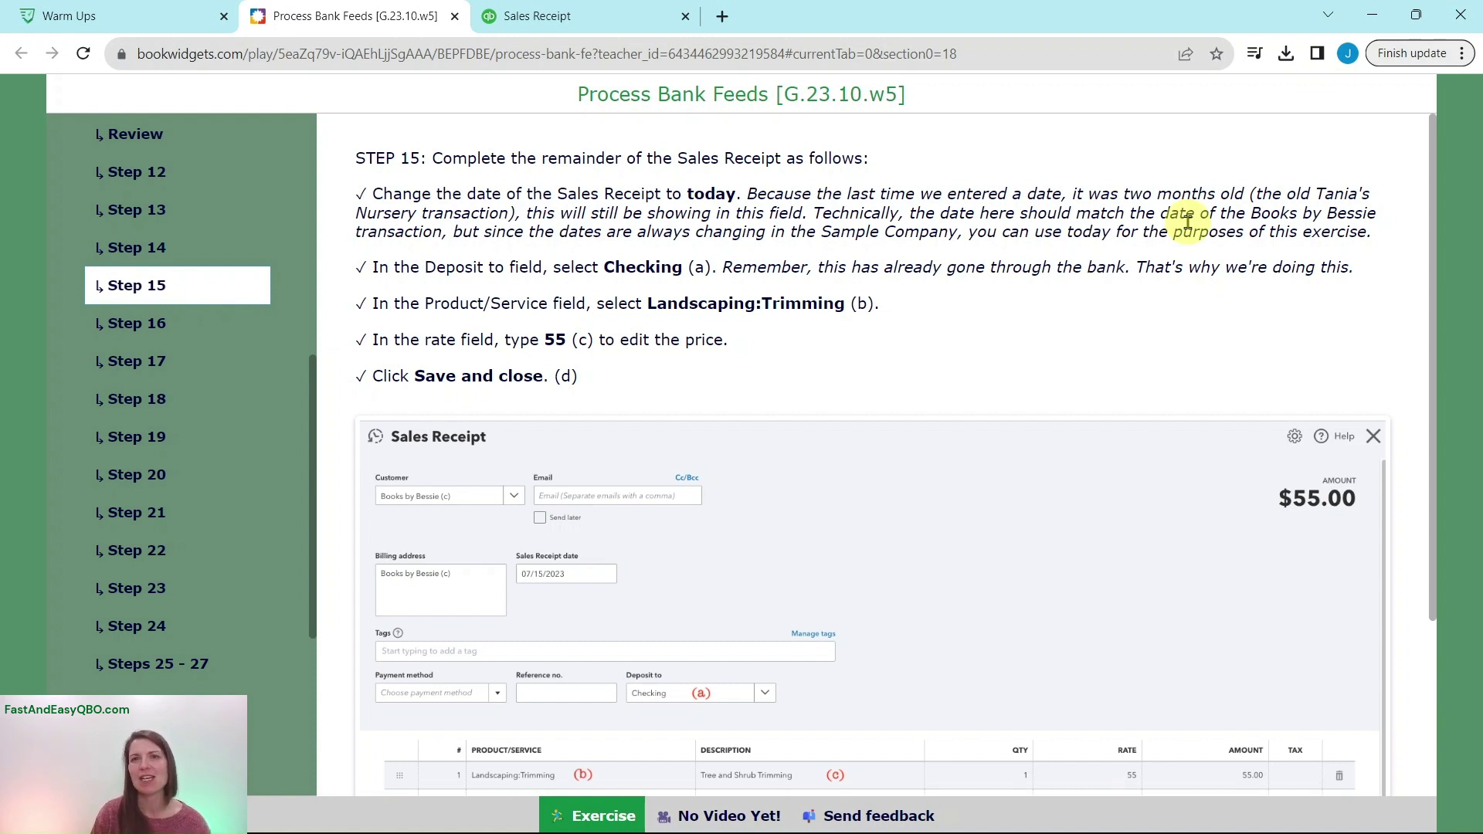
pyautogui.click(592, 27)
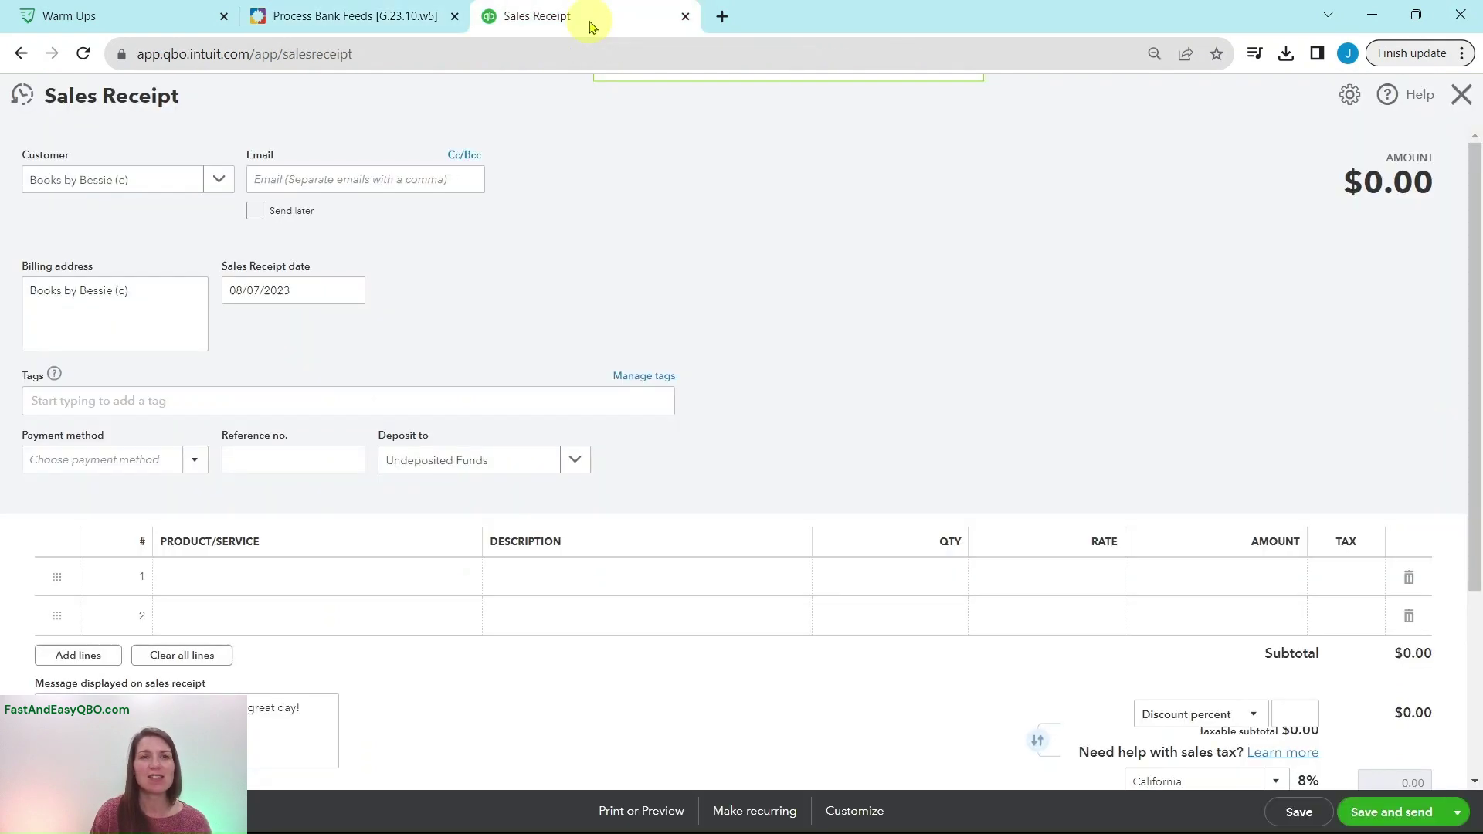
pyautogui.click(299, 292)
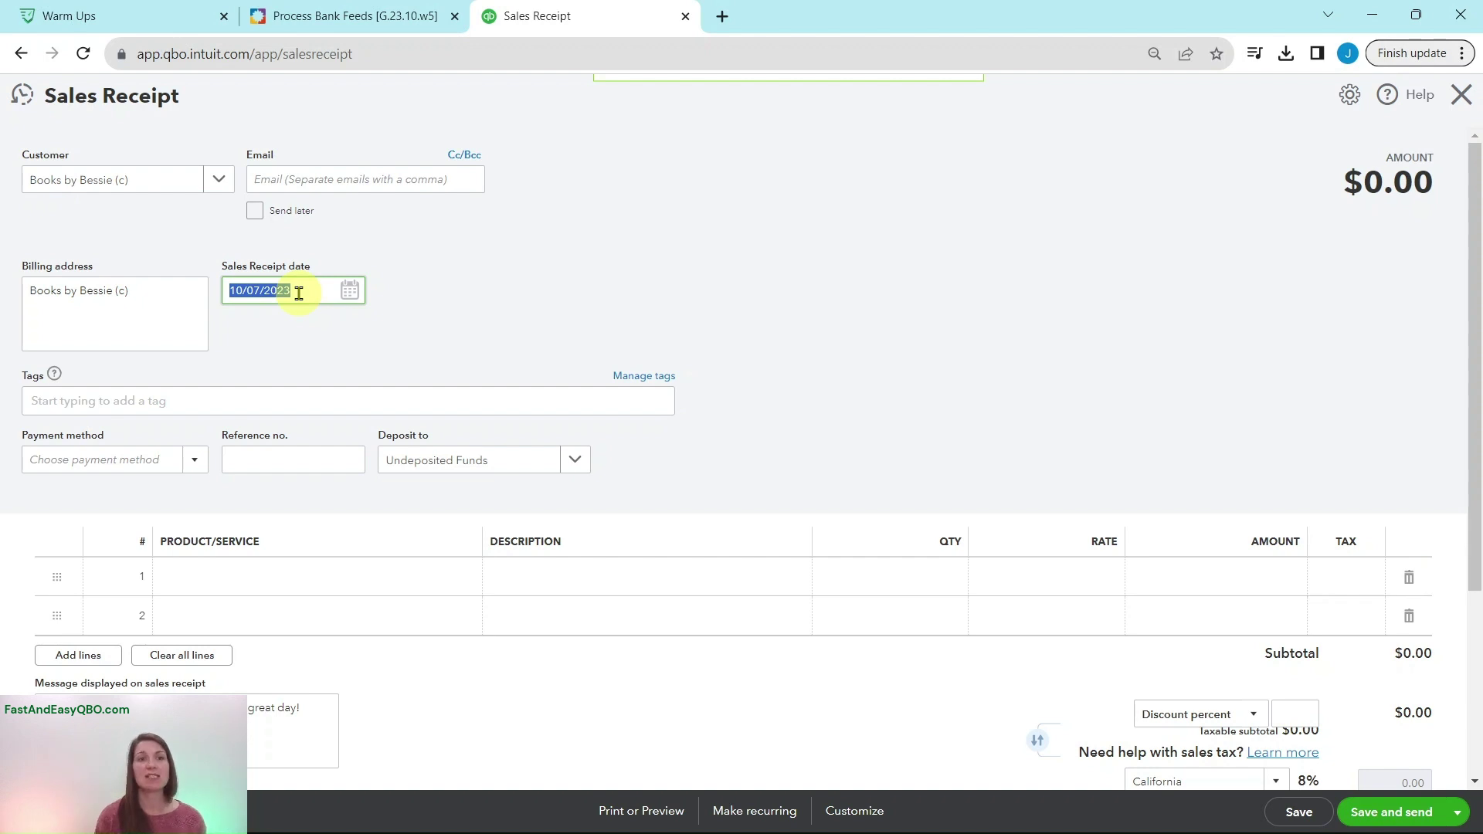
# Step: Recheck Step 15 in the exercise and set the sales receipt's deposit account to Checking in QuickBooks Online
pyautogui.click(325, 16)
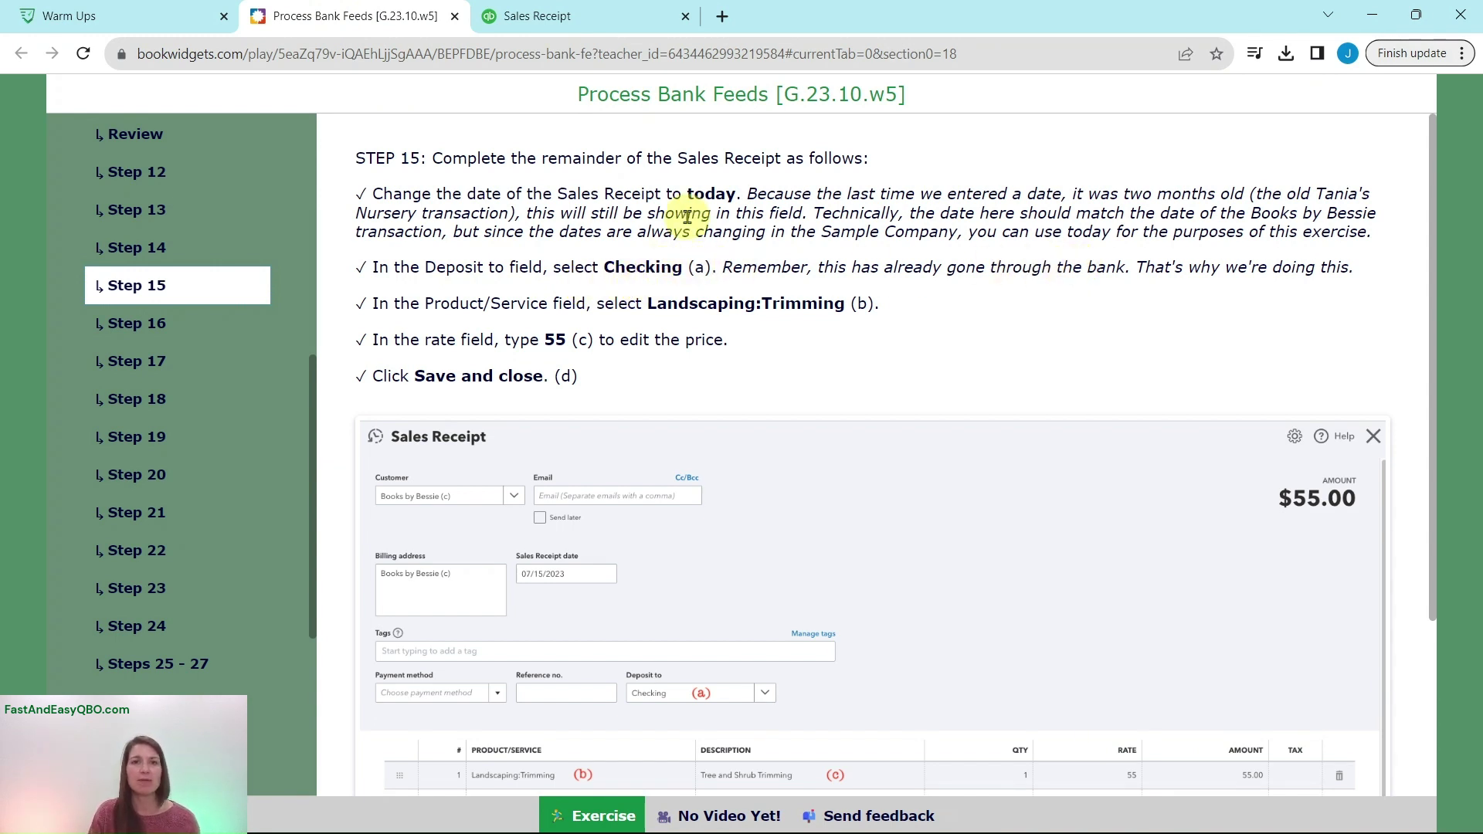
pyautogui.click(616, 22)
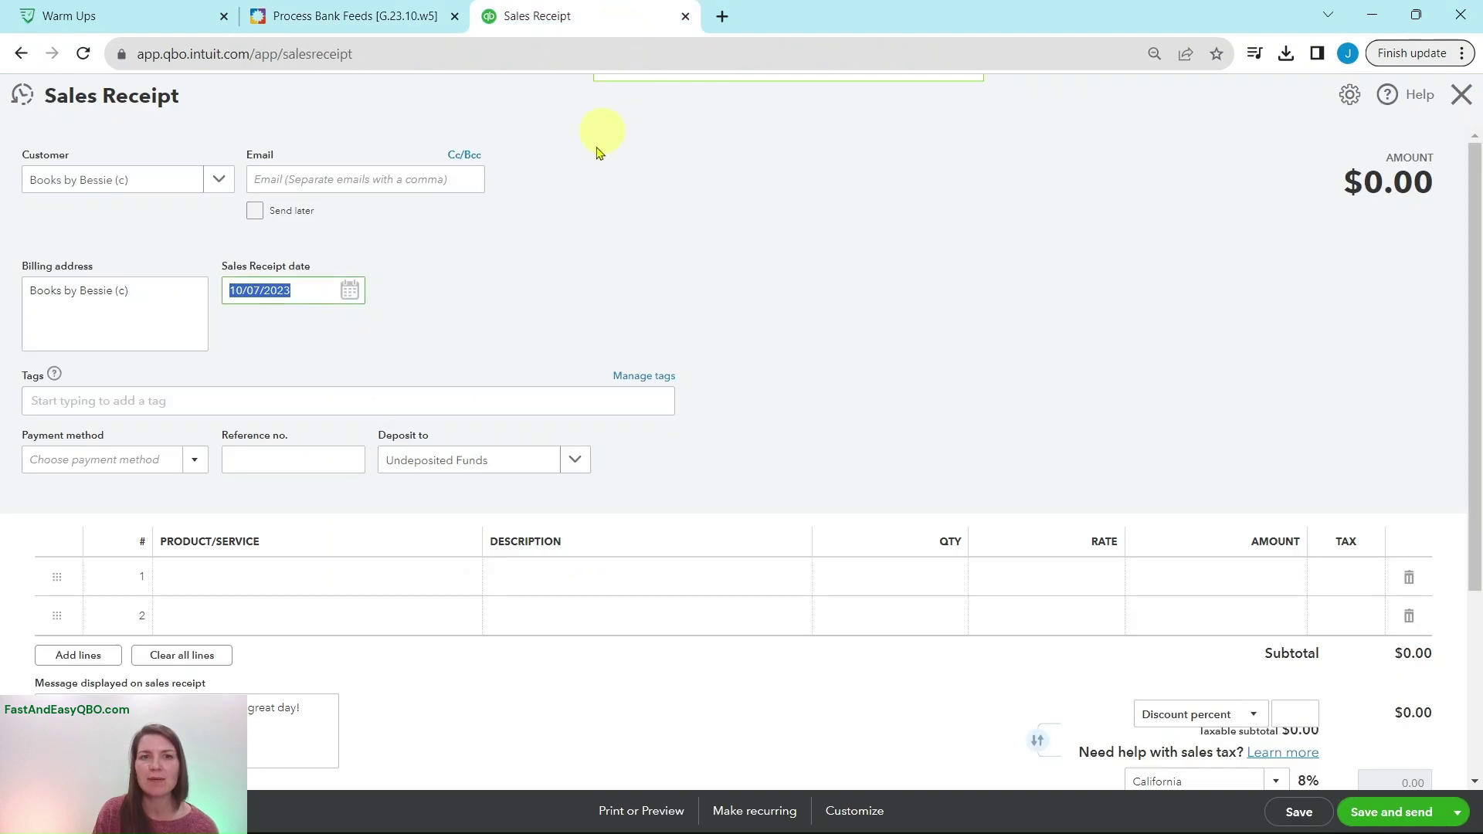
pyautogui.click(506, 464)
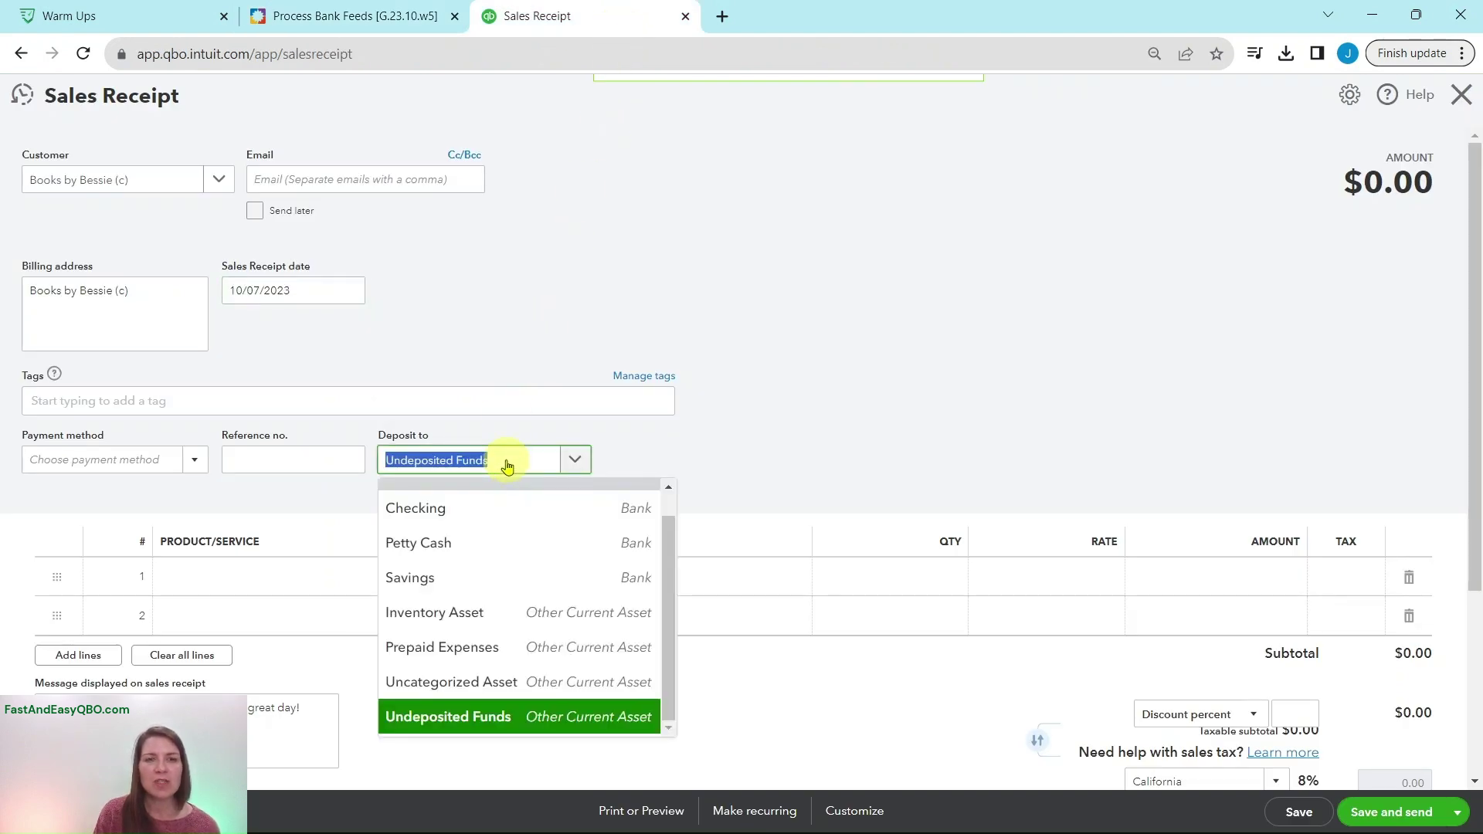
pyautogui.click(429, 512)
# Step: Reread Step 15 in the exercise, then add Landscaping:Trimming as the sales receipt's first line item in QuickBooks Online
pyautogui.click(354, 17)
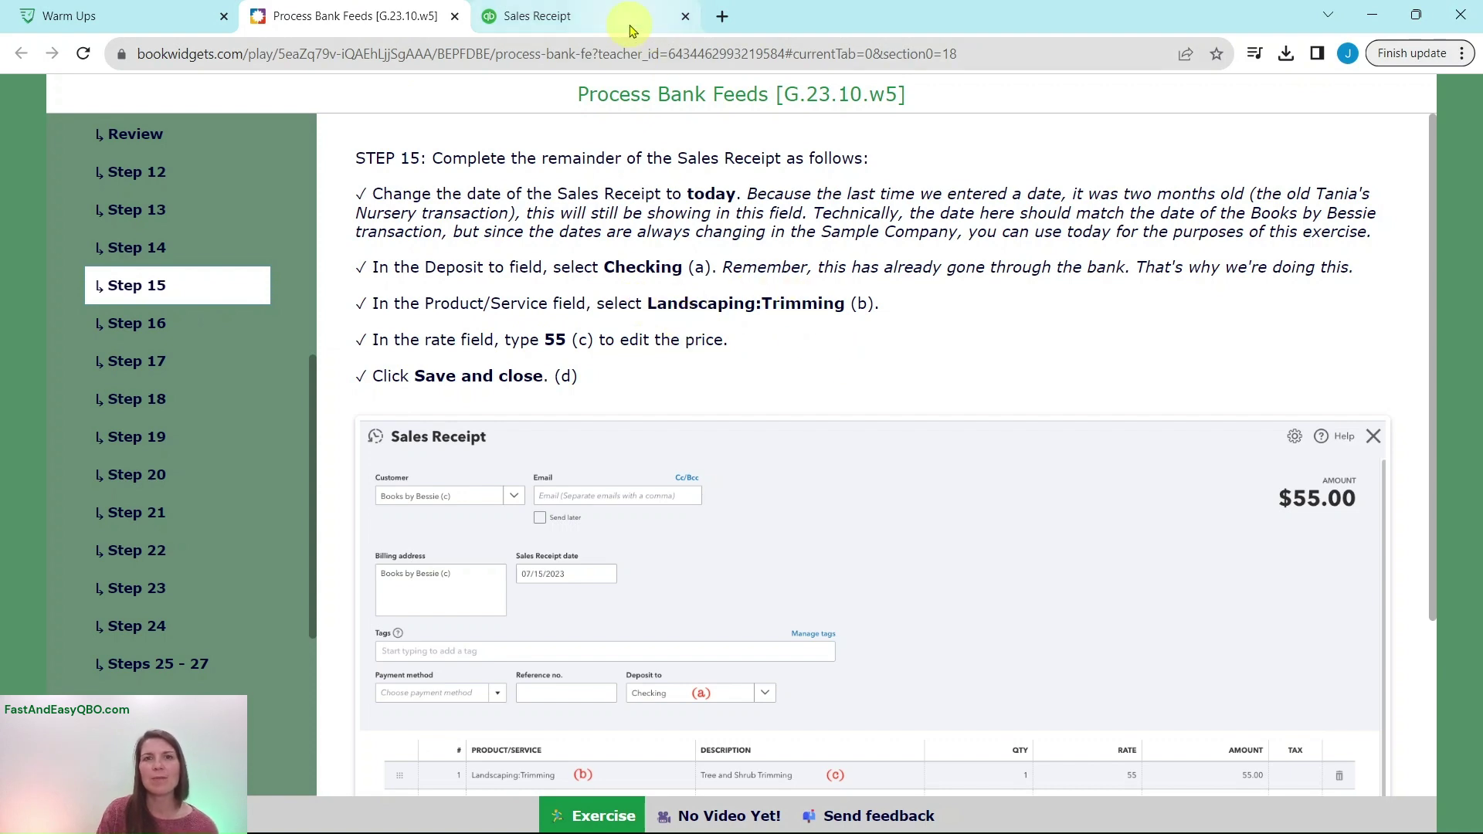
pyautogui.click(541, 16)
pyautogui.scroll(-3, 540, 455)
pyautogui.click(244, 386)
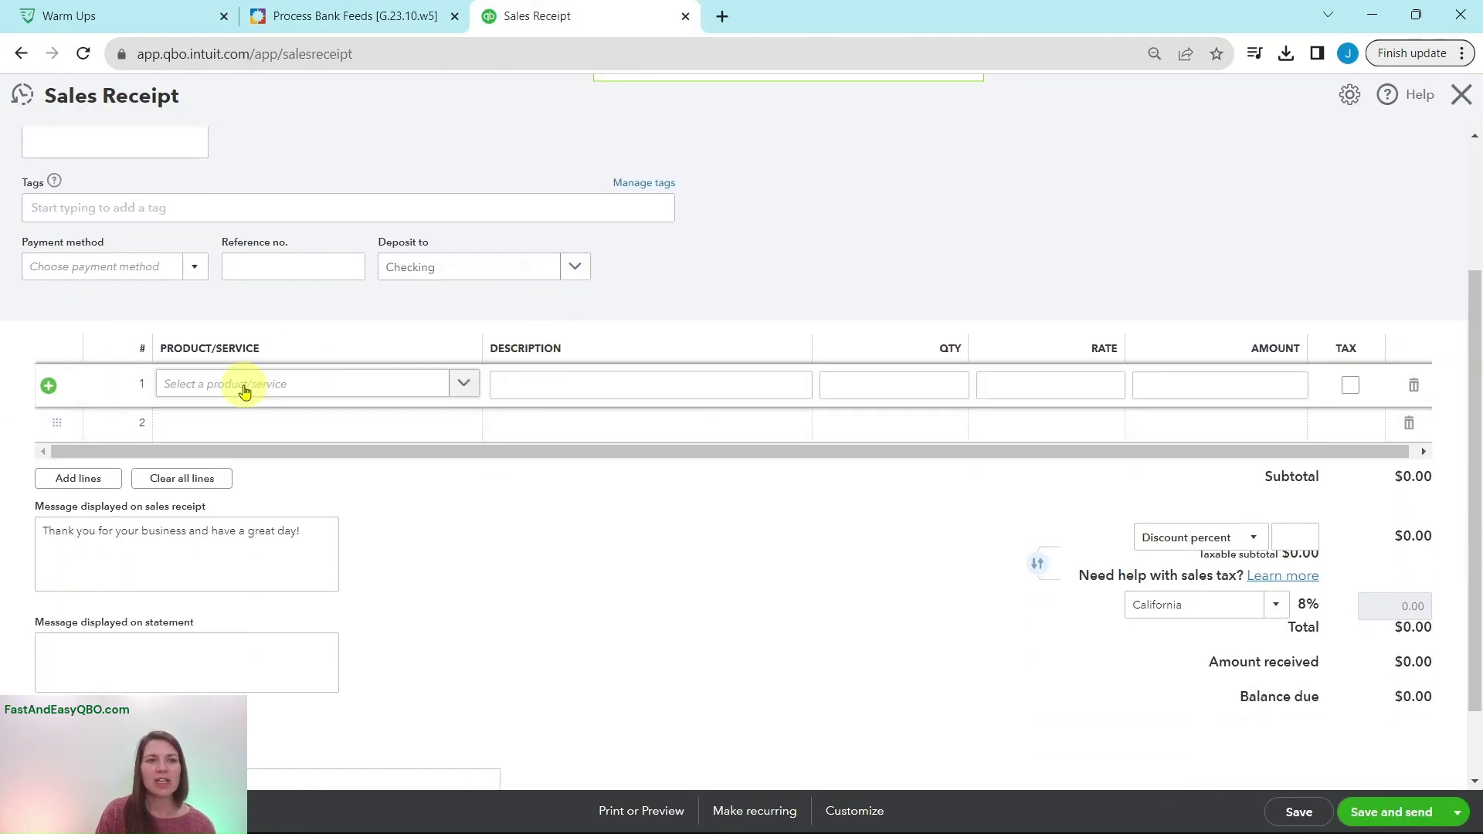
pyautogui.click(251, 387)
pyautogui.write('t')
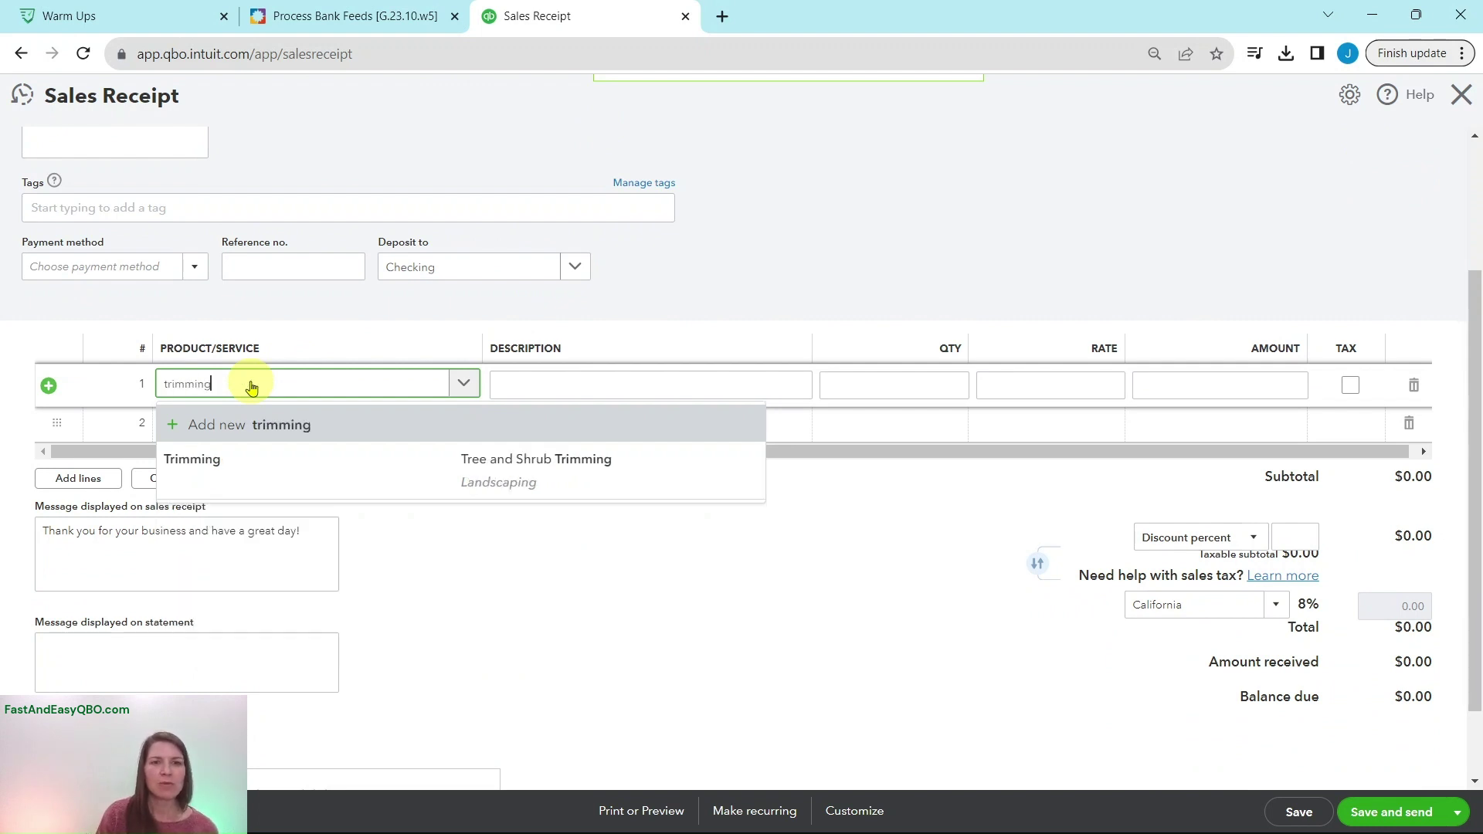
pyautogui.write('rimming')
pyautogui.click(231, 477)
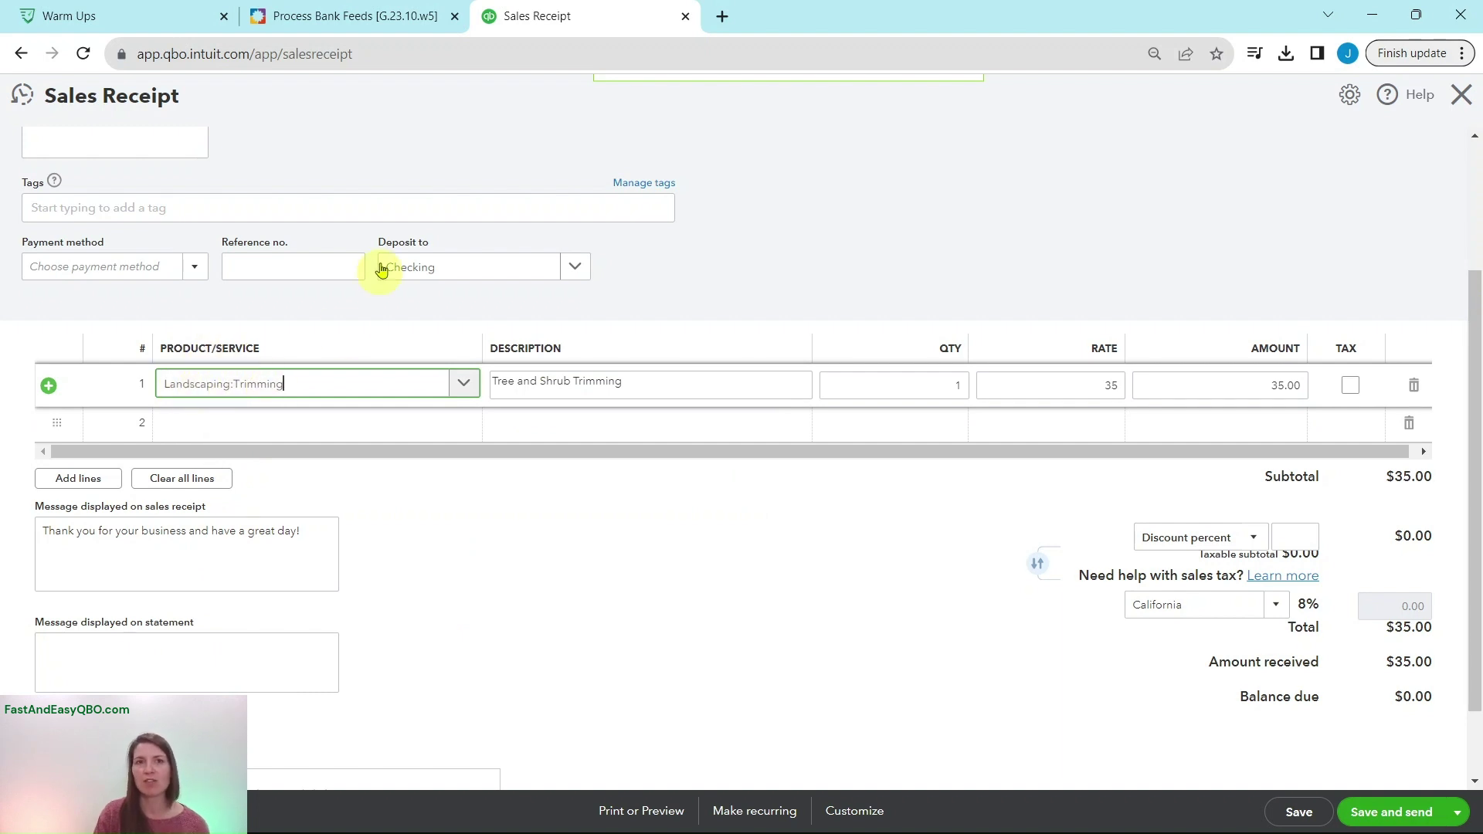
# Step: Recheck Step 15 in the exercise, then set the Landscaping:Trimming line's rate to 55 on the QuickBooks Online sales receipt
pyautogui.click(355, 16)
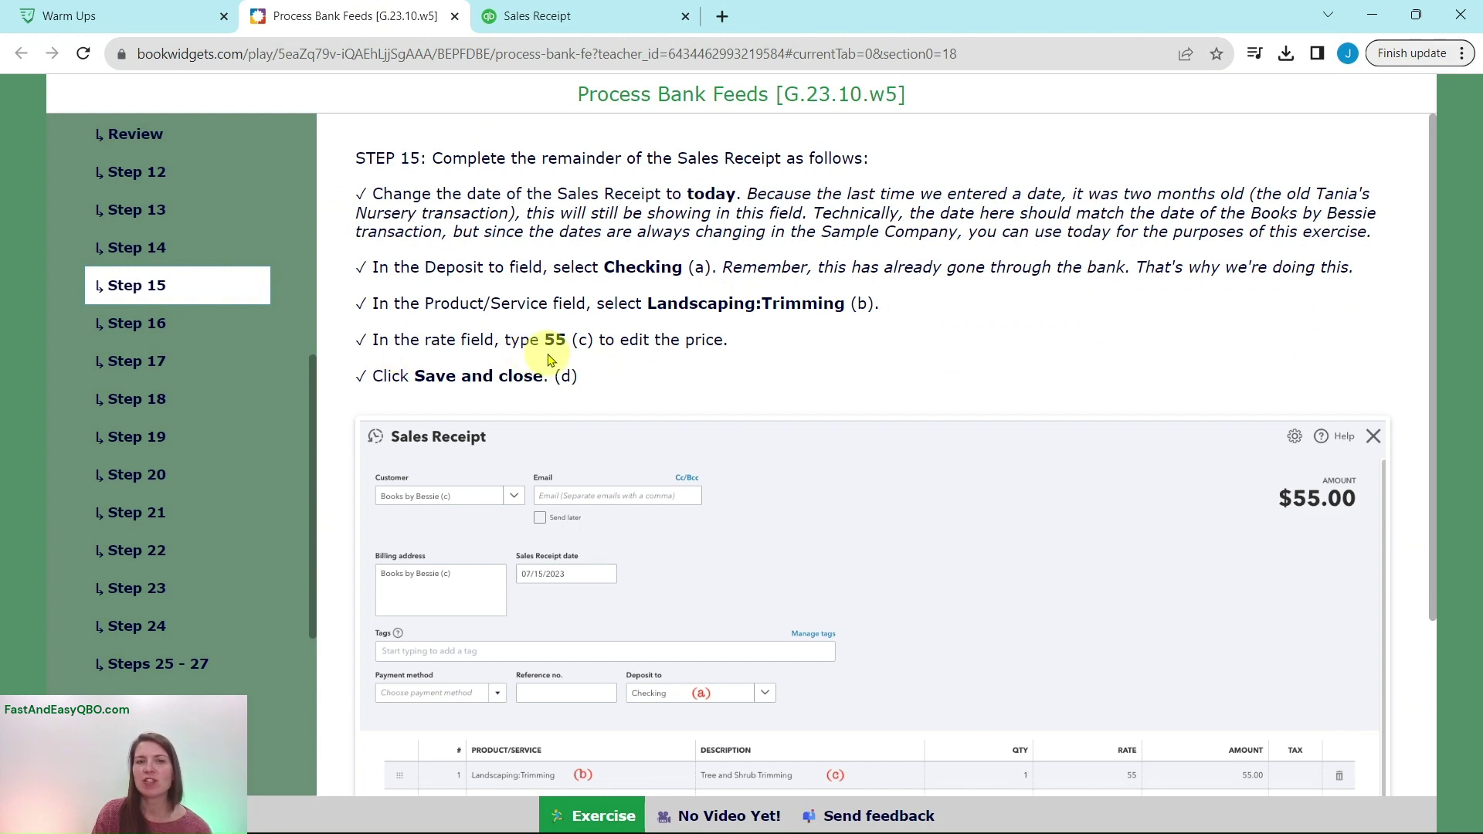
pyautogui.click(620, 18)
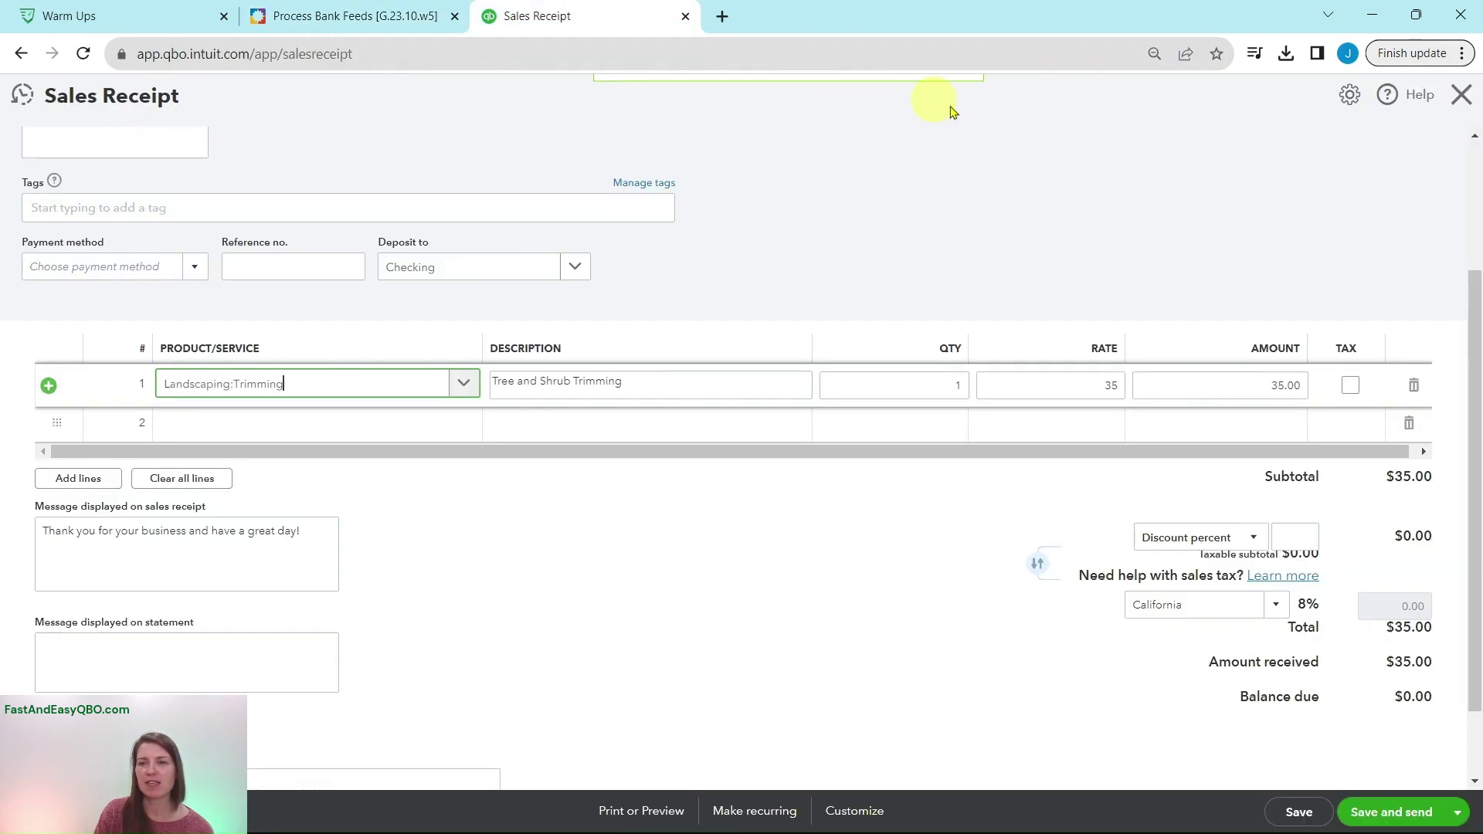
pyautogui.click(1106, 386)
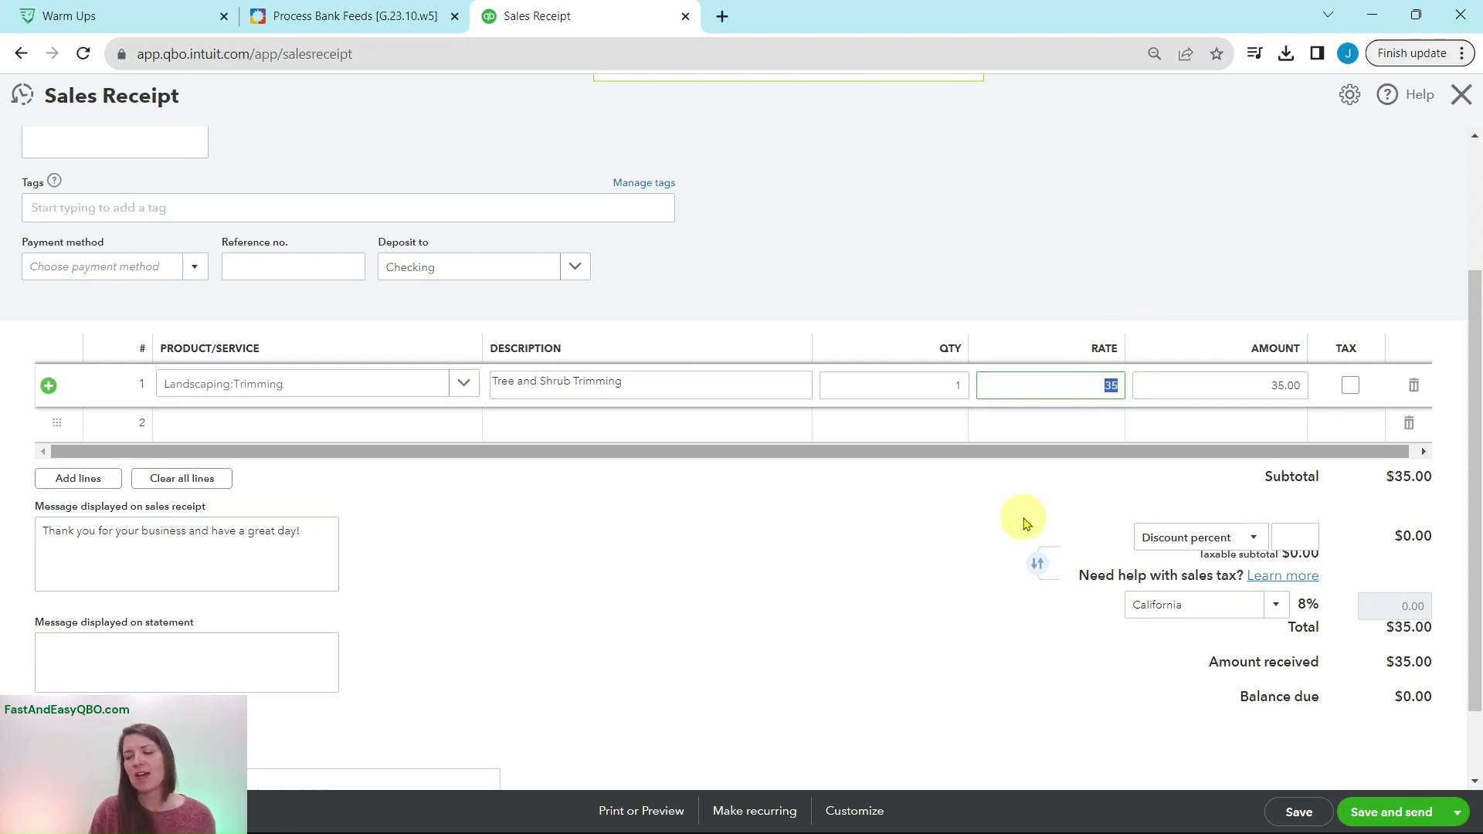
pyautogui.press('BackSpace')
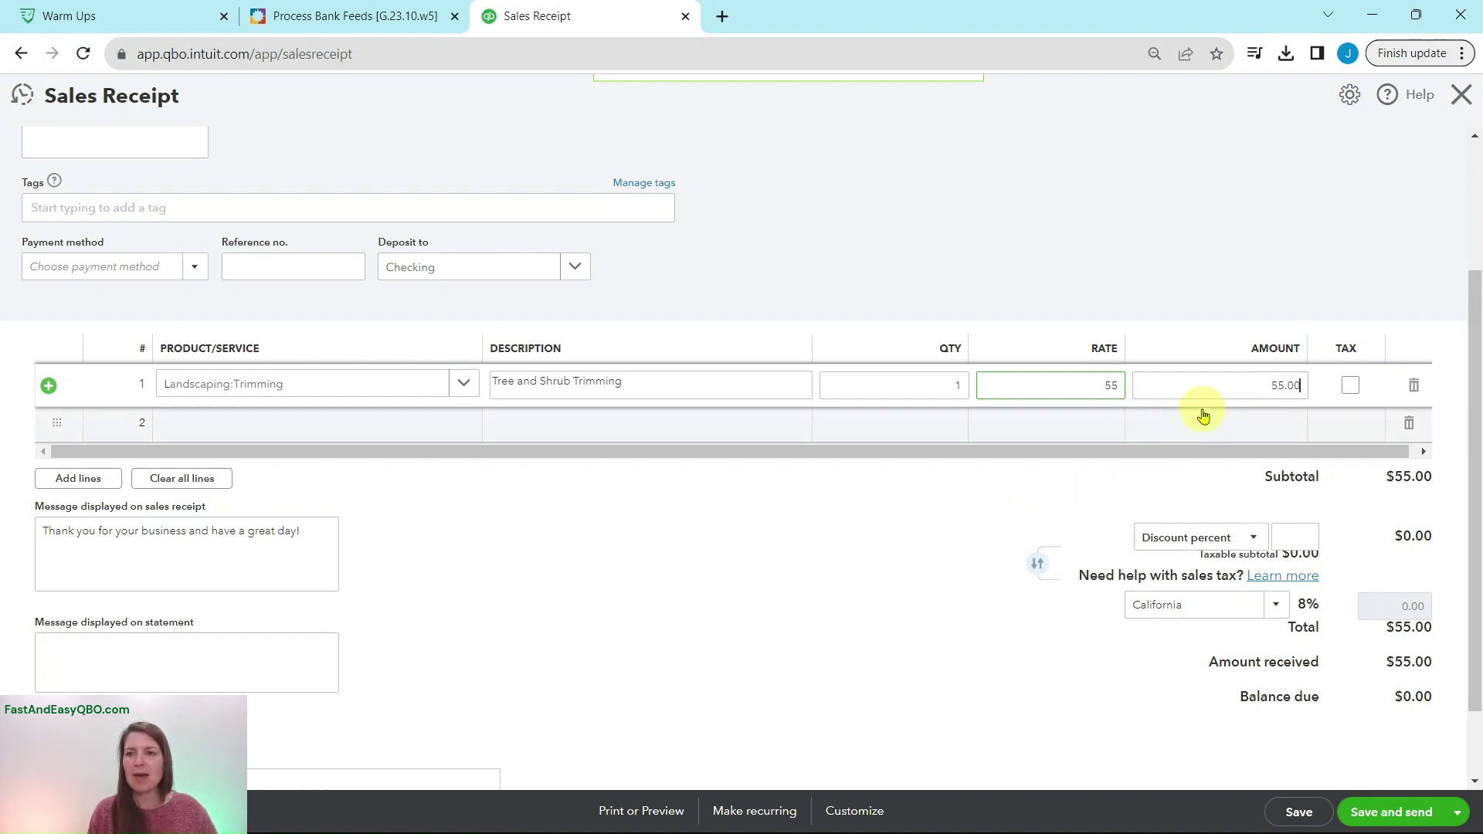
pyautogui.click(1288, 385)
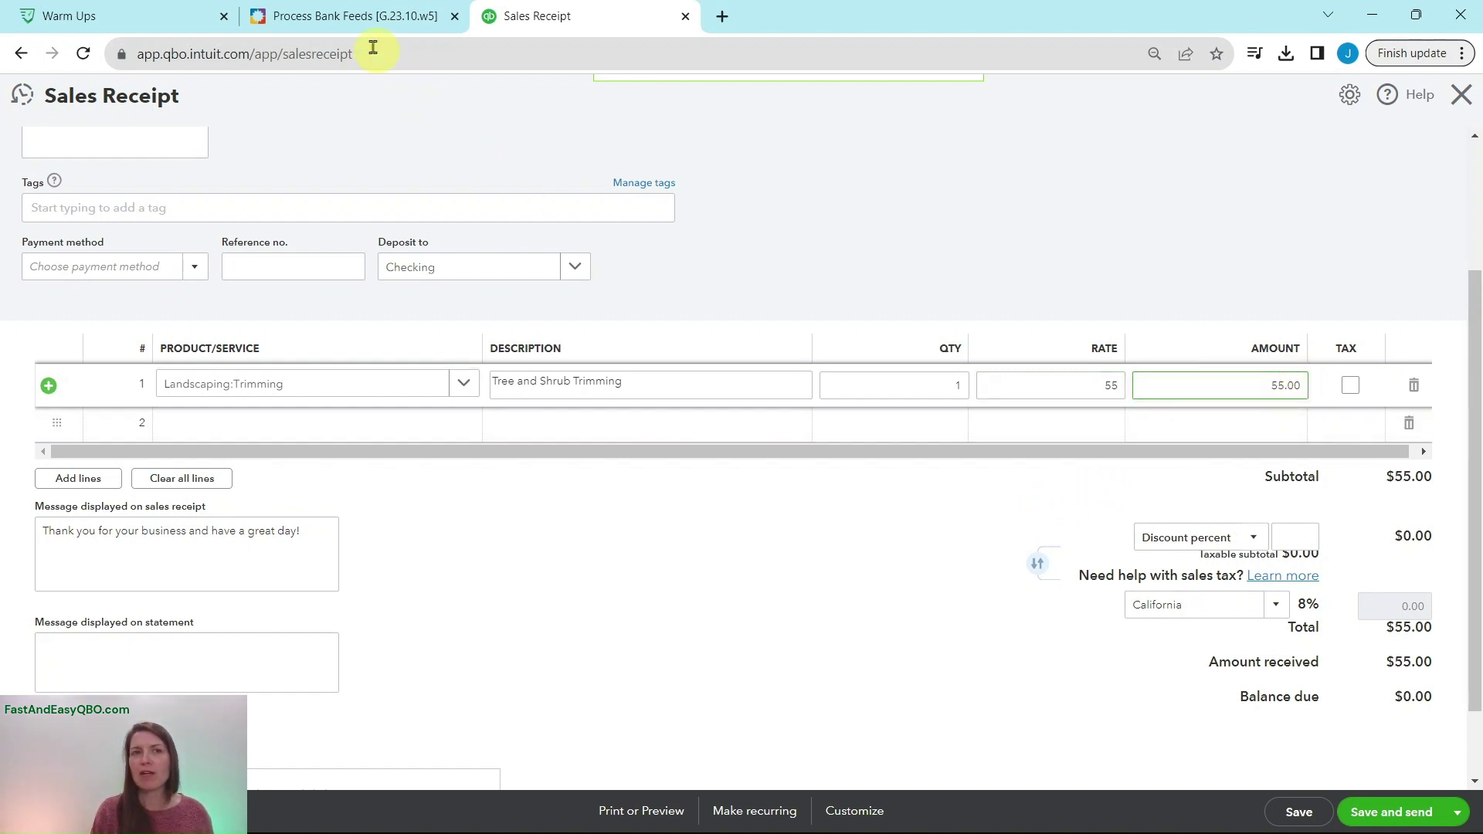
# Step: Confirm the final instruction of Step 15 in the exercise, then save and close the sales receipt in QuickBooks Online
pyautogui.click(366, 15)
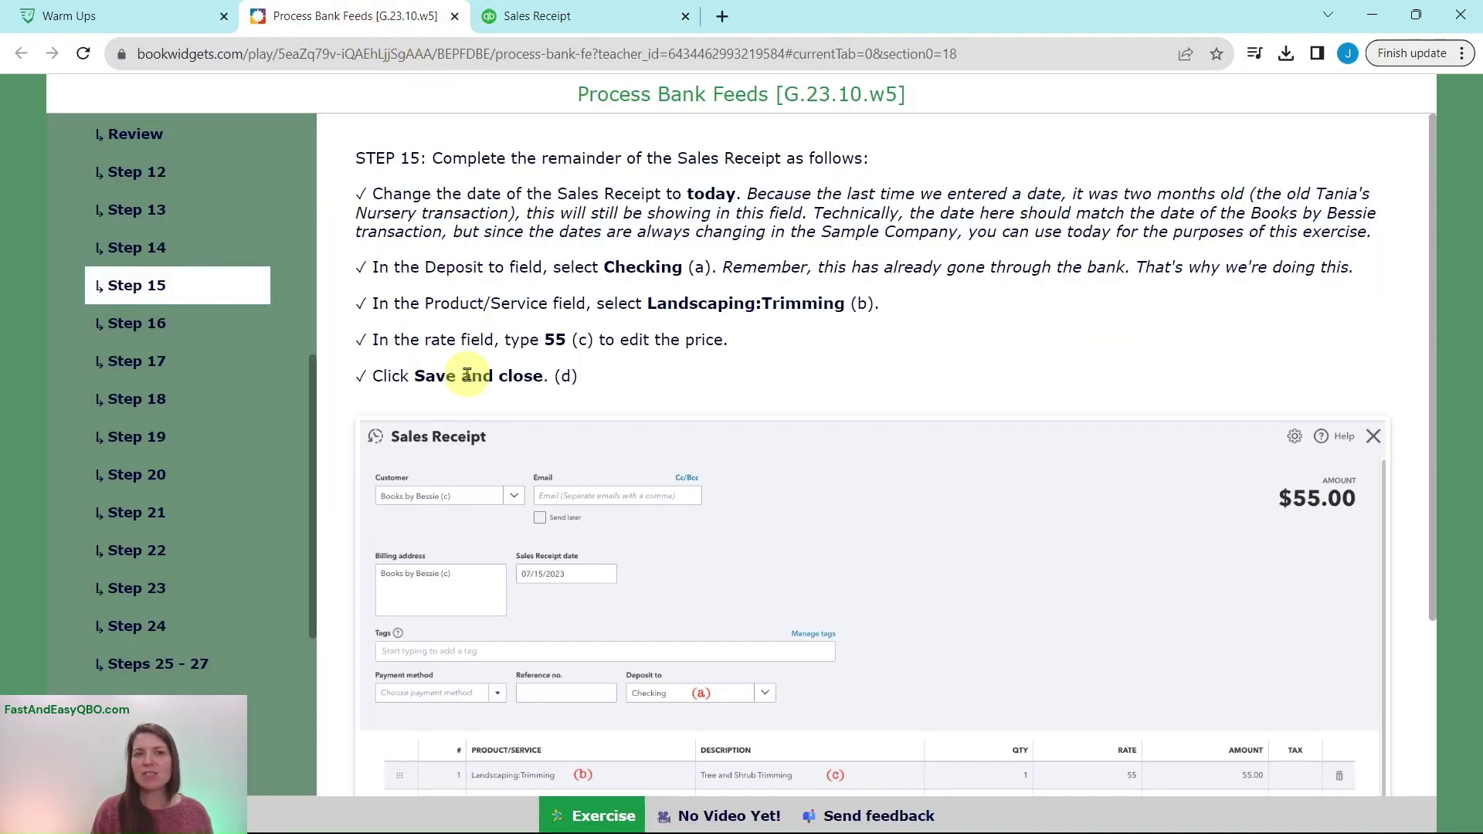
pyautogui.click(537, 25)
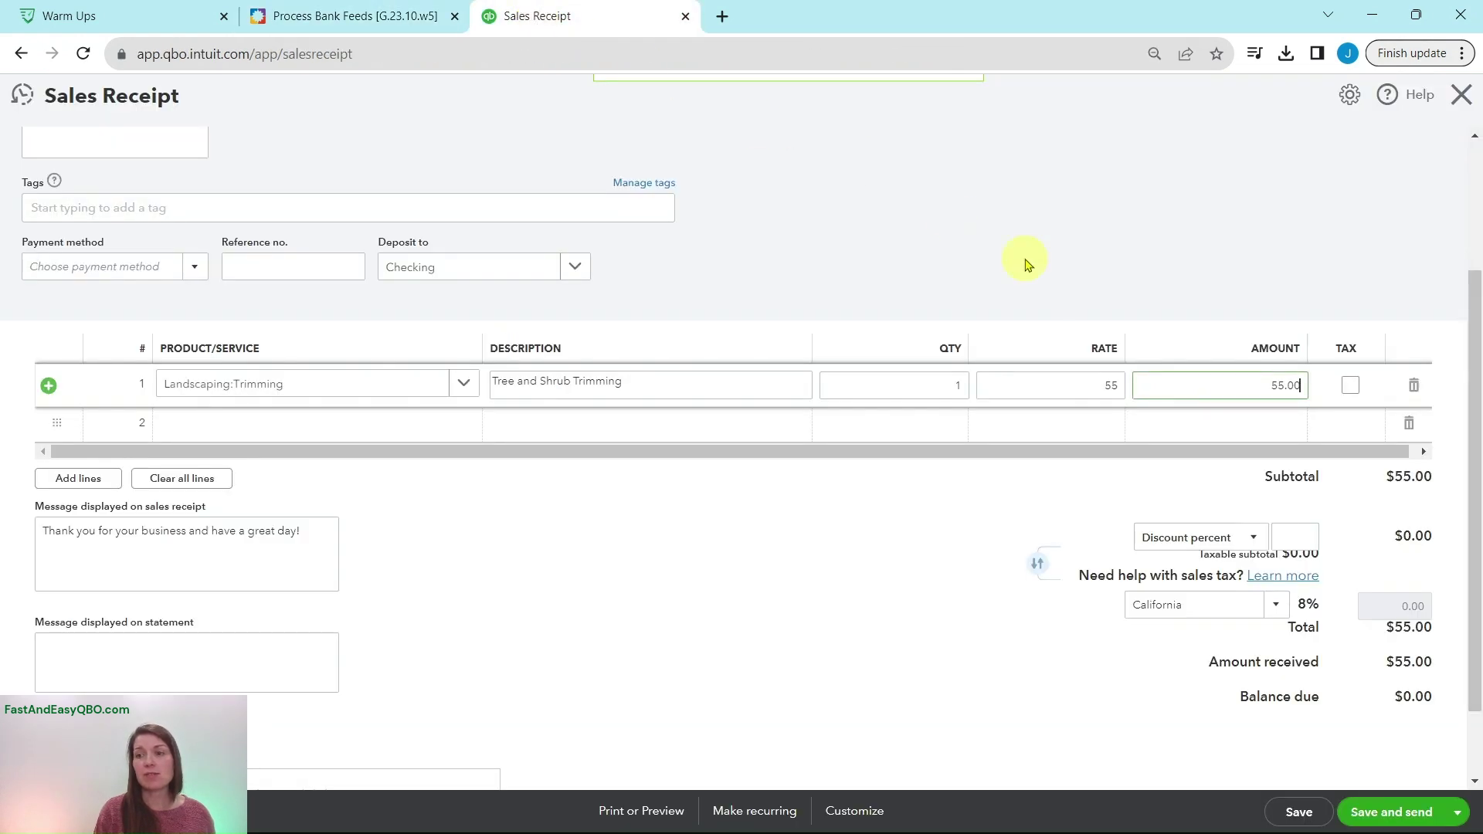
pyautogui.click(1458, 819)
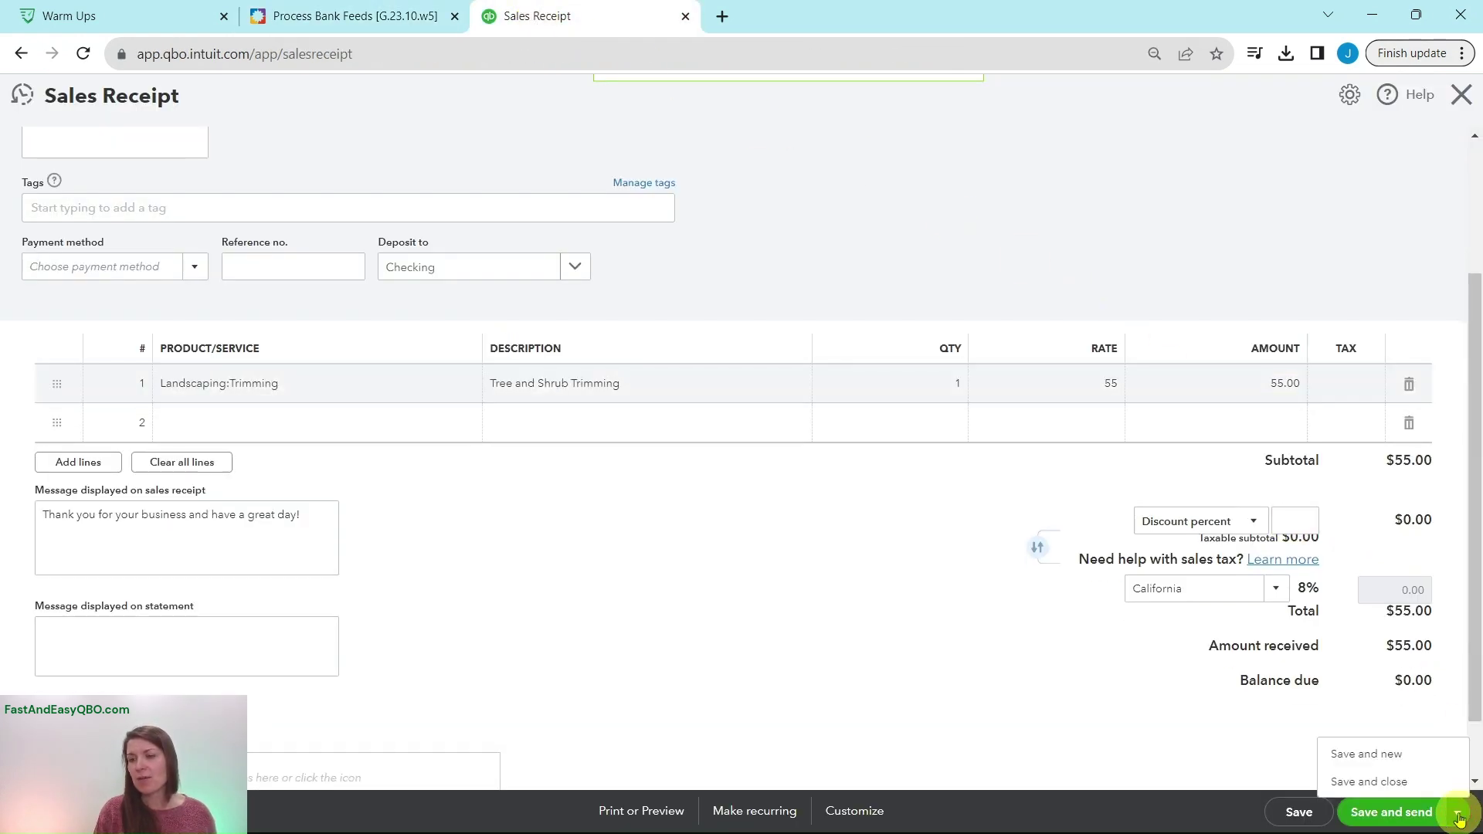
pyautogui.click(1369, 782)
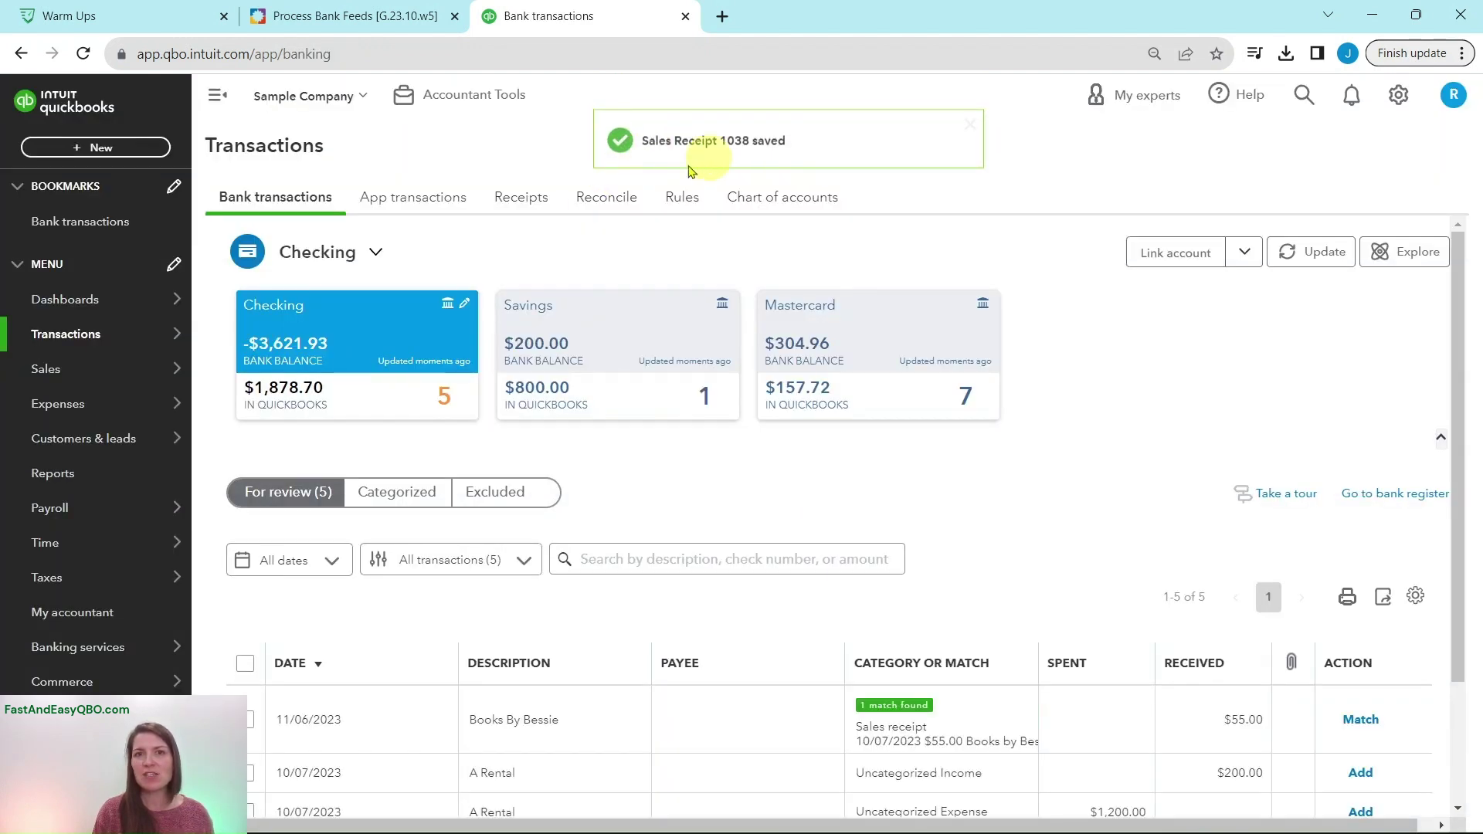
# Step: Read the exercise's Step 16 and match the $55.00 Books By Bessie bank transaction to its sales receipt in QuickBooks Online
pyautogui.scroll(-2, 1077, 290)
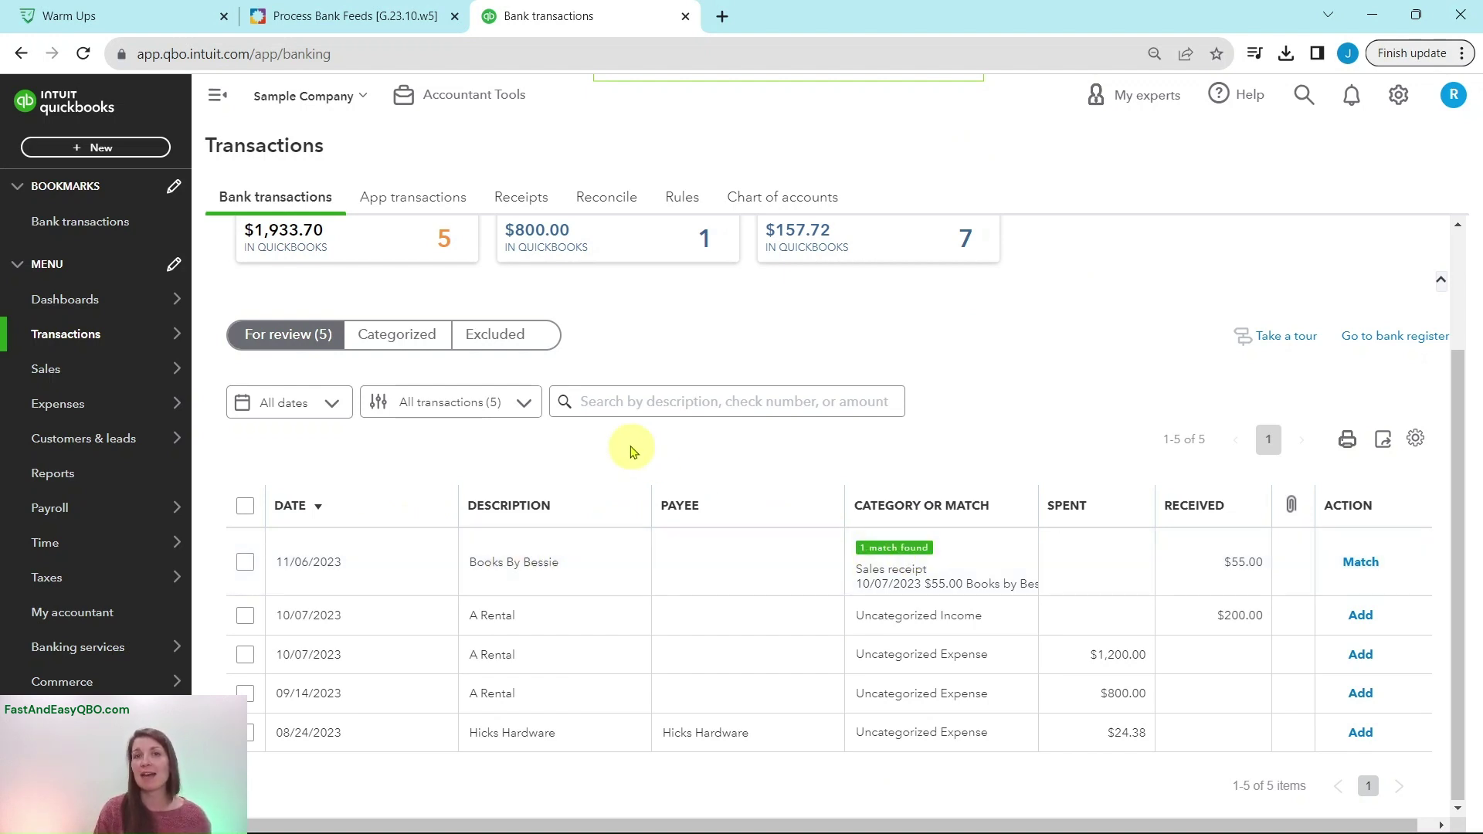
pyautogui.click(340, 16)
pyautogui.click(146, 321)
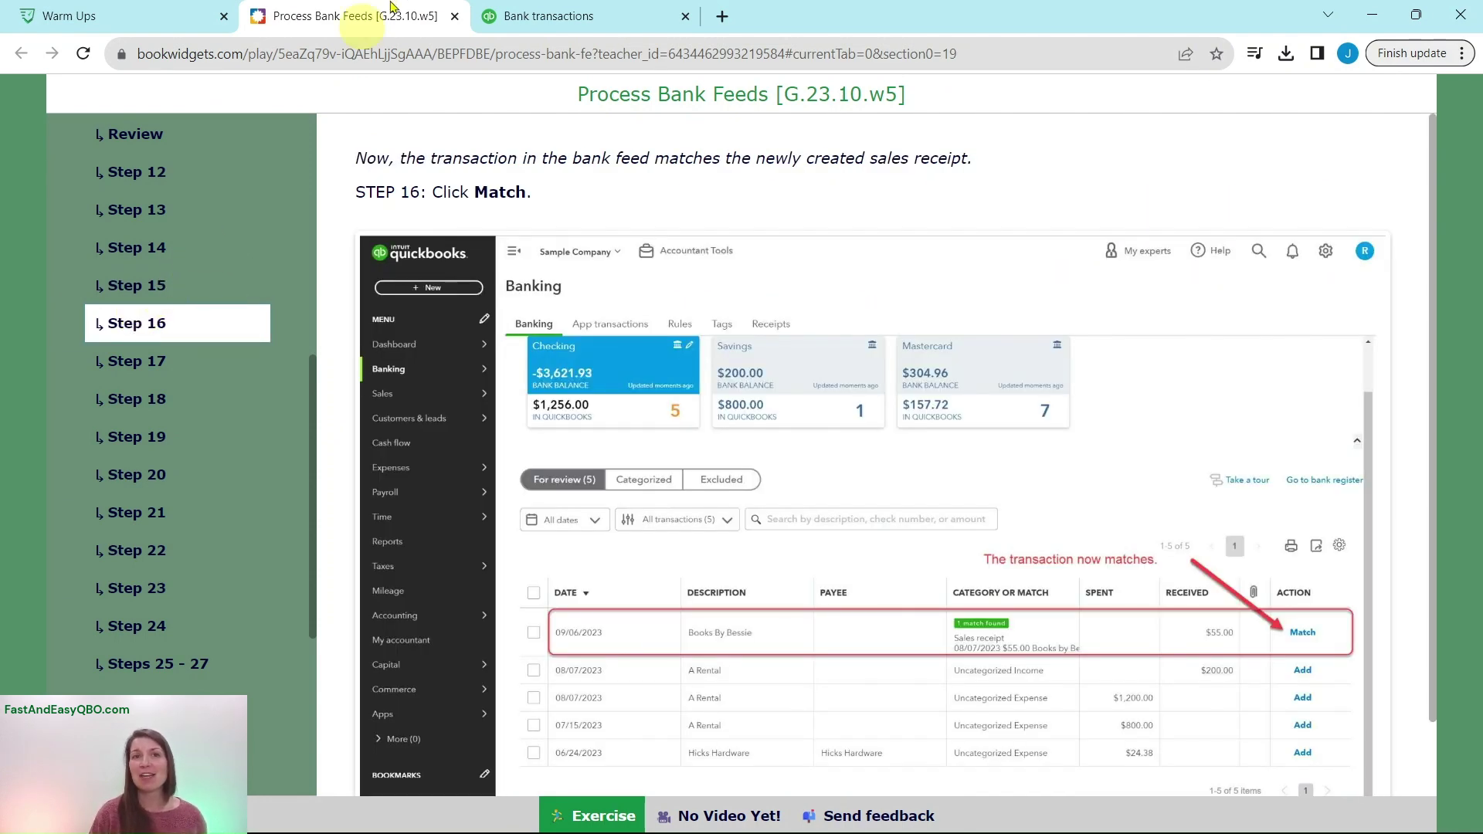
pyautogui.click(531, 16)
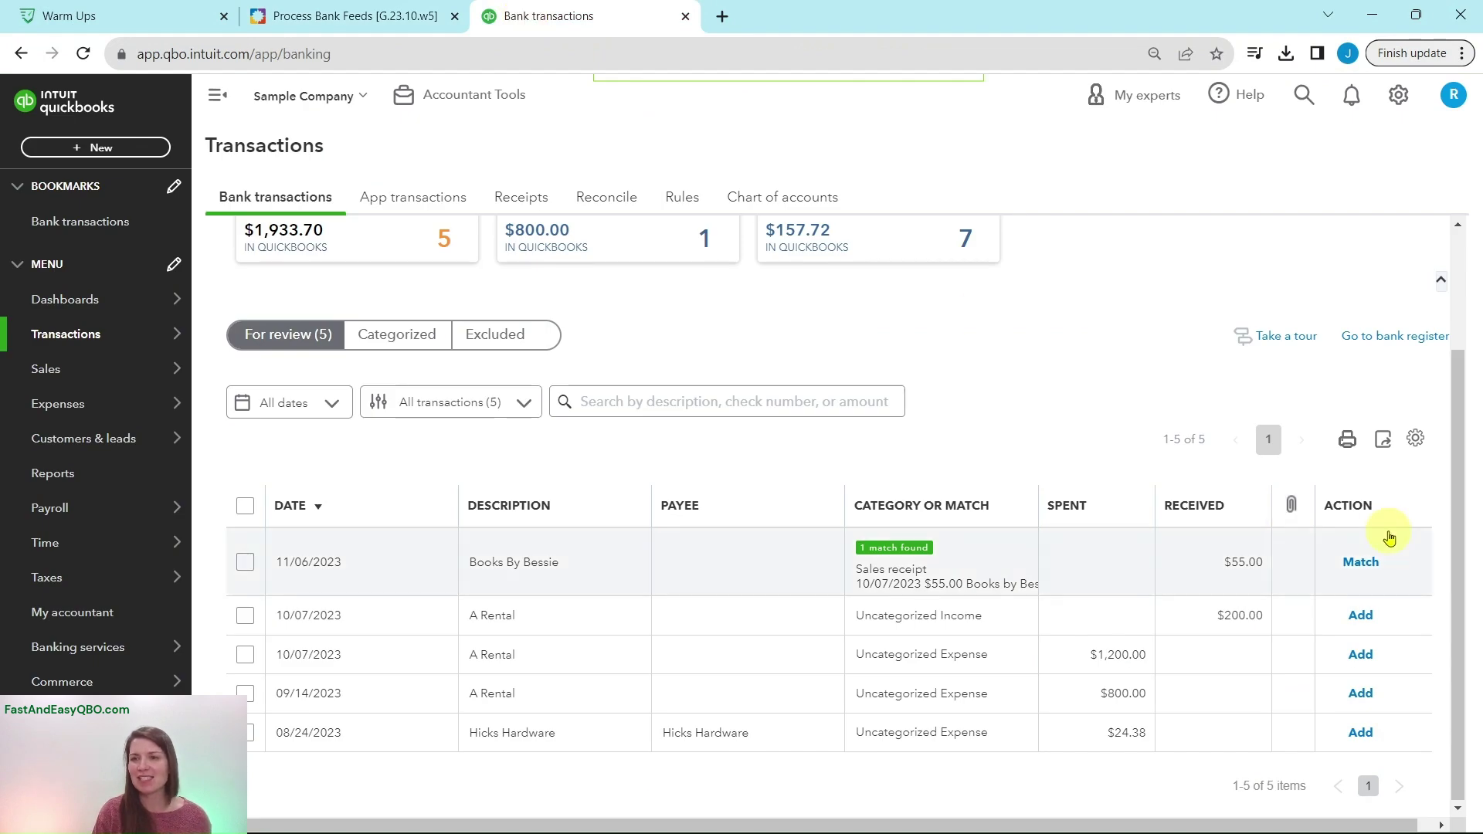
pyautogui.click(1362, 564)
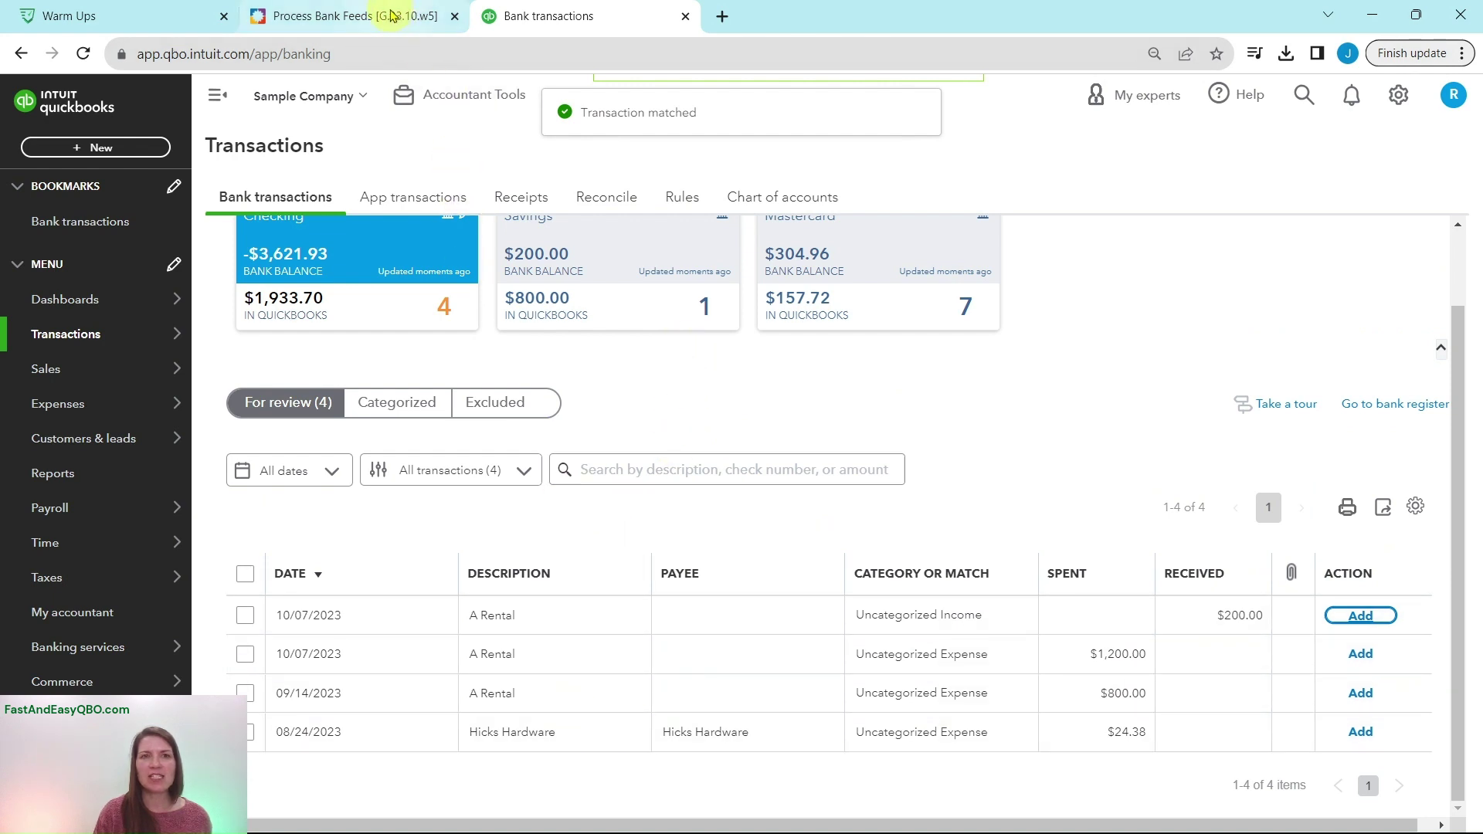
# Step: Read the exercise's Step 17, then select all three A Rental transactions in QuickBooks Online and open them for a bulk update
pyautogui.click(391, 15)
pyautogui.click(138, 372)
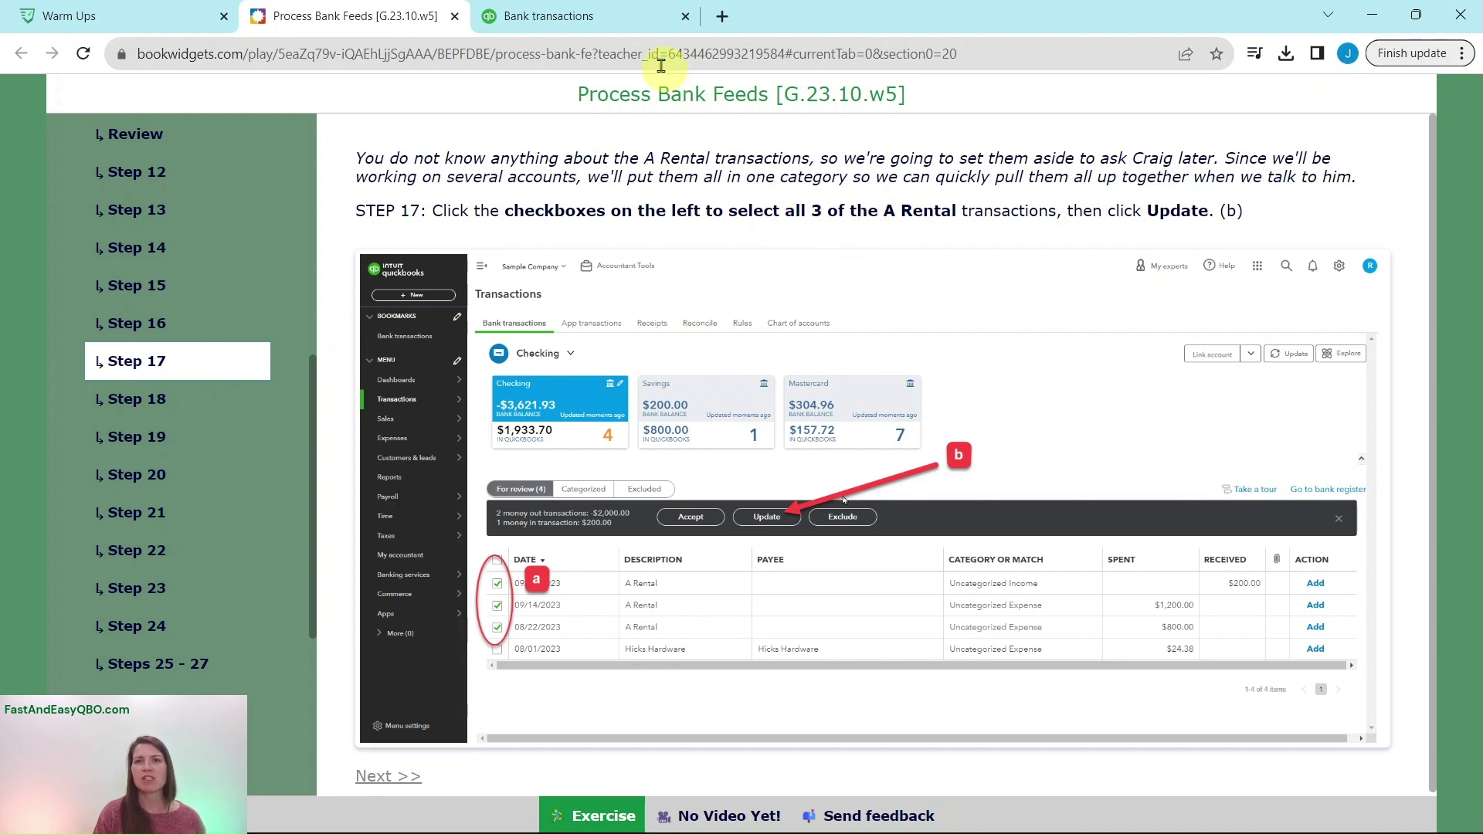
pyautogui.click(626, 28)
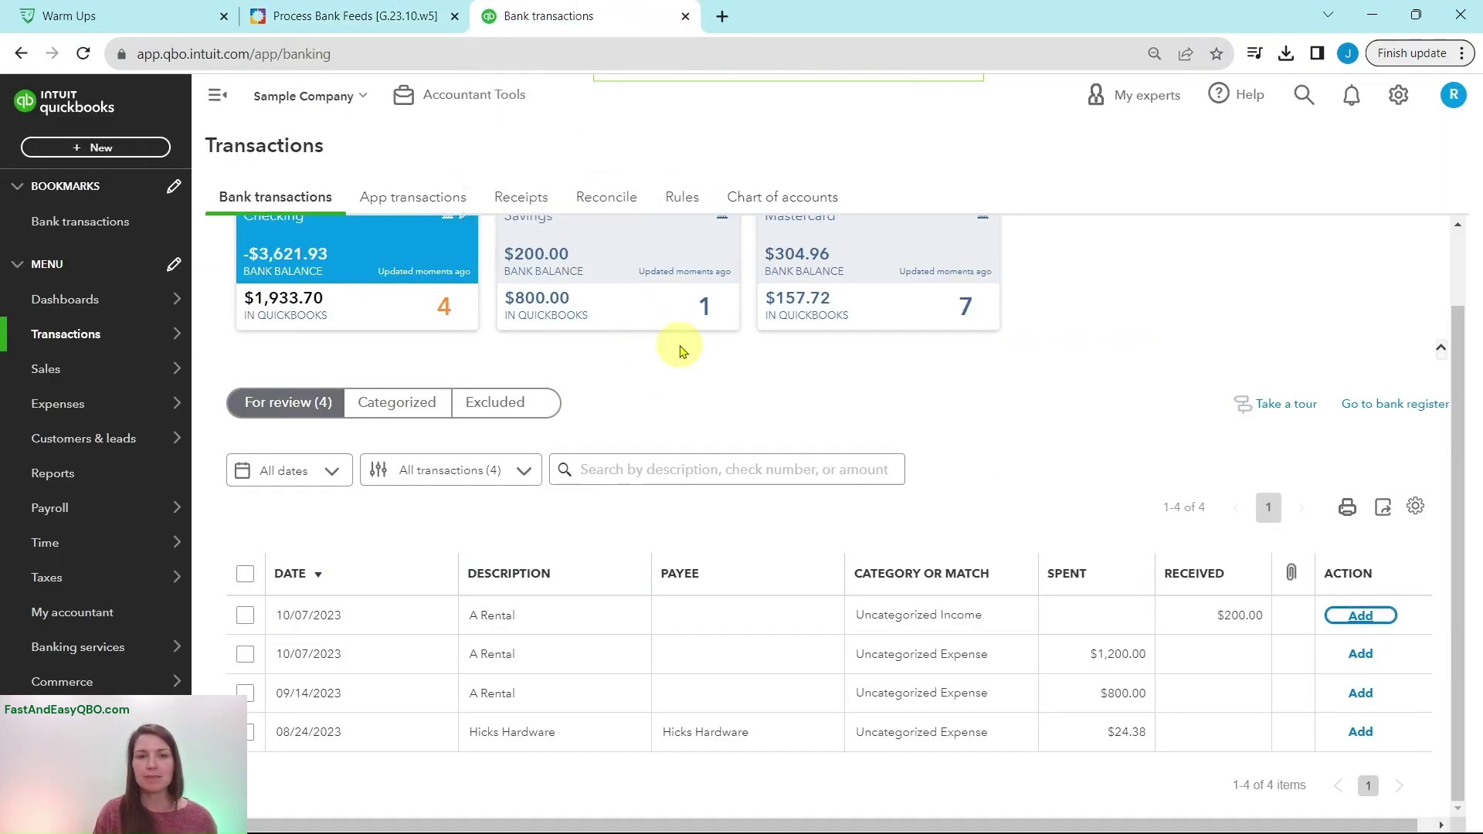
pyautogui.click(244, 615)
pyautogui.click(245, 654)
pyautogui.click(245, 693)
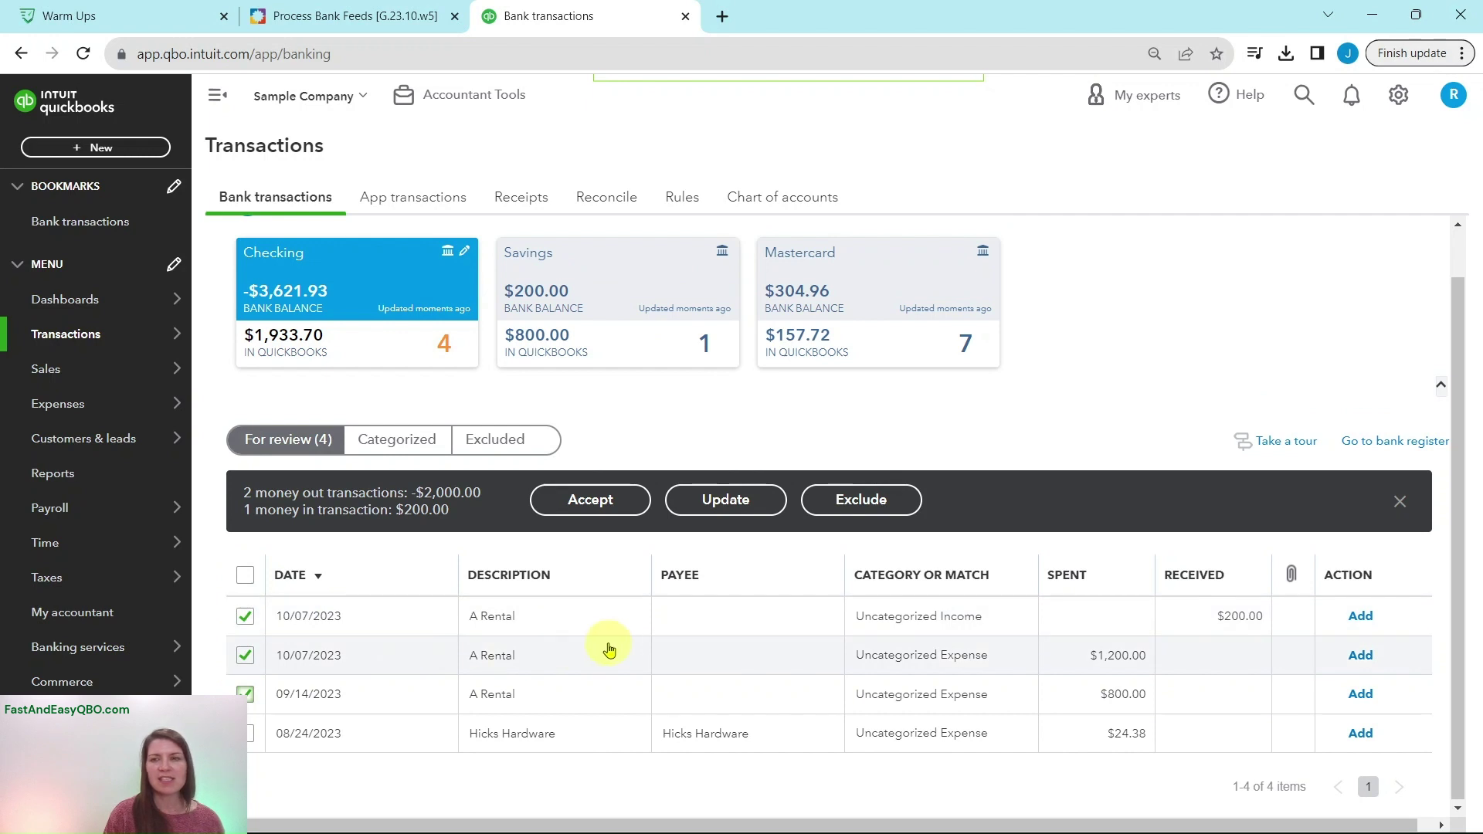
pyautogui.click(727, 502)
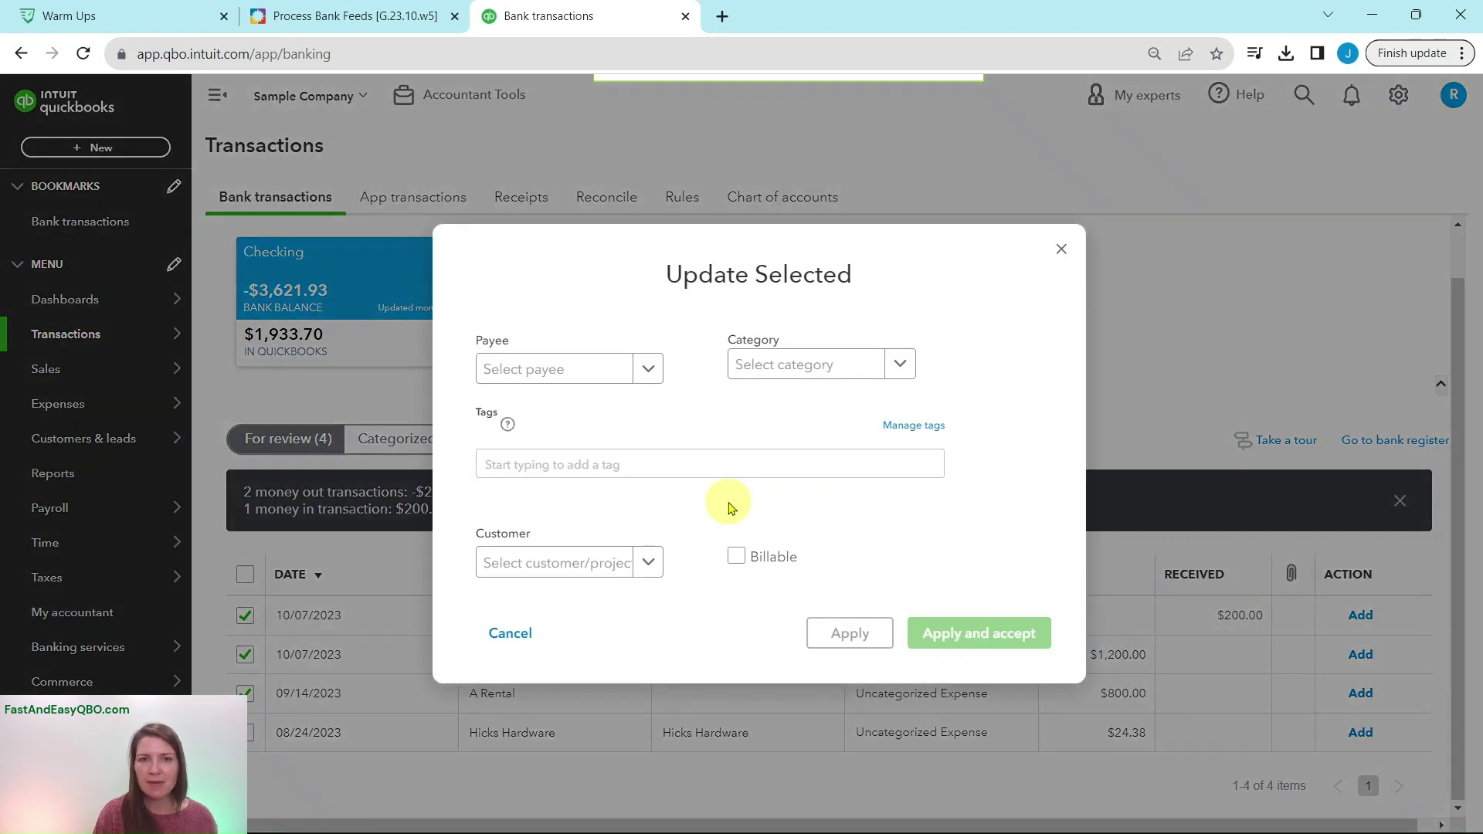
# Step: Read the exercise's Step 18 and start adding a new category for the selected A Rental transactions in QuickBooks Online
pyautogui.click(371, 15)
pyautogui.click(124, 398)
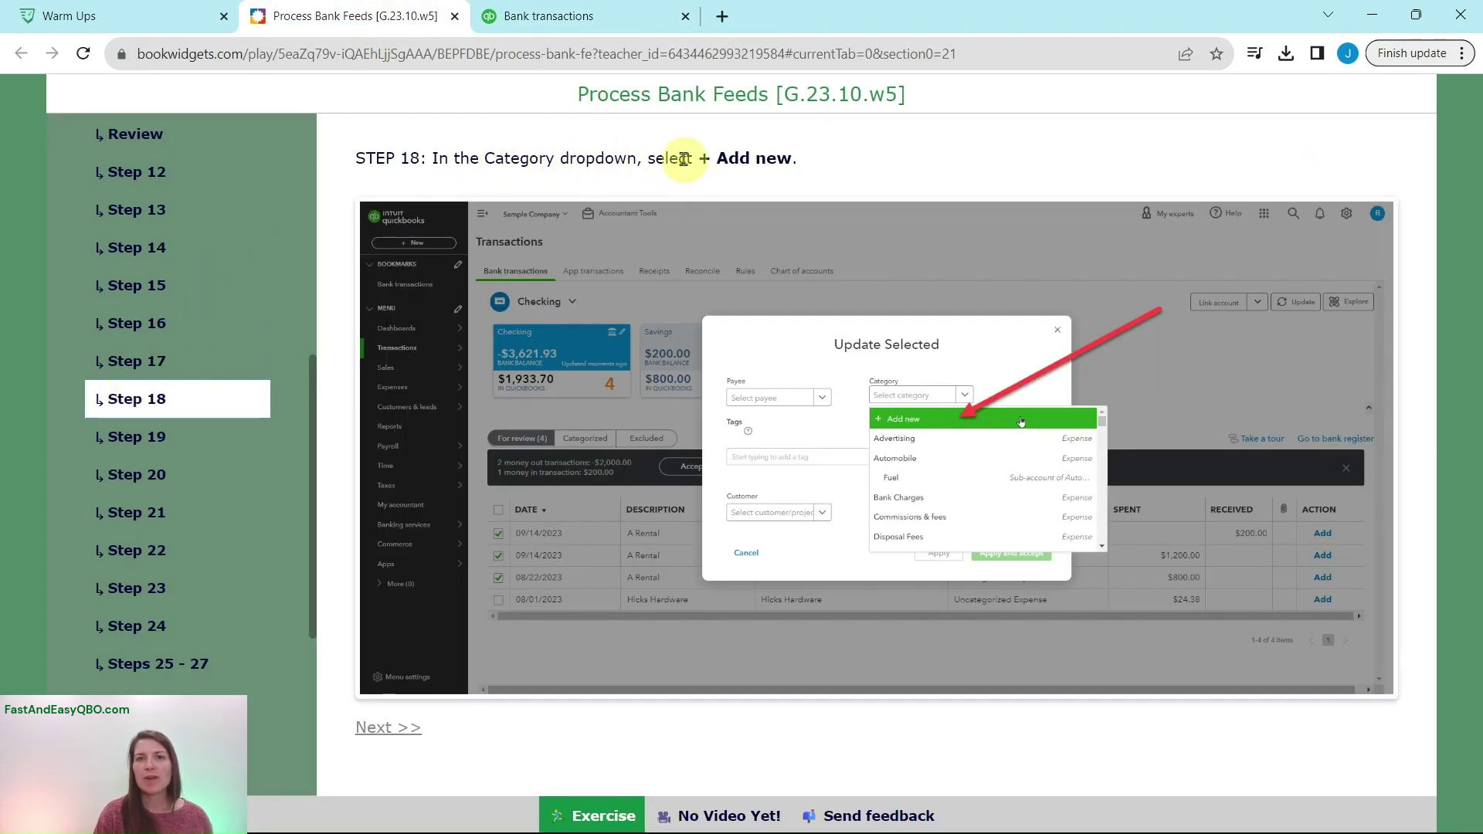
pyautogui.click(622, 23)
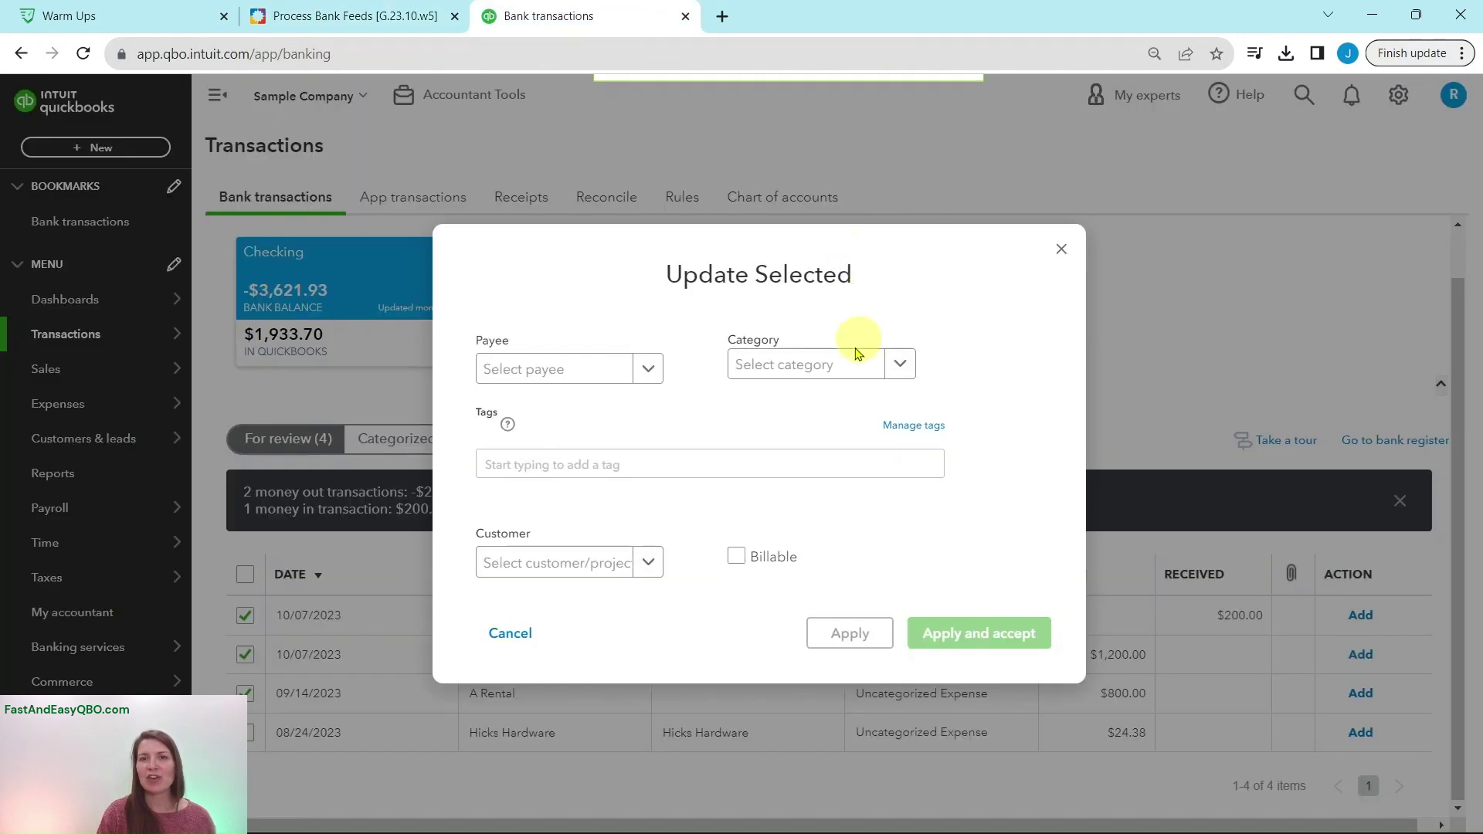
pyautogui.click(761, 363)
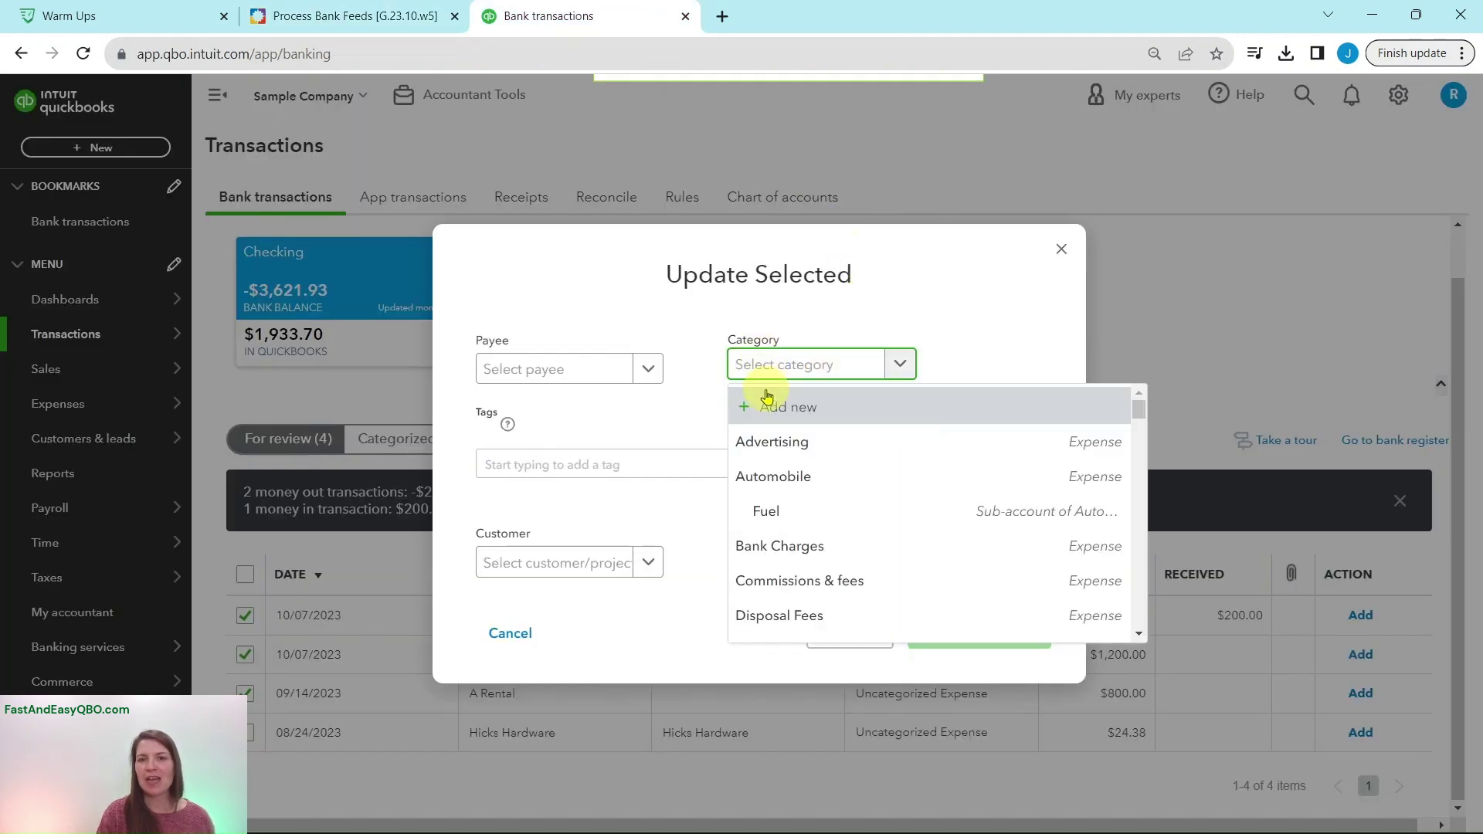
pyautogui.click(767, 397)
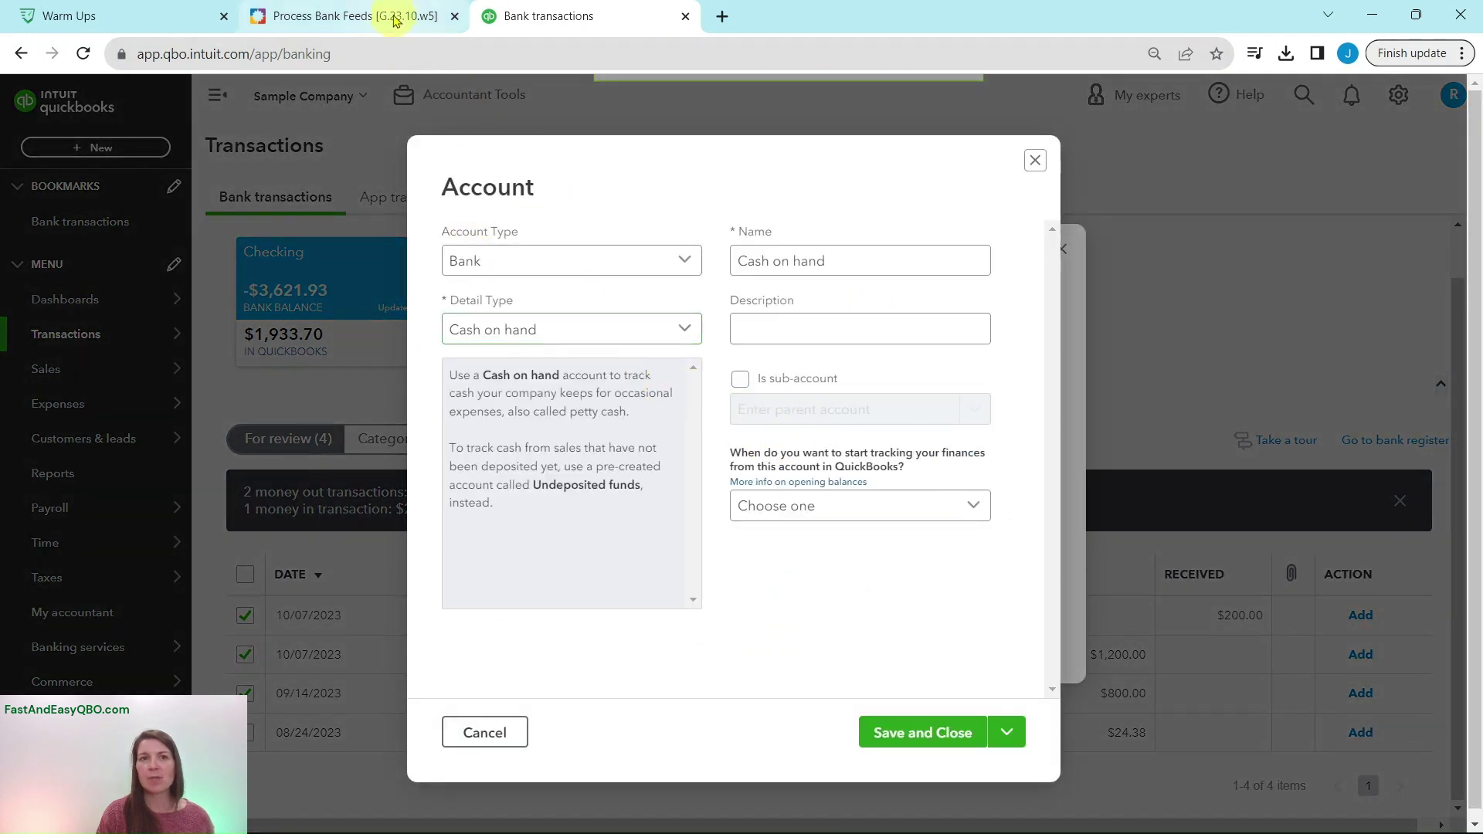
# Step: Read the exercise's Step 19 and set the new account's type to Other Expense in QuickBooks Online
pyautogui.click(394, 19)
pyautogui.click(158, 432)
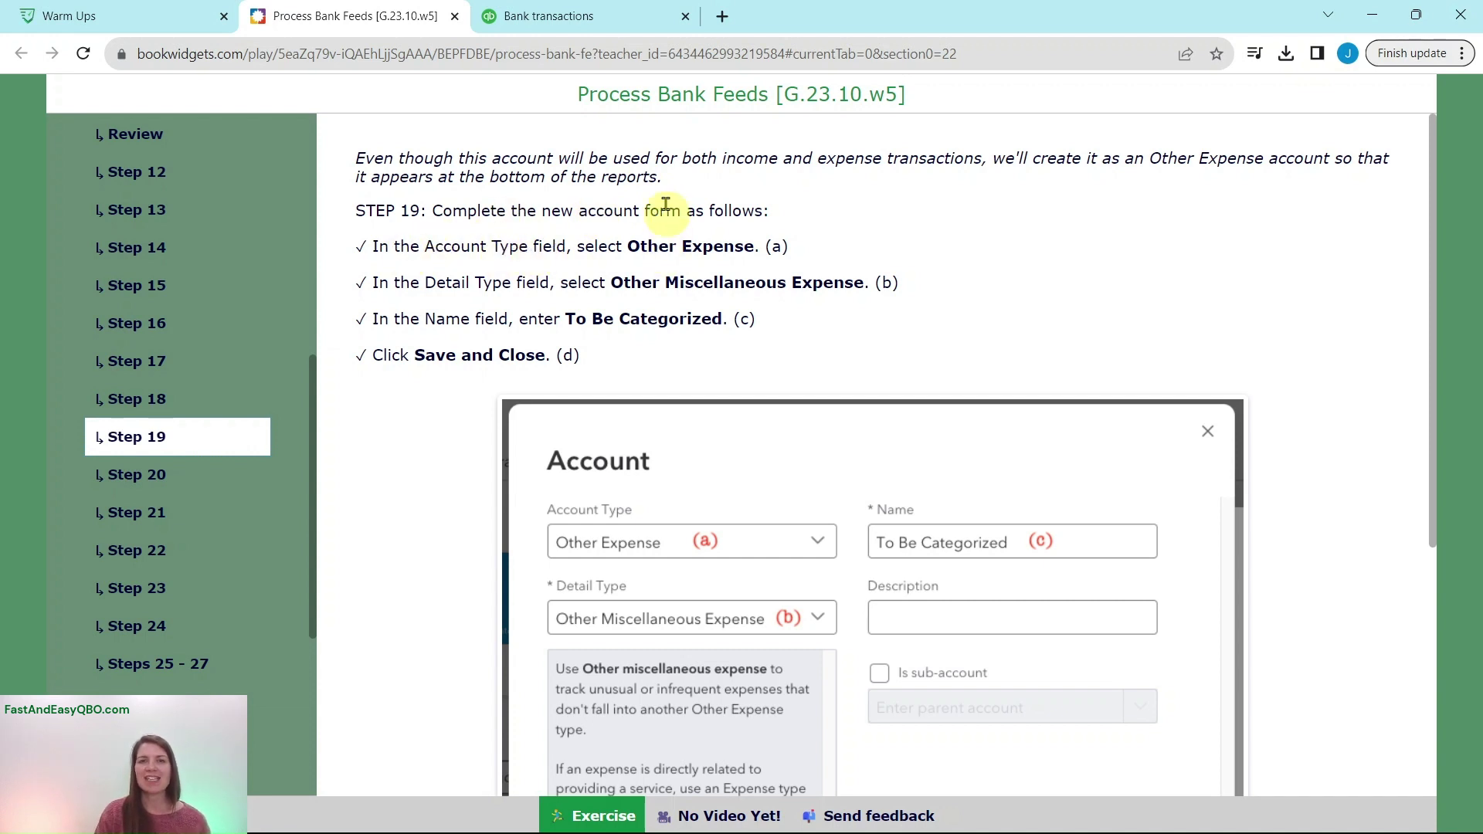
pyautogui.click(638, 25)
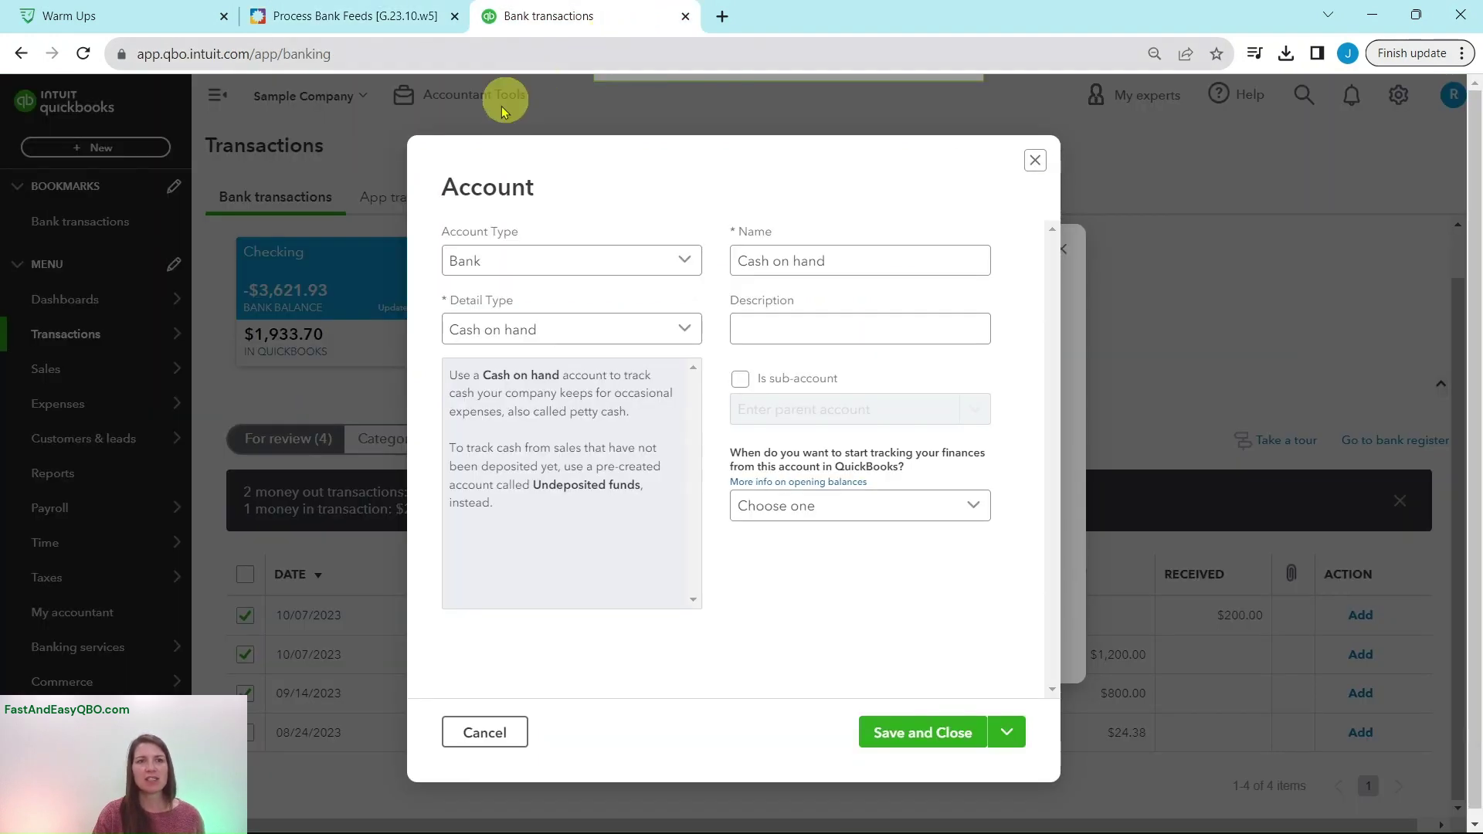
pyautogui.click(495, 248)
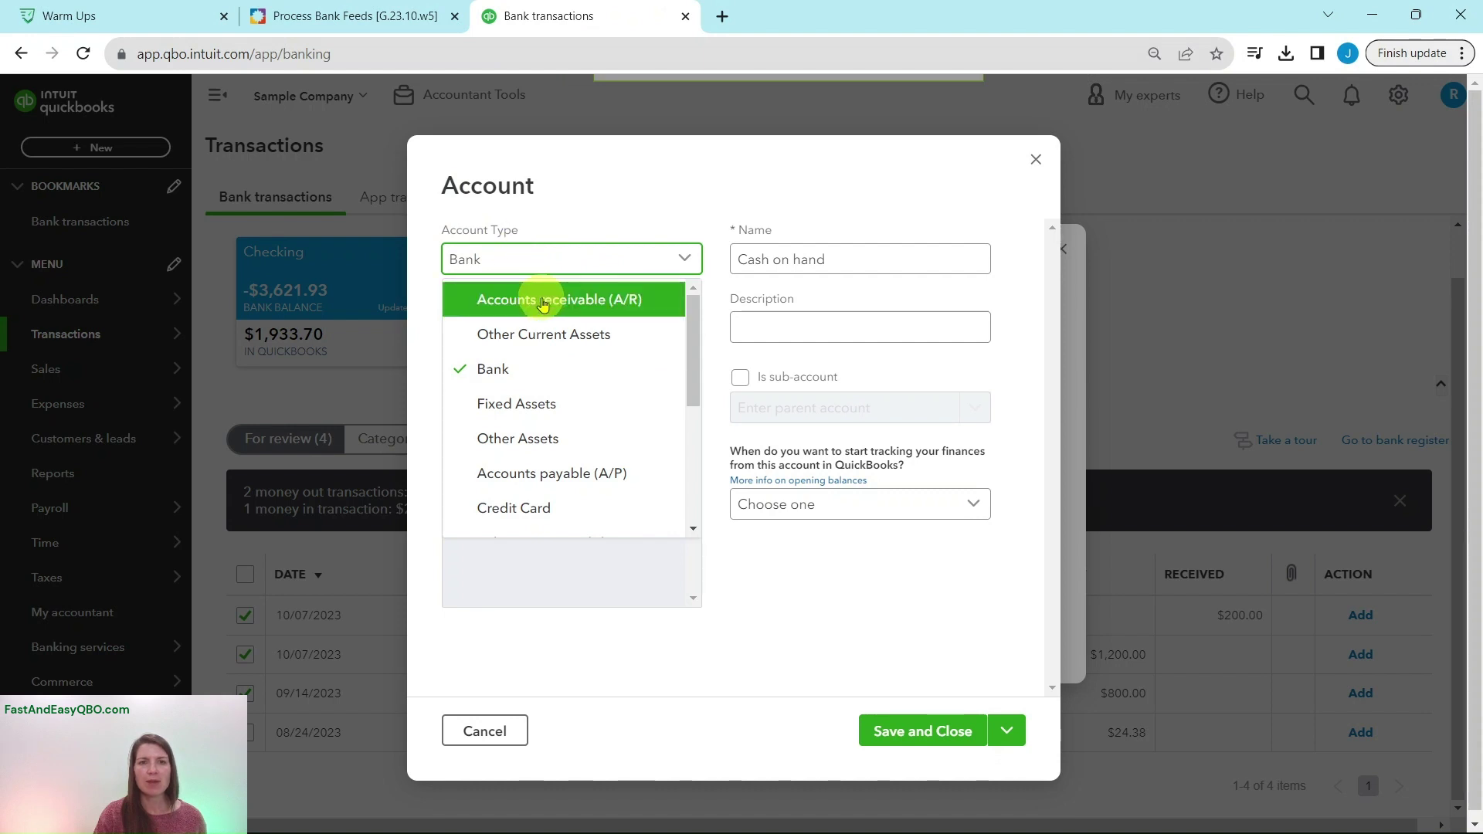
pyautogui.scroll(-3, 537, 309)
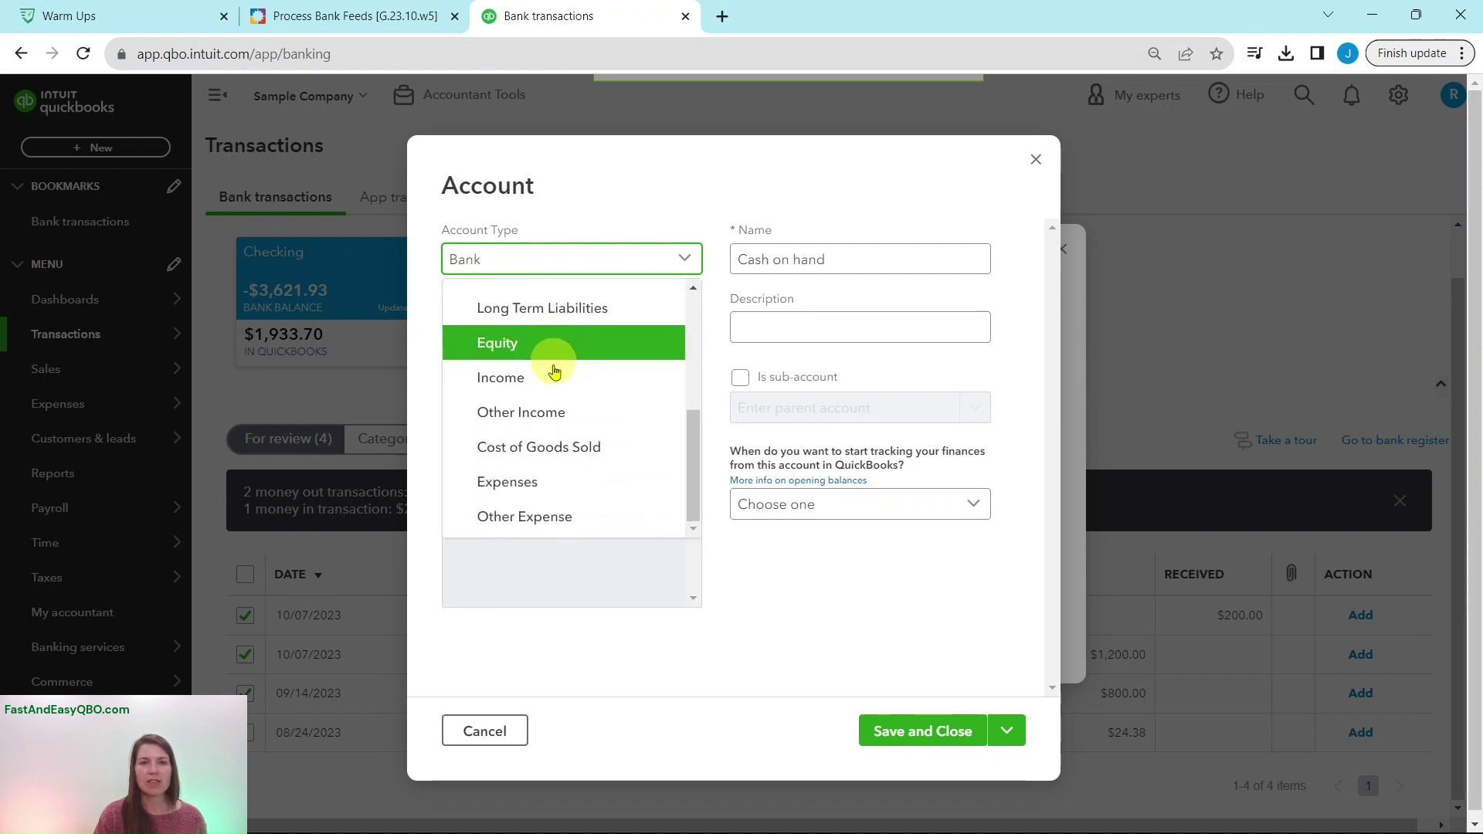
pyautogui.click(524, 525)
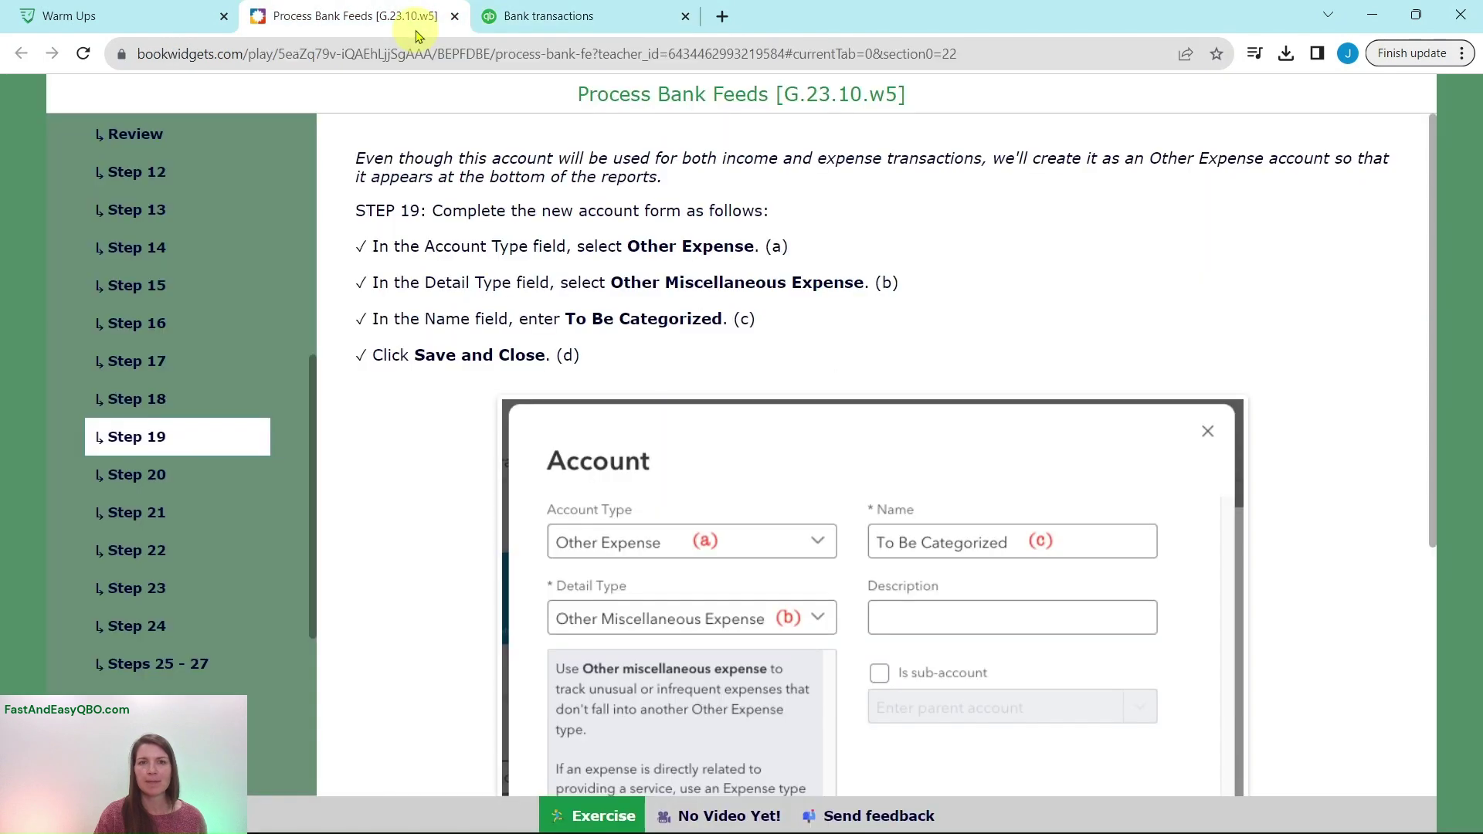
# Step: Recheck Step 19 in the exercise and set the new account's detail type to Other Miscellaneous Expense in QuickBooks Online
pyautogui.click(421, 15)
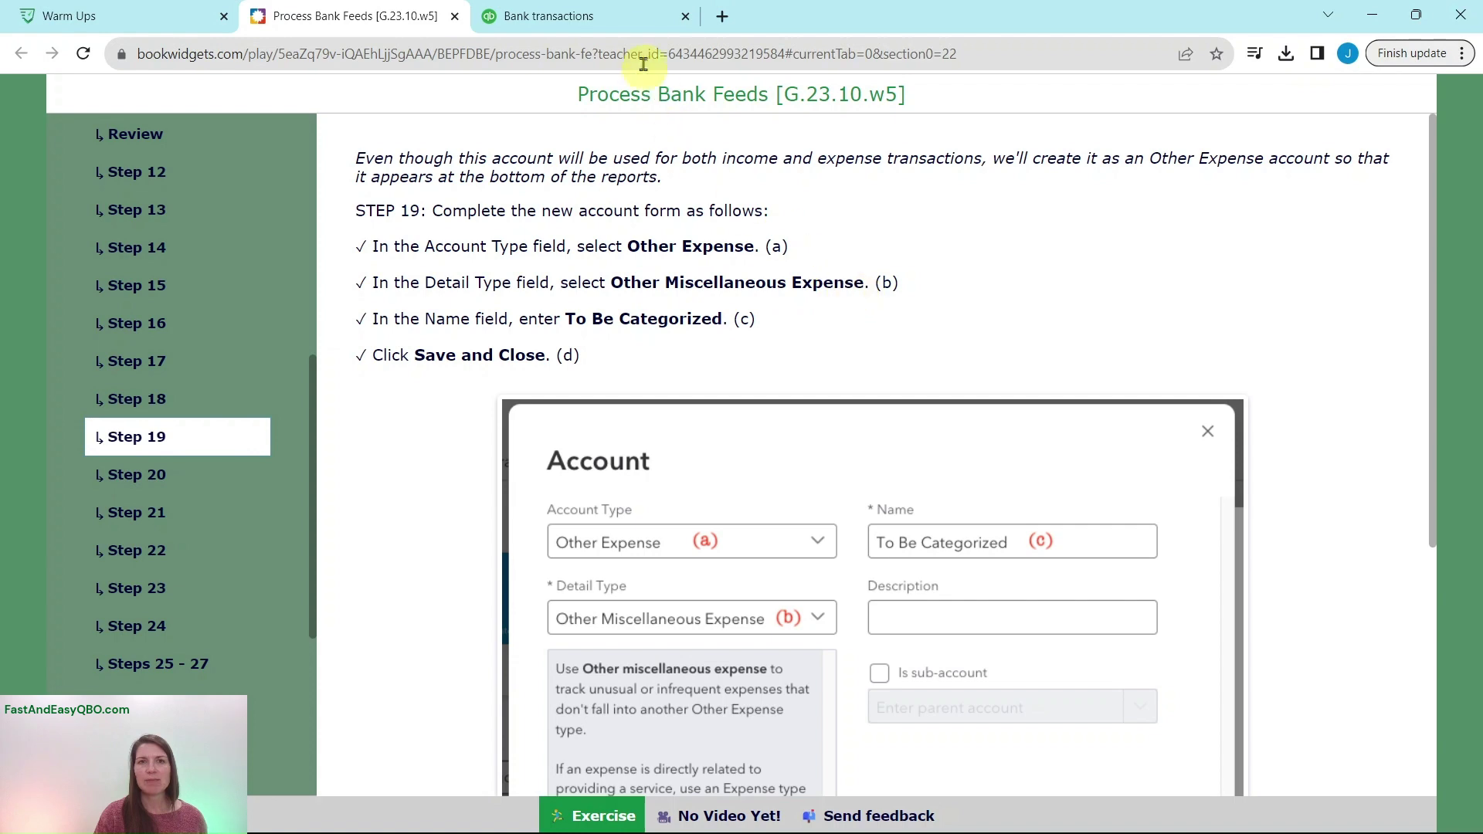
pyautogui.click(616, 17)
pyautogui.click(521, 331)
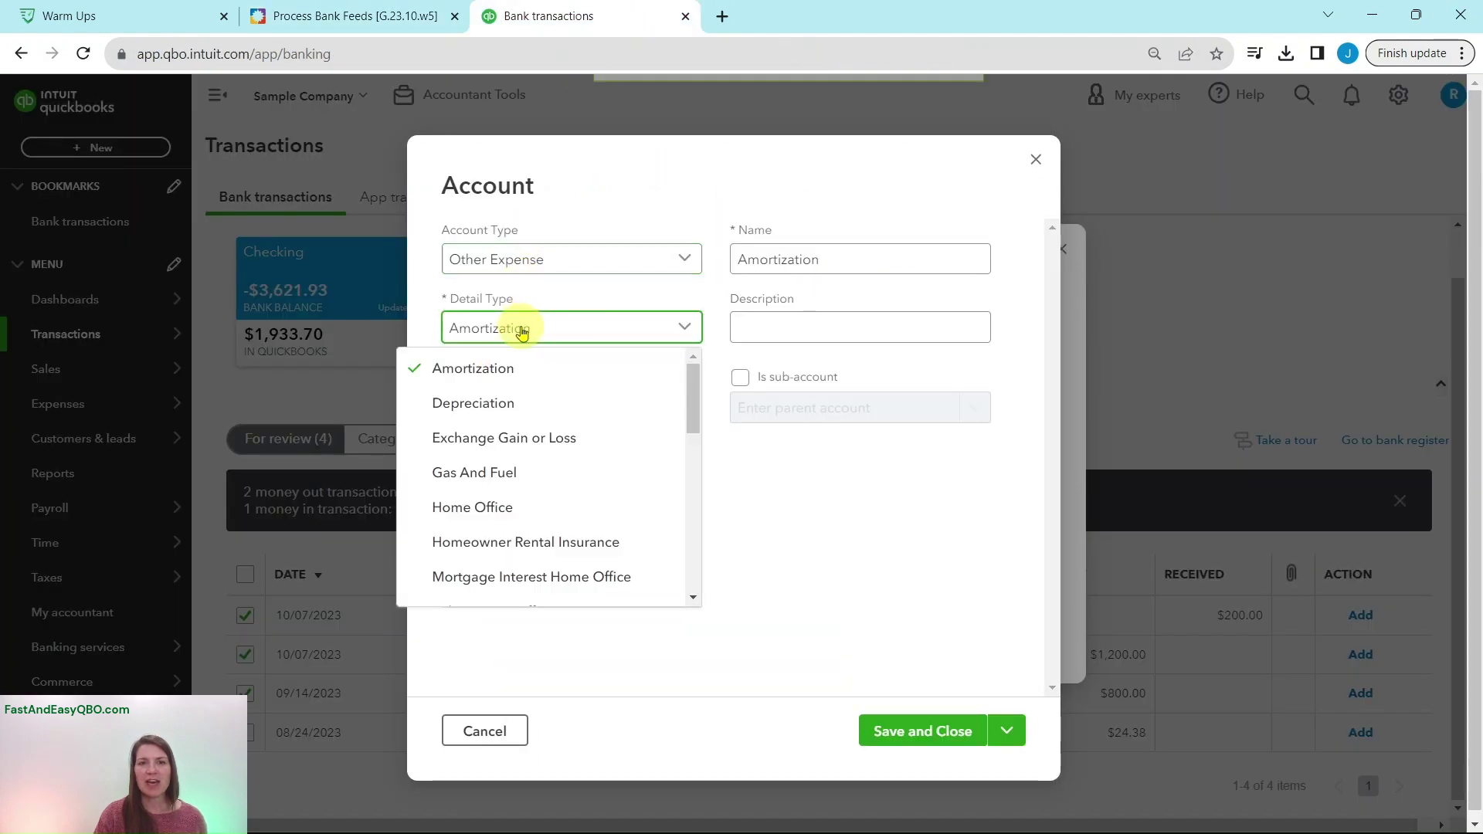
pyautogui.scroll(-3, 520, 410)
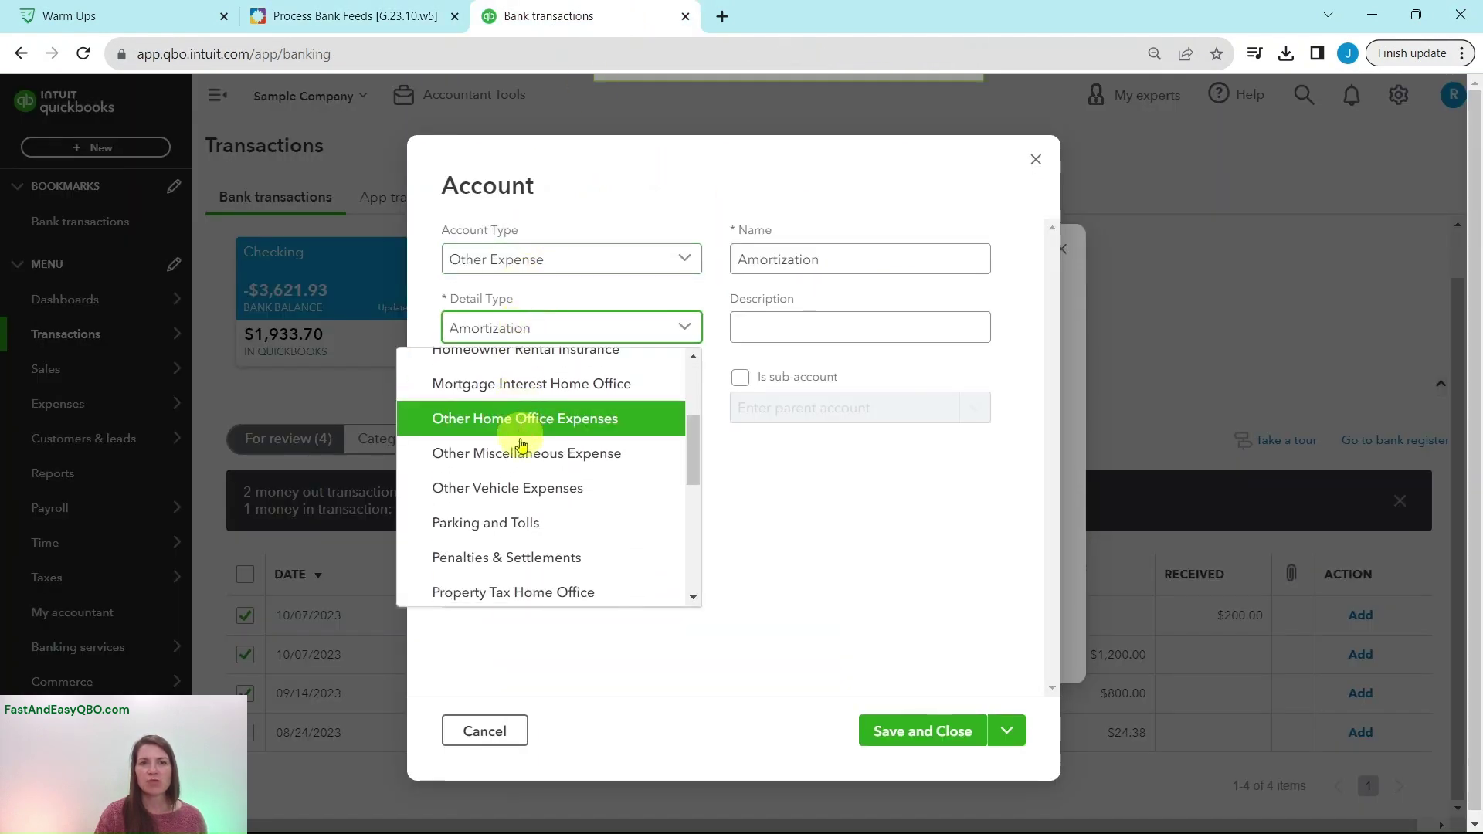
pyautogui.click(457, 461)
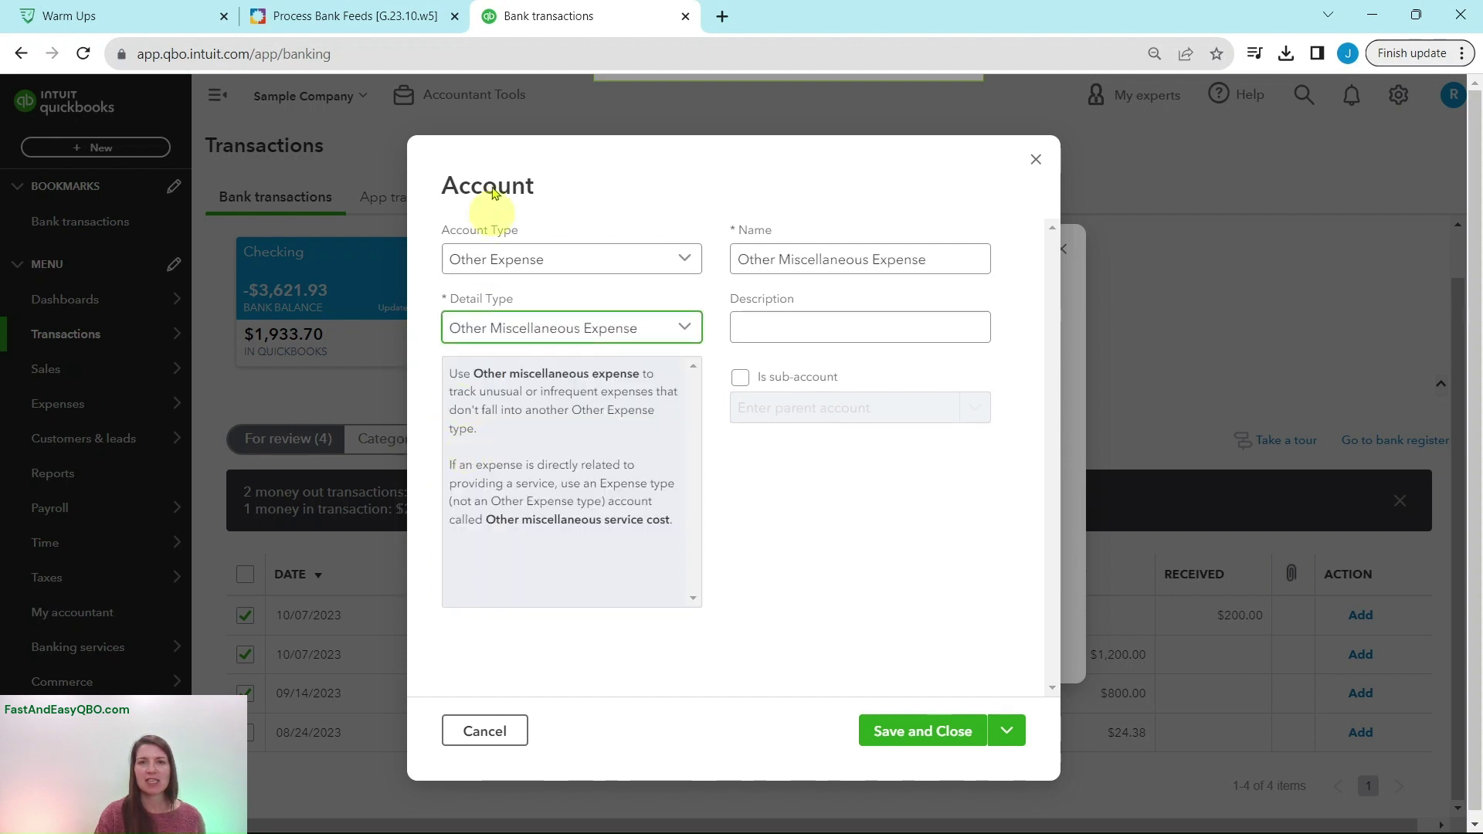
# Step: Reread Step 19 in the exercise, then name the new account "To Be Categorized" in QuickBooks Online
pyautogui.click(389, 30)
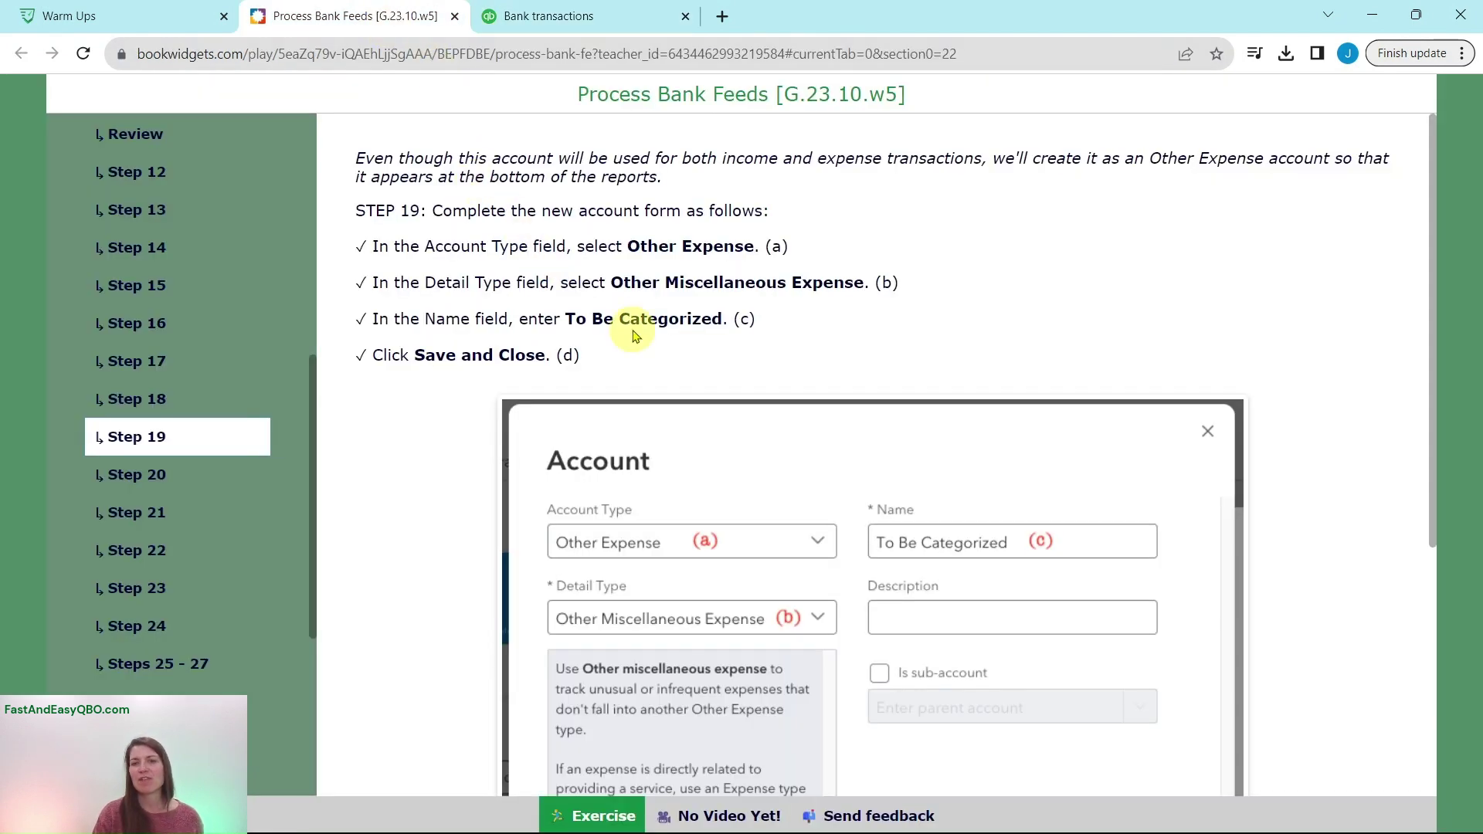
pyautogui.click(605, 22)
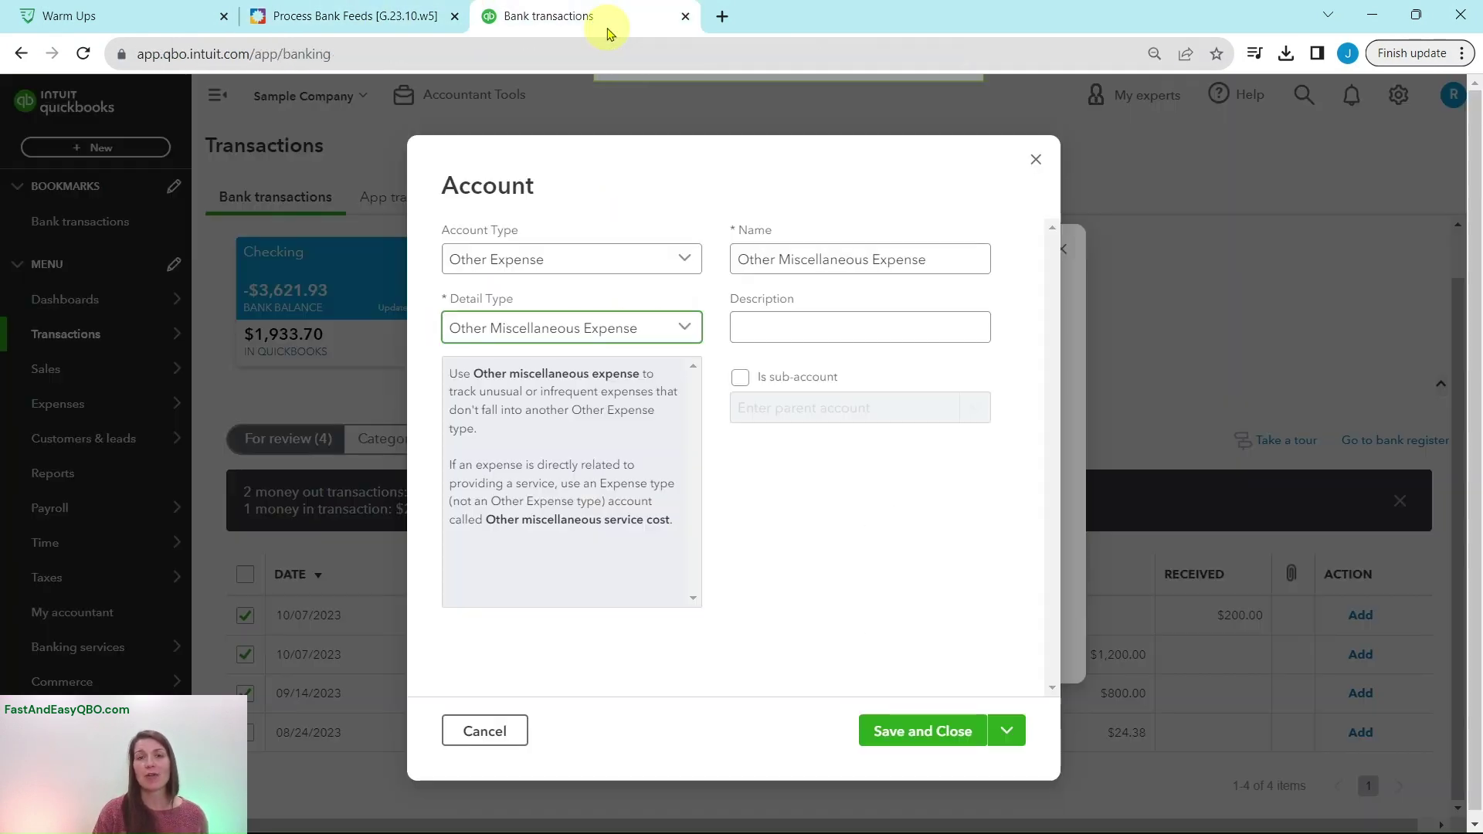
pyautogui.doubleClick(778, 259)
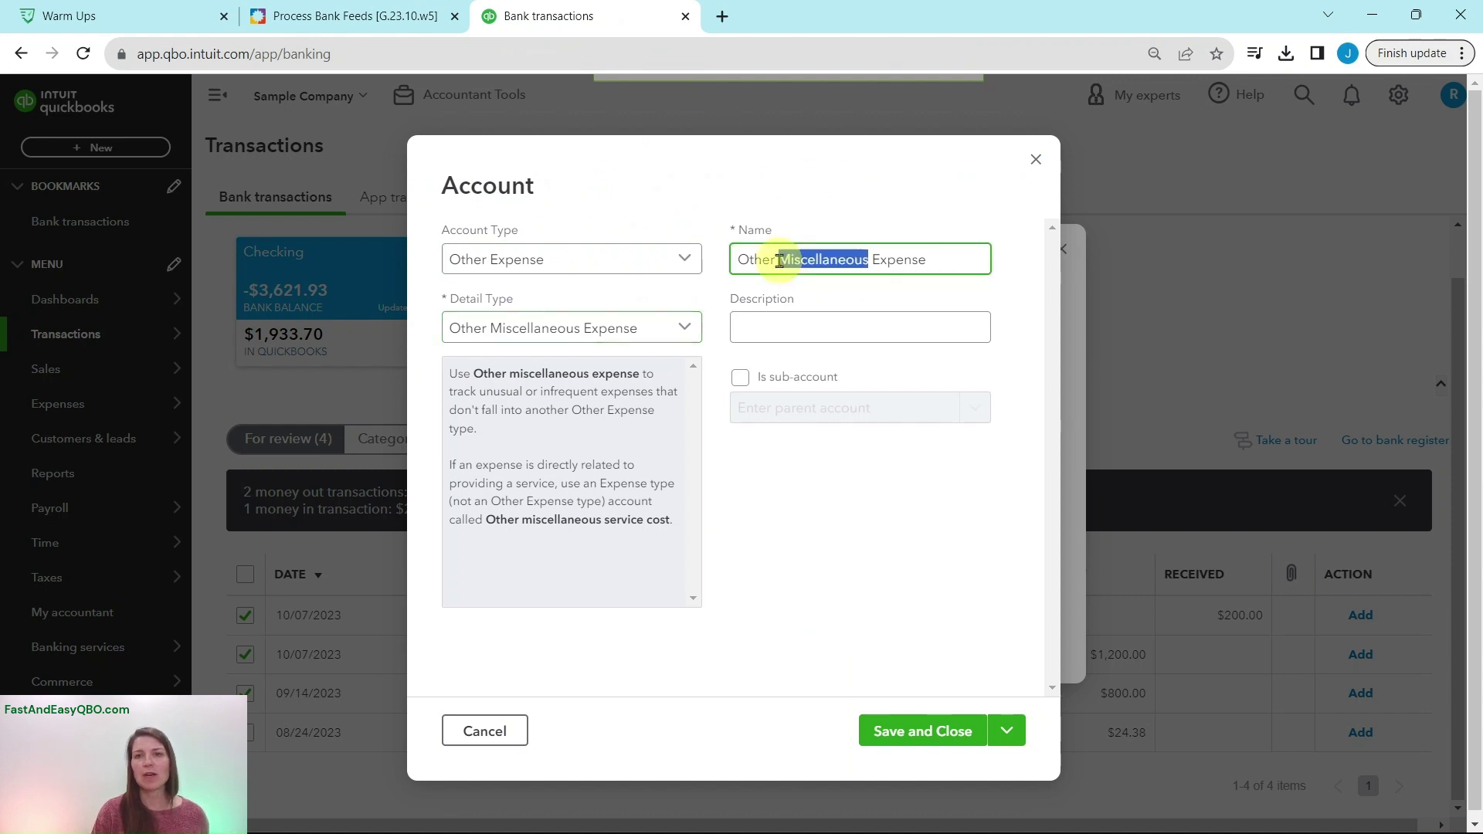
pyautogui.doubleClick(955, 258)
pyautogui.tripleClick(956, 258)
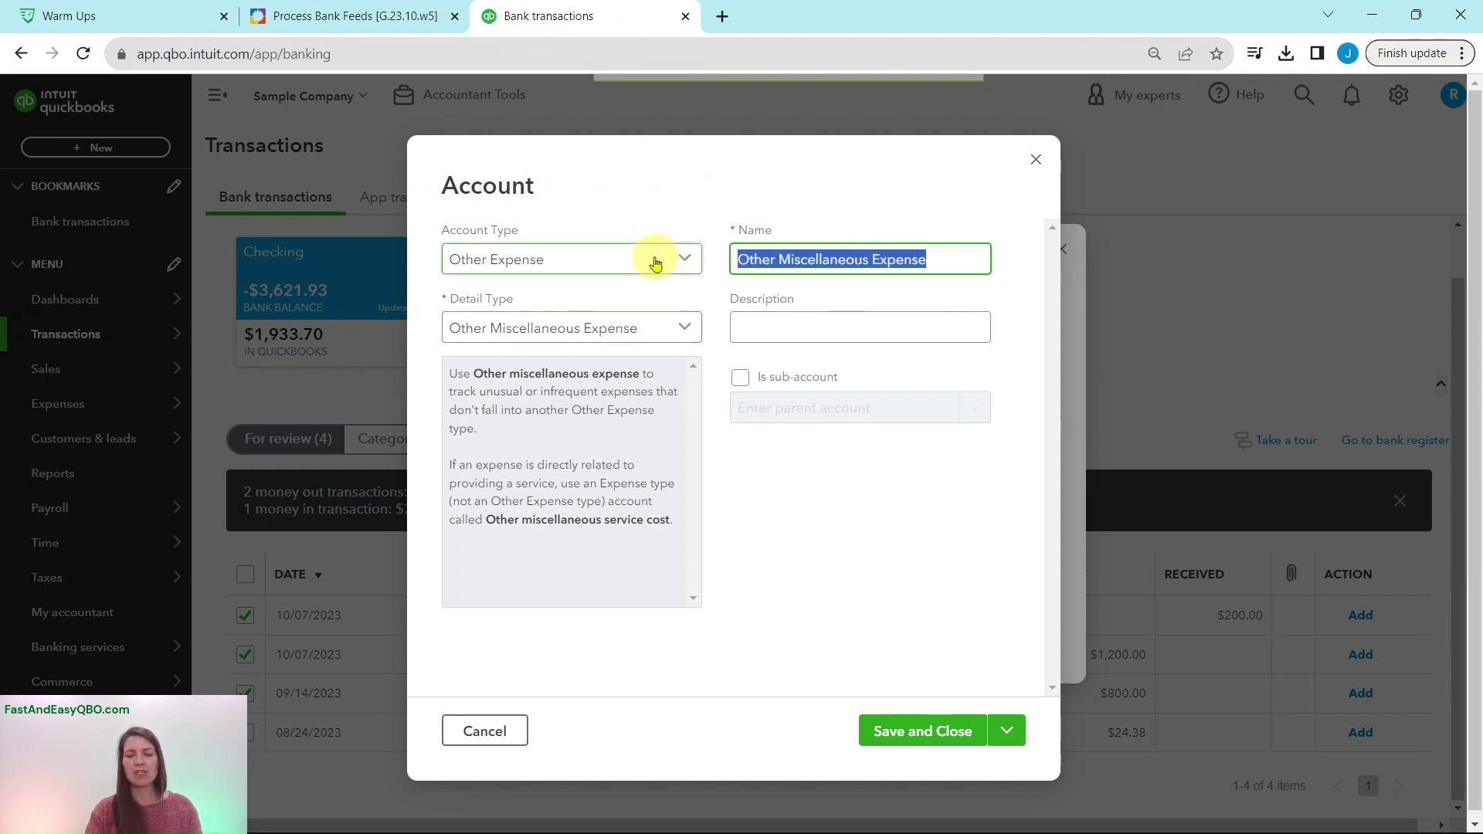
pyautogui.press('BackSpace')
pyautogui.write('To Be Categorized')
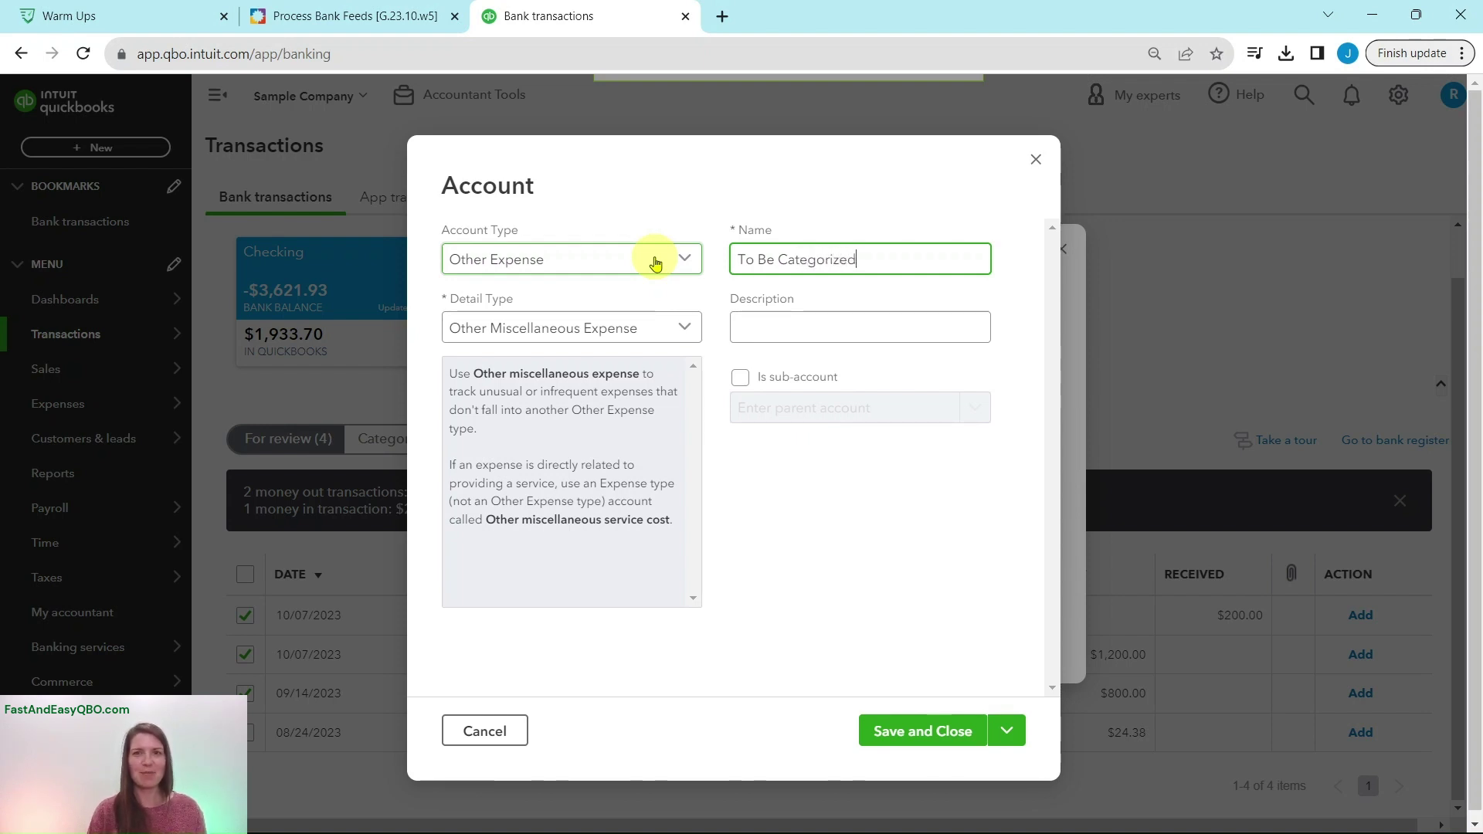
# Step: Recheck Step 19 in the exercise and save the new To Be Categorized account in QuickBooks Online
pyautogui.click(332, 13)
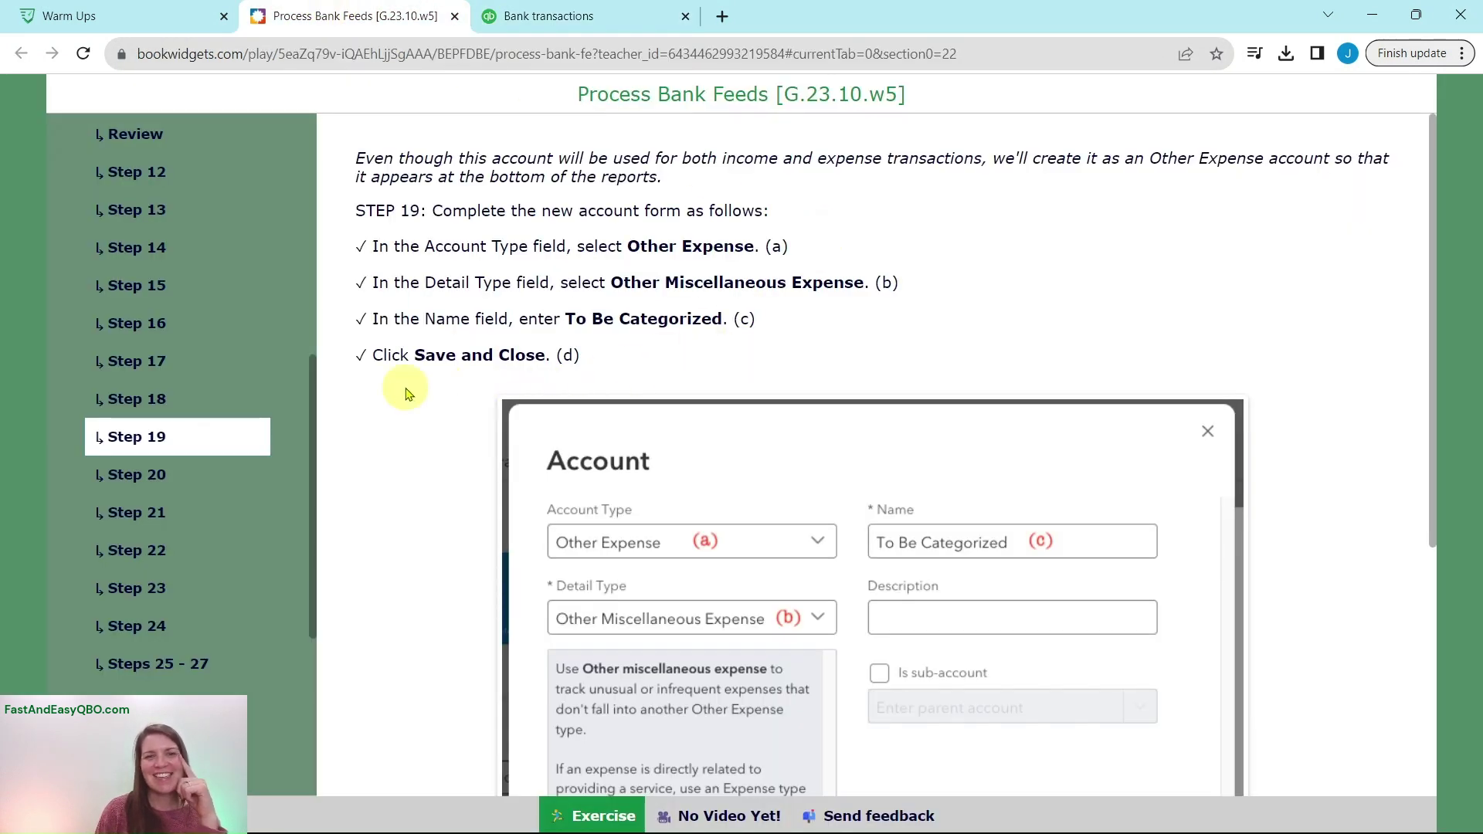
pyautogui.click(560, 16)
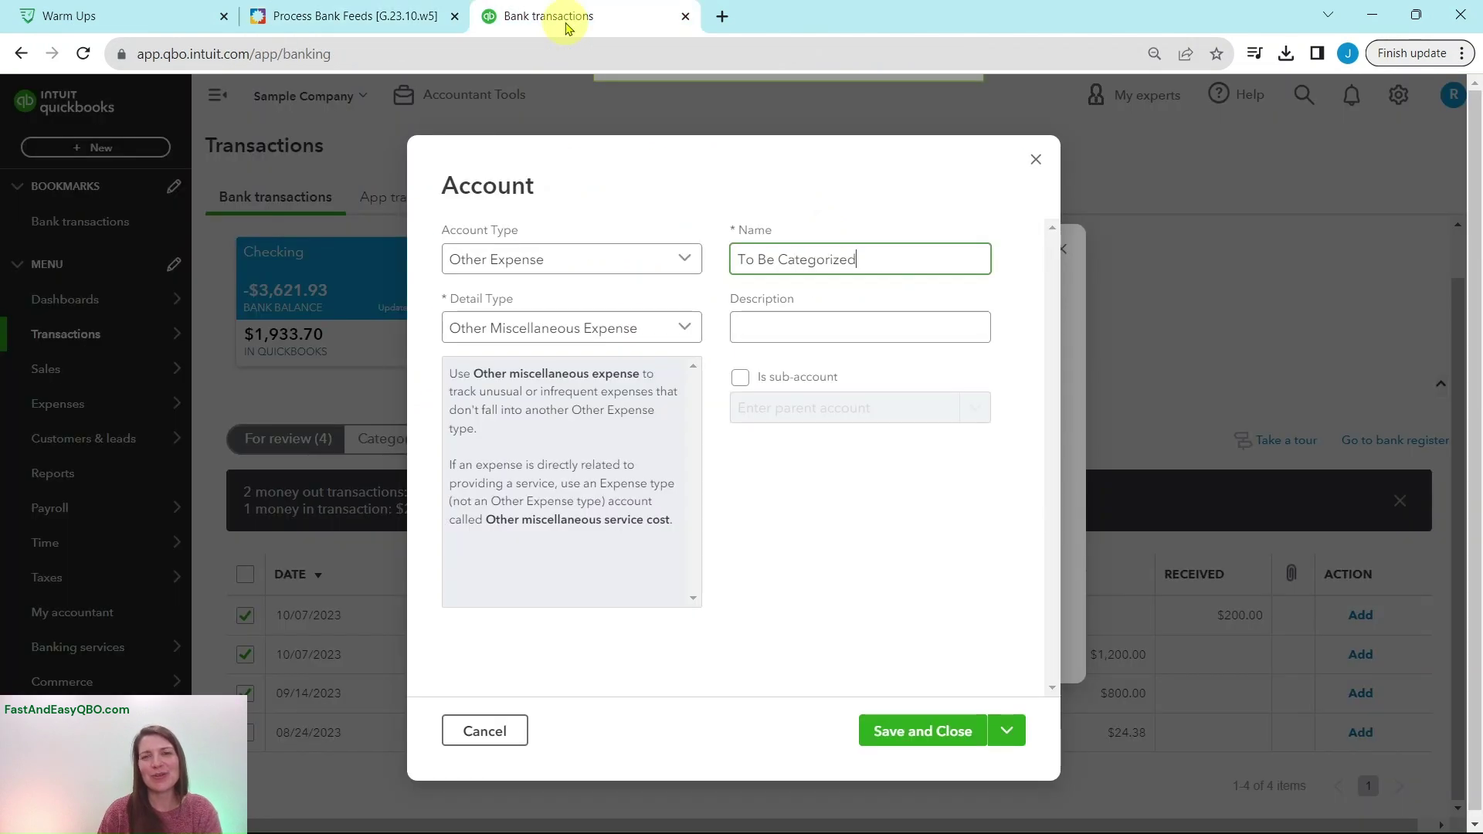
pyautogui.click(927, 733)
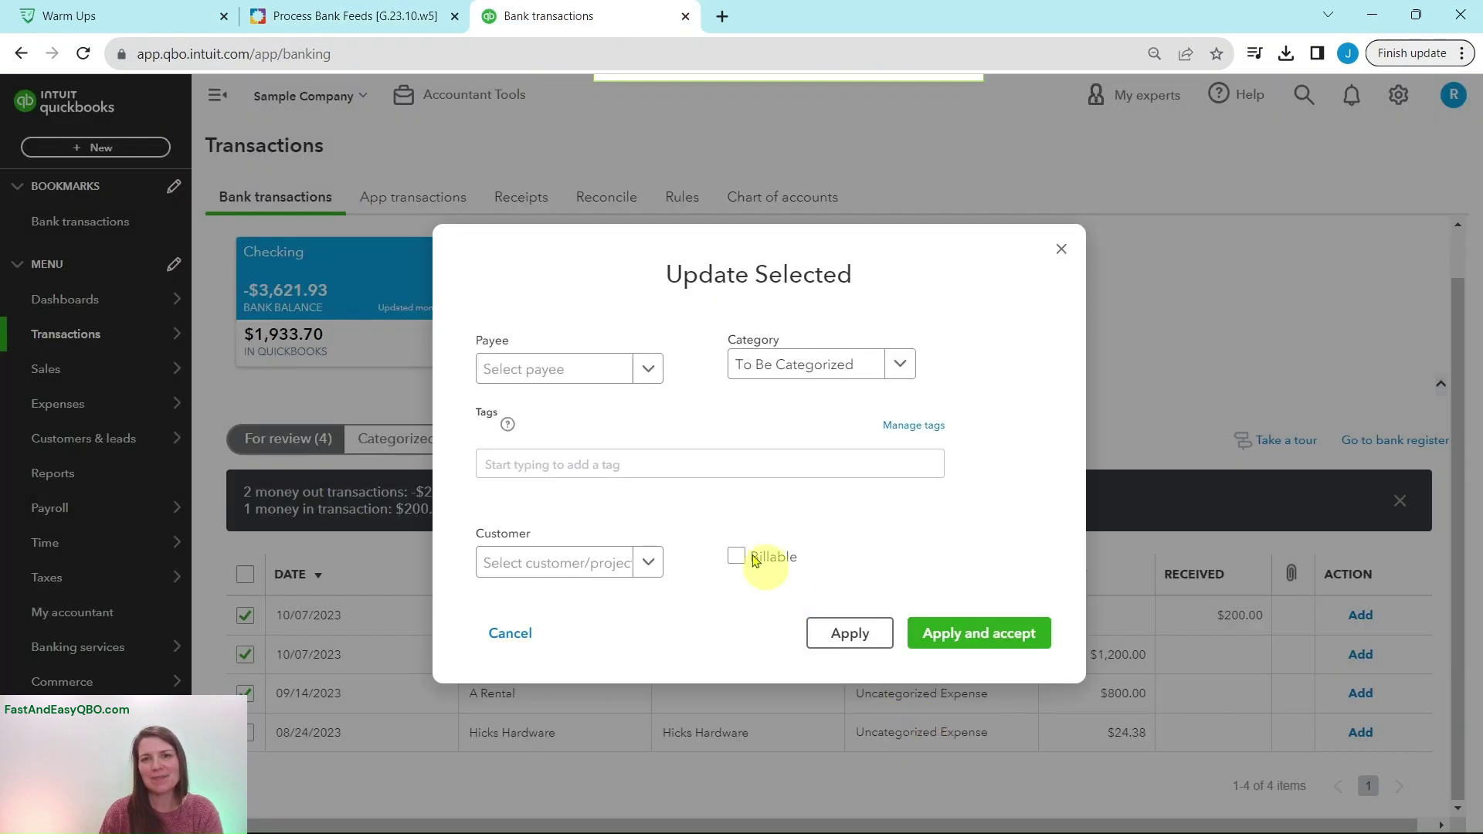
# Step: Read the exercise's Step 20 and apply and accept the To Be Categorized category for the selected A Rental transactions in QuickBooks Online
pyautogui.click(293, 17)
pyautogui.click(146, 473)
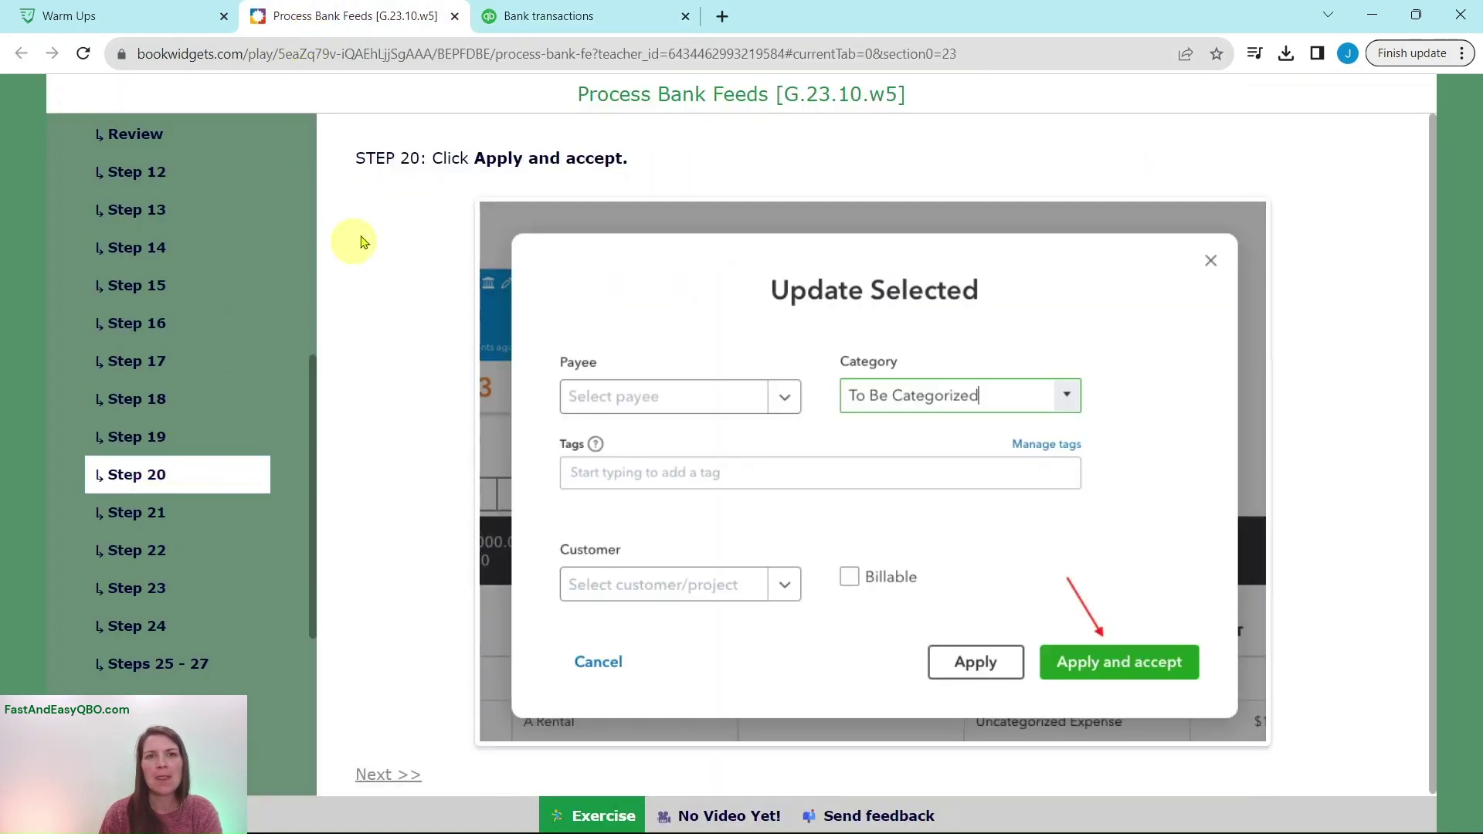
pyautogui.click(613, 16)
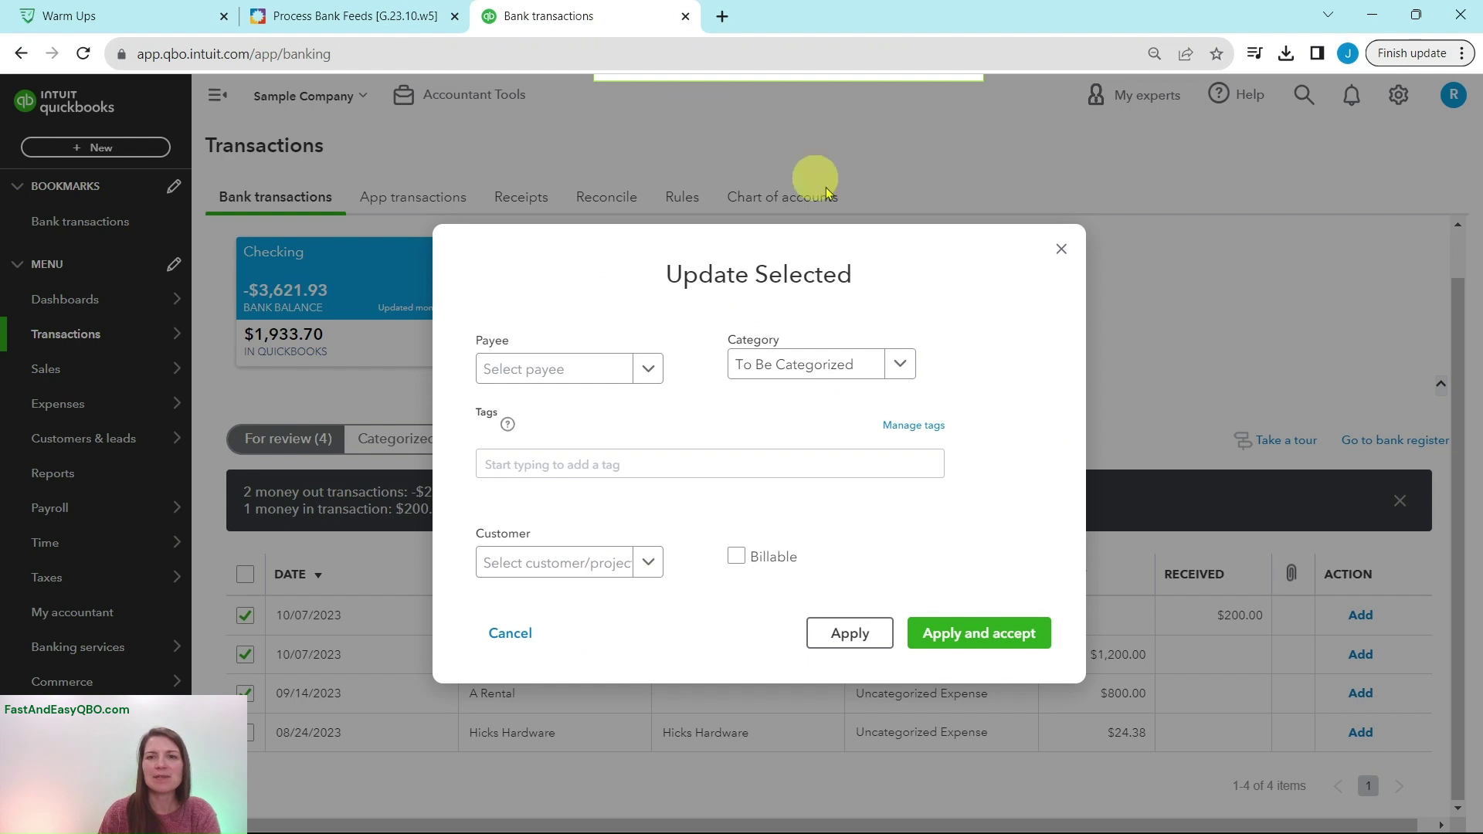
pyautogui.click(976, 636)
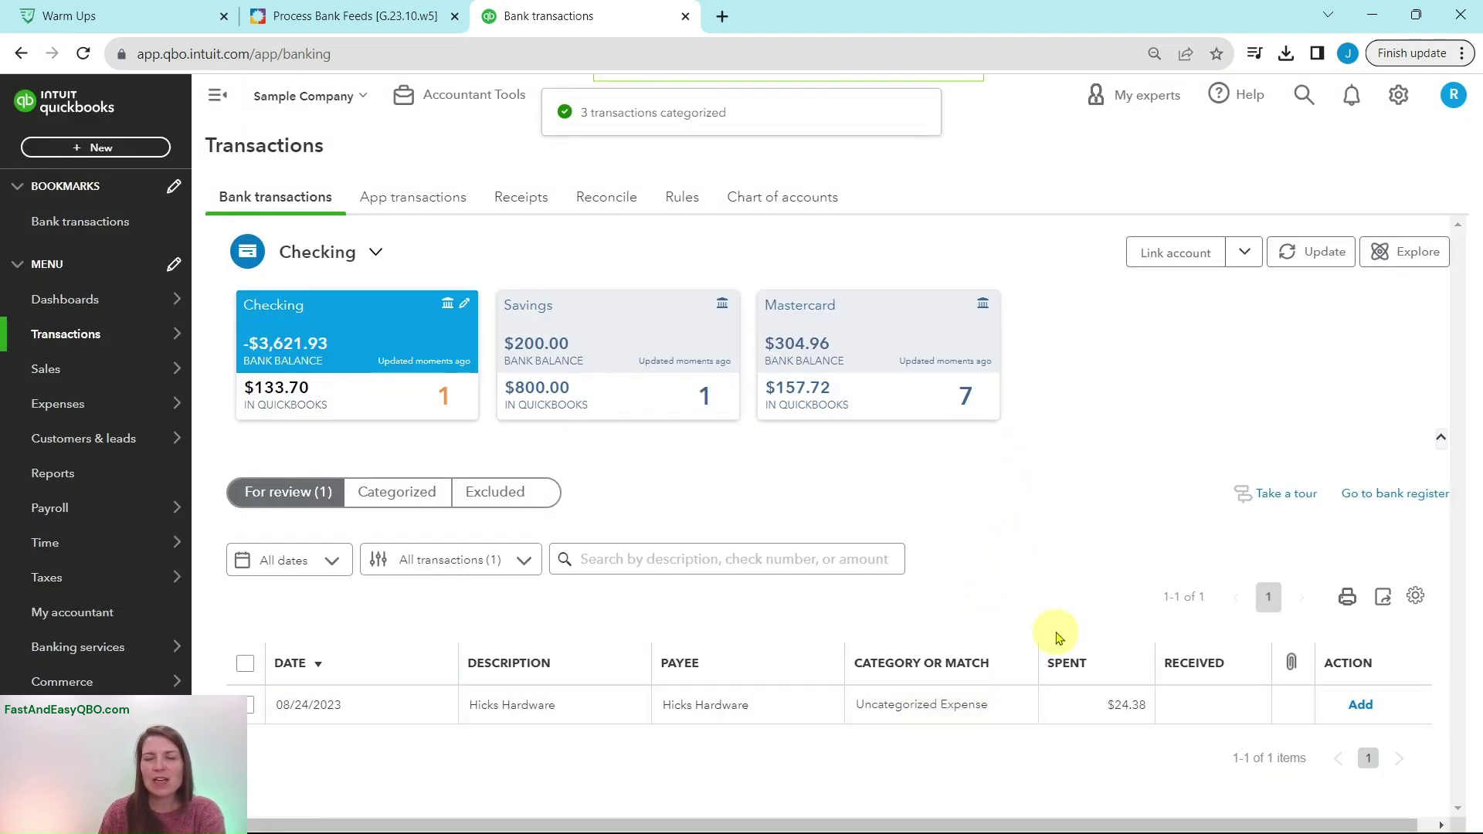
# Step: Read the exercise's Step 21 and look for a match for the Hicks Hardware bank transaction in QuickBooks Online
pyautogui.click(403, 23)
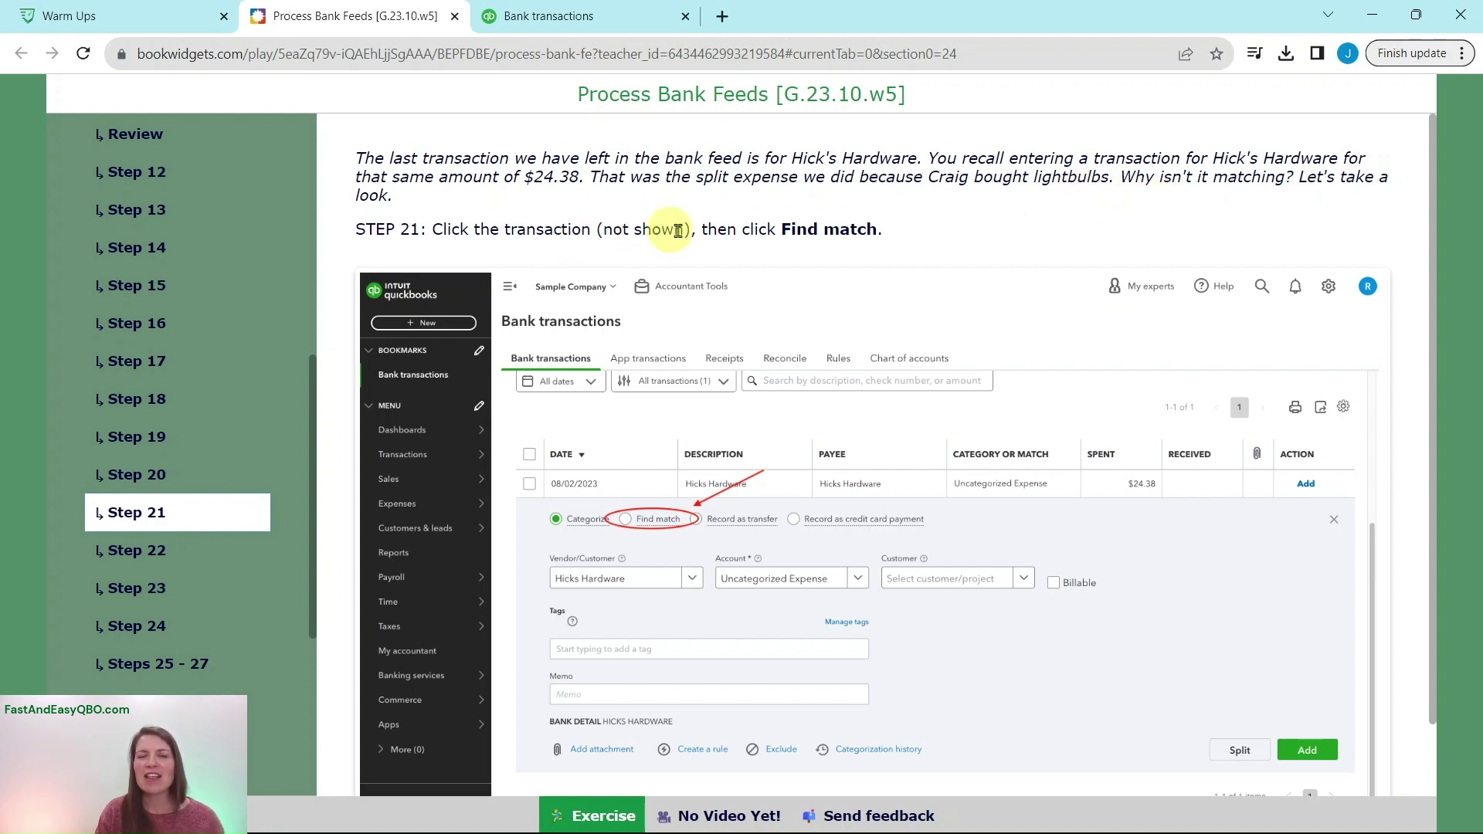
pyautogui.click(592, 30)
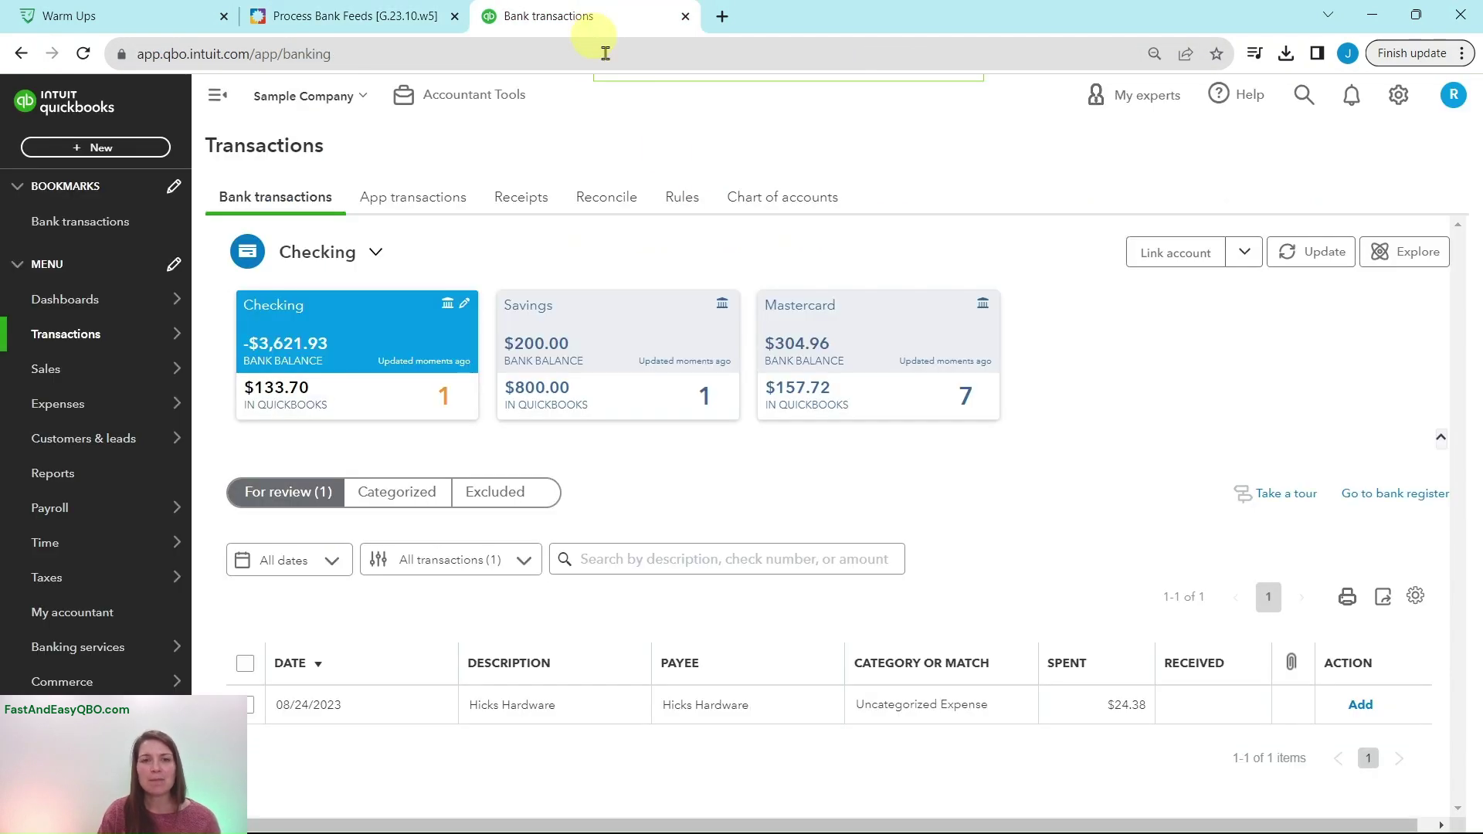
pyautogui.click(878, 707)
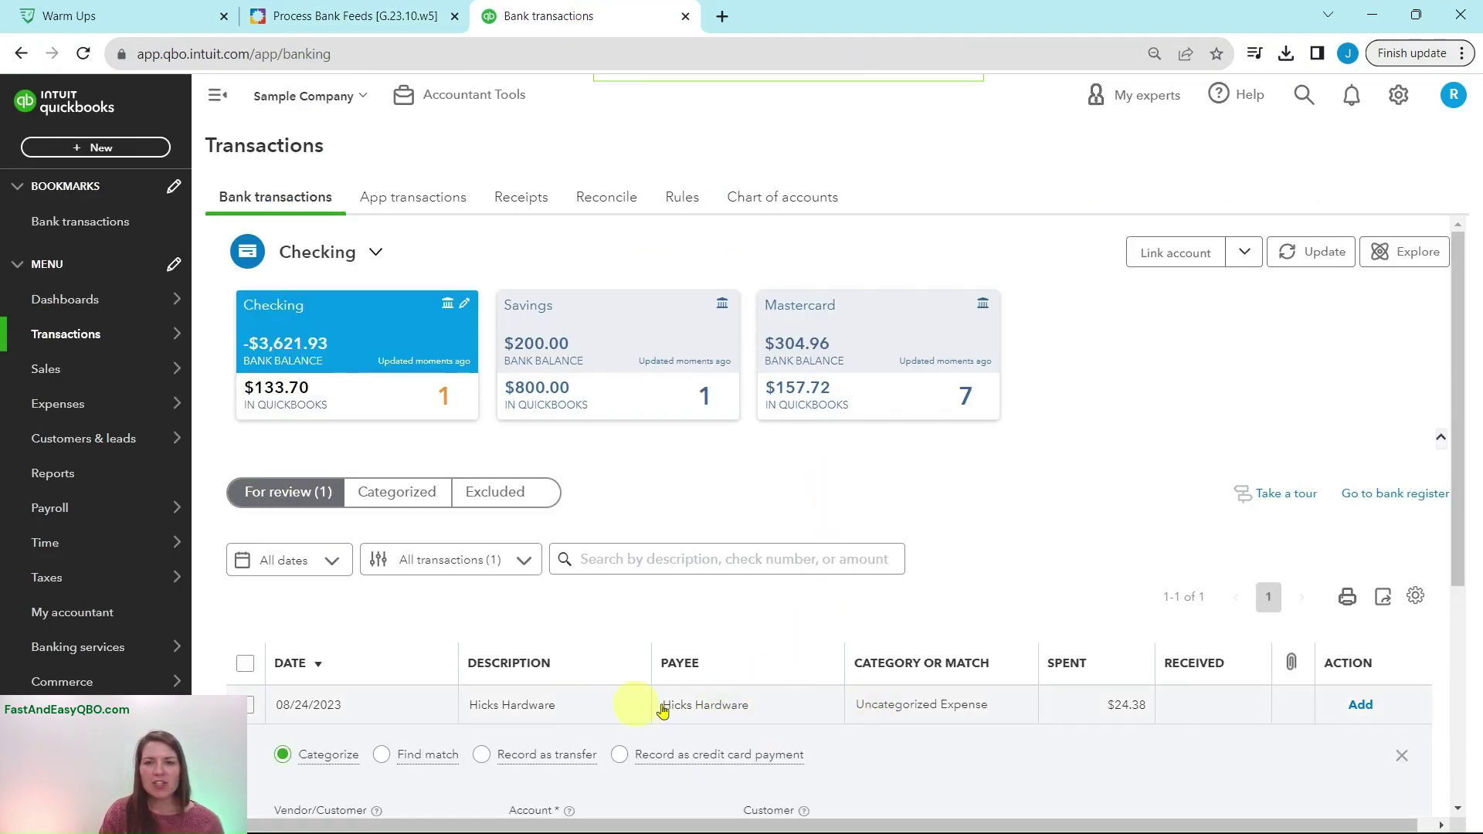
pyautogui.scroll(-5, 915, 641)
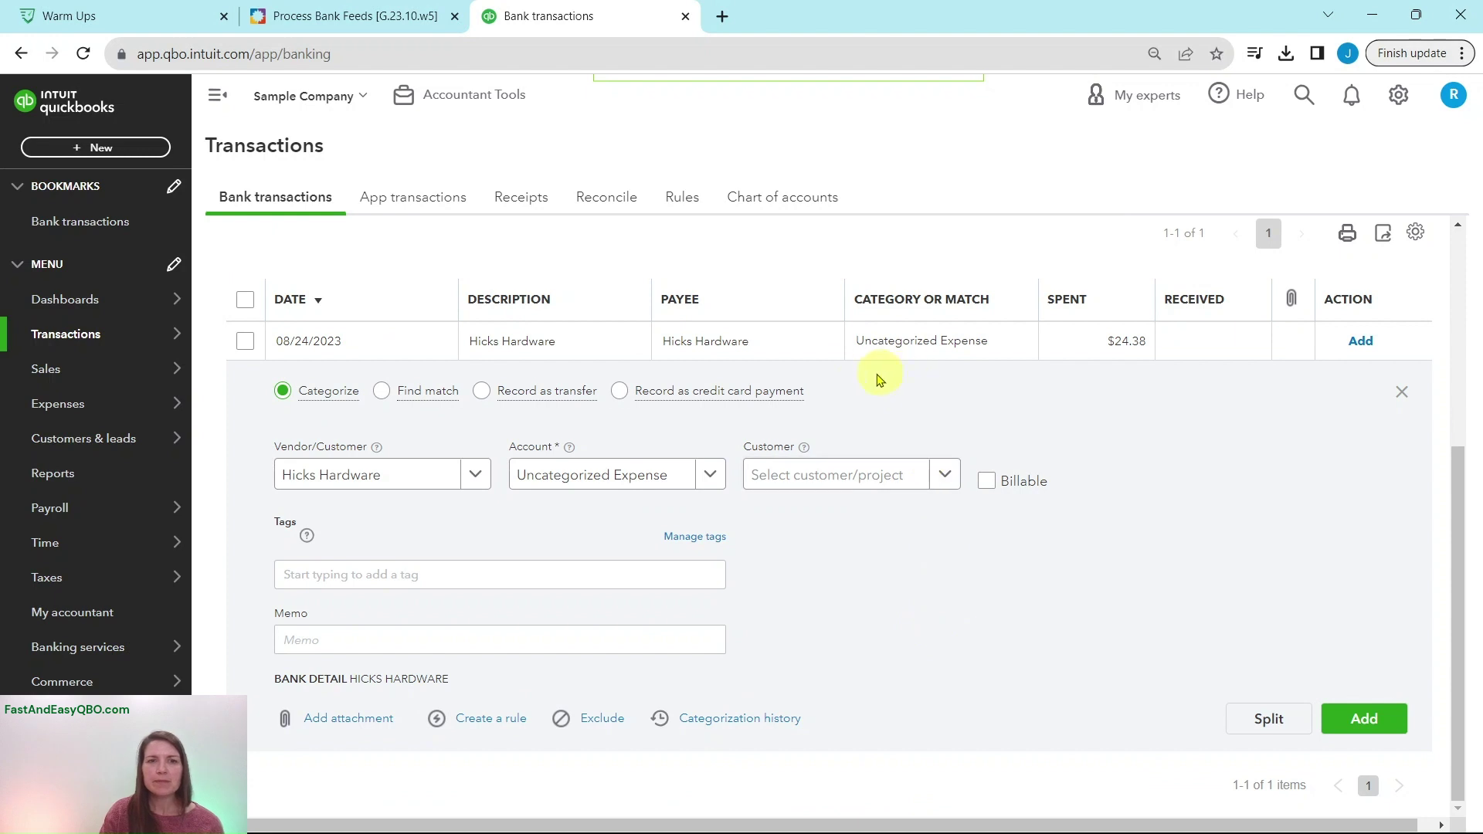
pyautogui.click(381, 392)
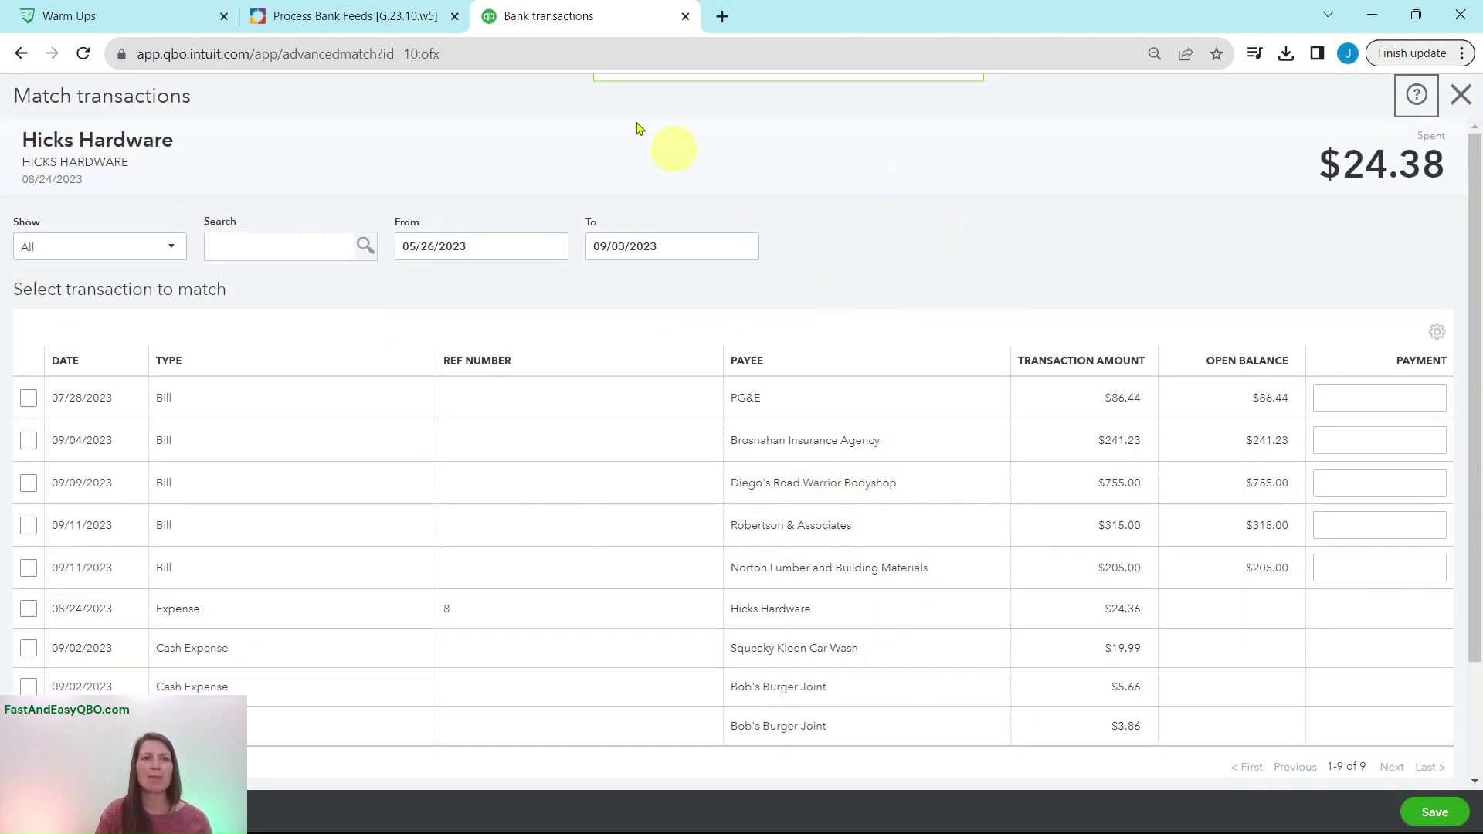
# Step: Read the exercise's Step 22, review the possible matches for Hicks Hardware in QuickBooks Online, and leave the matching form without saving
pyautogui.click(355, 17)
pyautogui.click(172, 553)
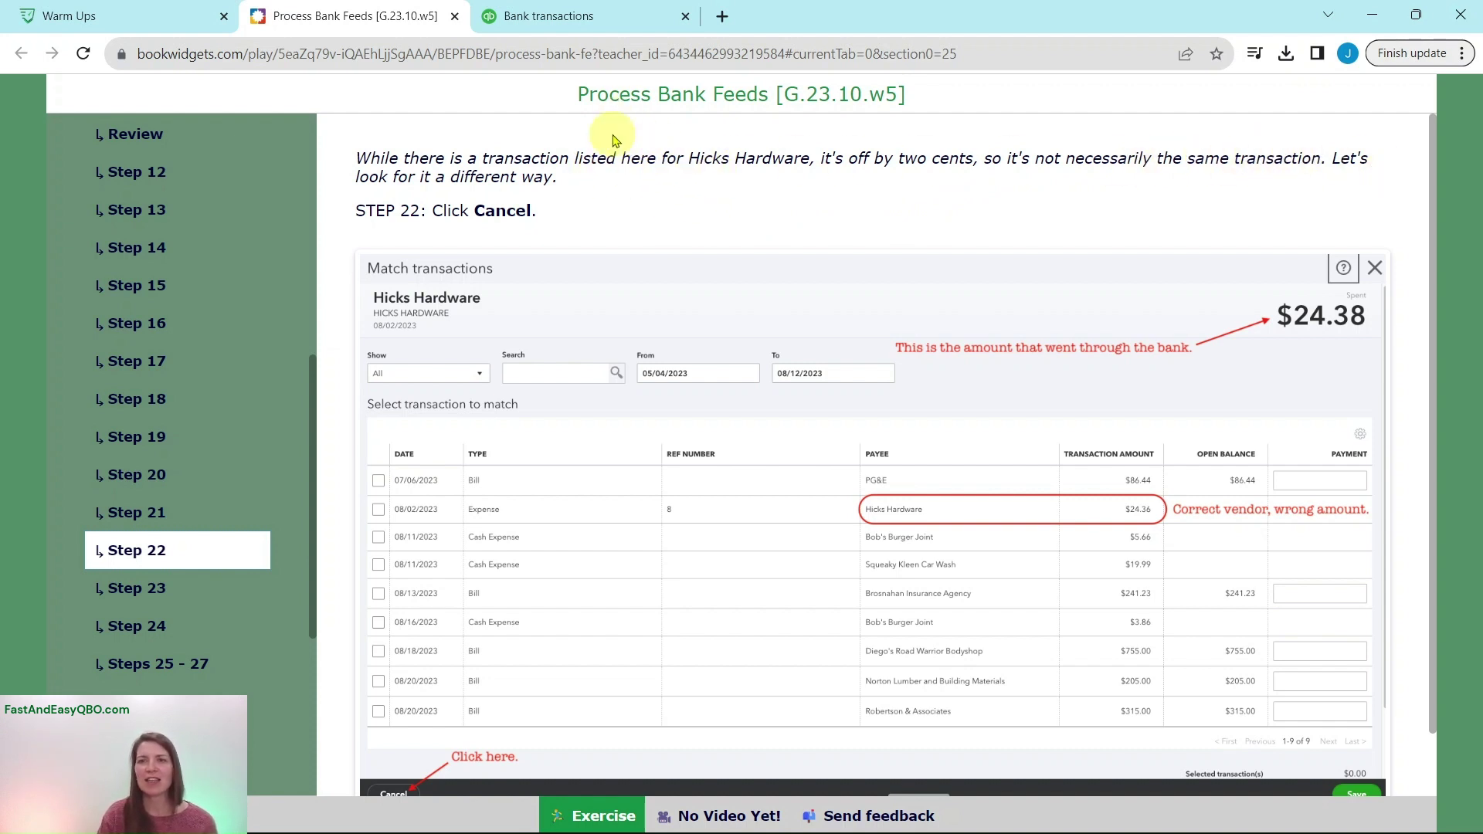
pyautogui.click(632, 19)
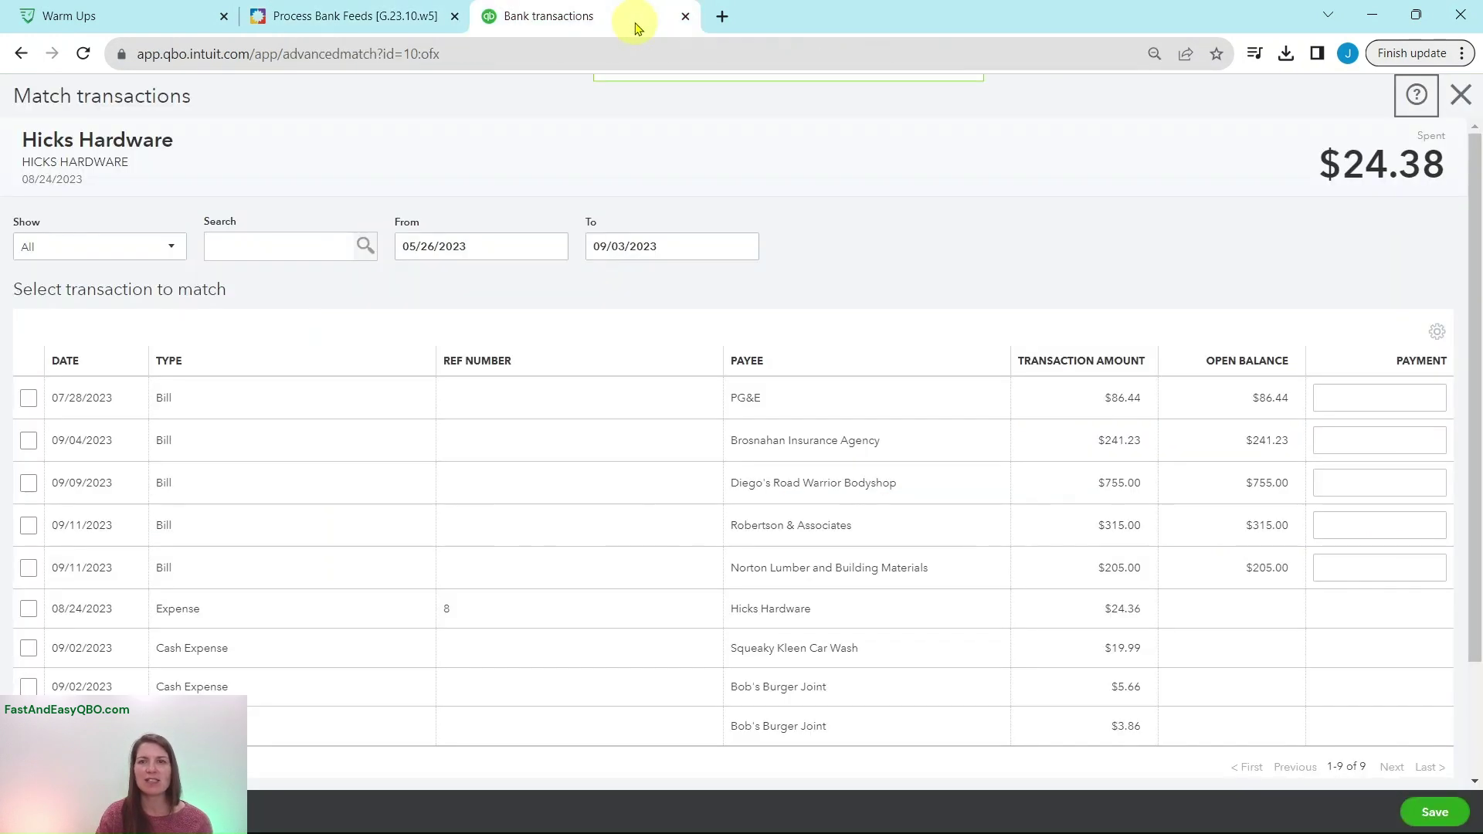
pyautogui.scroll(-2, 1334, 326)
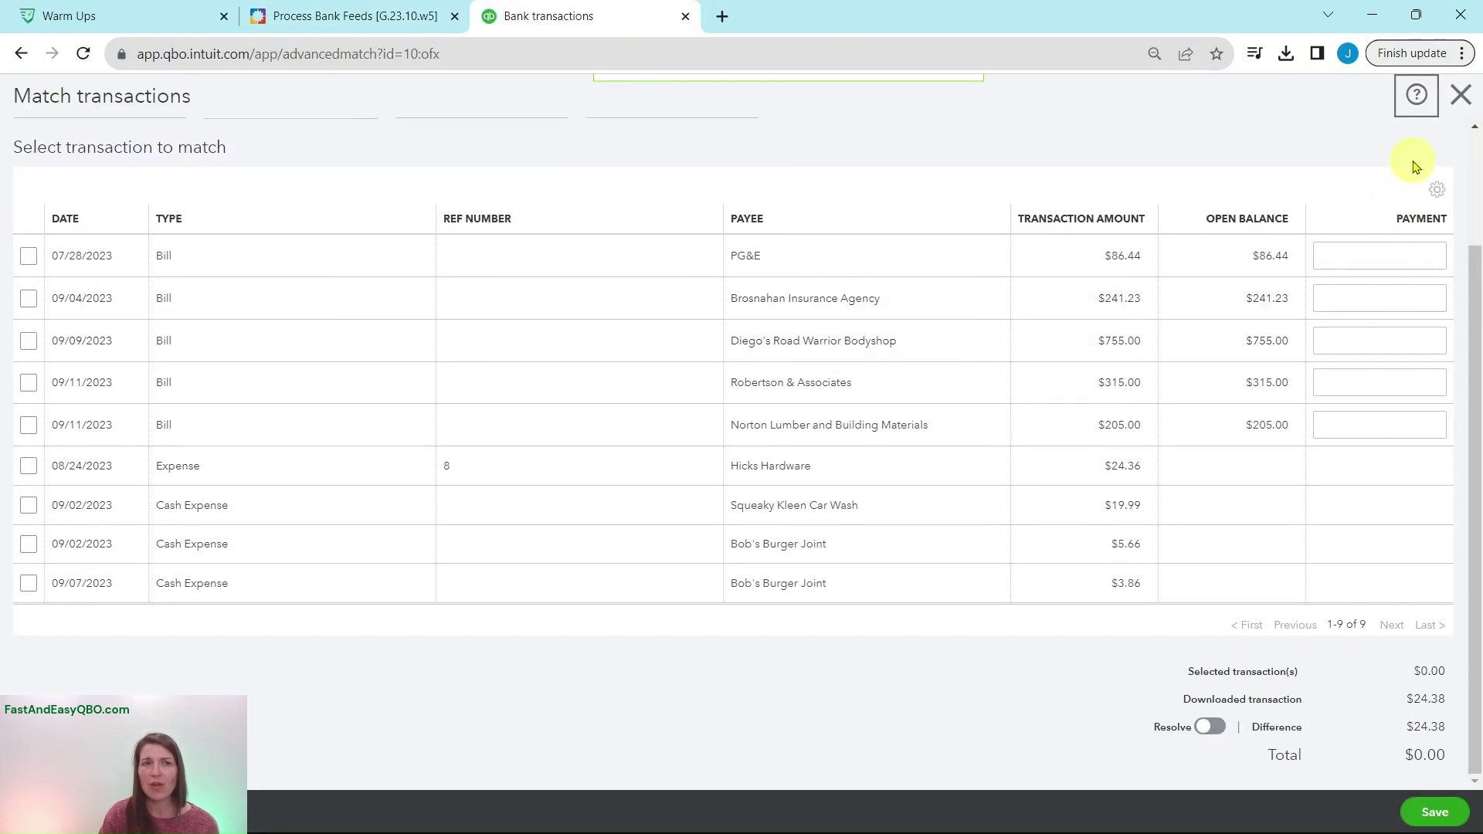
pyautogui.scroll(2, 1415, 207)
pyautogui.click(1462, 95)
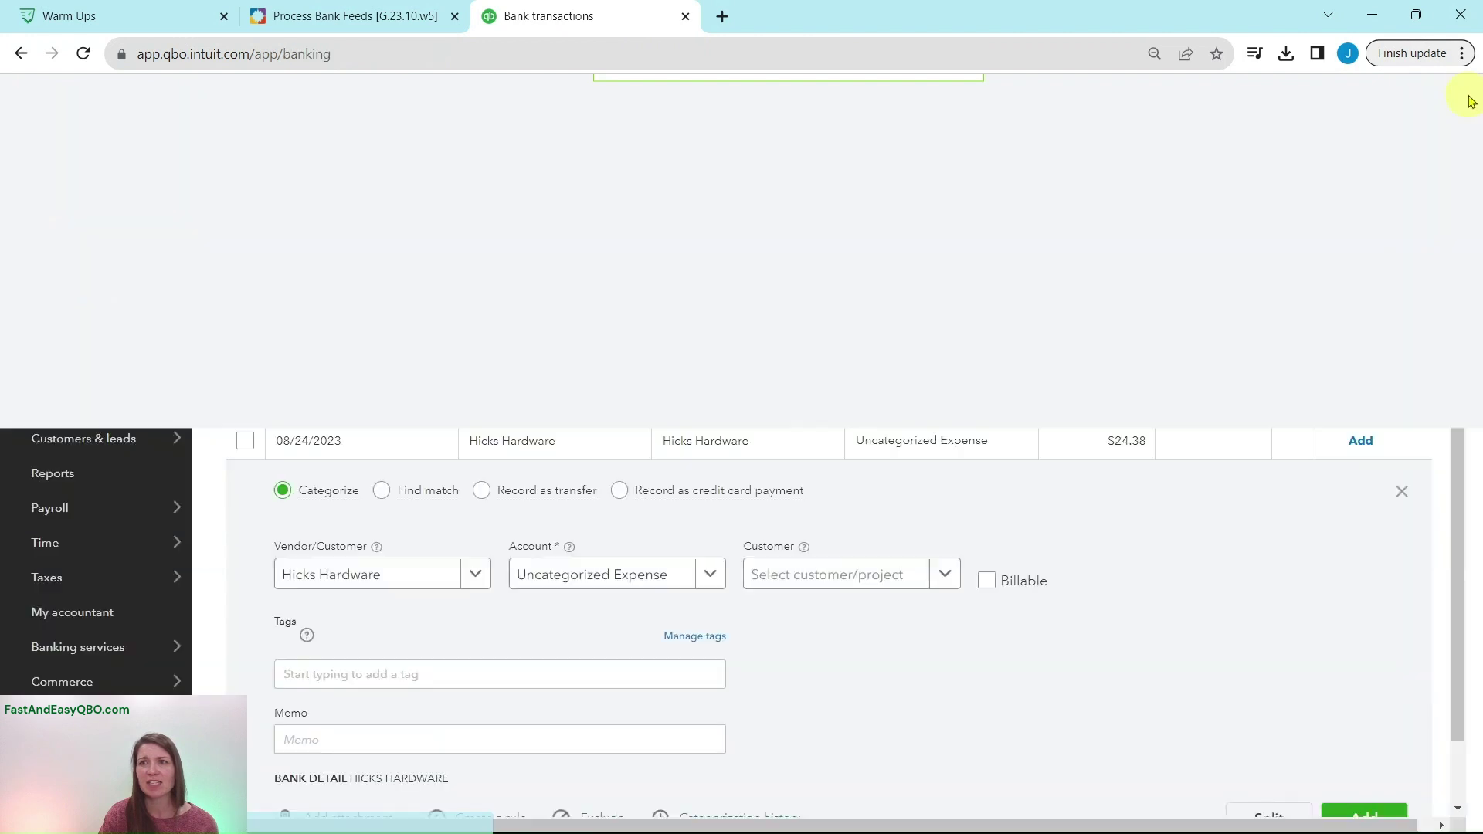
# Step: Read the exercise's Step 23 and open the Advanced Search for transactions in QuickBooks Online
pyautogui.click(360, 19)
pyautogui.click(139, 587)
pyautogui.scroll(-2, 155, 466)
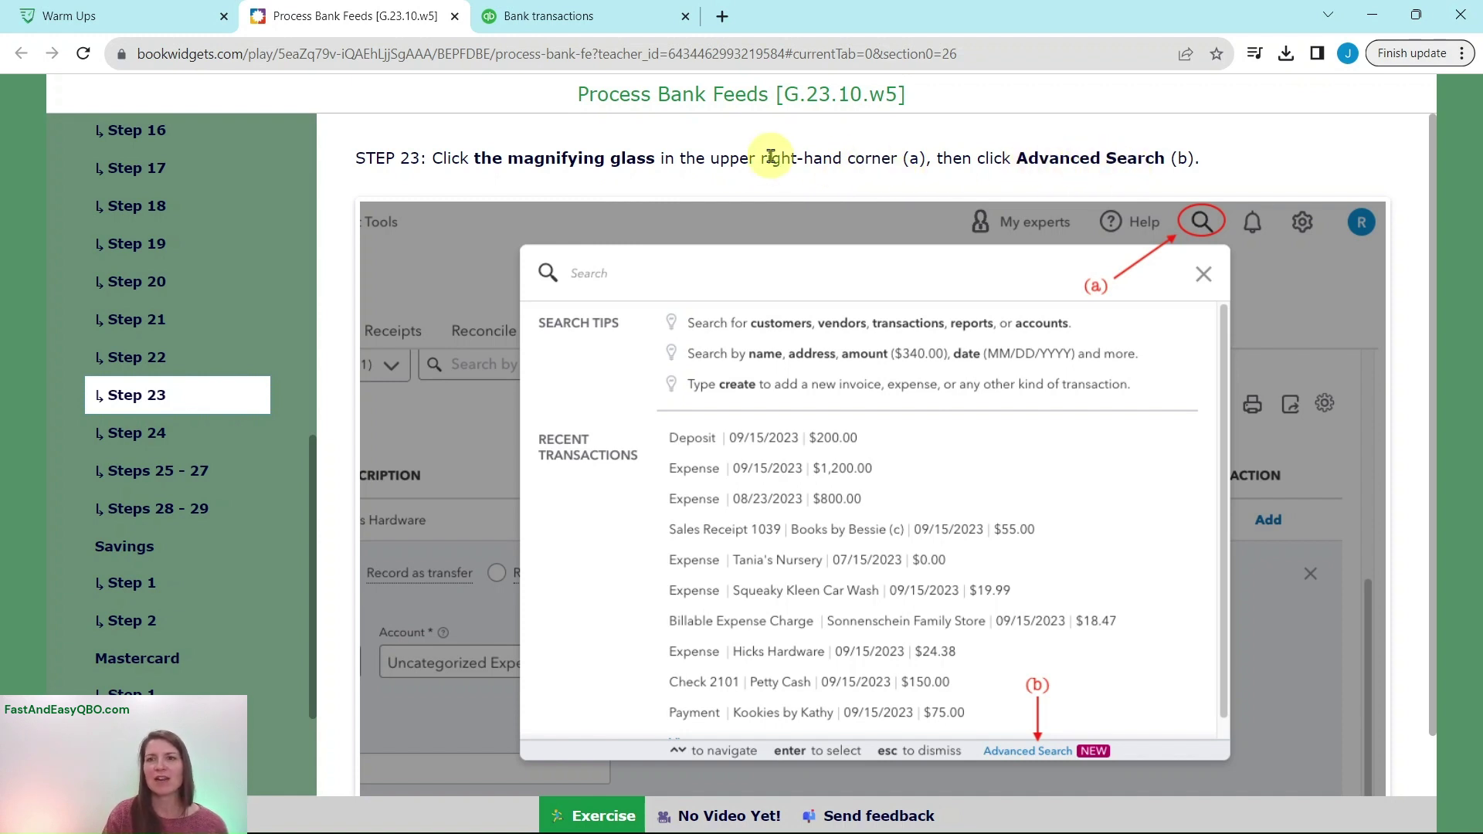
pyautogui.click(630, 24)
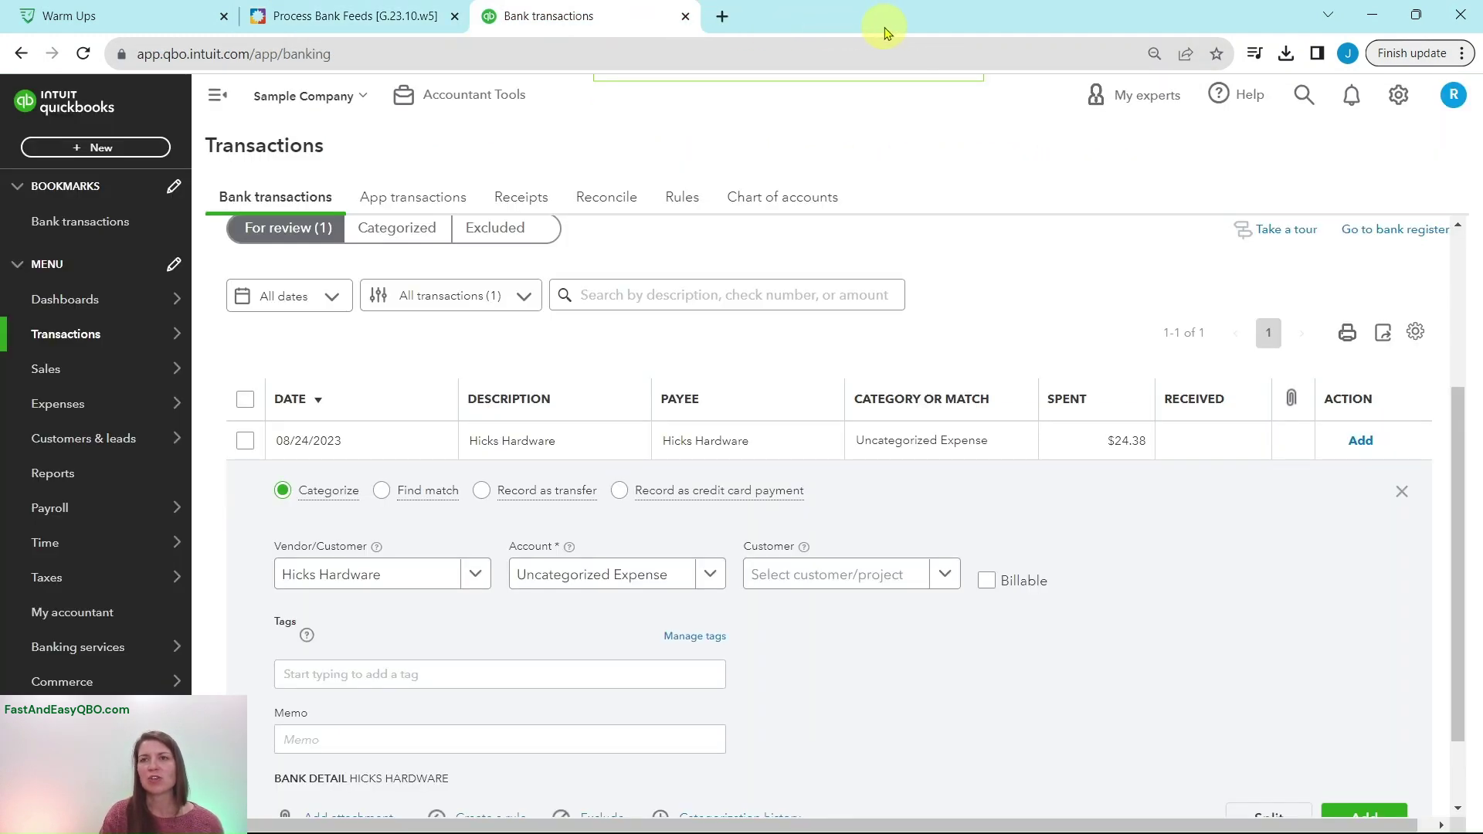
pyautogui.click(1305, 99)
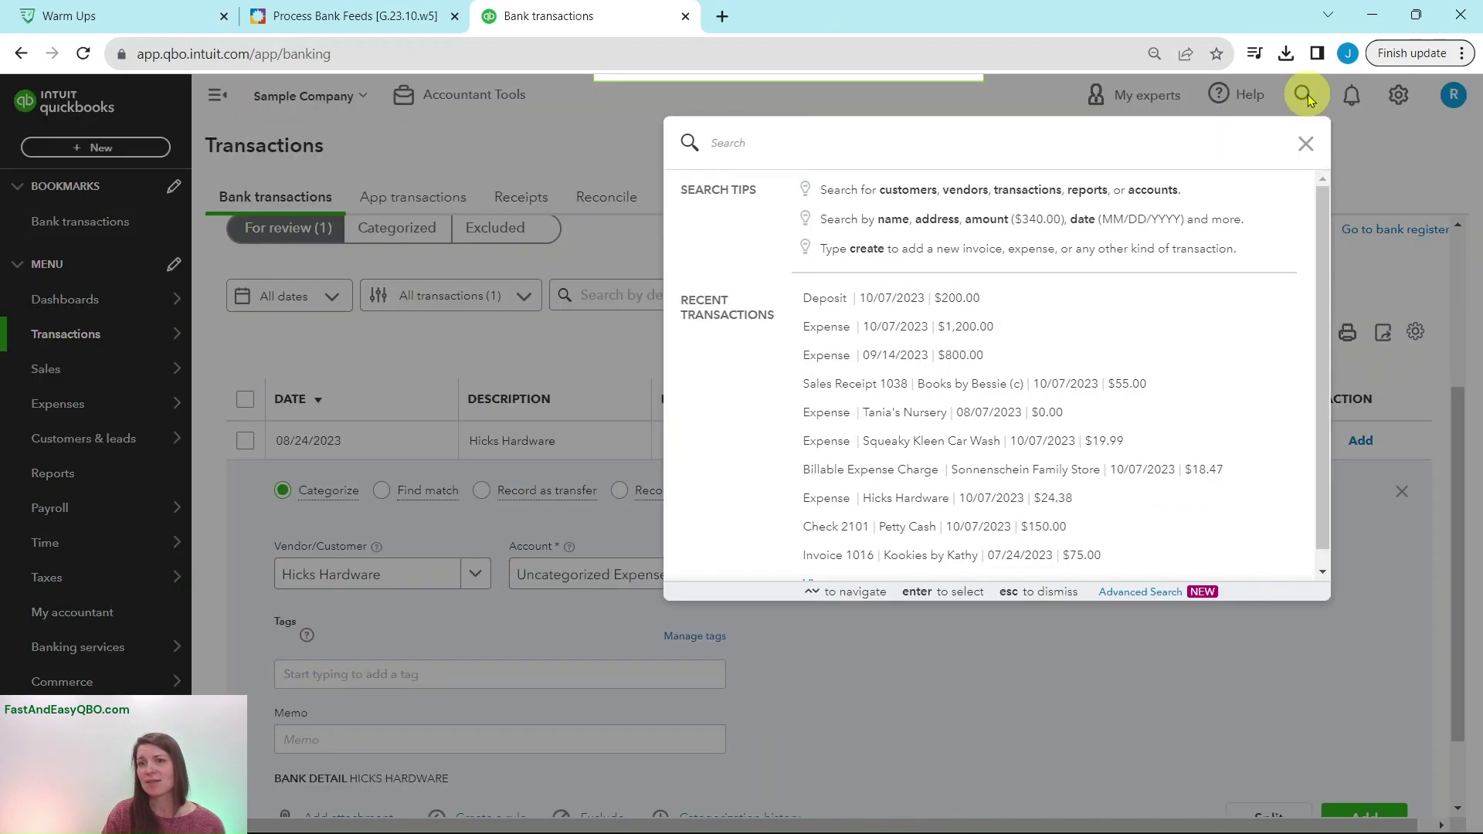
pyautogui.click(1129, 593)
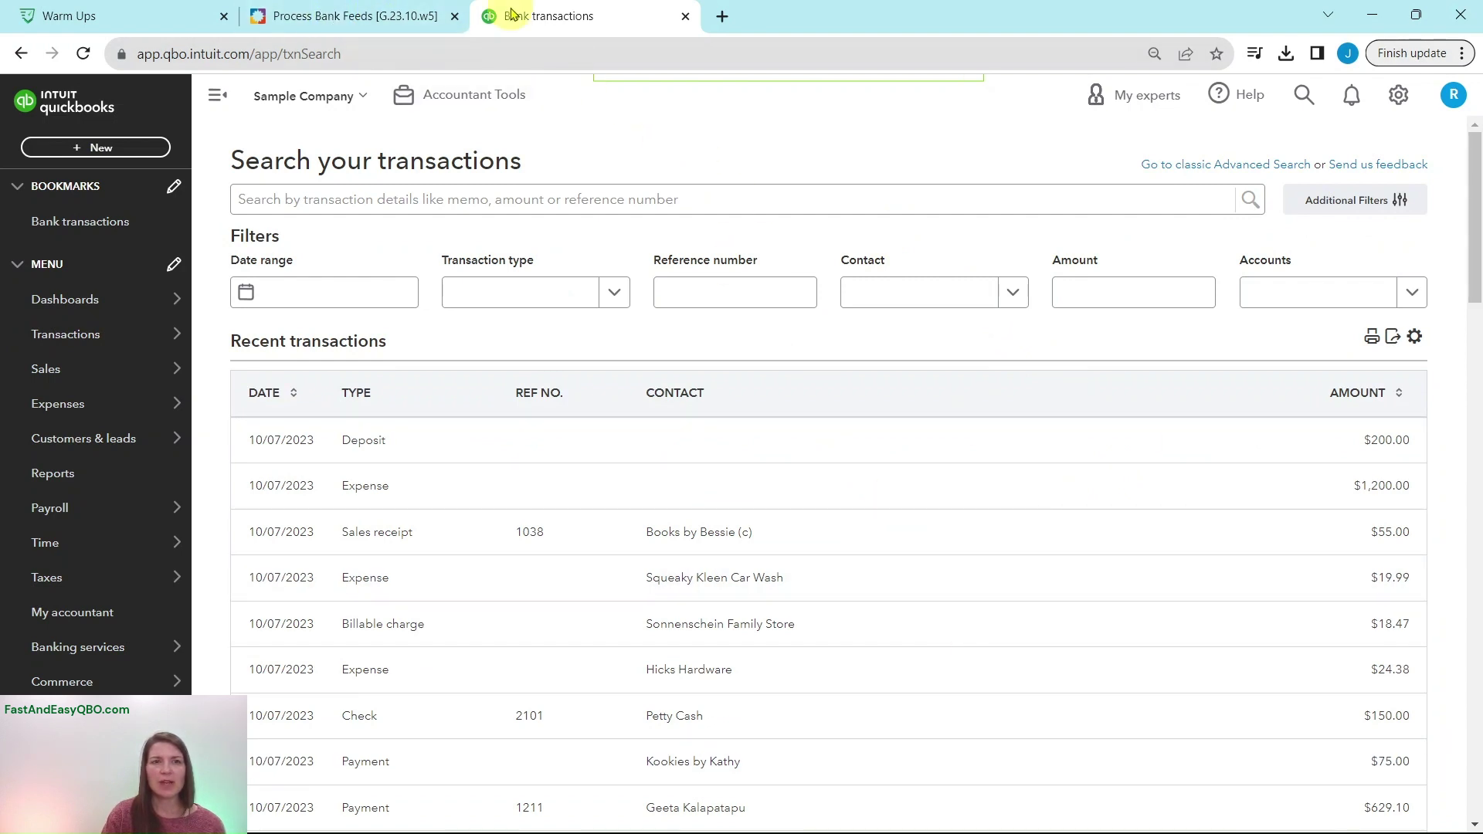
# Step: Read the exercise's Step 24 and open the $24.38 Hicks Hardware expense from the recent transactions in QuickBooks Online
pyautogui.click(389, 17)
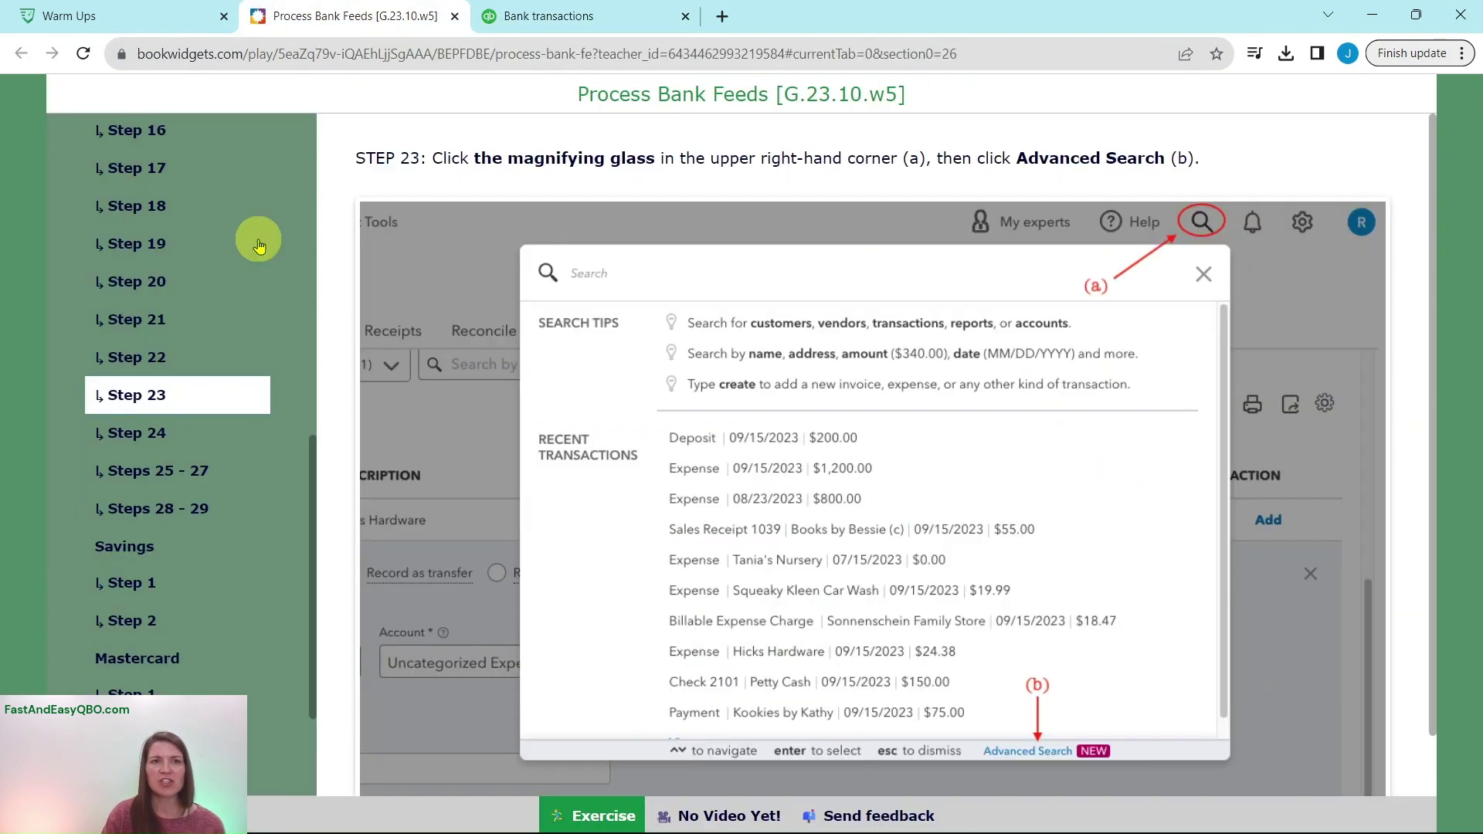
pyautogui.click(128, 432)
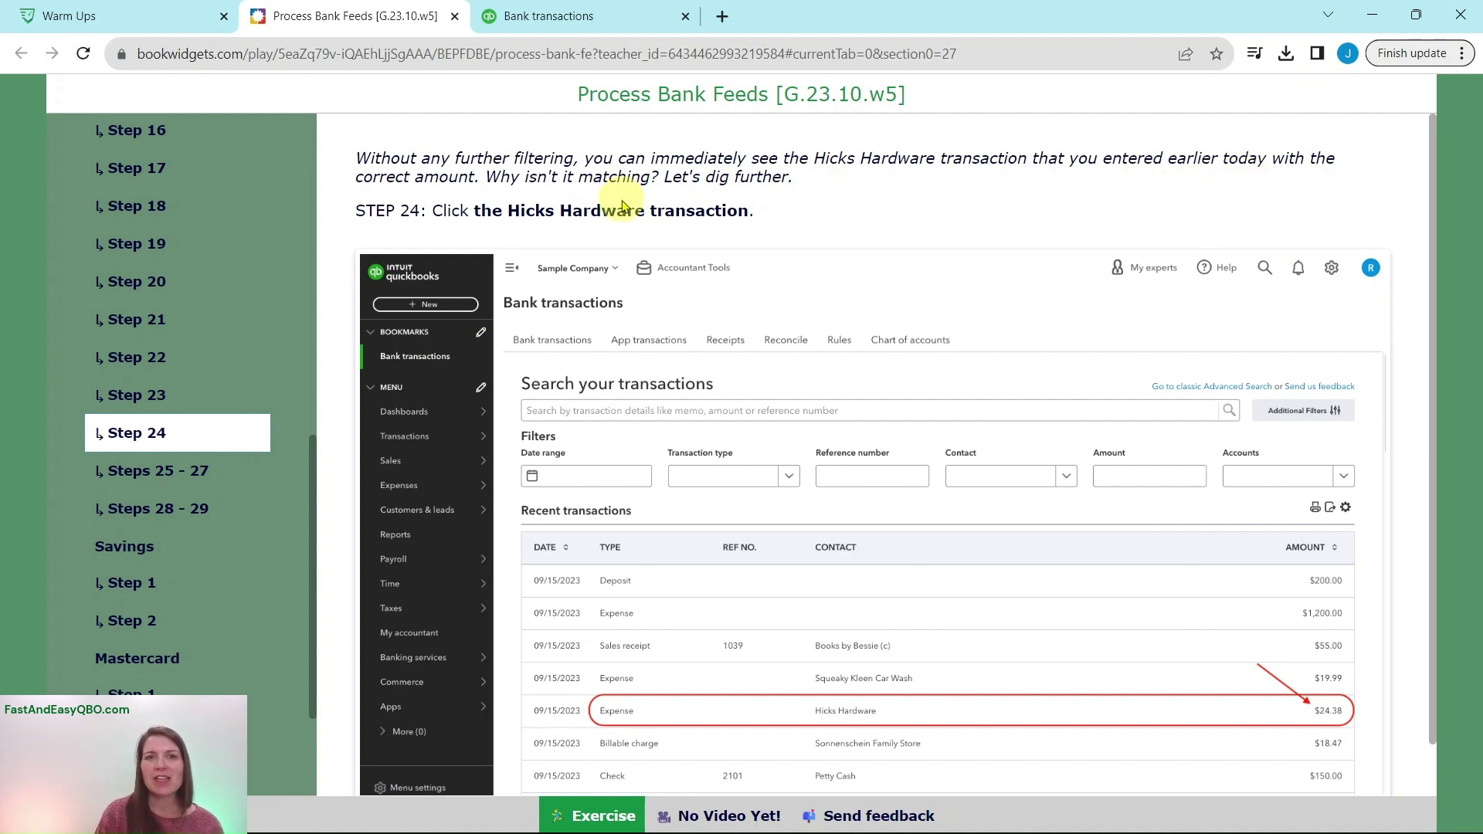
pyautogui.click(618, 17)
pyautogui.scroll(-4, 1083, 432)
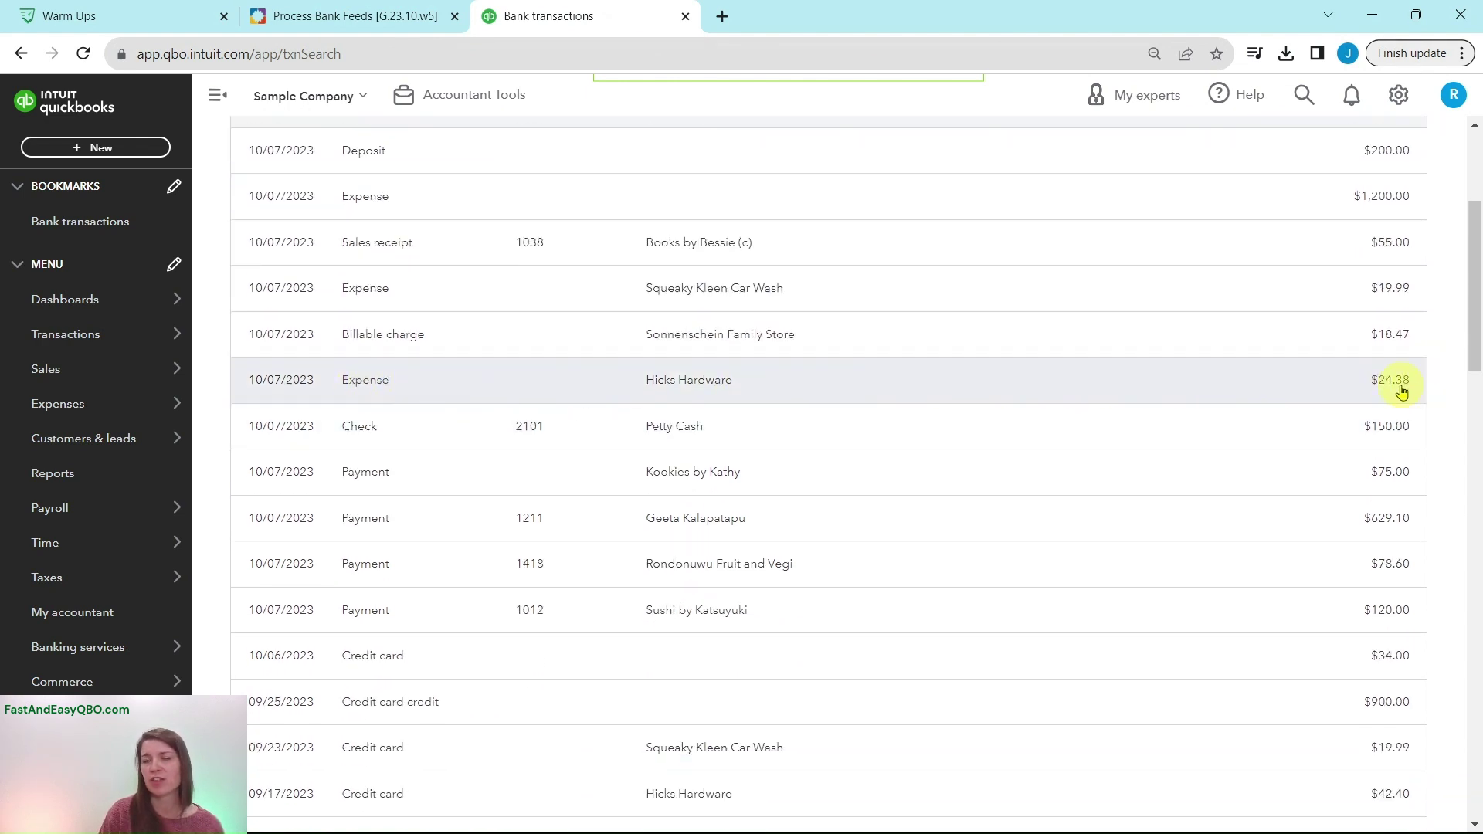
pyautogui.click(778, 389)
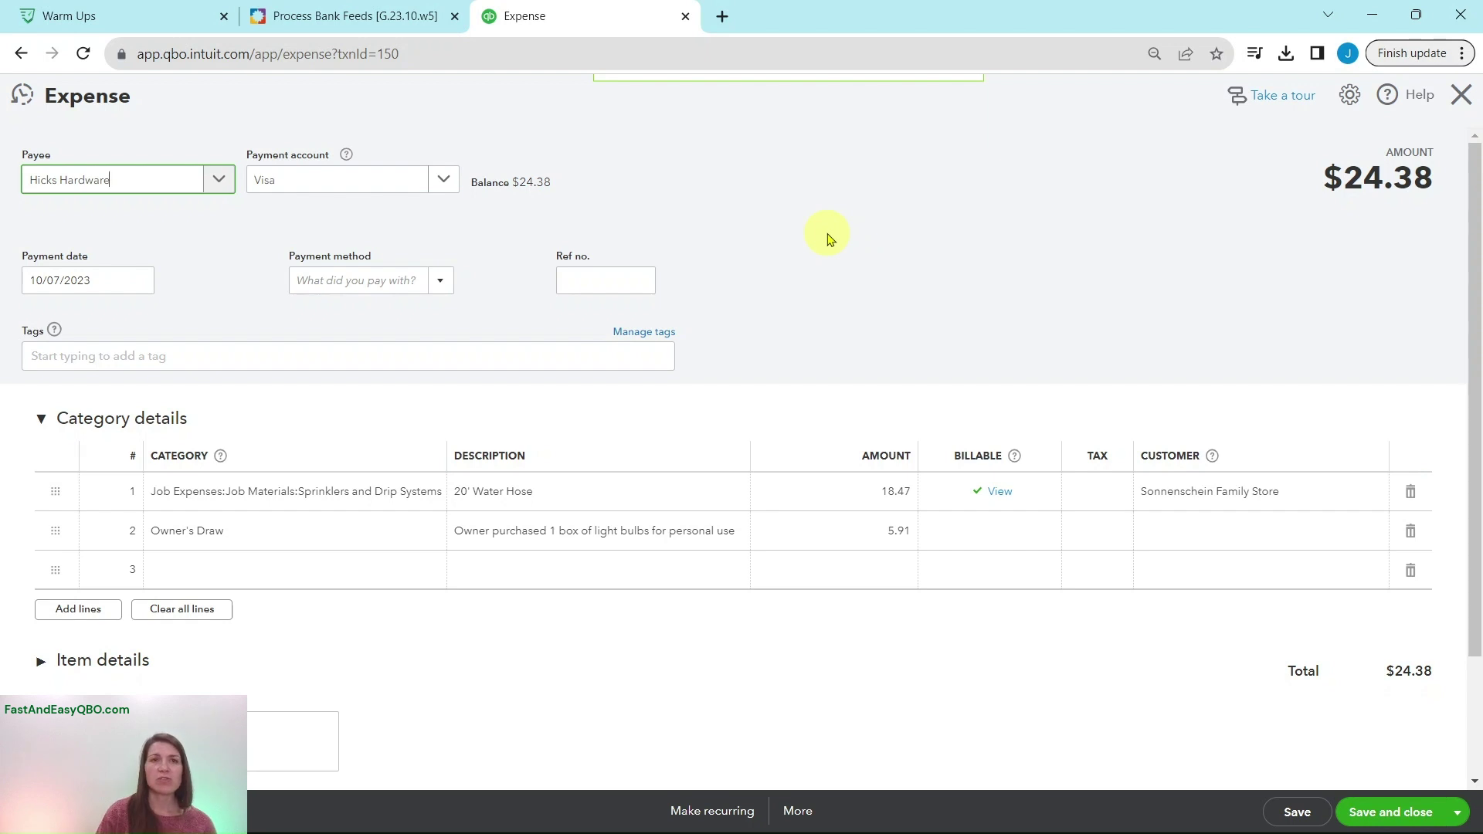
# Step: Read the exercise's Steps 25 - 27 and set the Hicks Hardware expense's payment account to Checking in QuickBooks Online
pyautogui.click(355, 15)
pyautogui.click(155, 471)
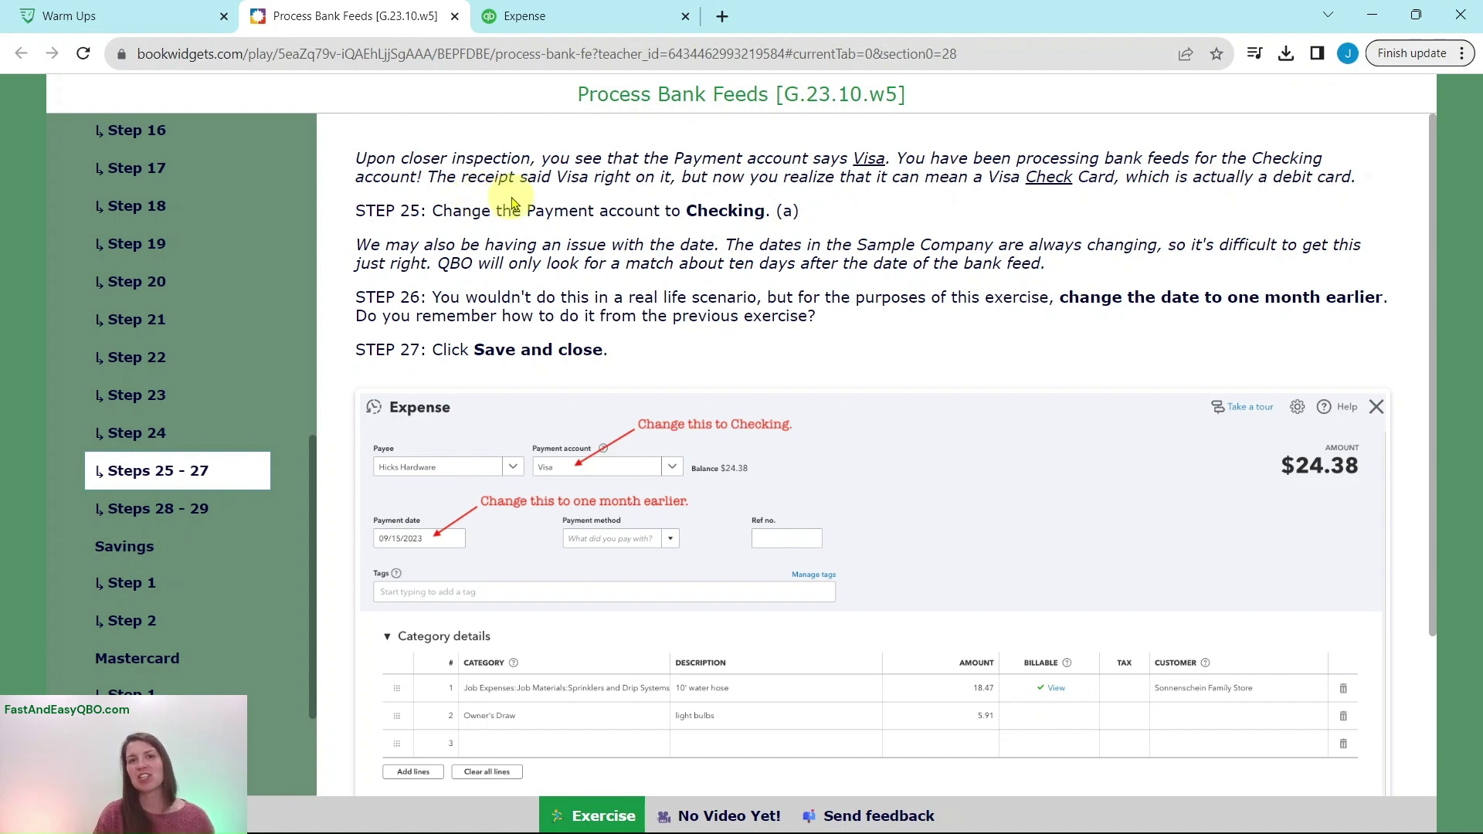
pyautogui.click(596, 25)
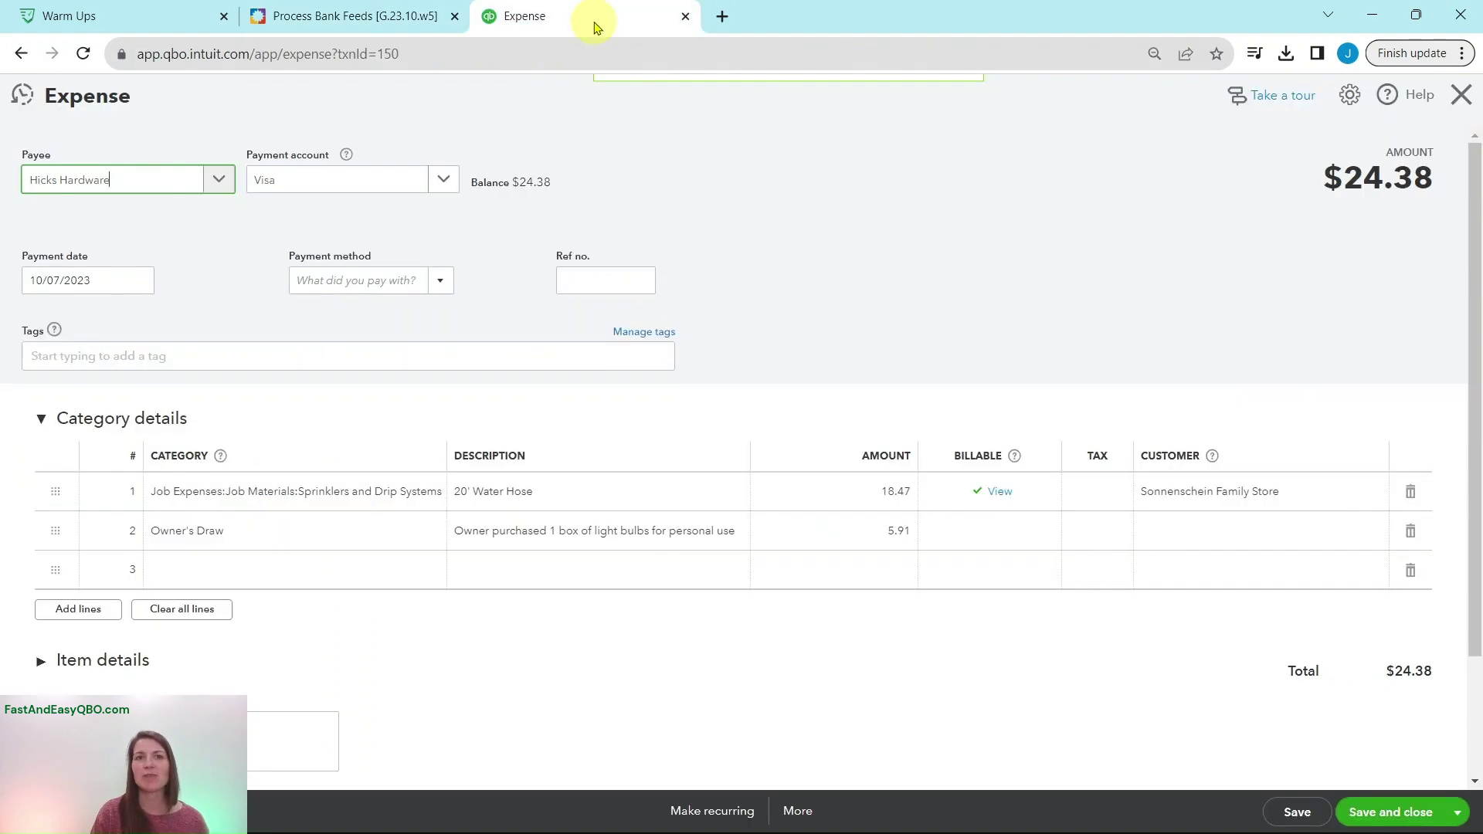
pyautogui.click(361, 186)
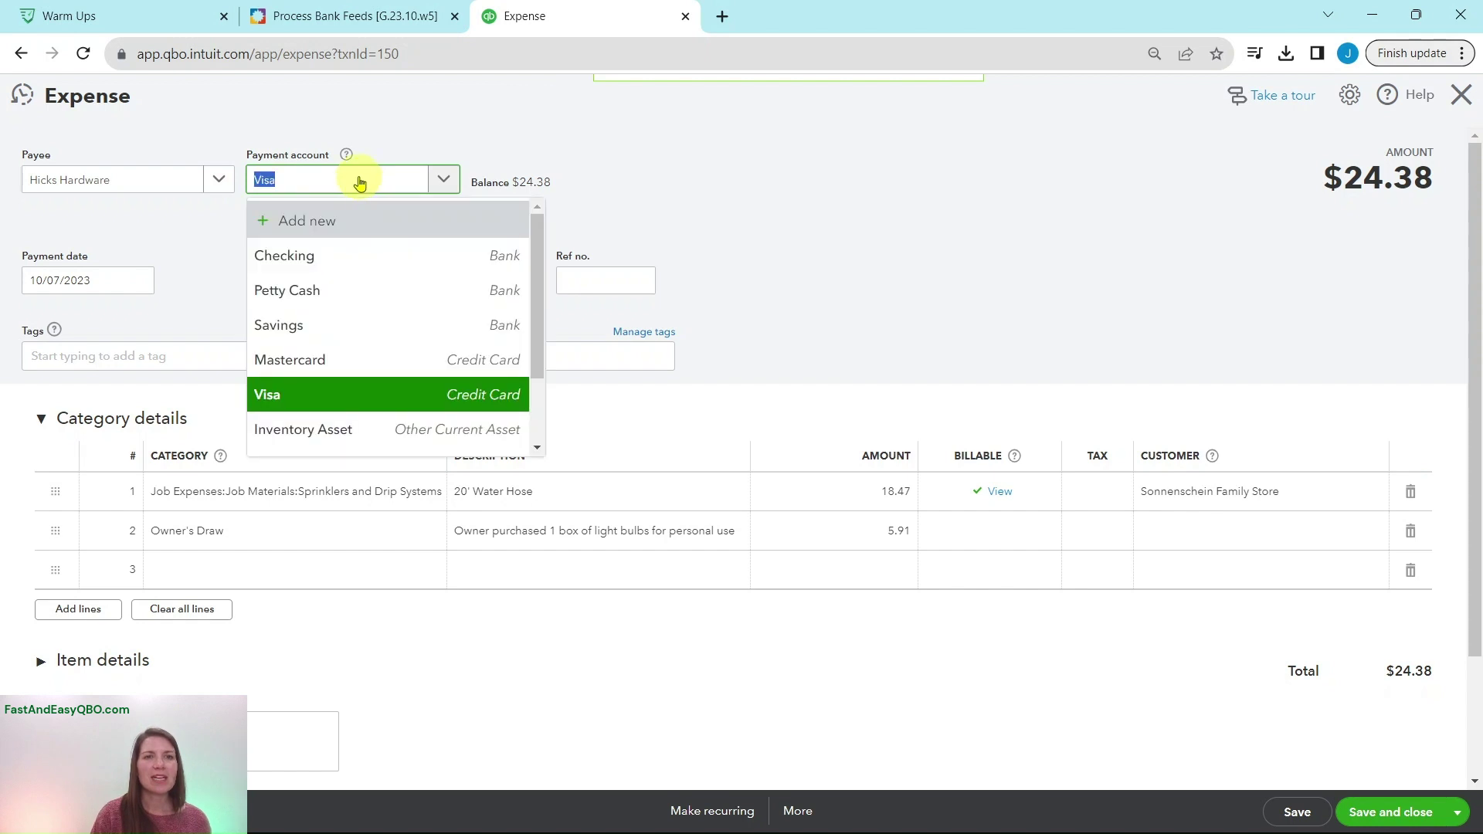
pyautogui.click(302, 259)
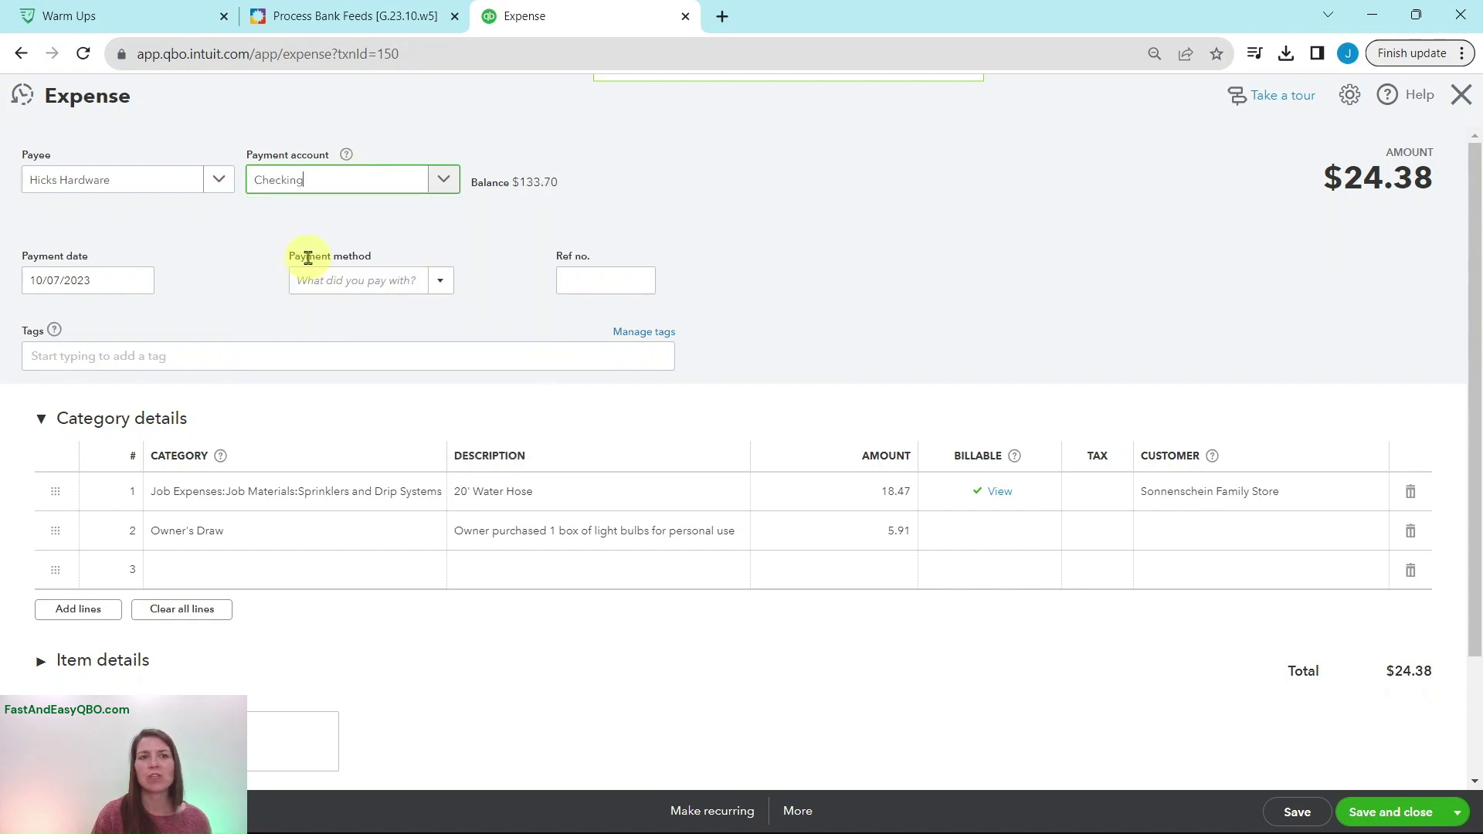
# Step: Reread Step 26 in the exercise and set the Hicks Hardware expense's payment date to 09/07/2023 in QuickBooks Online
pyautogui.click(363, 19)
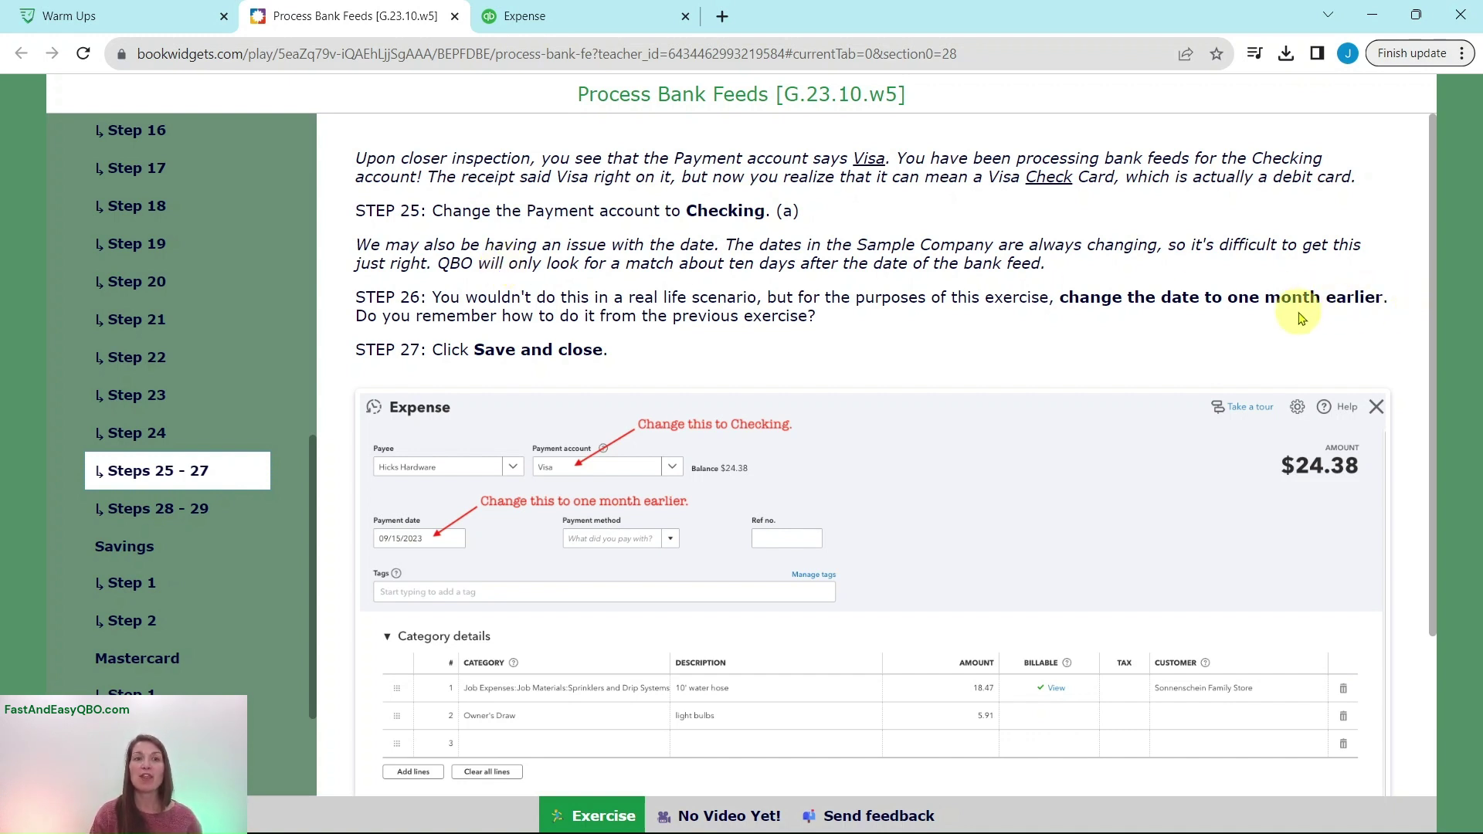
pyautogui.click(570, 31)
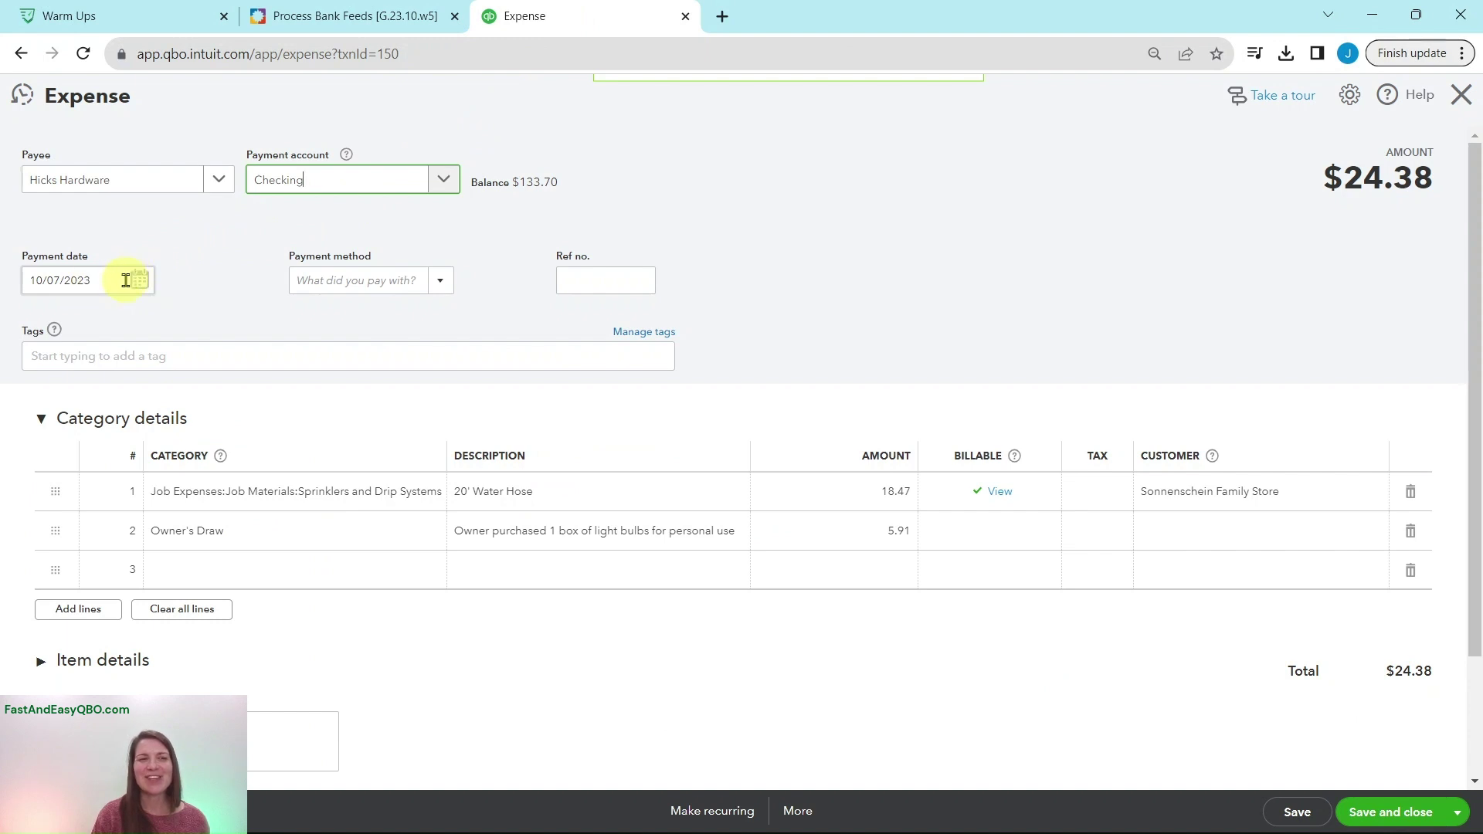
pyautogui.click(139, 283)
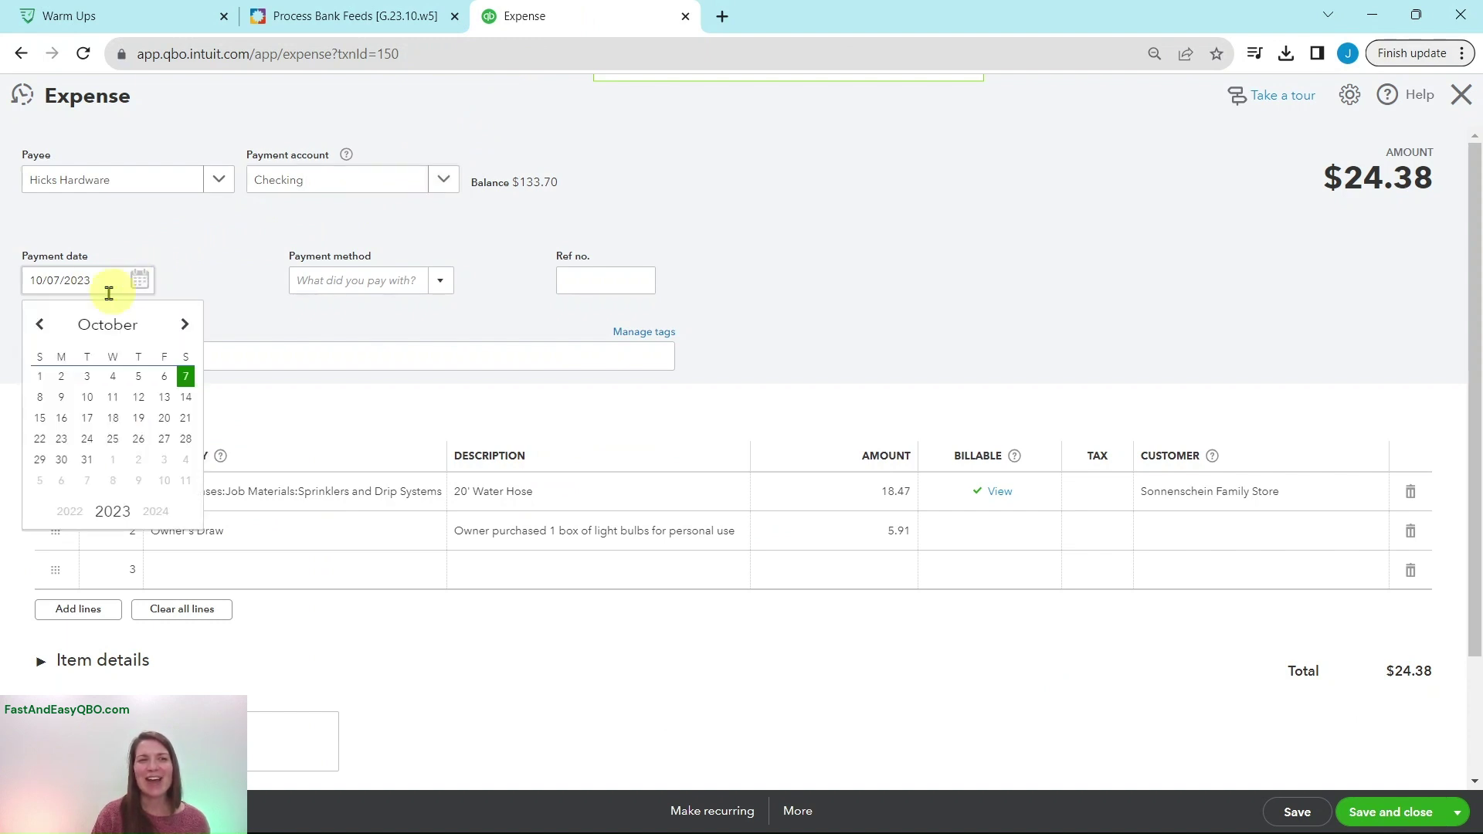
pyautogui.click(40, 326)
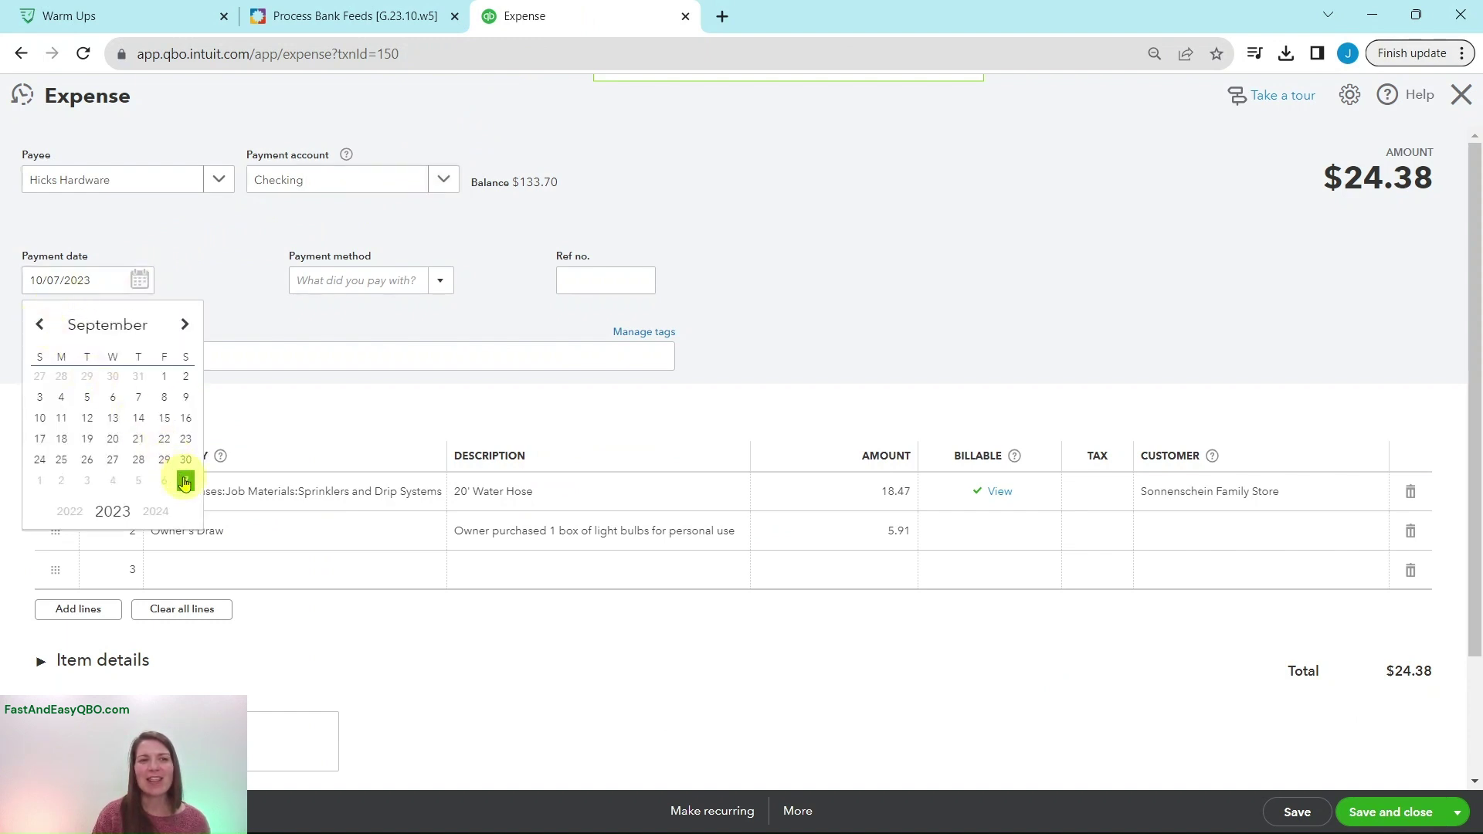
pyautogui.click(137, 398)
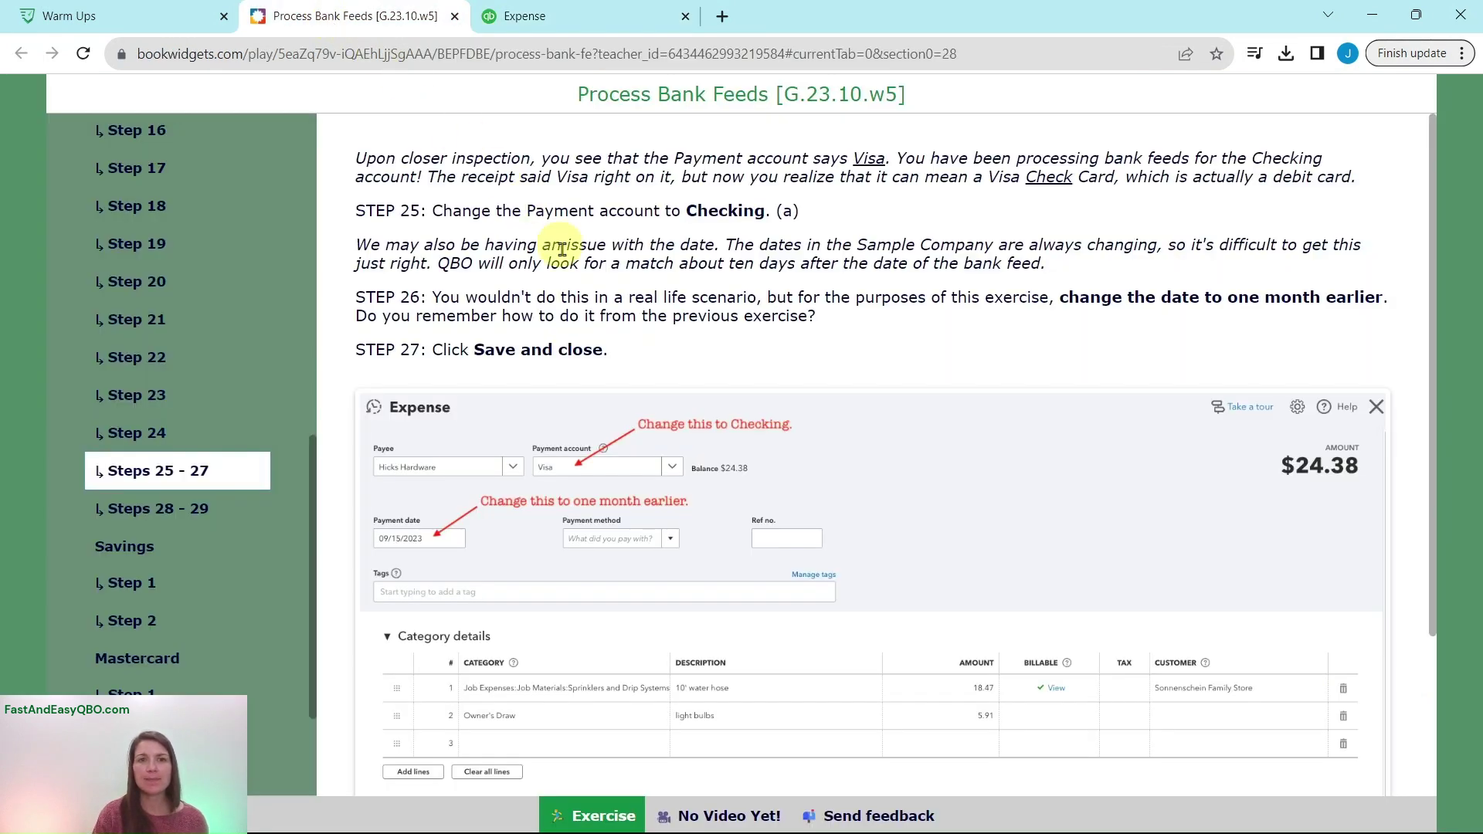
# Step: Save and close the Hicks Hardware expense in QuickBooks Online and return to the exercise instructions
pyautogui.click(581, 29)
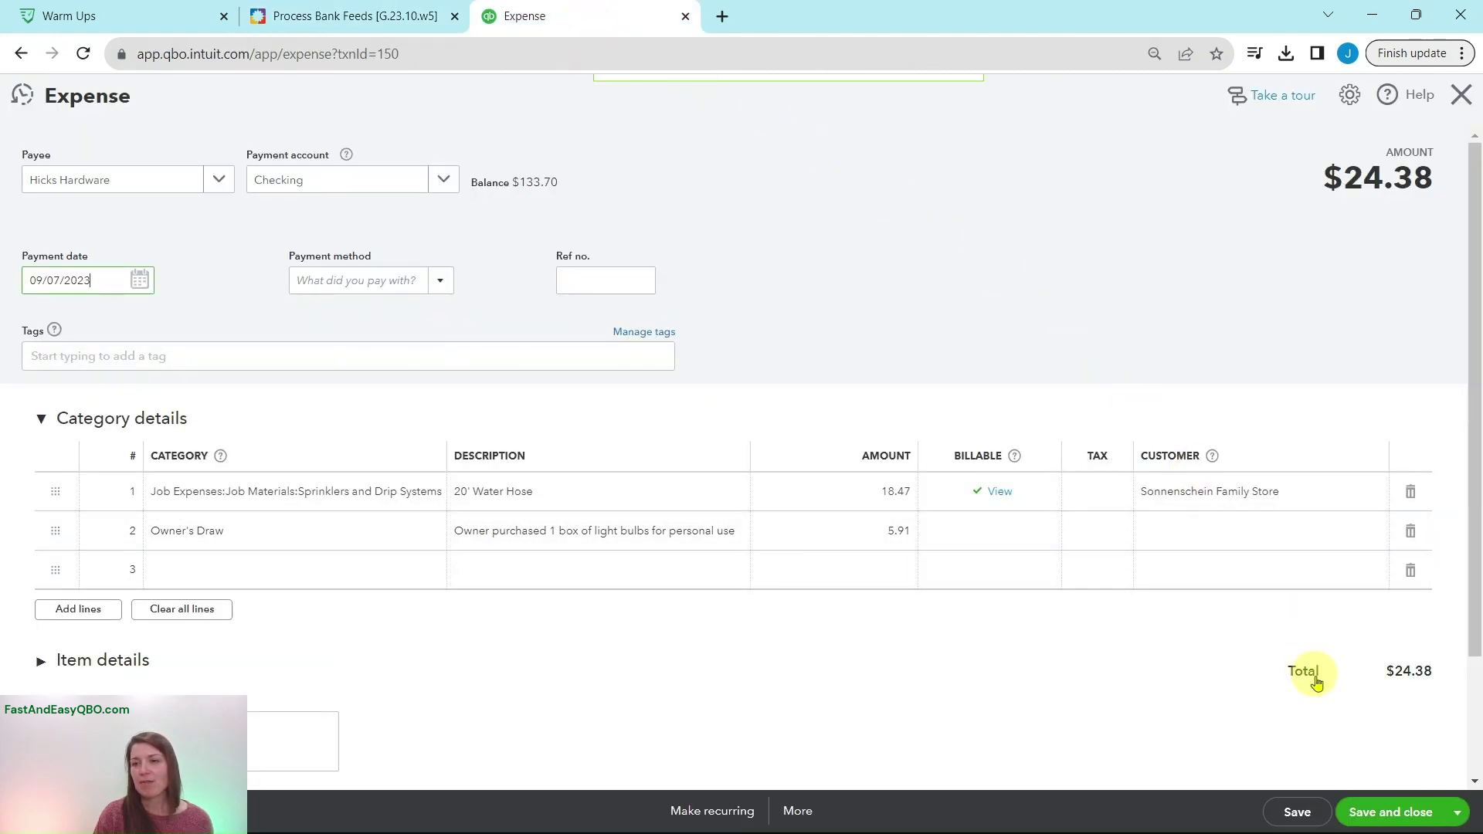
pyautogui.click(1375, 812)
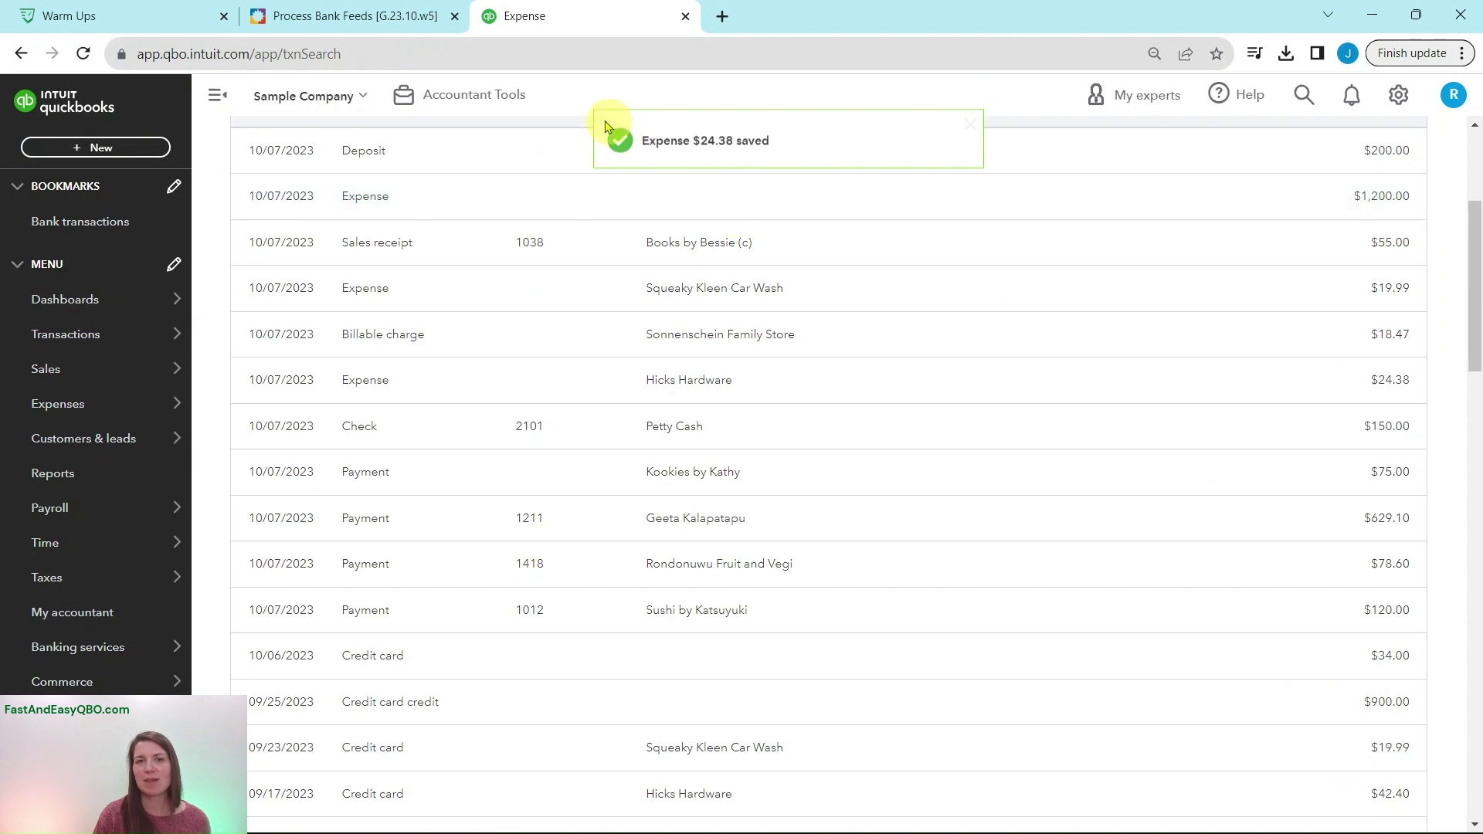
pyautogui.click(391, 17)
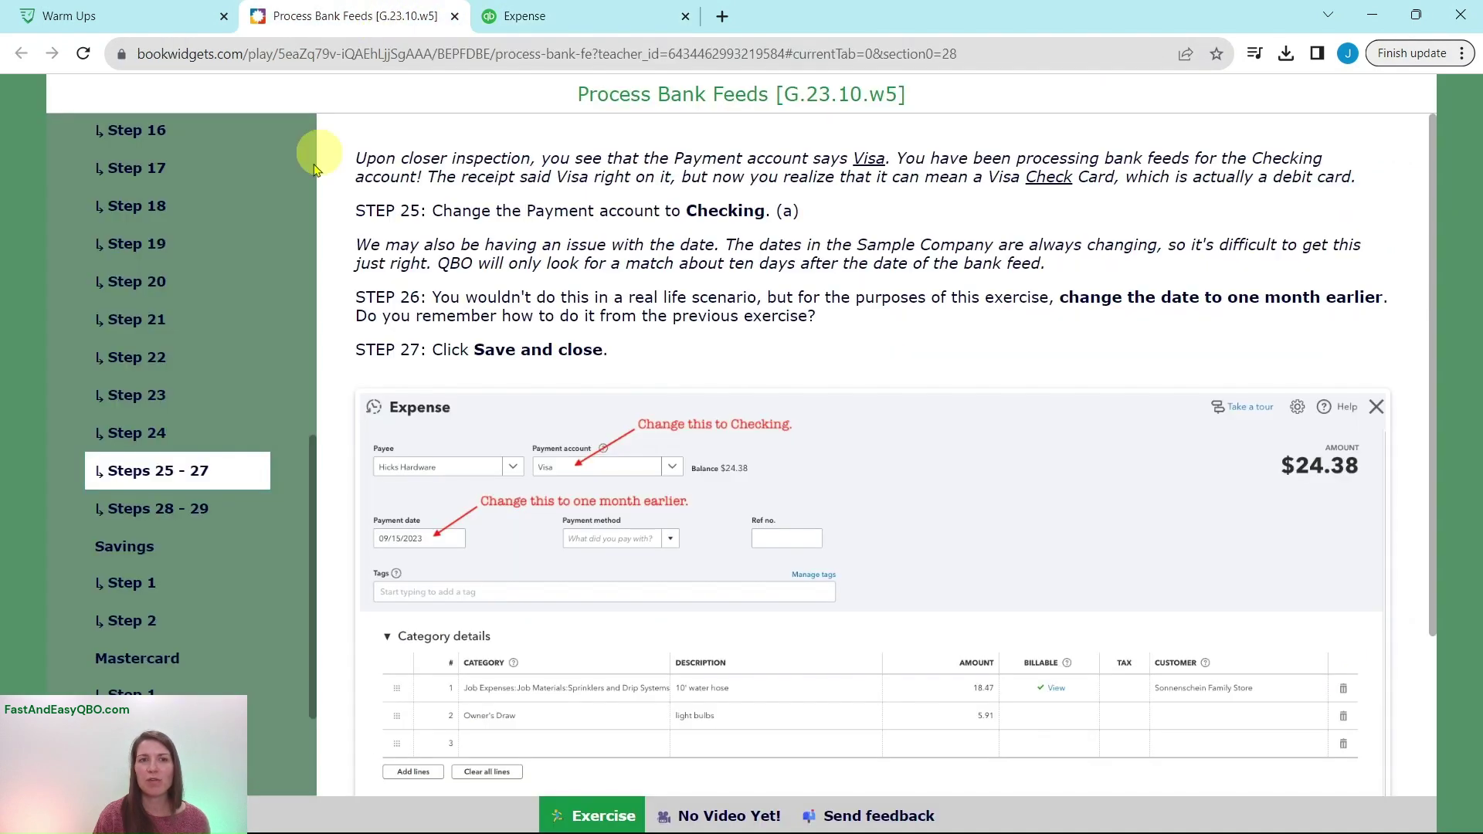
# Step: Read the exercise's Steps 28 - 29, reopen the bank transactions in QuickBooks Online, and match the $24.38 Hicks Hardware transaction
pyautogui.click(165, 508)
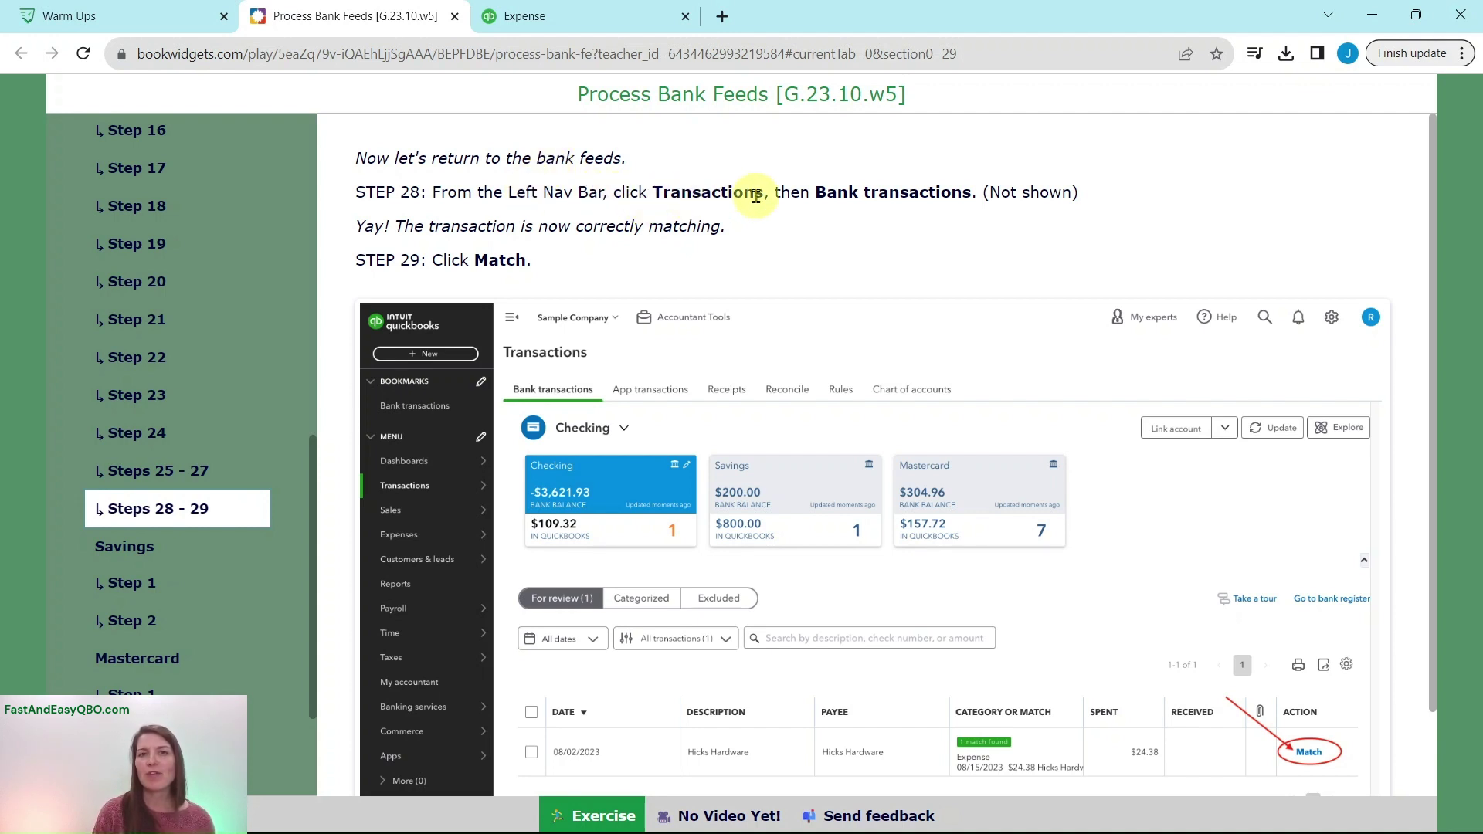
pyautogui.click(602, 28)
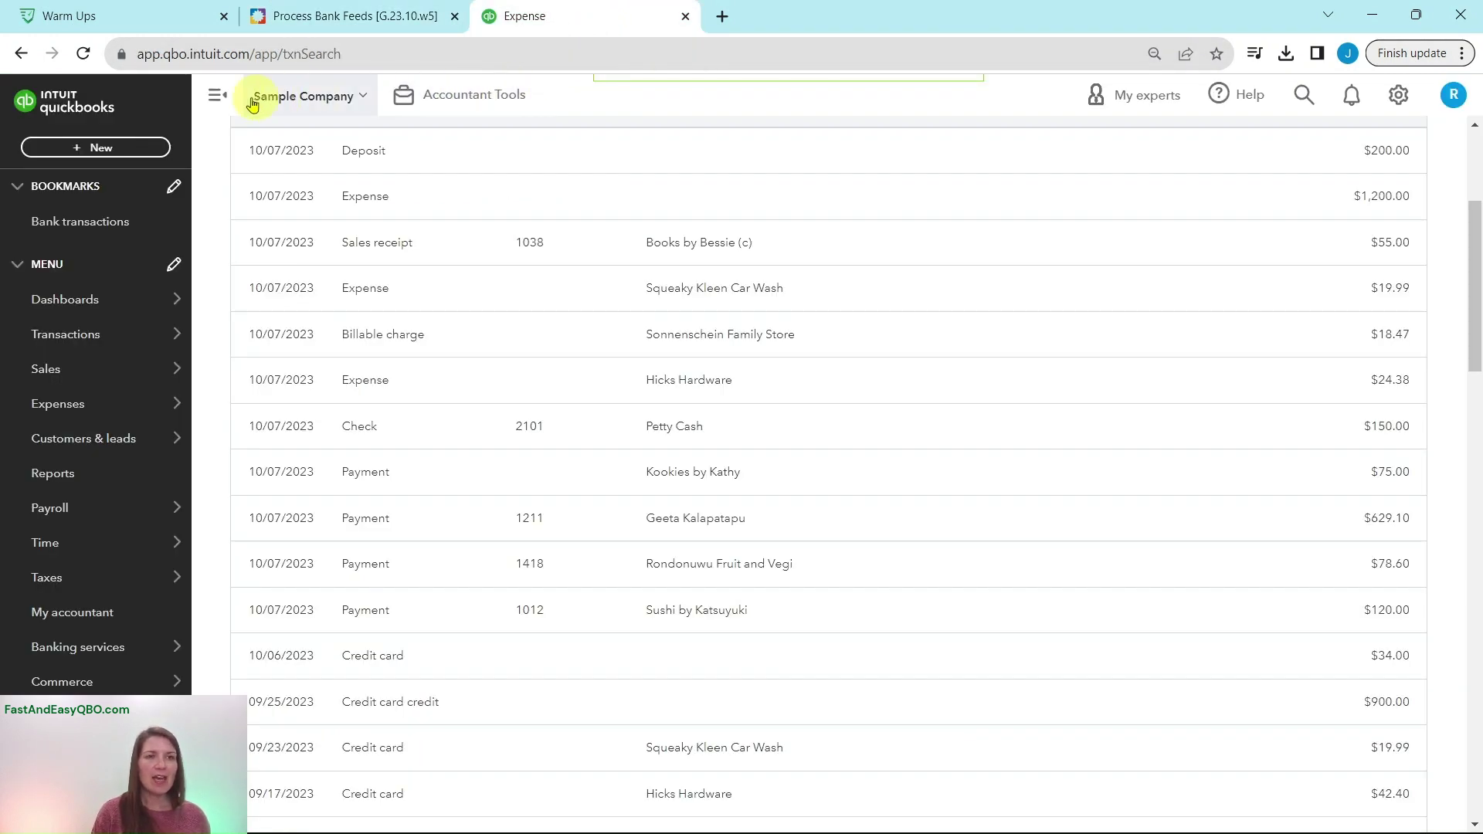
pyautogui.moveTo(86, 333)
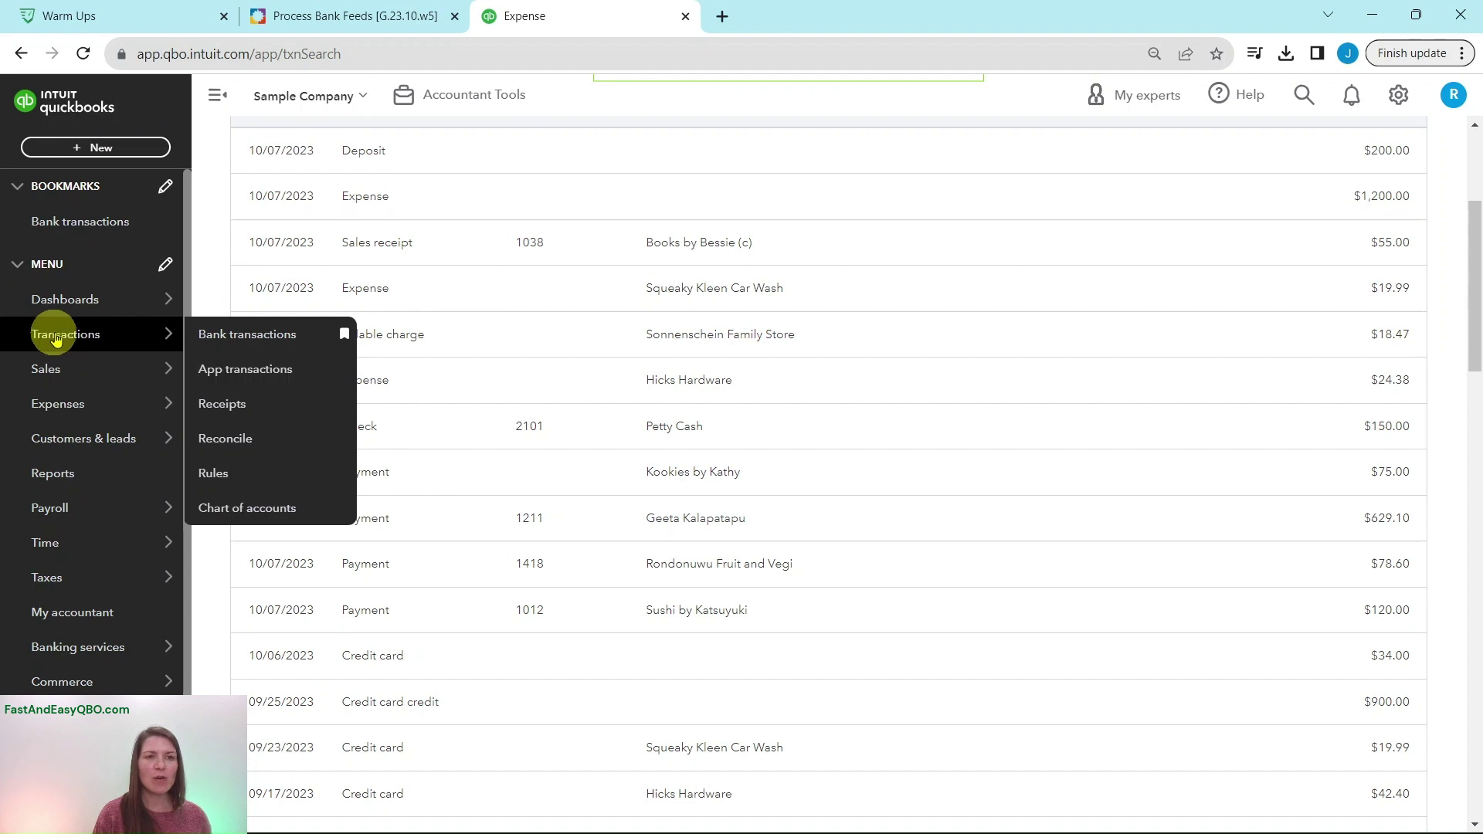
pyautogui.click(286, 340)
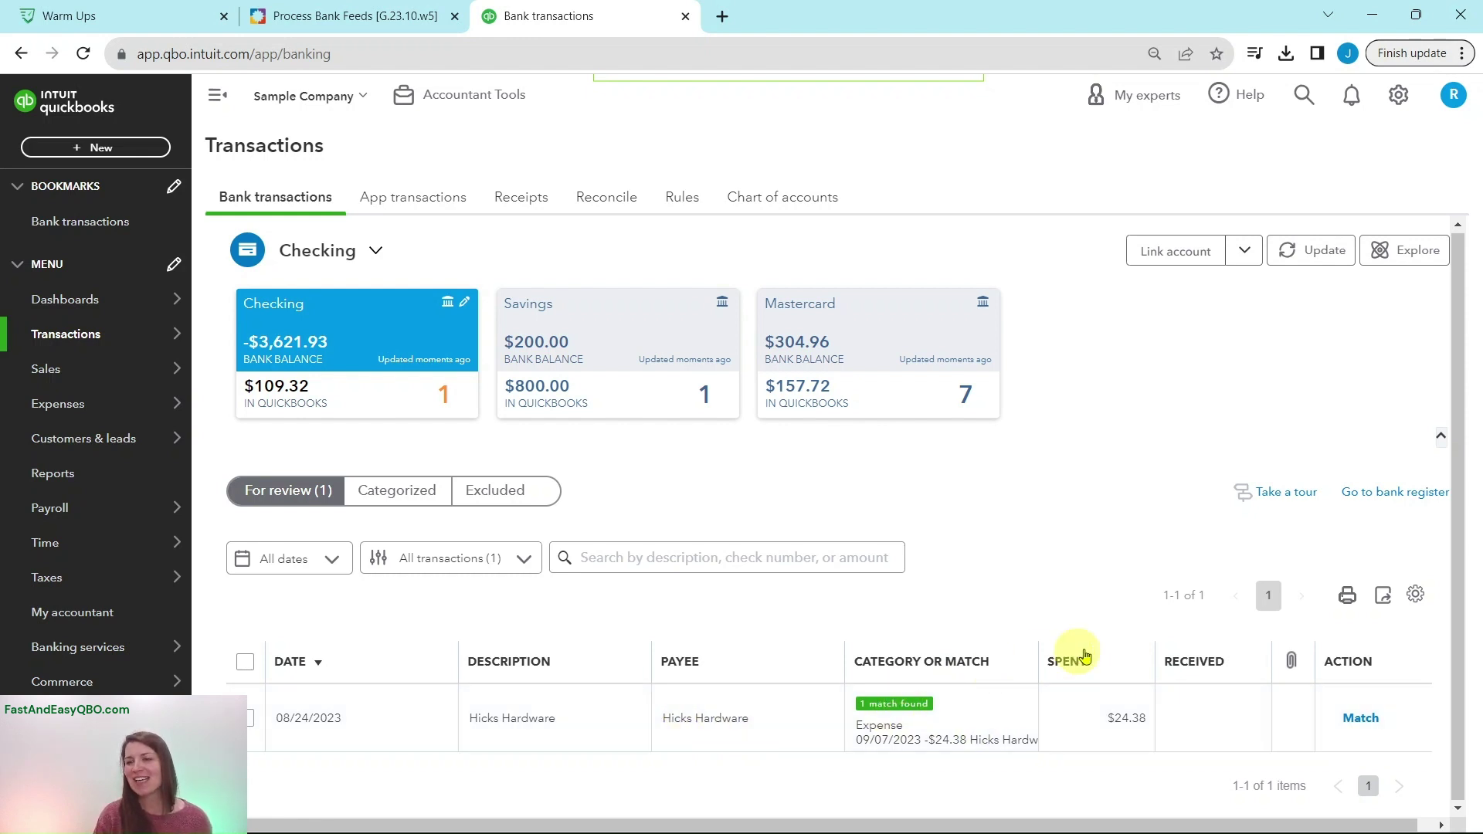
pyautogui.click(1363, 719)
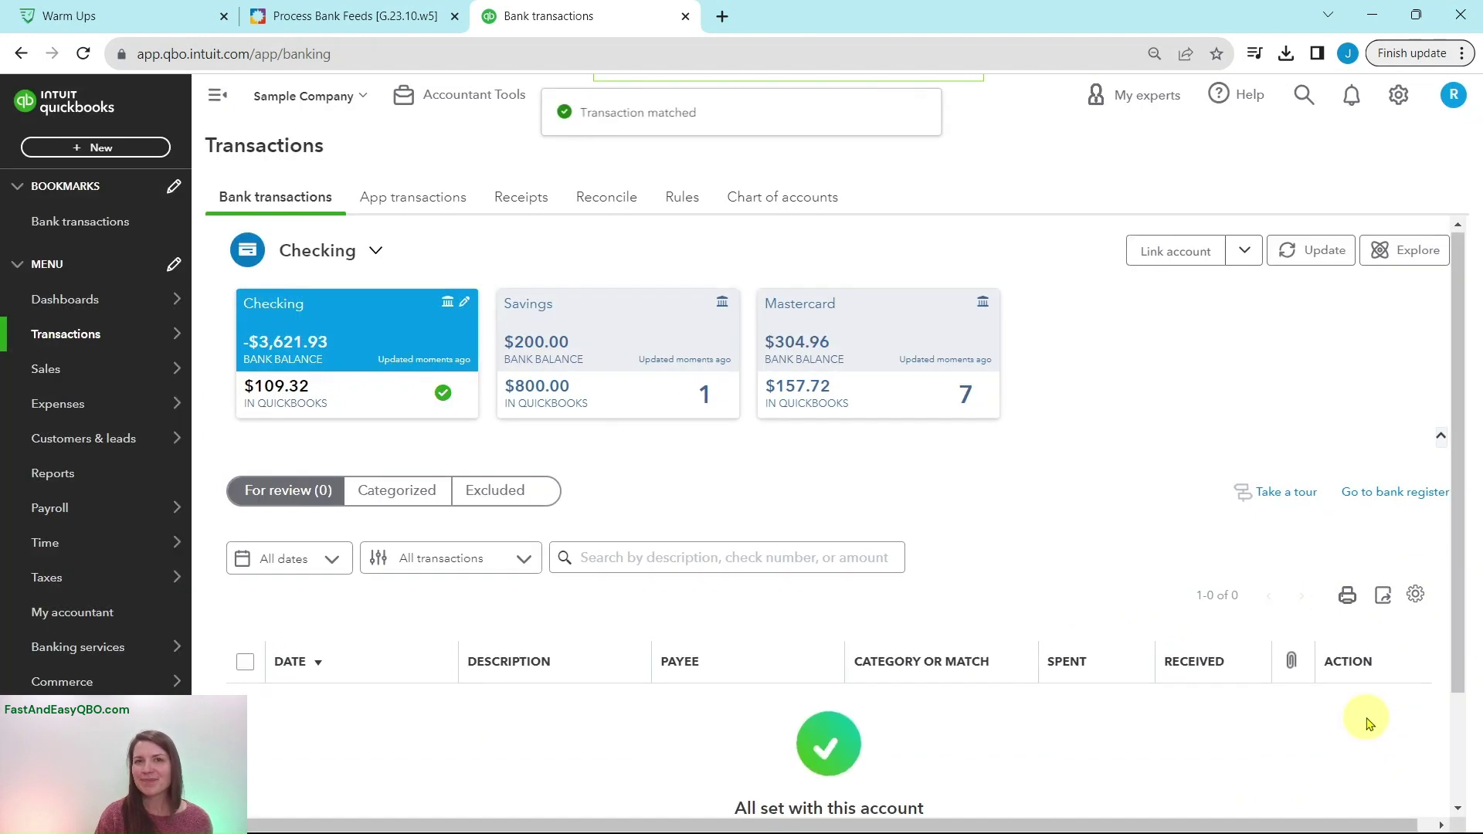
pyautogui.scroll(-2, 1082, 699)
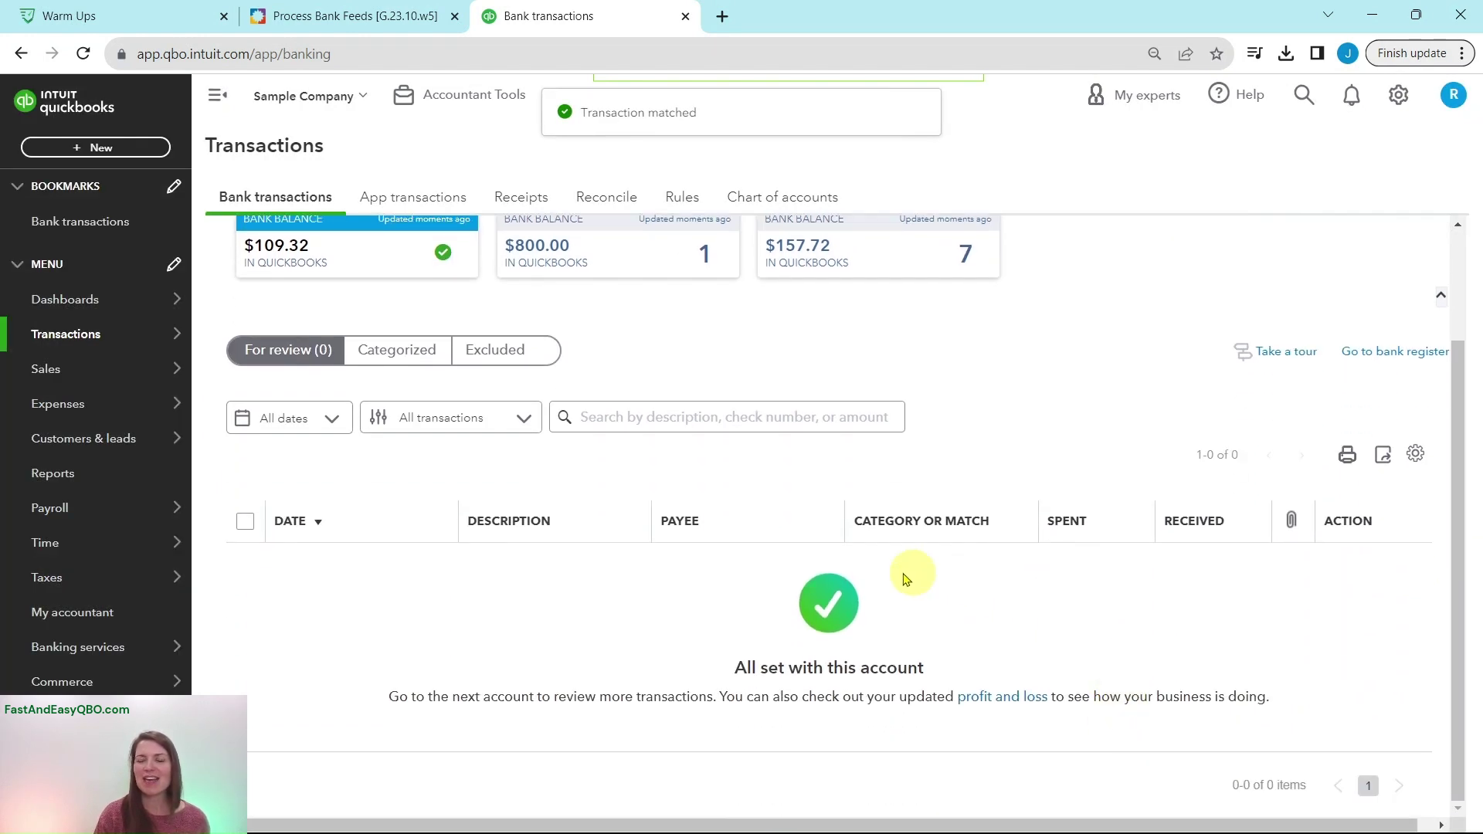
pyautogui.scroll(2, 1033, 619)
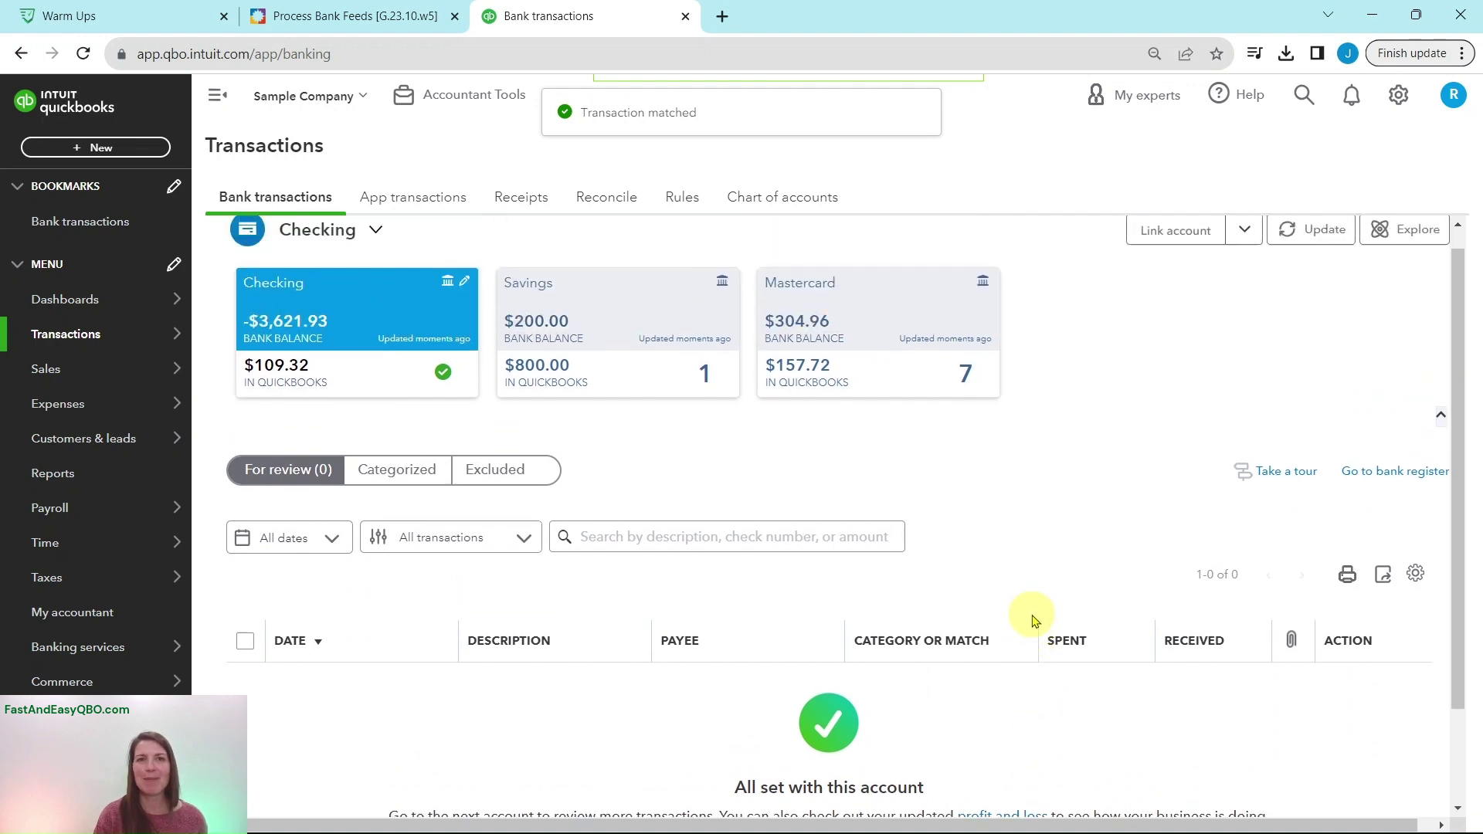
# Step: Return to the exercise, read the Savings introduction and Step 1, and open the Savings account feed in QuickBooks Online
pyautogui.click(397, 16)
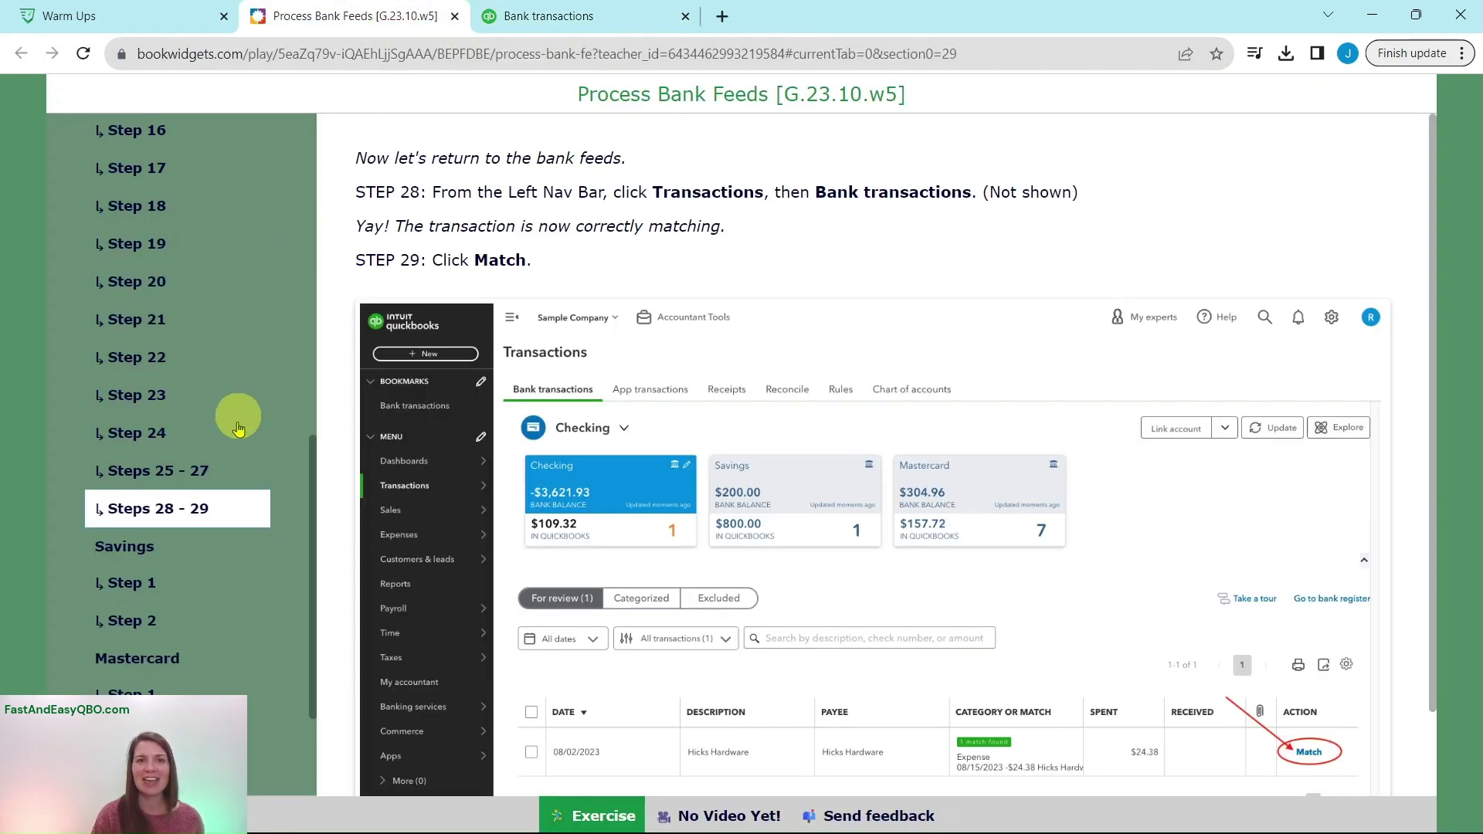
pyautogui.click(143, 550)
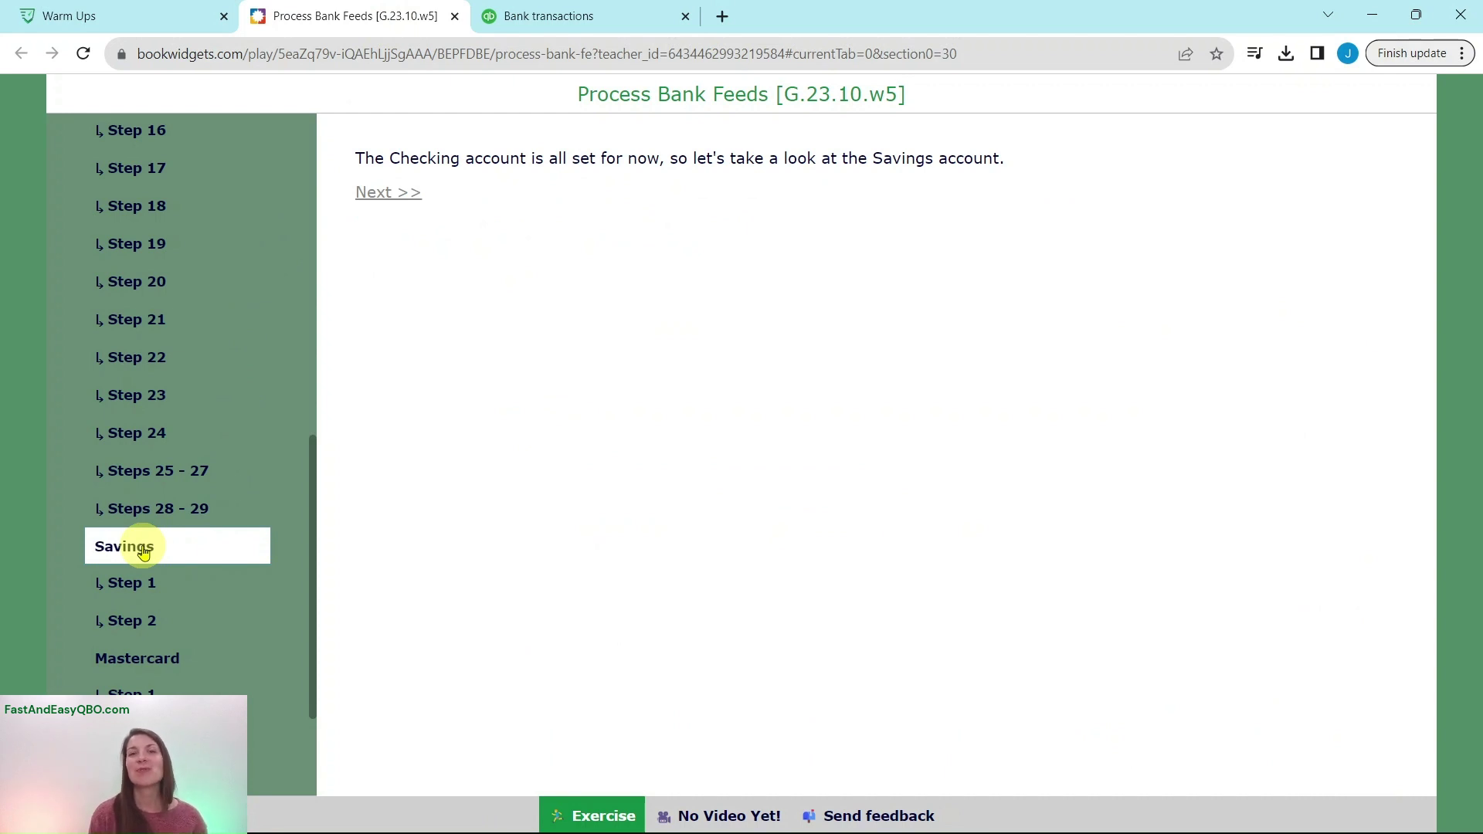
pyautogui.click(144, 582)
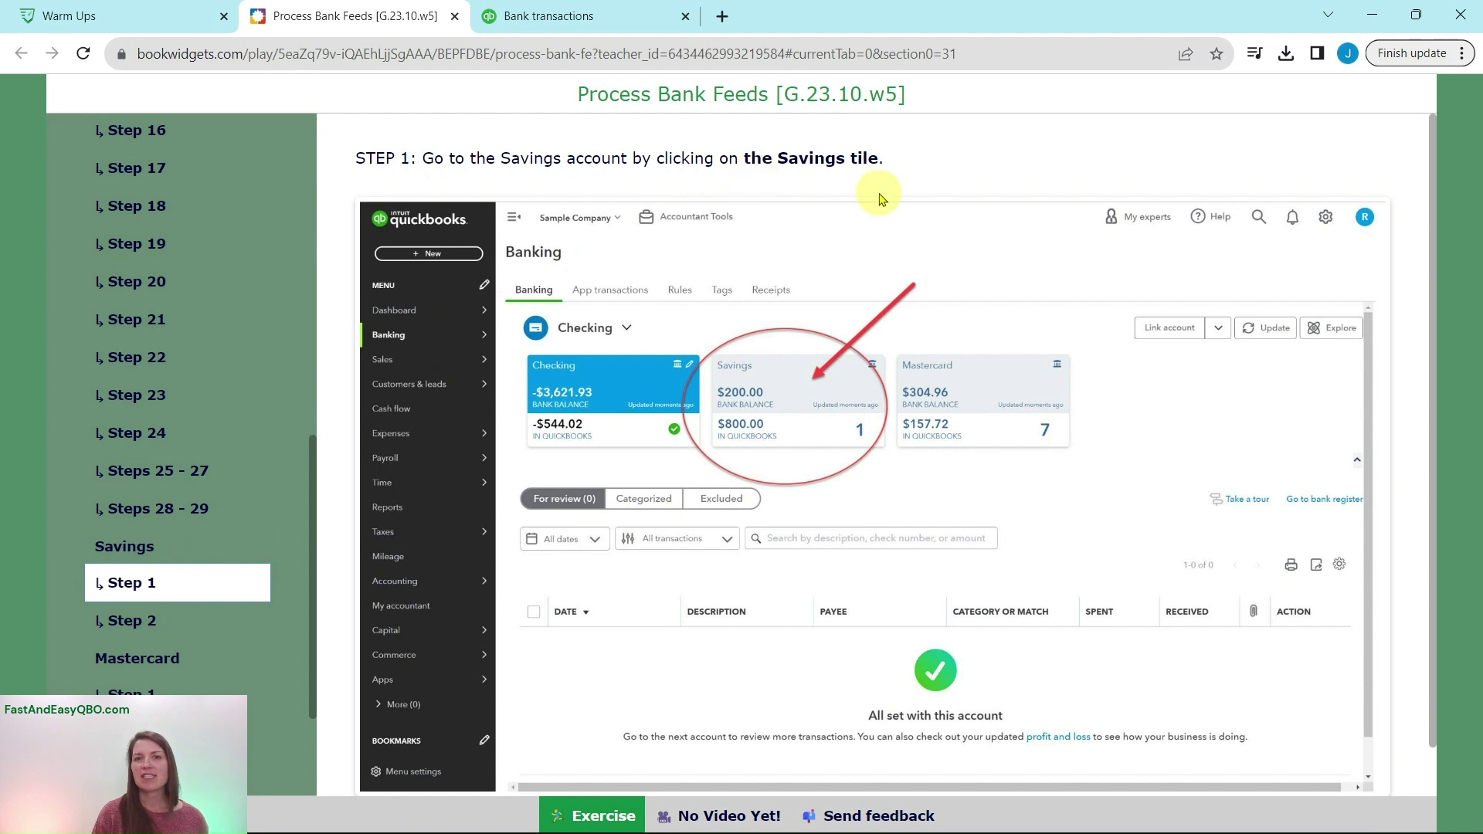
pyautogui.click(607, 16)
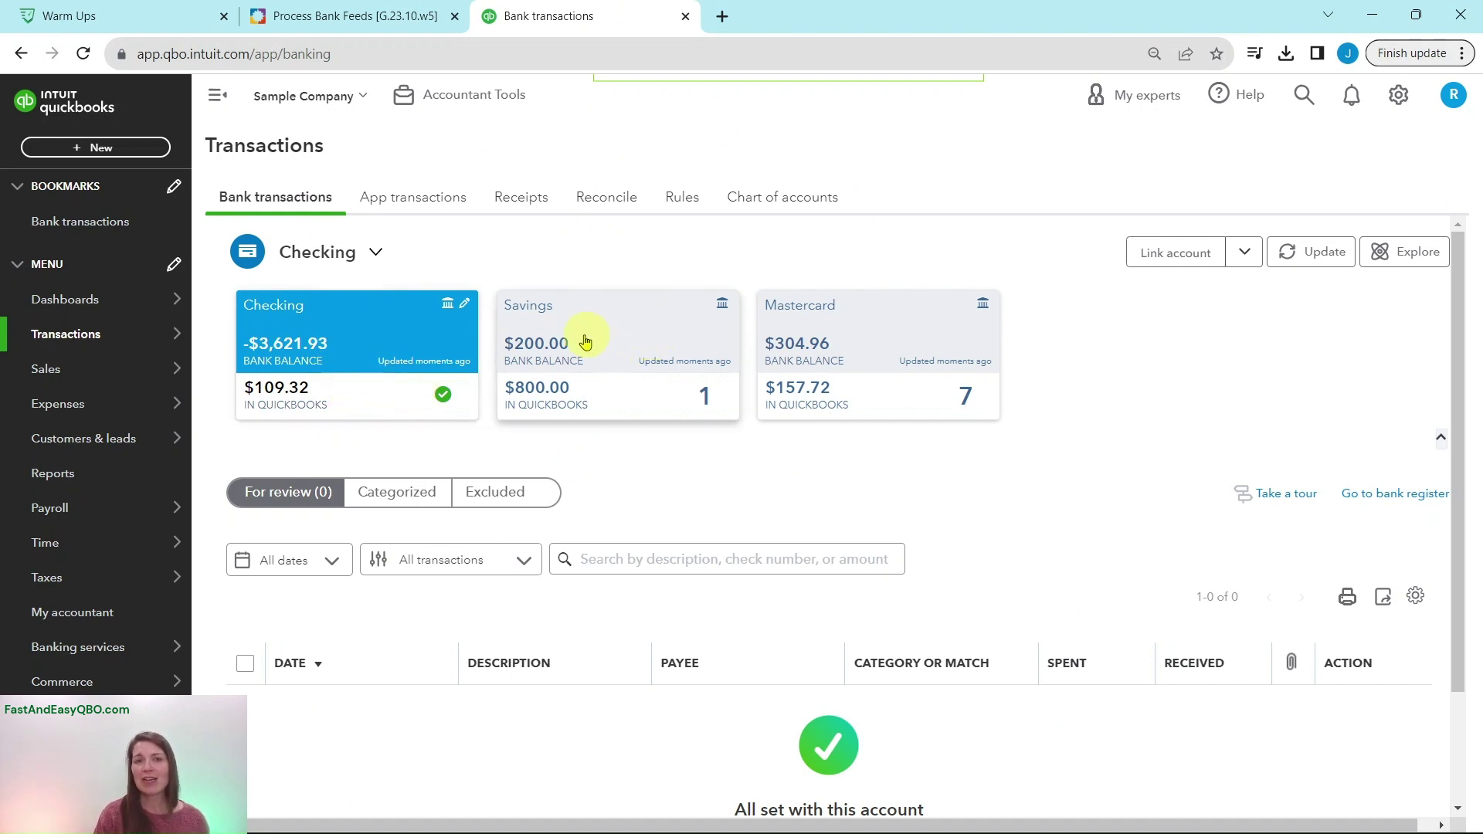
pyautogui.click(649, 350)
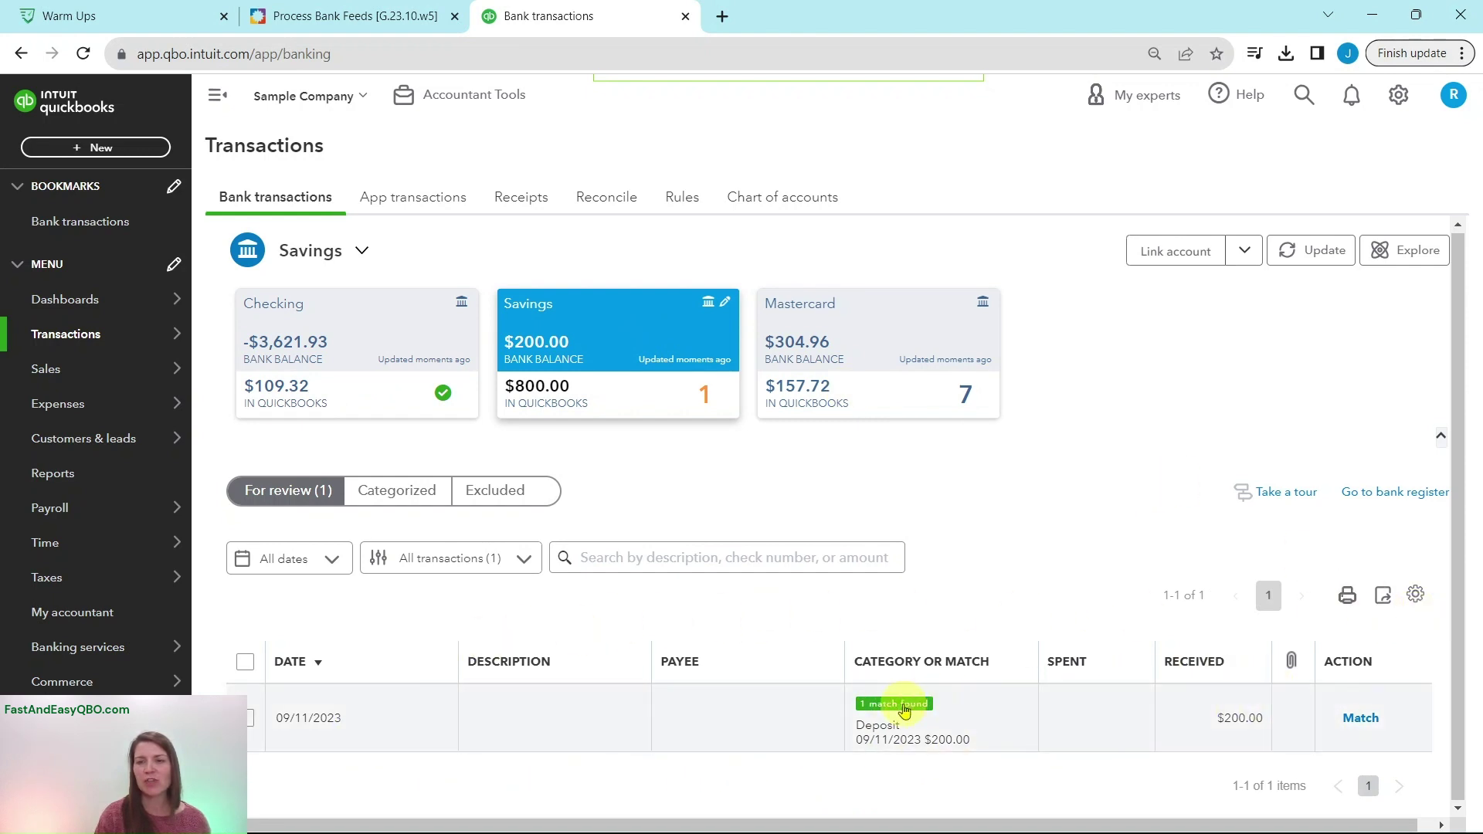
# Step: Read the exercise's Savings Step 2 and match the $200.00 deposit dated 09/11/2023 in the QuickBooks Online Savings feed
pyautogui.click(402, 17)
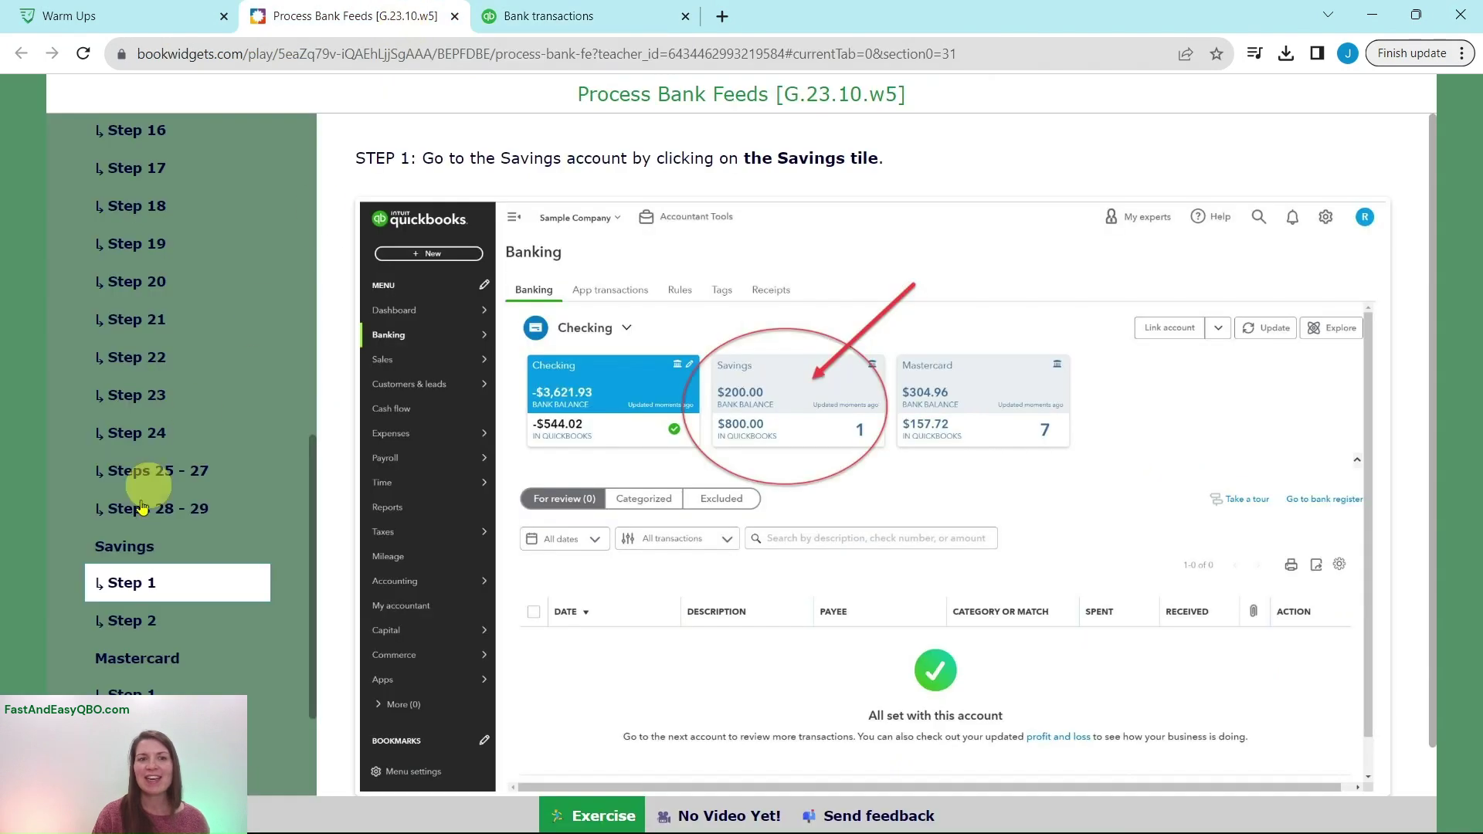
pyautogui.click(143, 624)
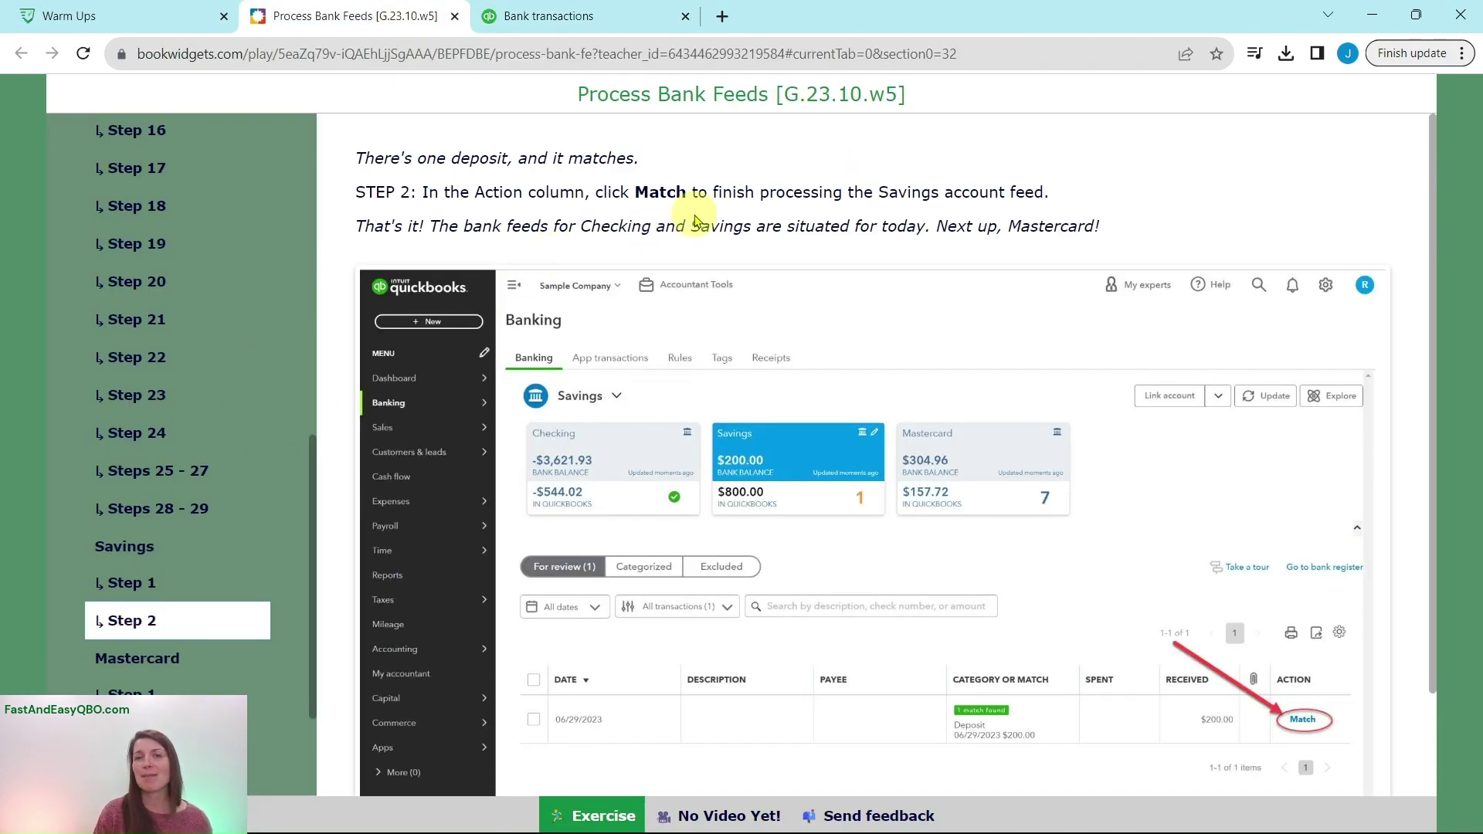
pyautogui.click(598, 22)
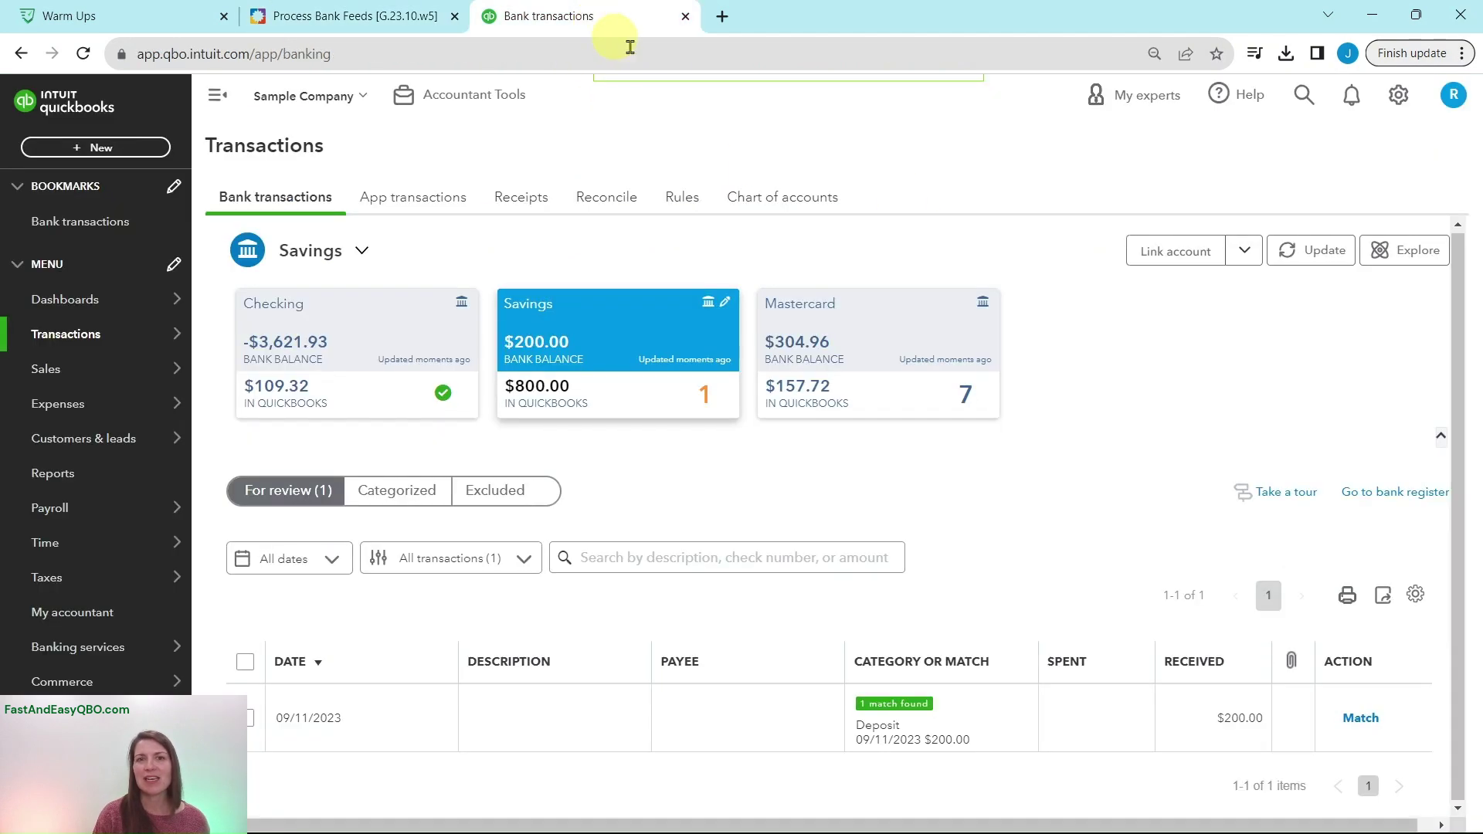
pyautogui.click(1361, 718)
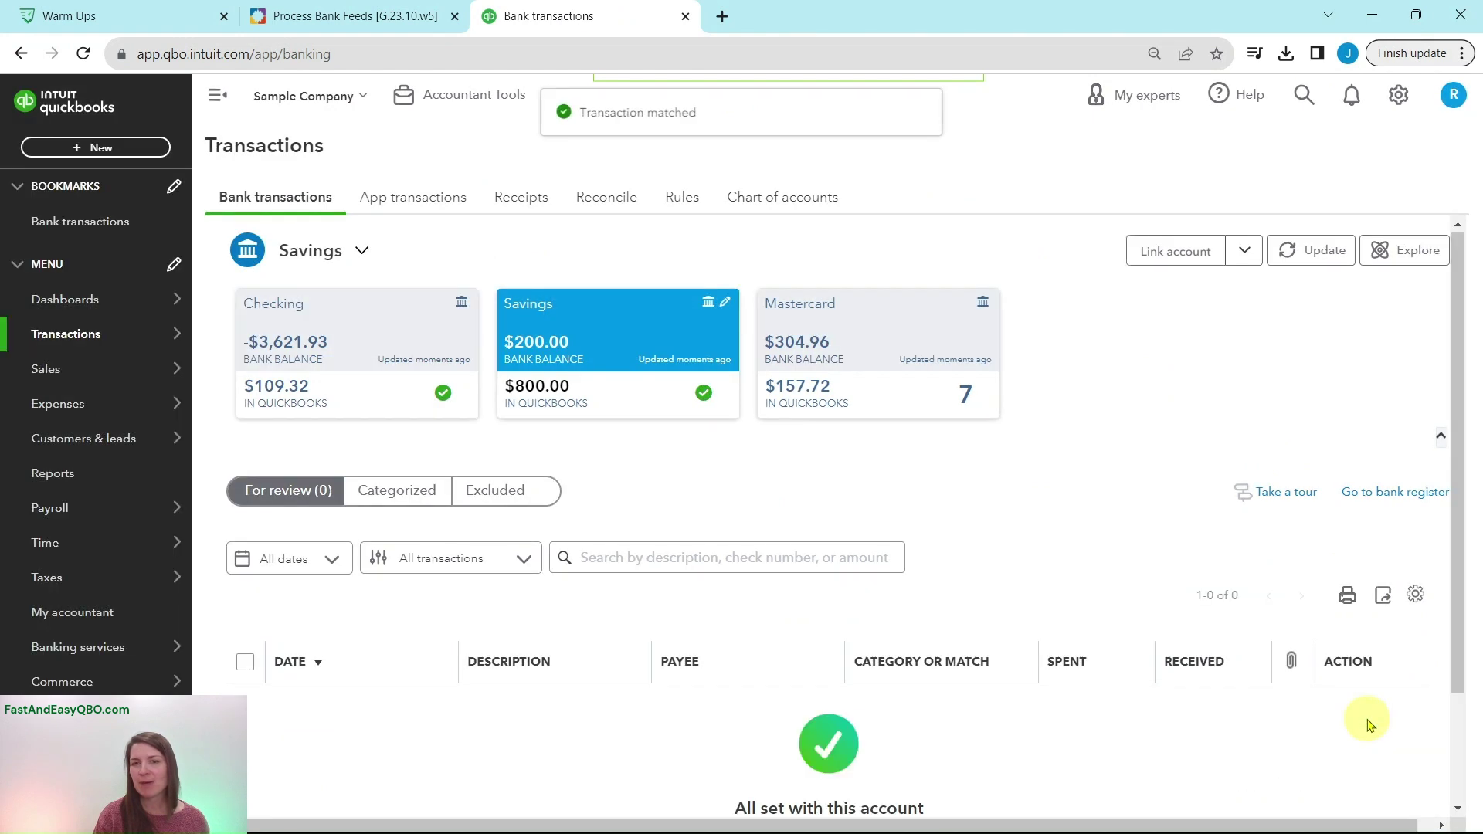
pyautogui.scroll(-2, 1271, 680)
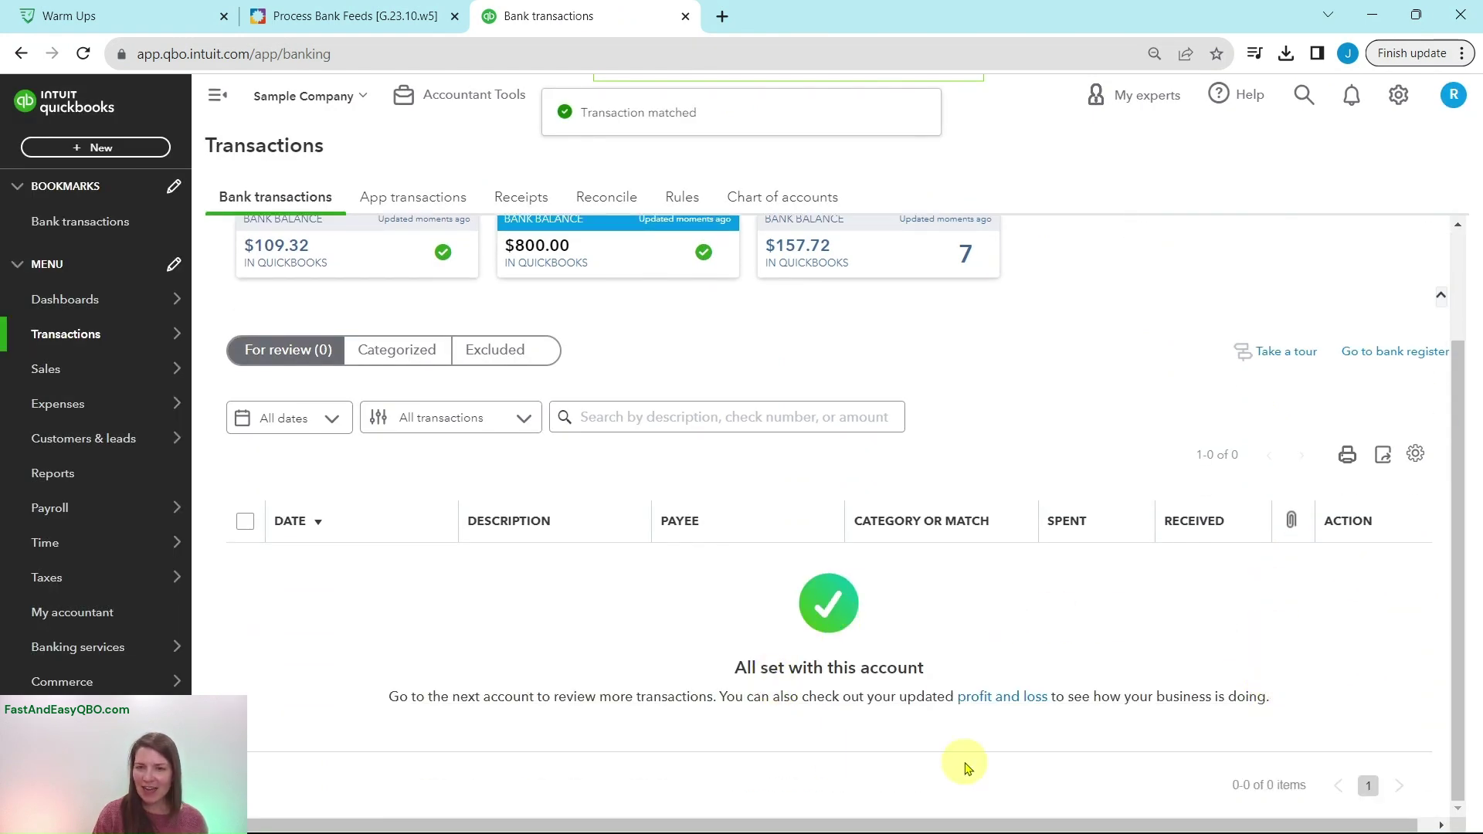
pyautogui.scroll(1, 939, 579)
pyautogui.scroll(2, 940, 571)
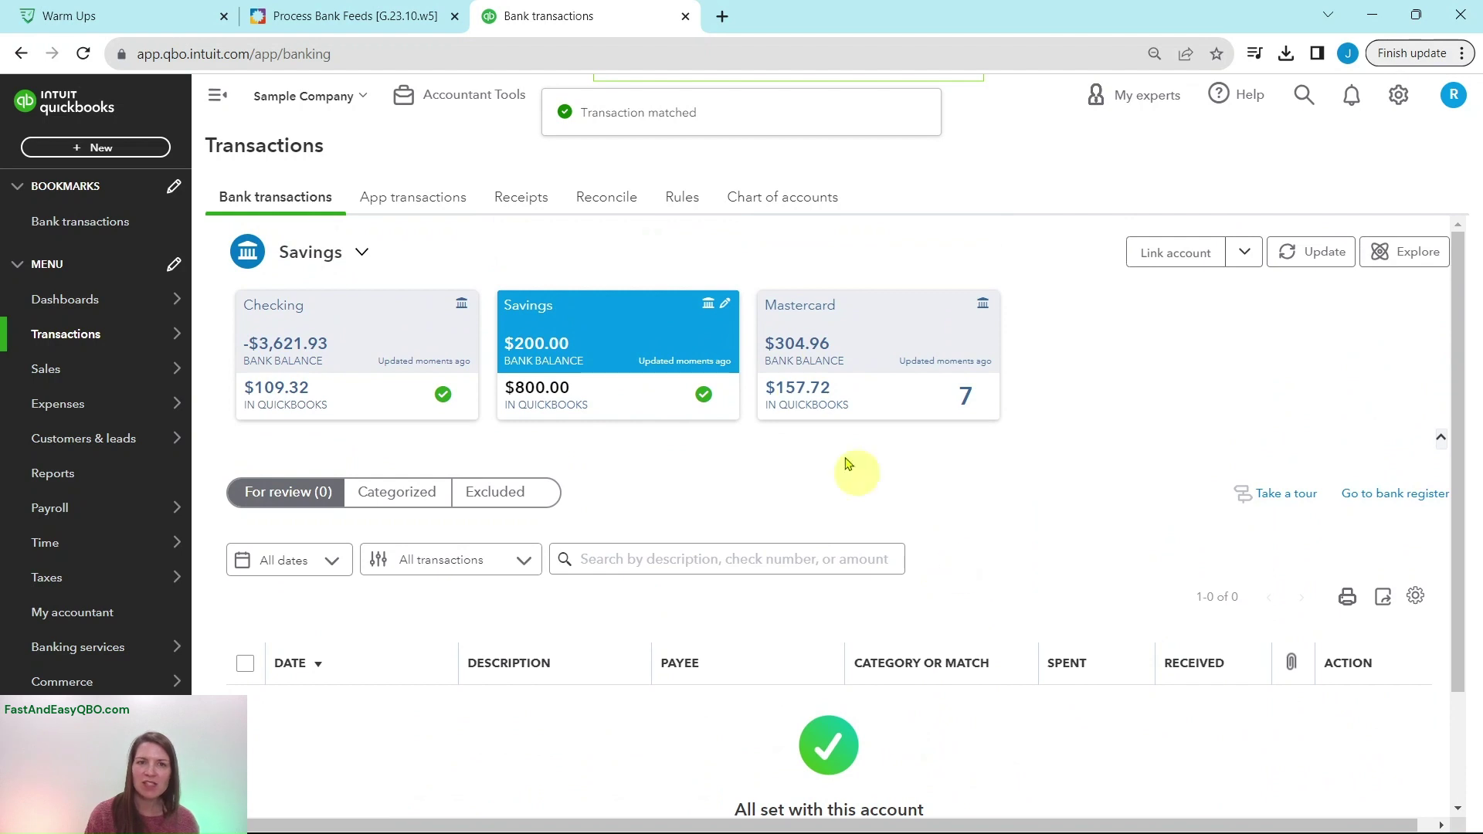
# Step: Return to the exercise, read Mastercard Step 1, and open the Mastercard feed's transactions for review in QuickBooks Online
pyautogui.click(358, 16)
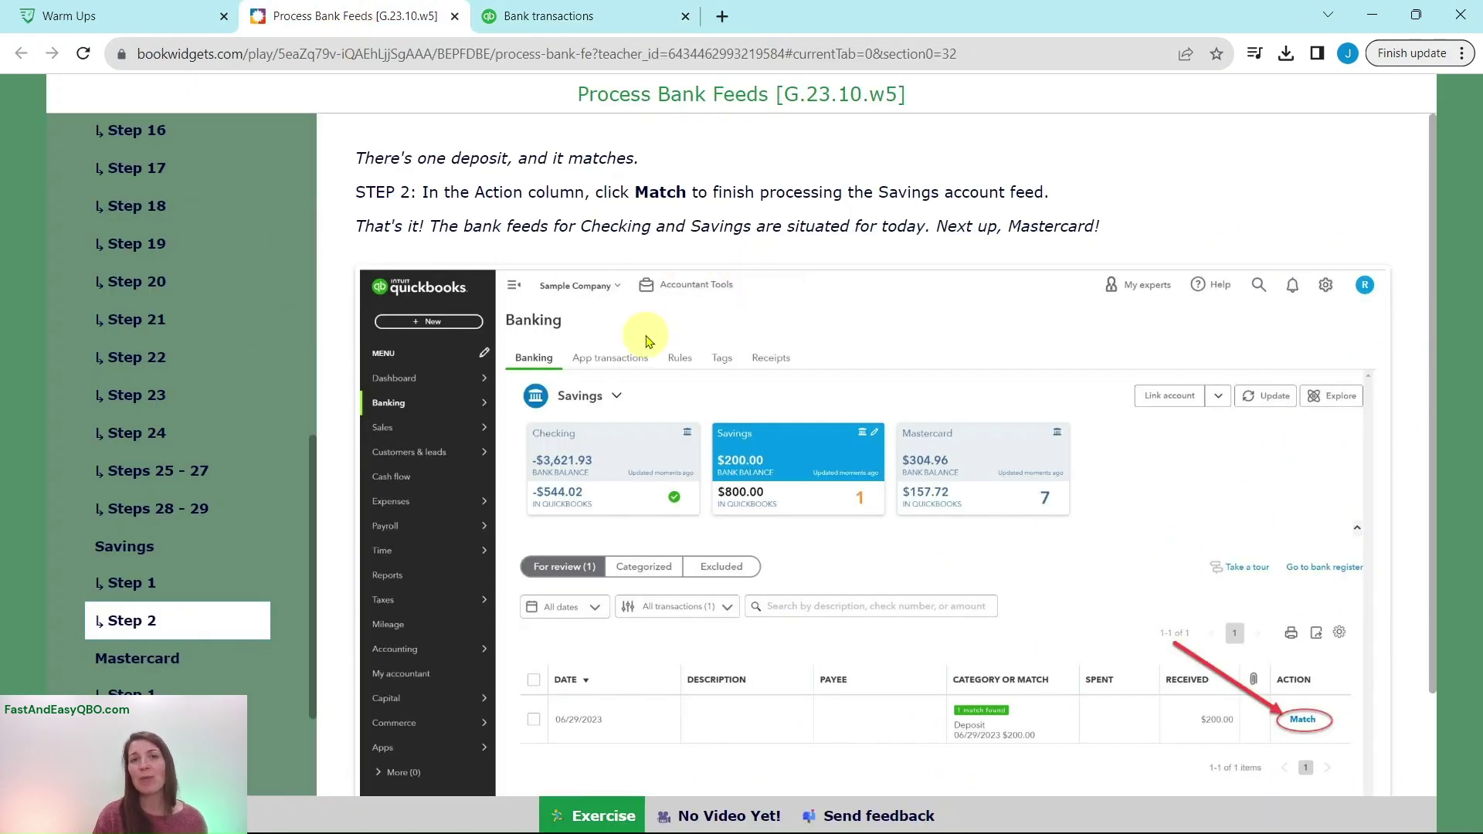
pyautogui.click(110, 657)
pyautogui.click(123, 518)
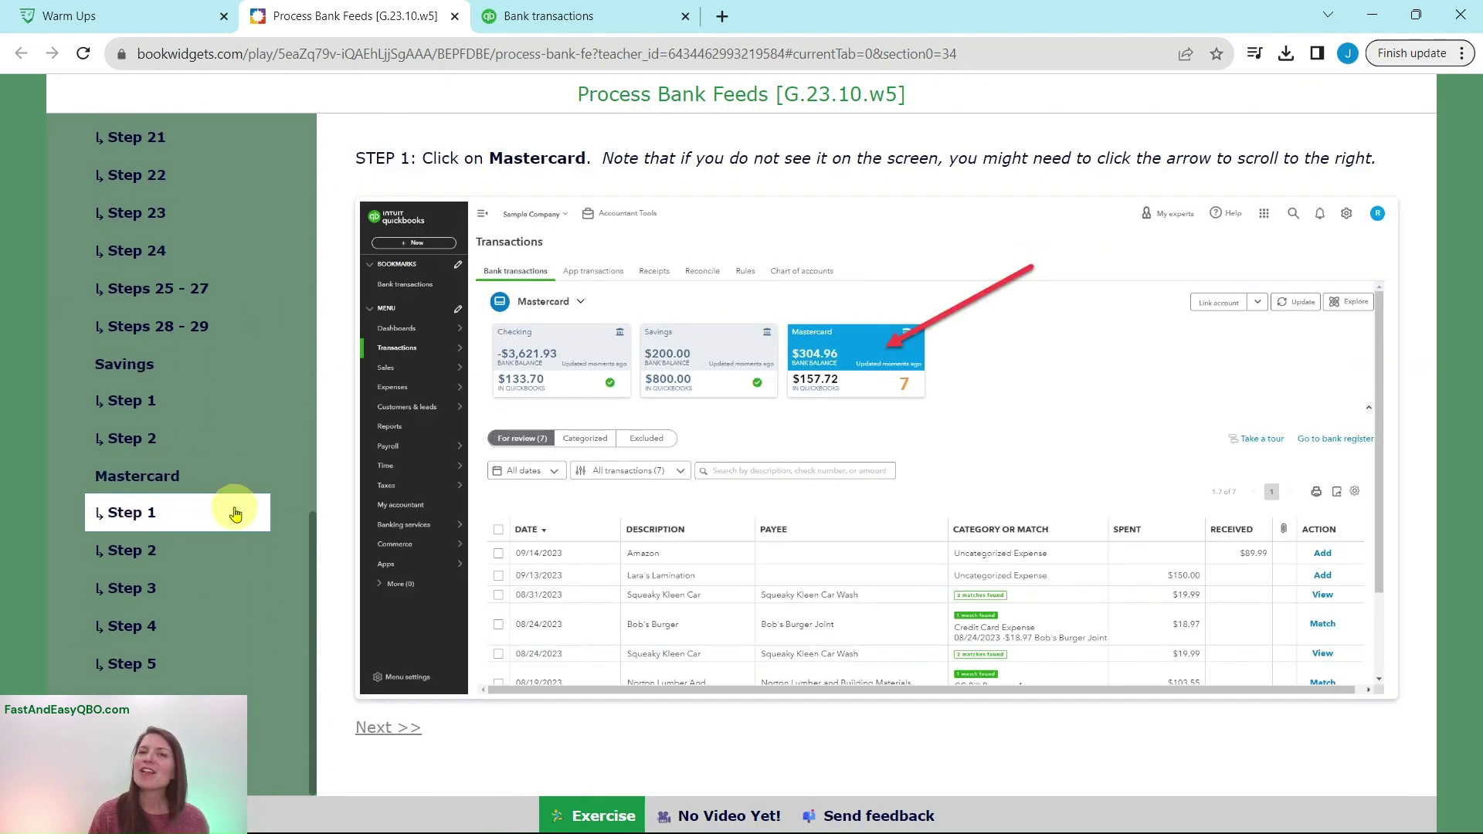
pyautogui.click(547, 30)
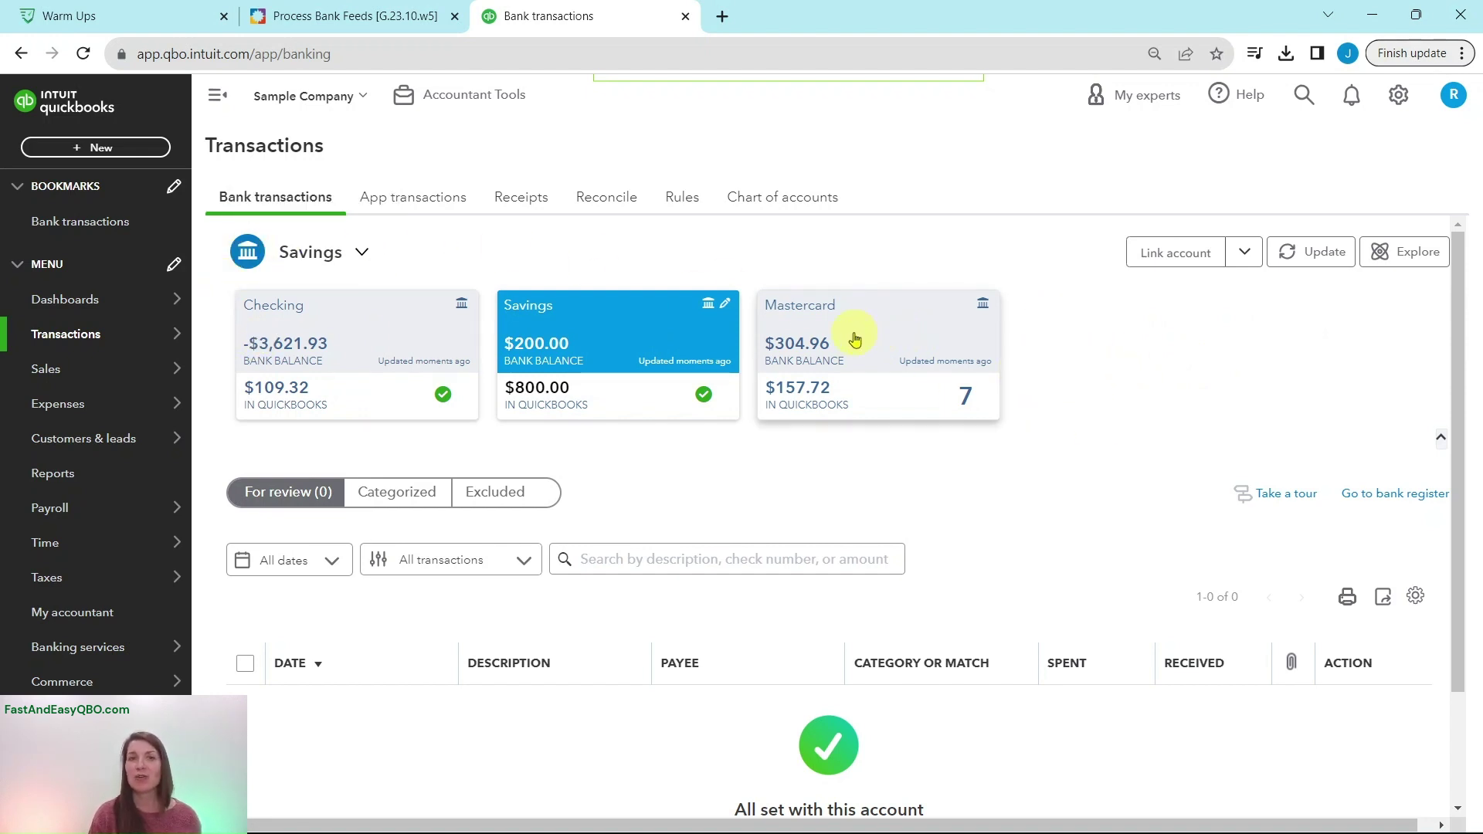
pyautogui.click(881, 332)
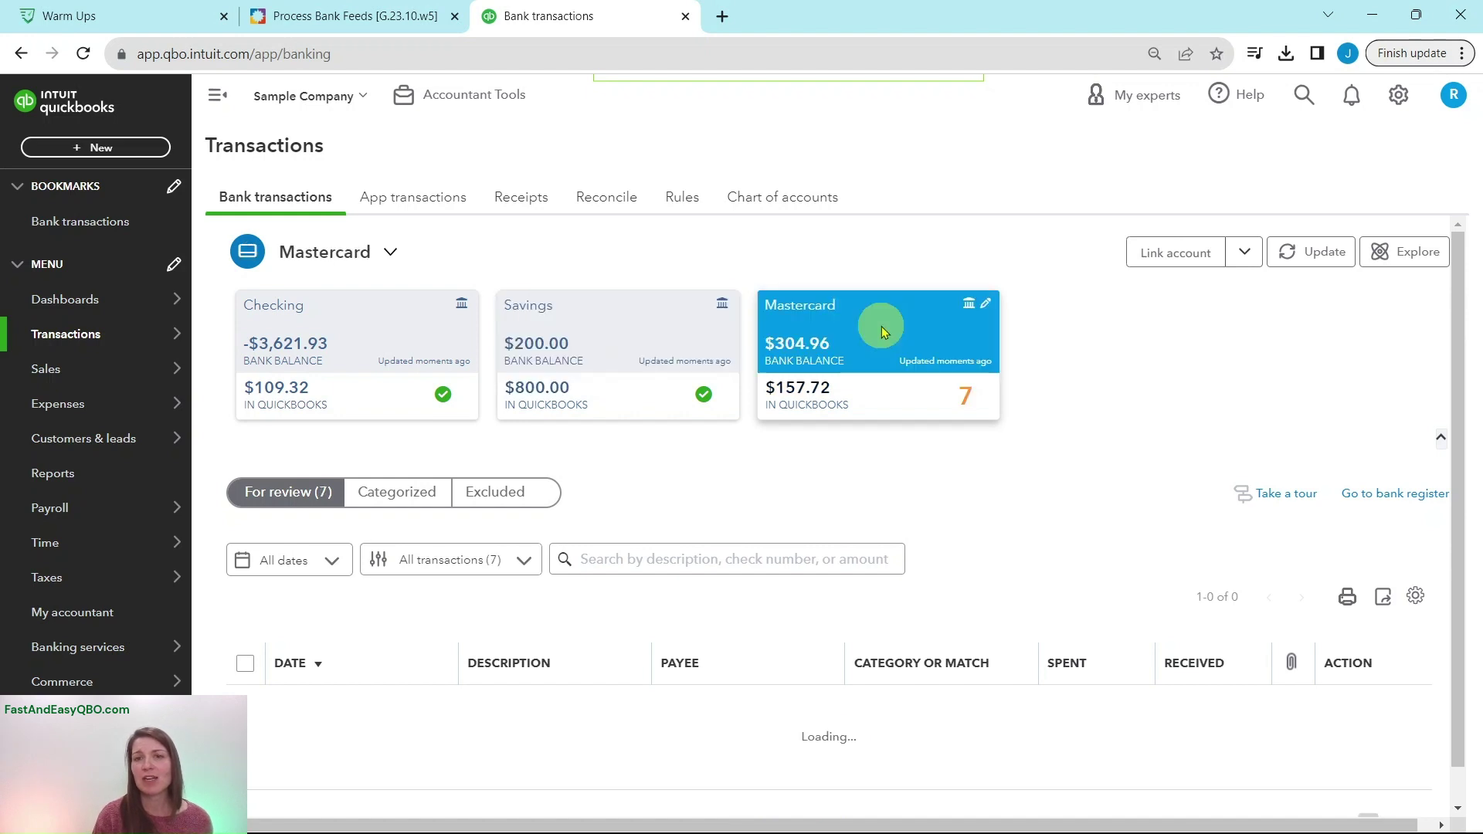
pyautogui.scroll(-3, 1151, 409)
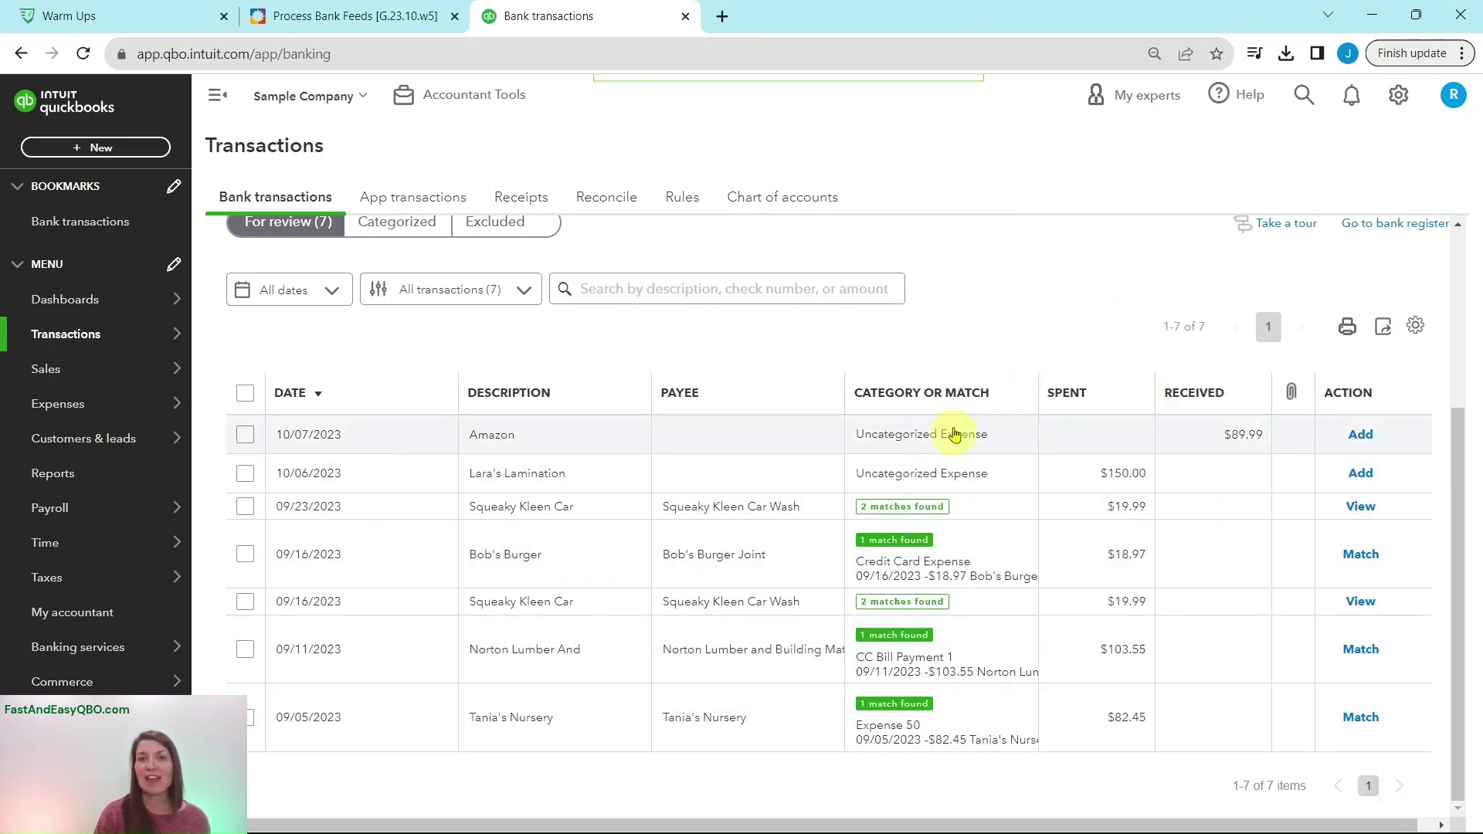
# Step: Read the exercise's Mastercard Step 2 and batch-accept the single-match Bob's Burger, Norton Lumber and Tania's Nursery transactions in QuickBooks Online
pyautogui.click(347, 17)
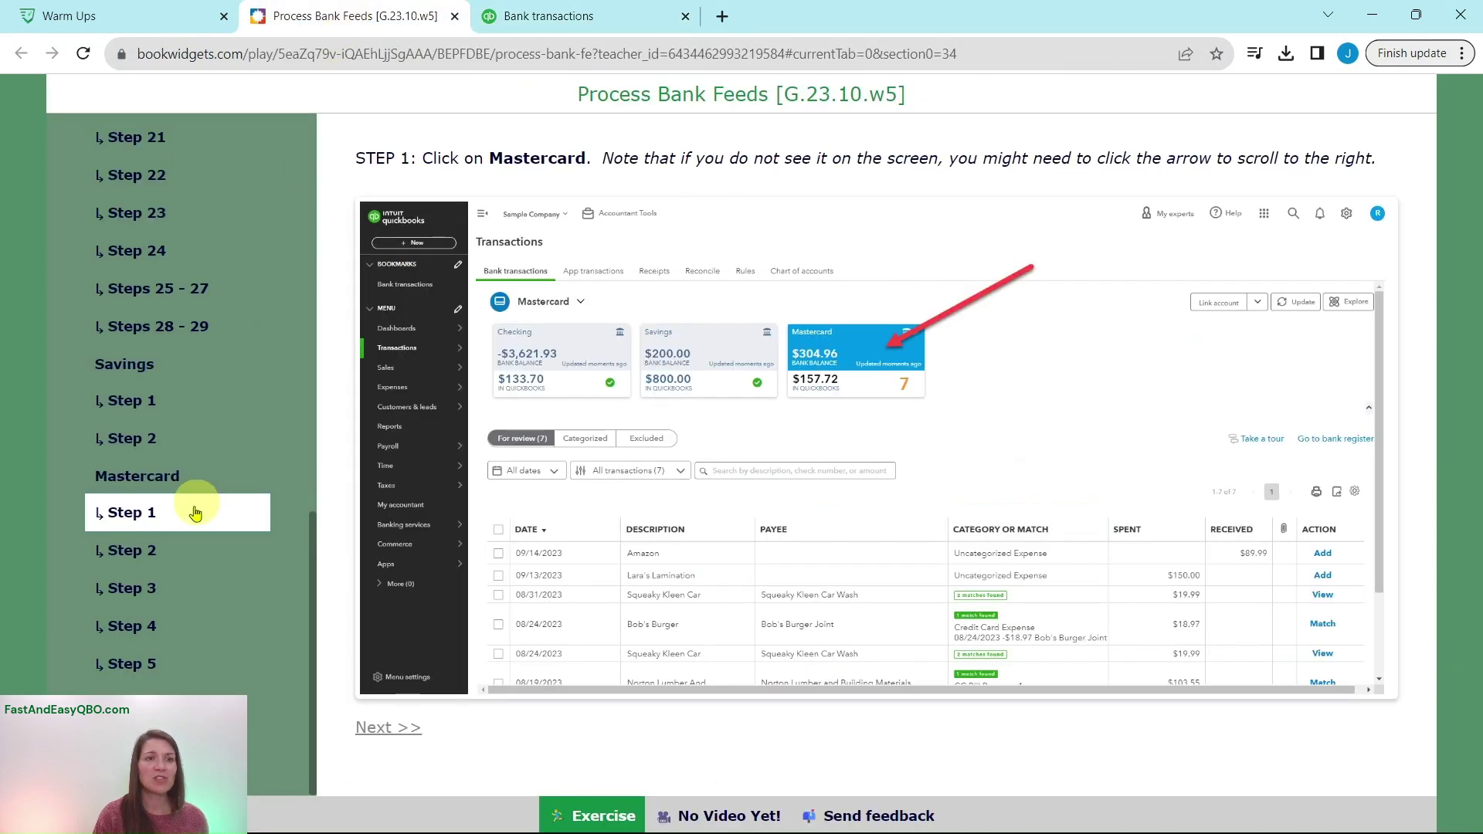
pyautogui.click(146, 550)
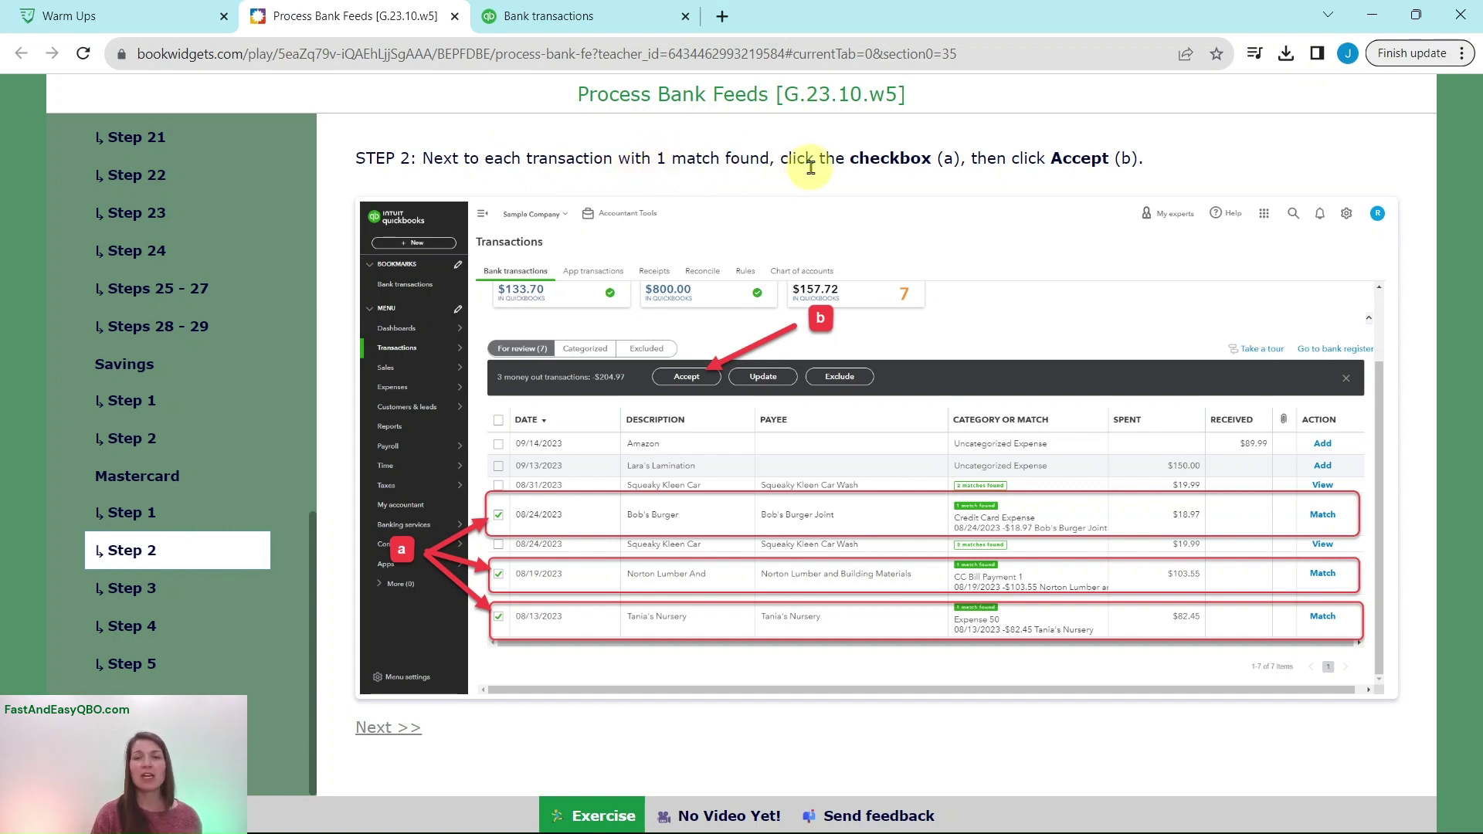
pyautogui.click(627, 23)
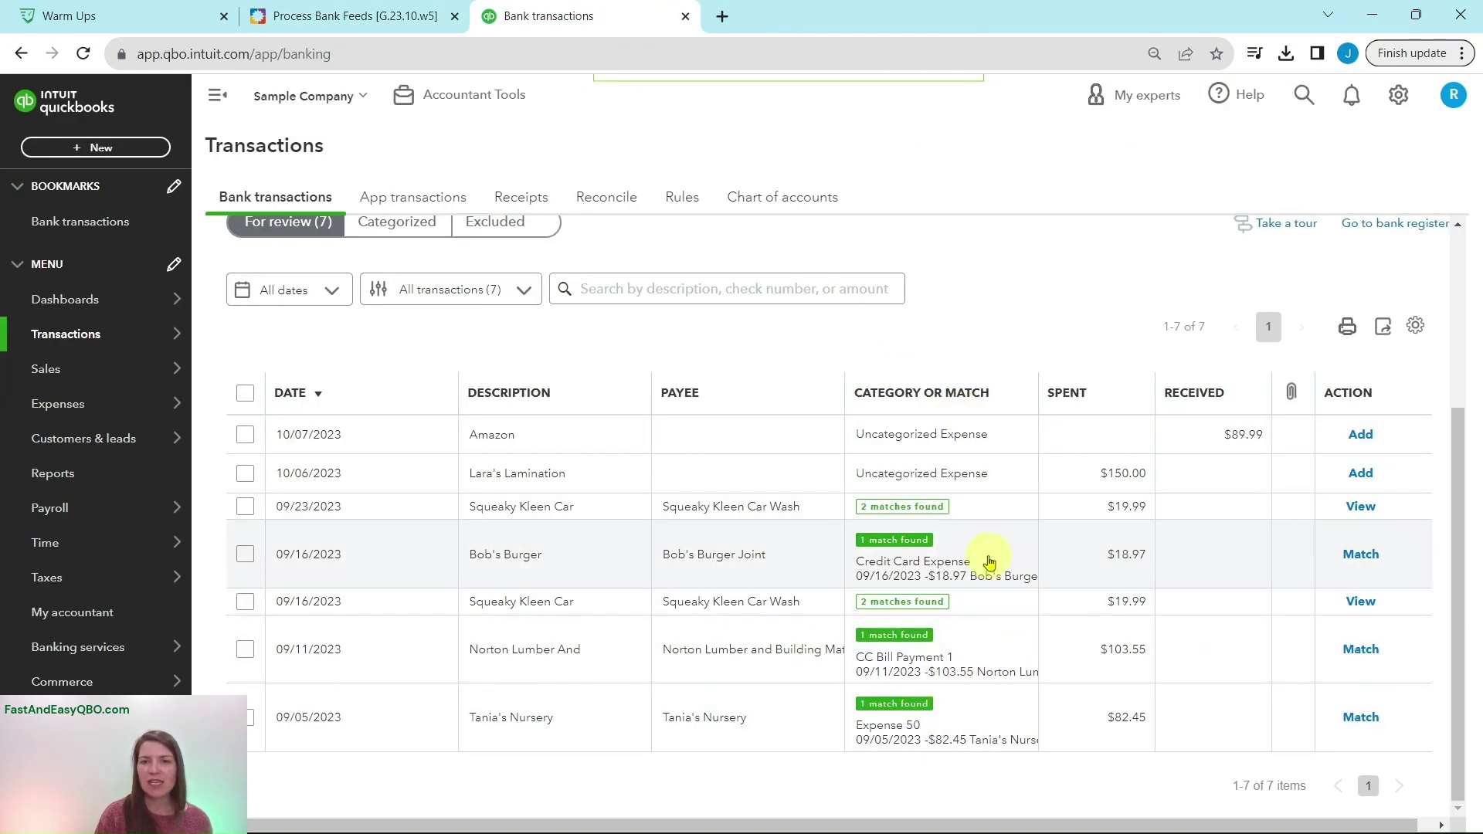
pyautogui.click(245, 555)
pyautogui.click(245, 649)
pyautogui.click(249, 717)
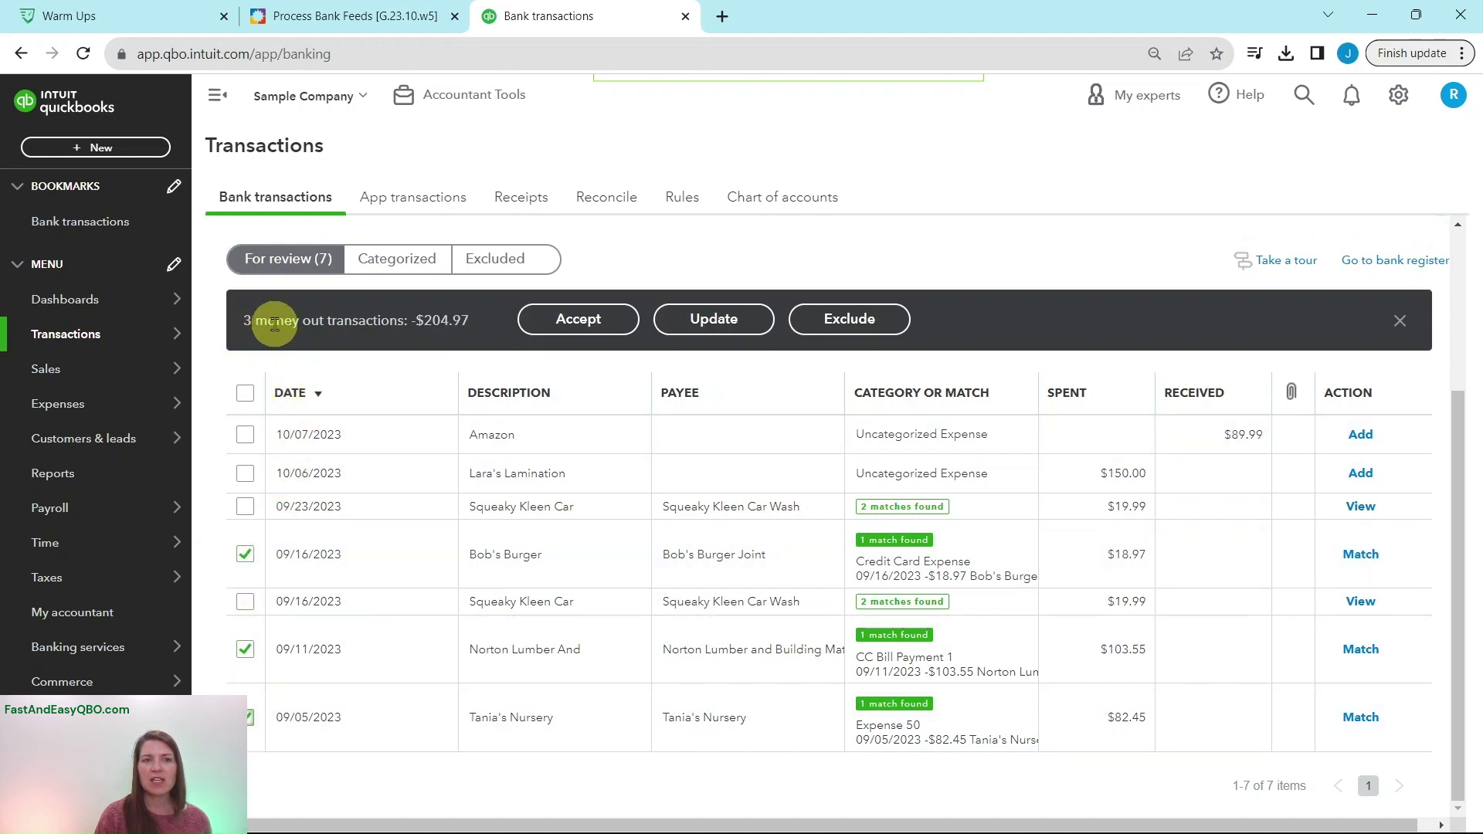
pyautogui.click(605, 328)
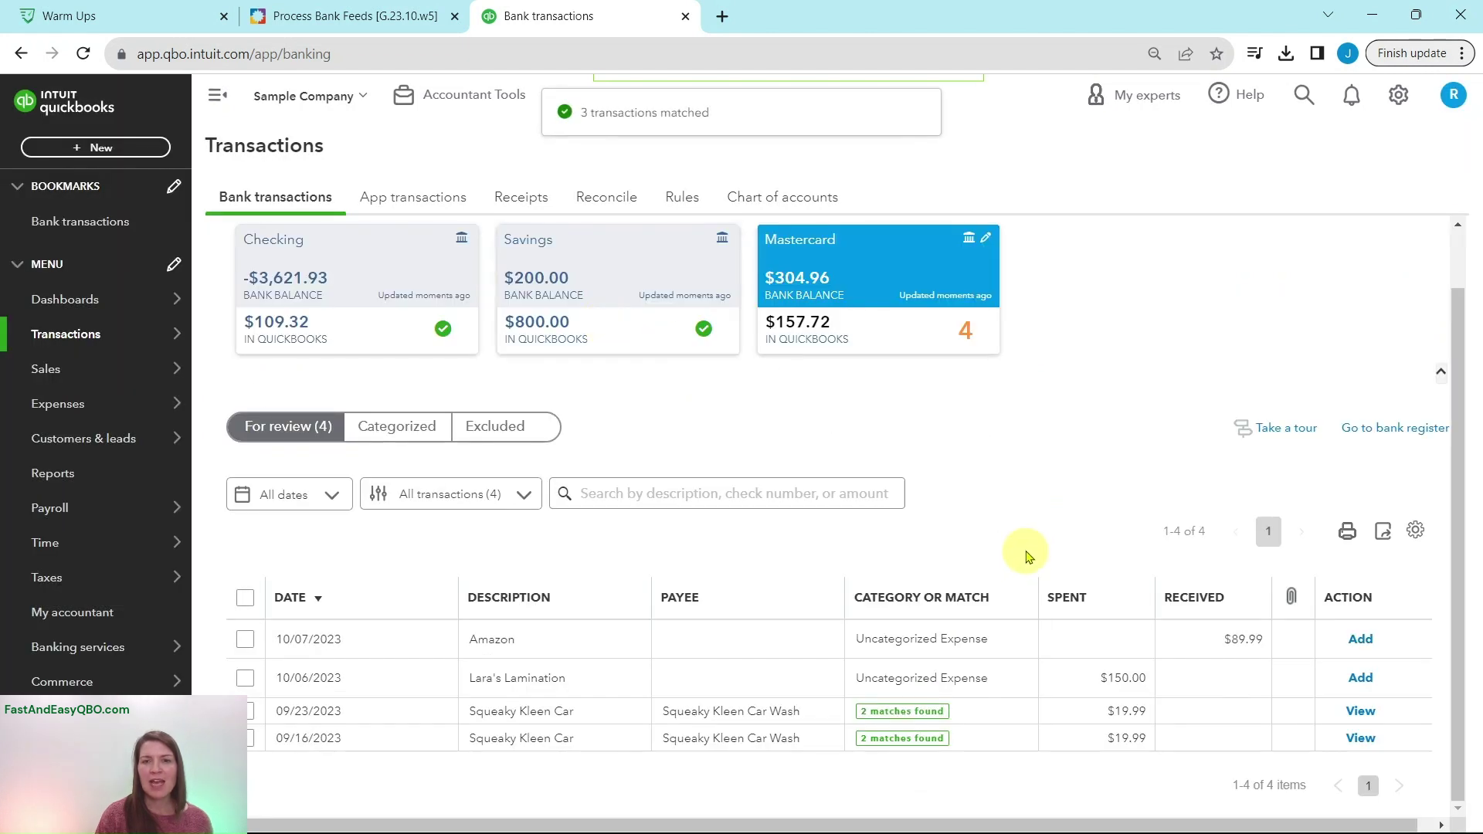
# Step: Read the exercise's Mastercard Step 3 and match the 09/23/2023 Squeaky Kleen transaction to the same-dated credit card expense in QuickBooks Online
pyautogui.click(363, 17)
pyautogui.click(145, 588)
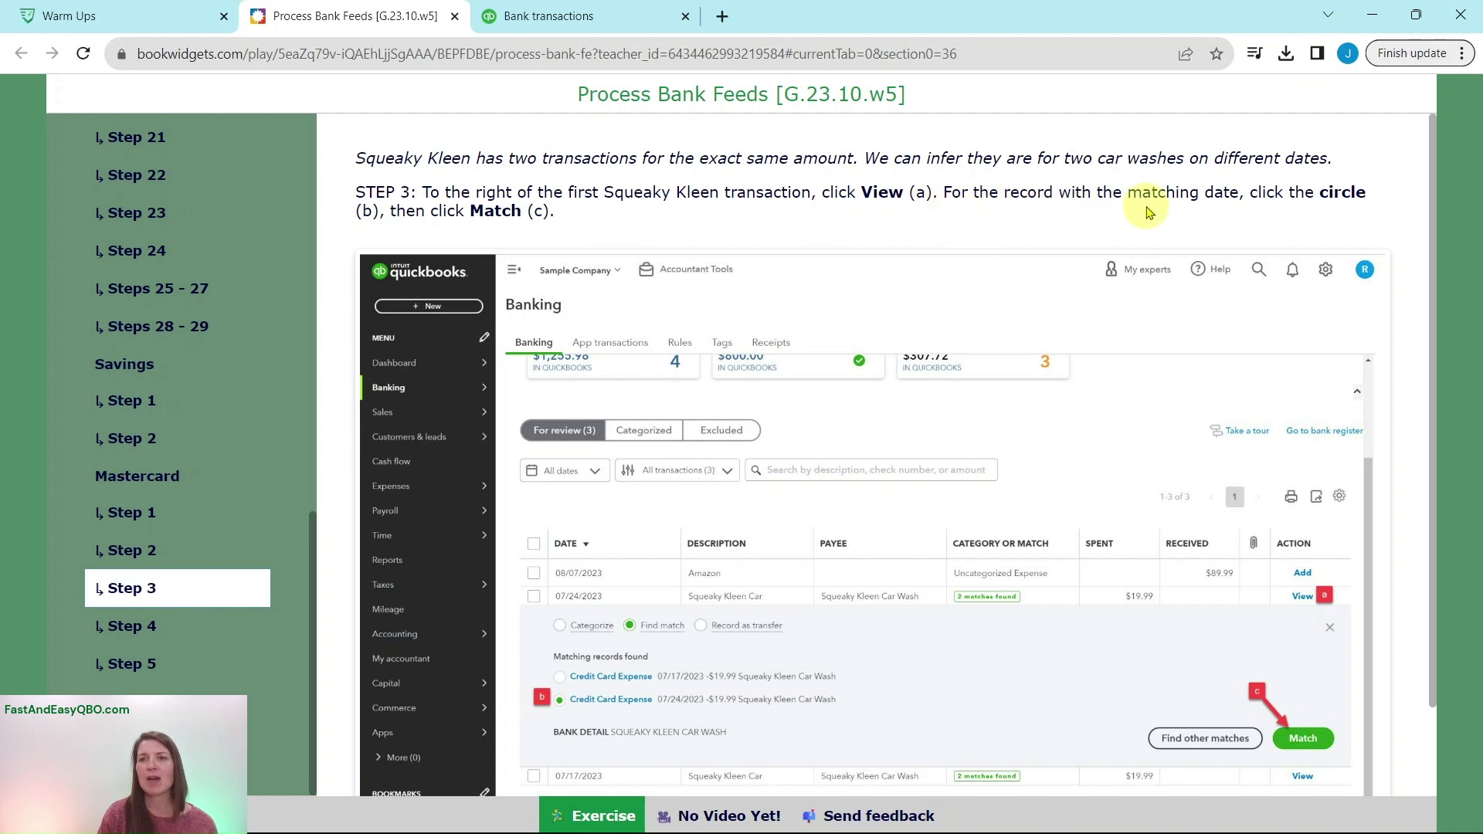
pyautogui.click(622, 23)
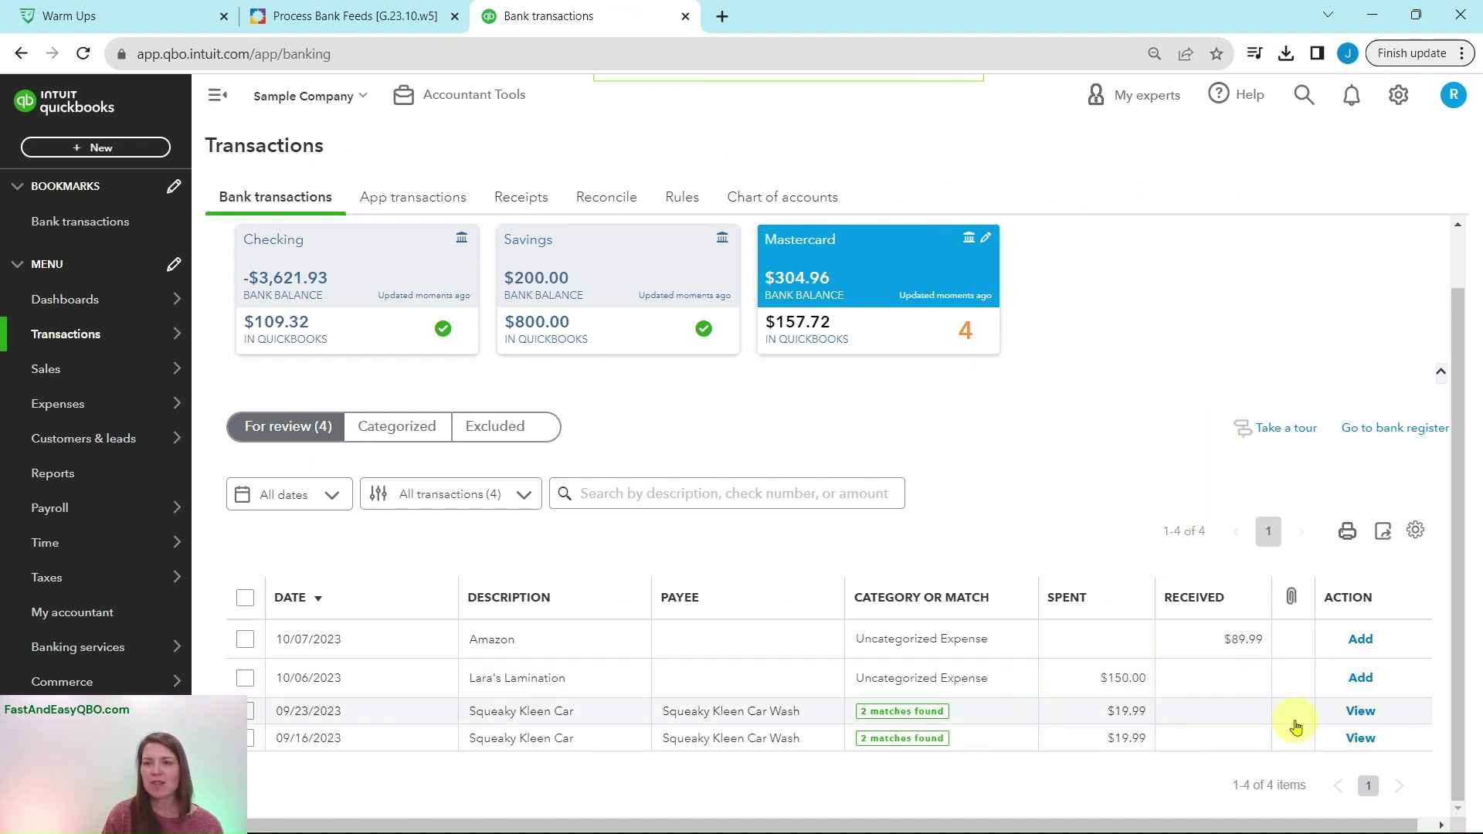
pyautogui.click(1361, 711)
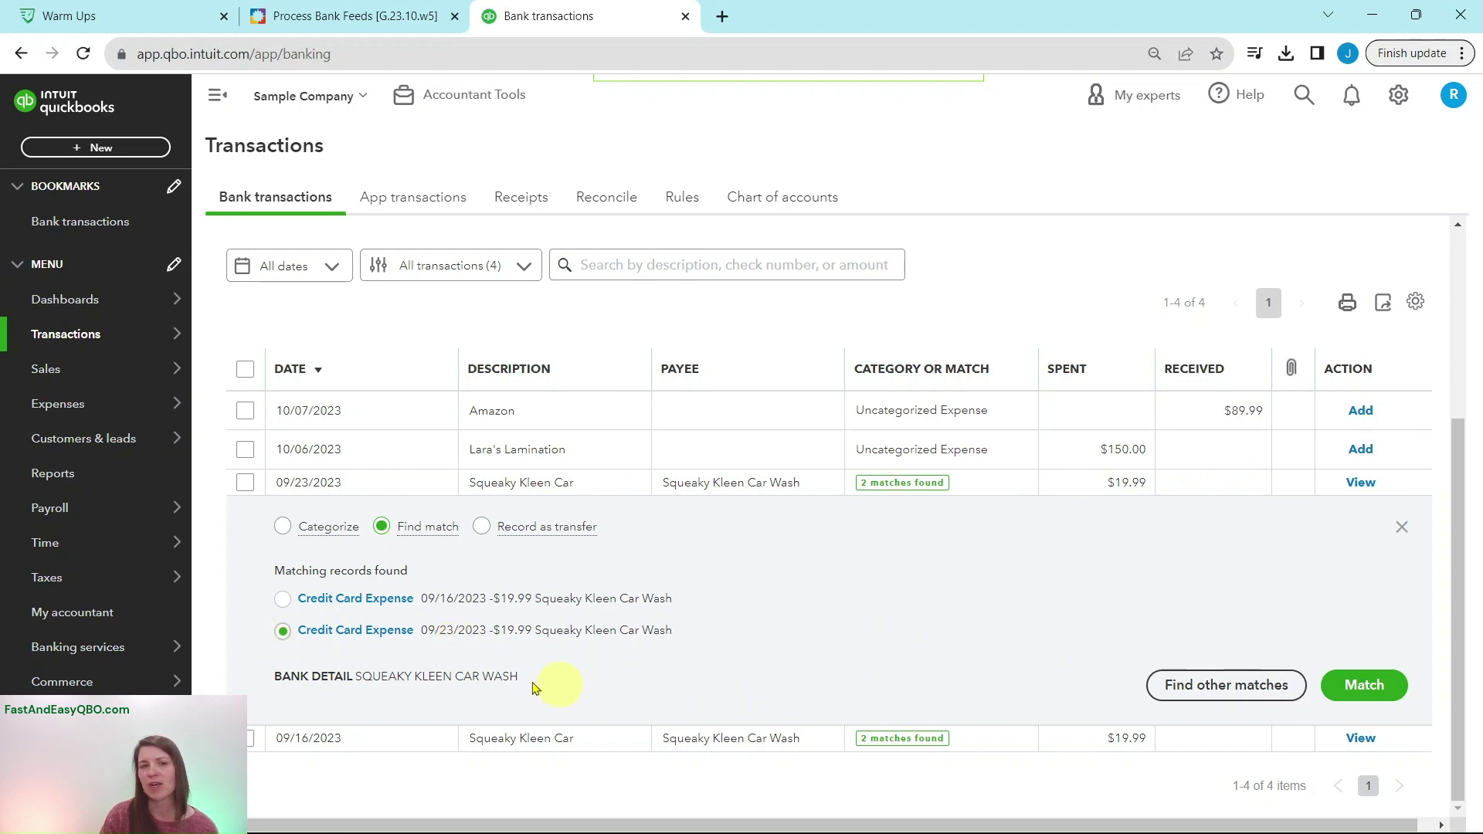
pyautogui.click(1376, 690)
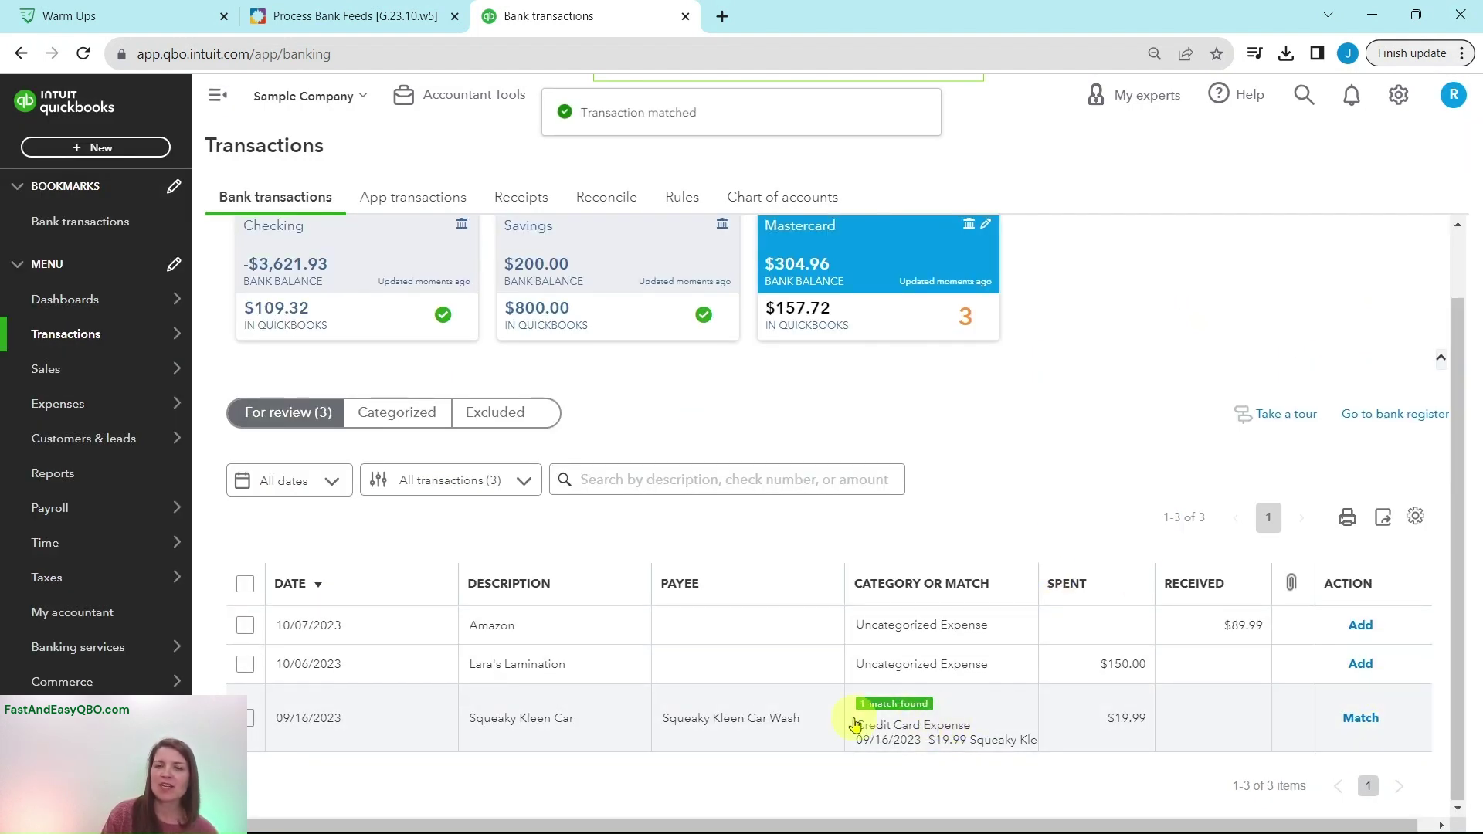
# Step: Read the exercise's Mastercard Step 4 and match the remaining 09/16/2023 Squeaky Kleen transaction in QuickBooks Online
pyautogui.click(346, 23)
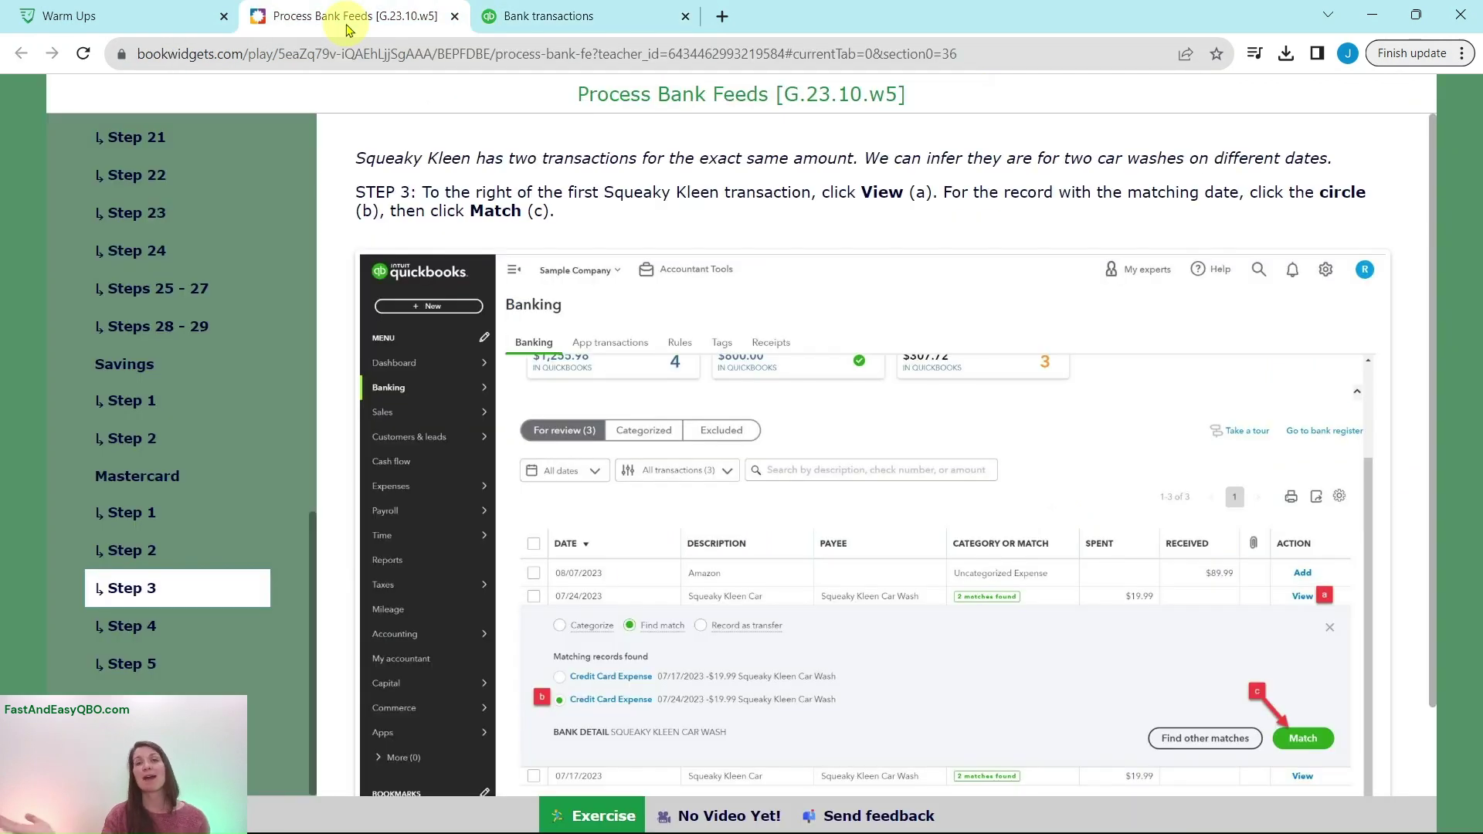
pyautogui.click(133, 625)
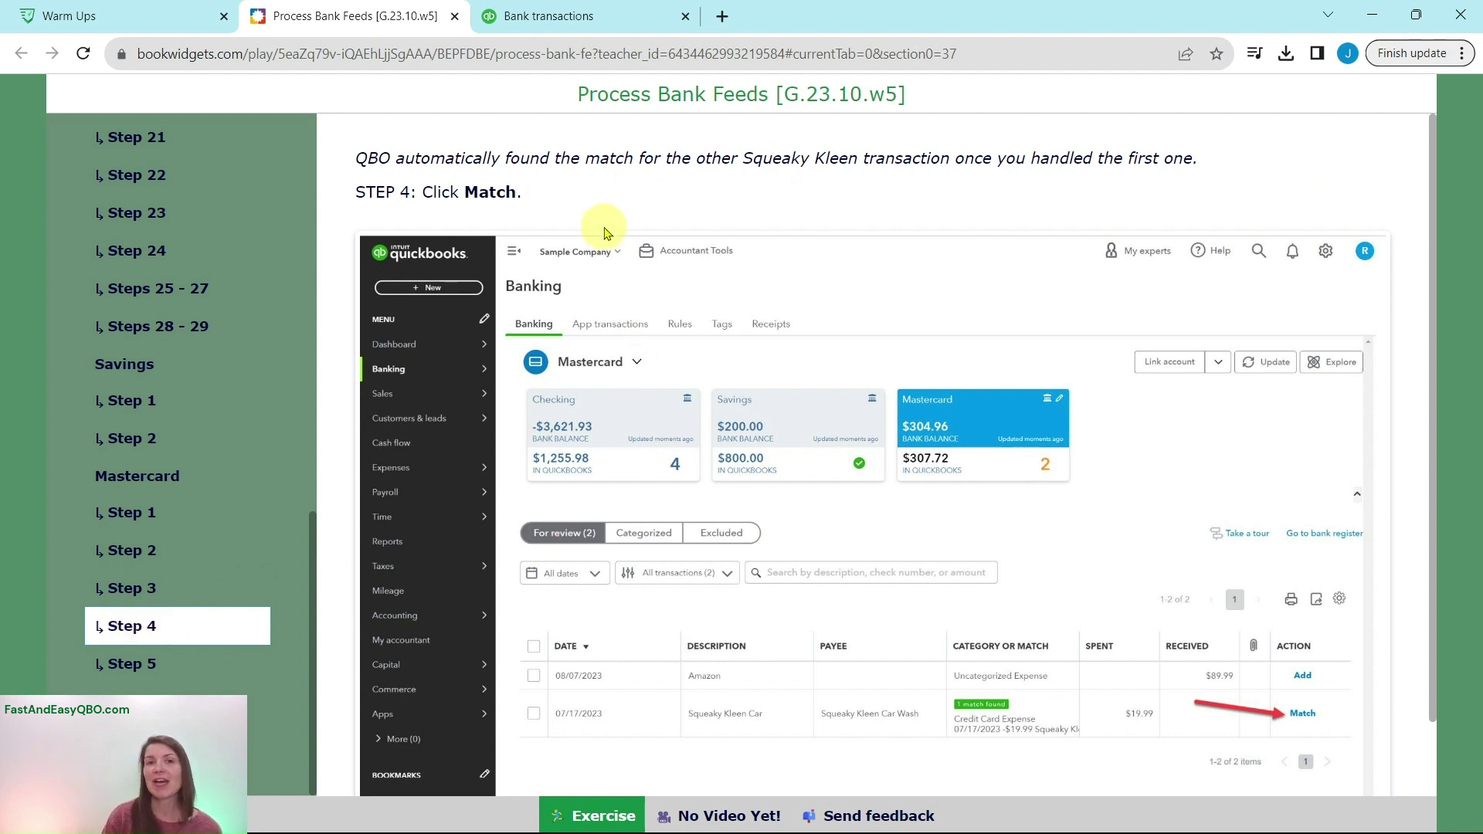
pyautogui.click(649, 22)
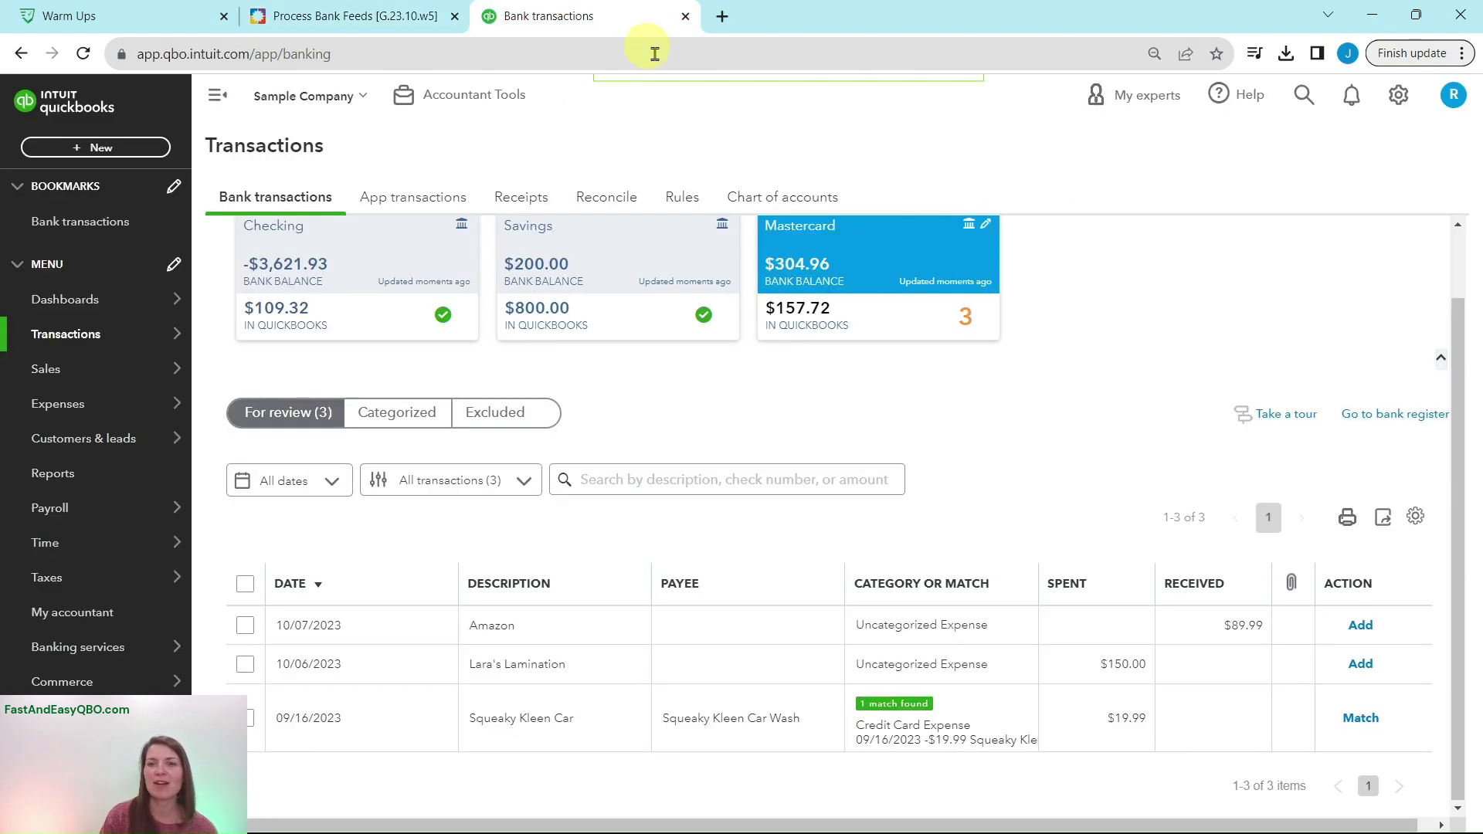
pyautogui.click(1360, 721)
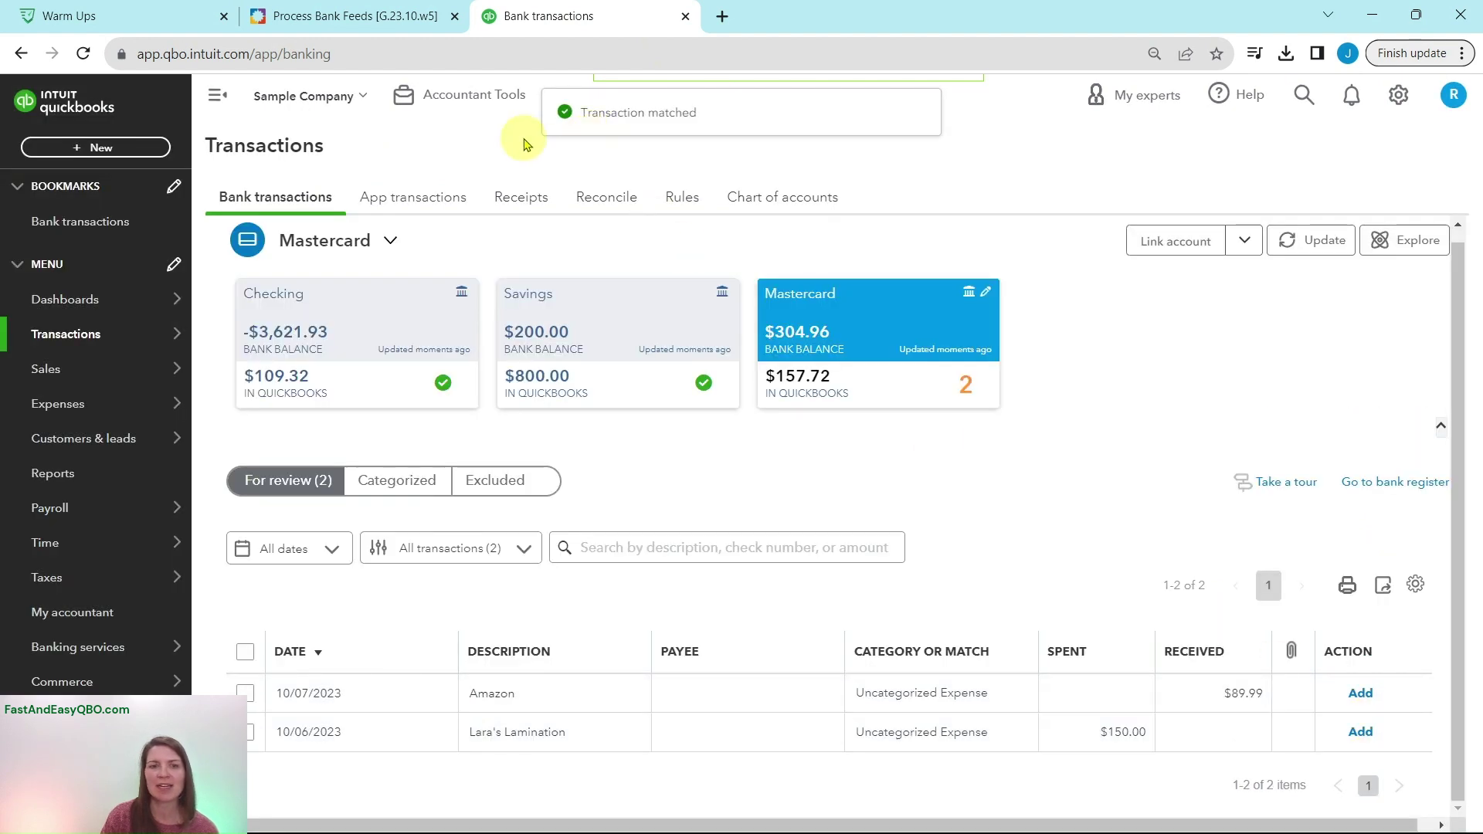
# Step: Read the exercise's Mastercard Step 5, select both the Amazon and Lara's Lamination transactions in QuickBooks Online, and open their batch update
pyautogui.click(352, 15)
pyautogui.click(133, 655)
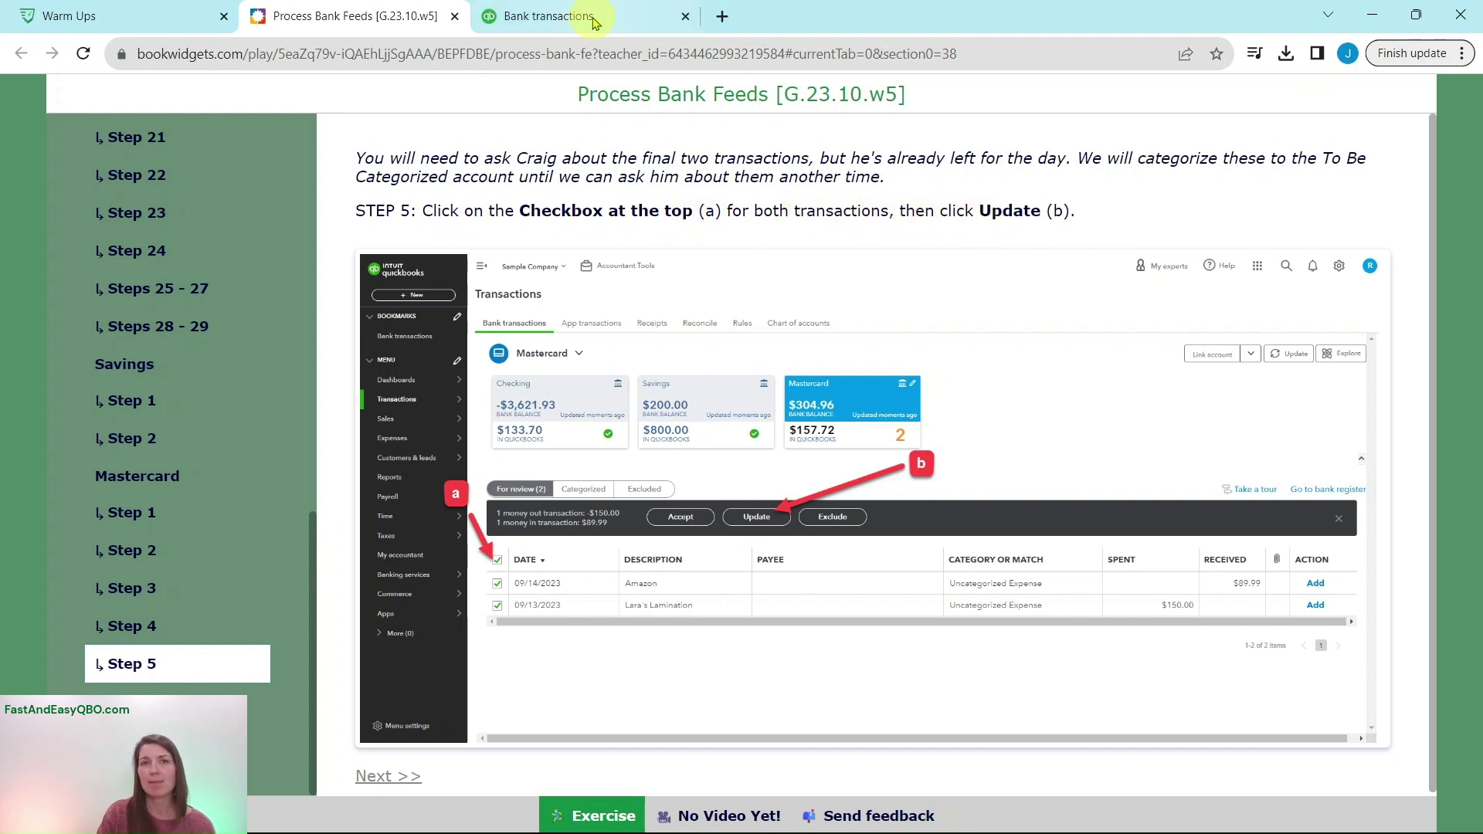
pyautogui.click(553, 16)
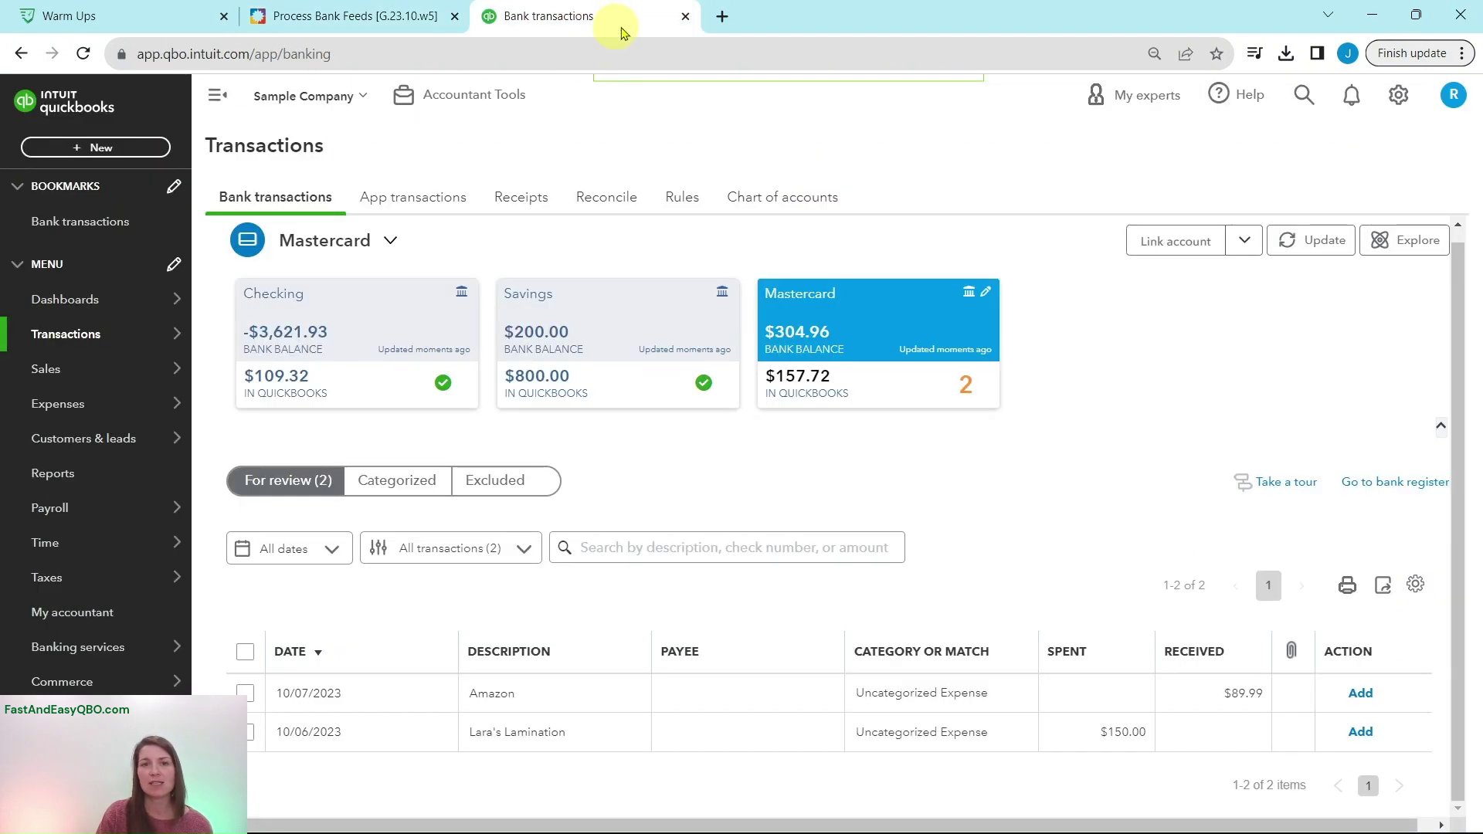
pyautogui.click(244, 651)
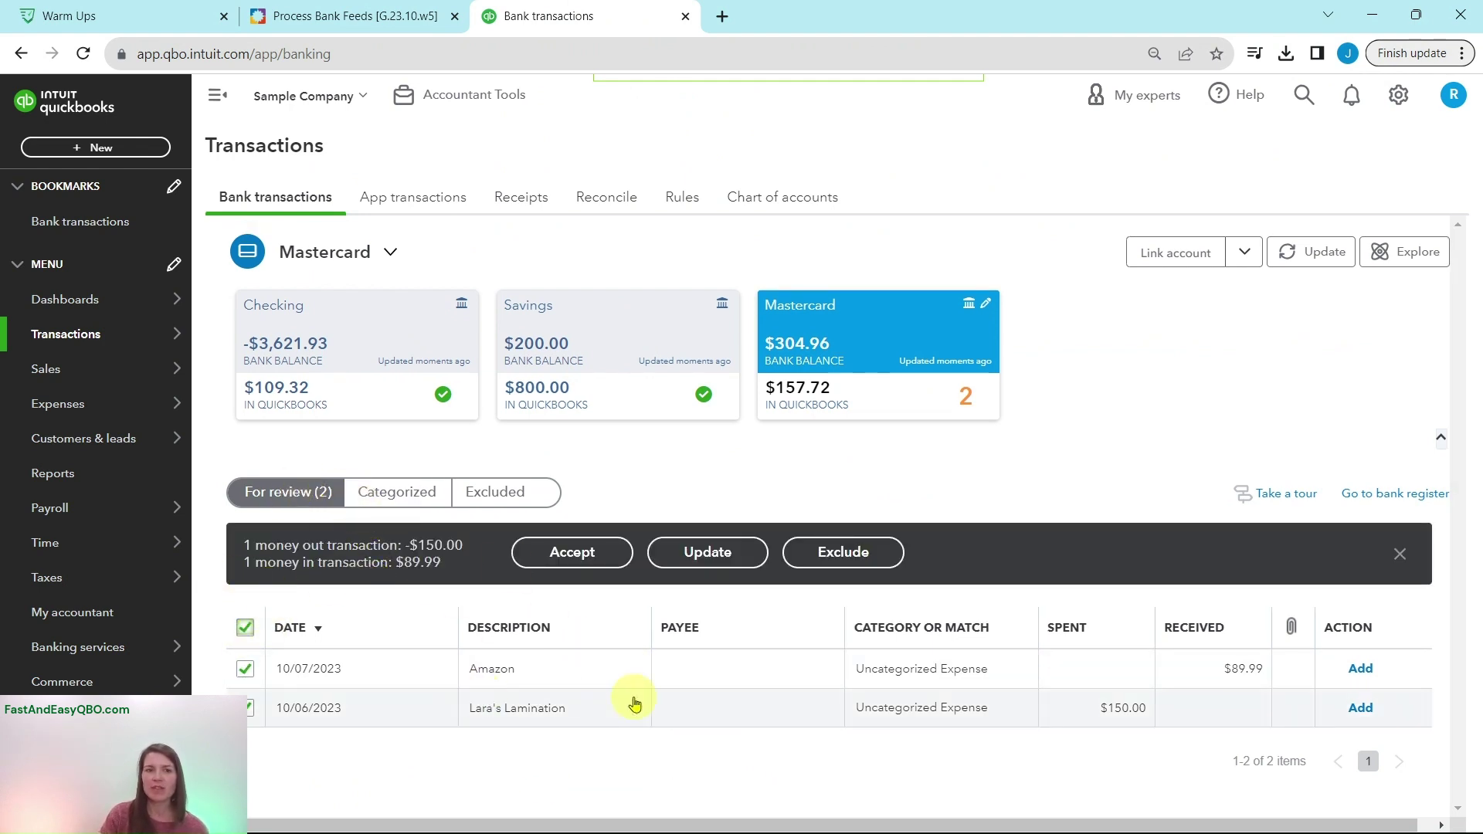
pyautogui.click(727, 556)
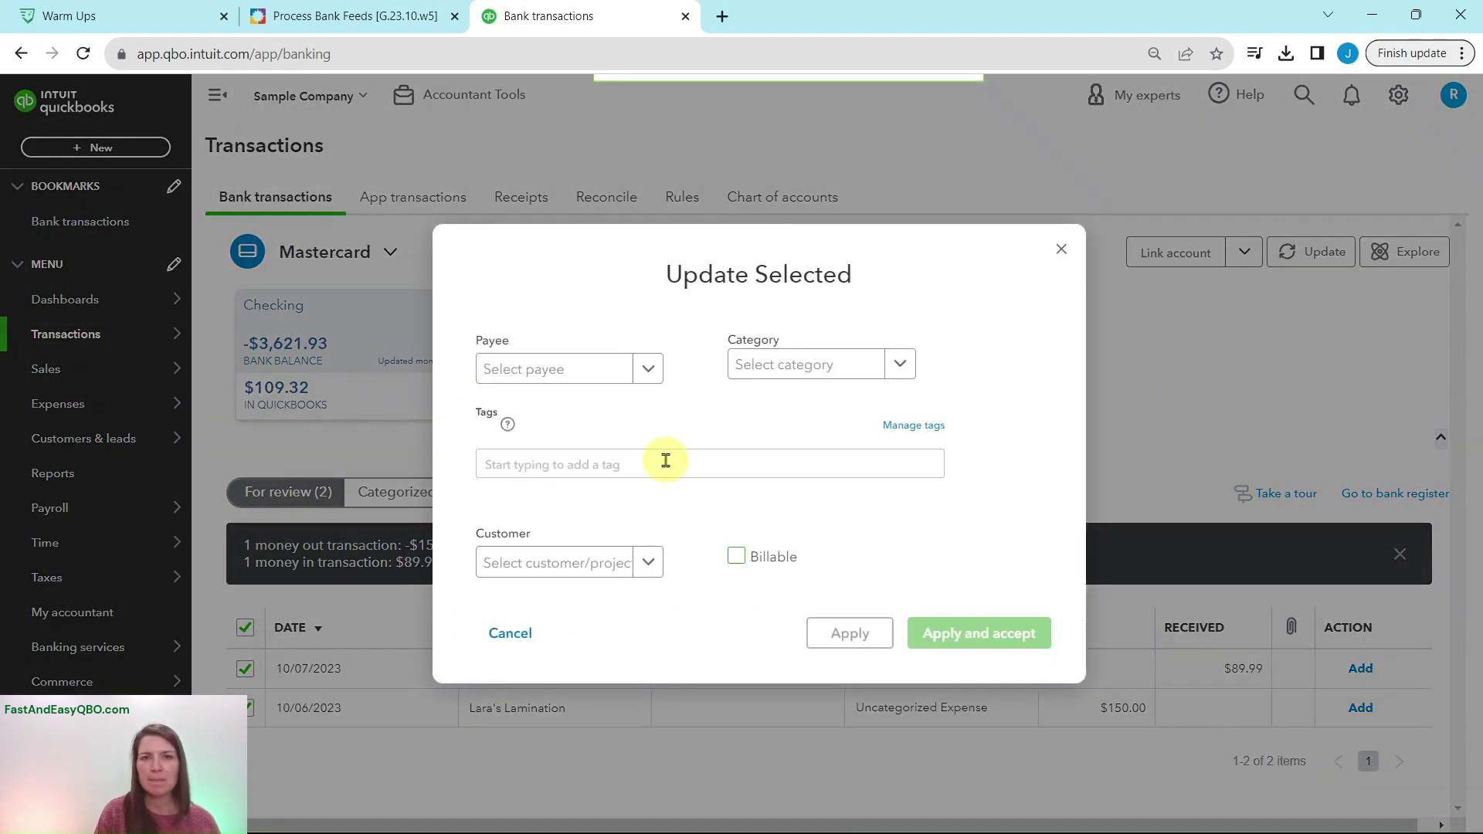
# Step: Read the exercise's Mastercard Step 6, set the selected transactions' category to To Be Categorized in QuickBooks Online, and apply and accept the update
pyautogui.click(386, 23)
pyautogui.click(127, 699)
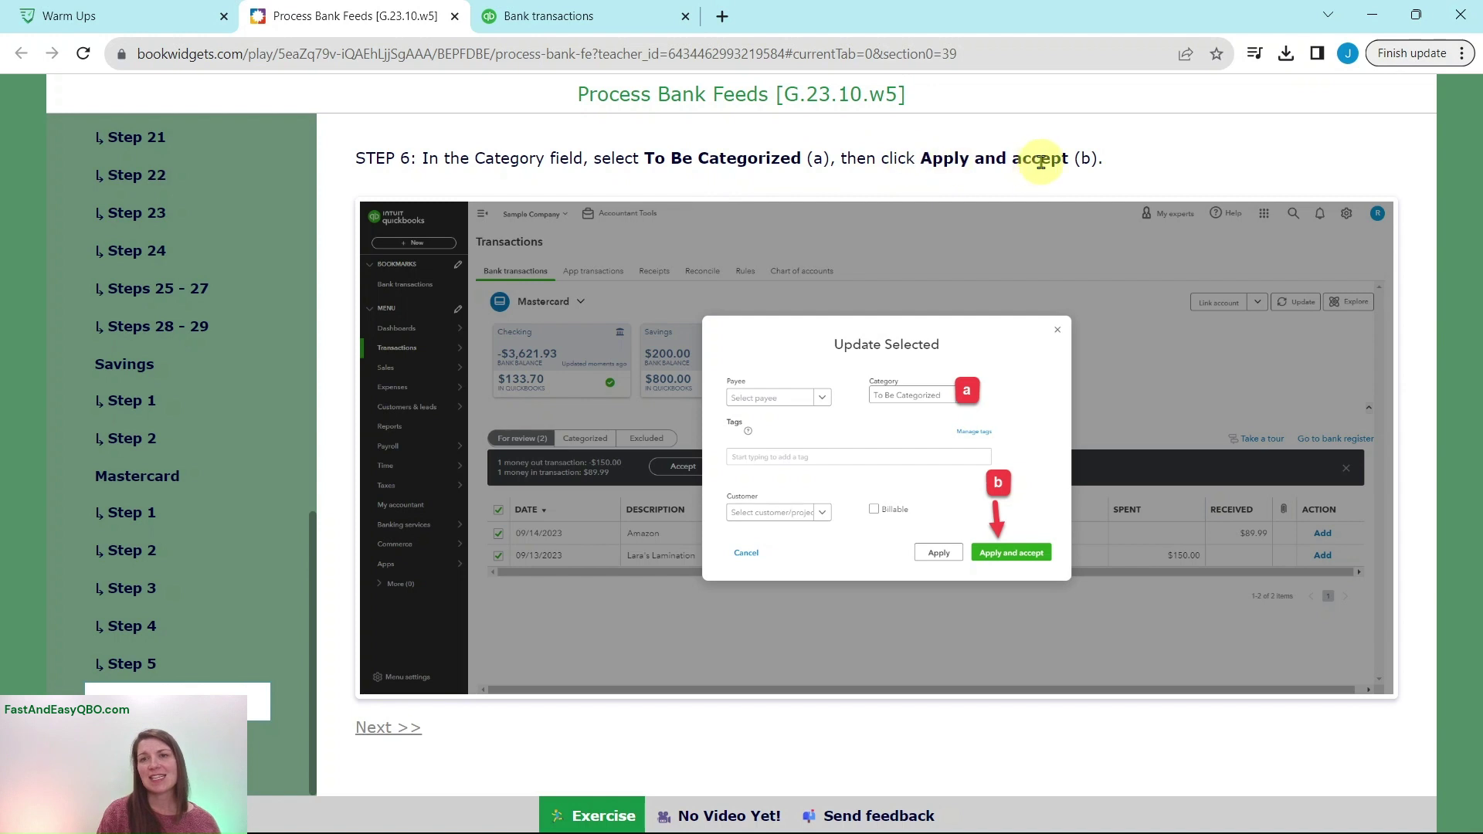
pyautogui.click(613, 26)
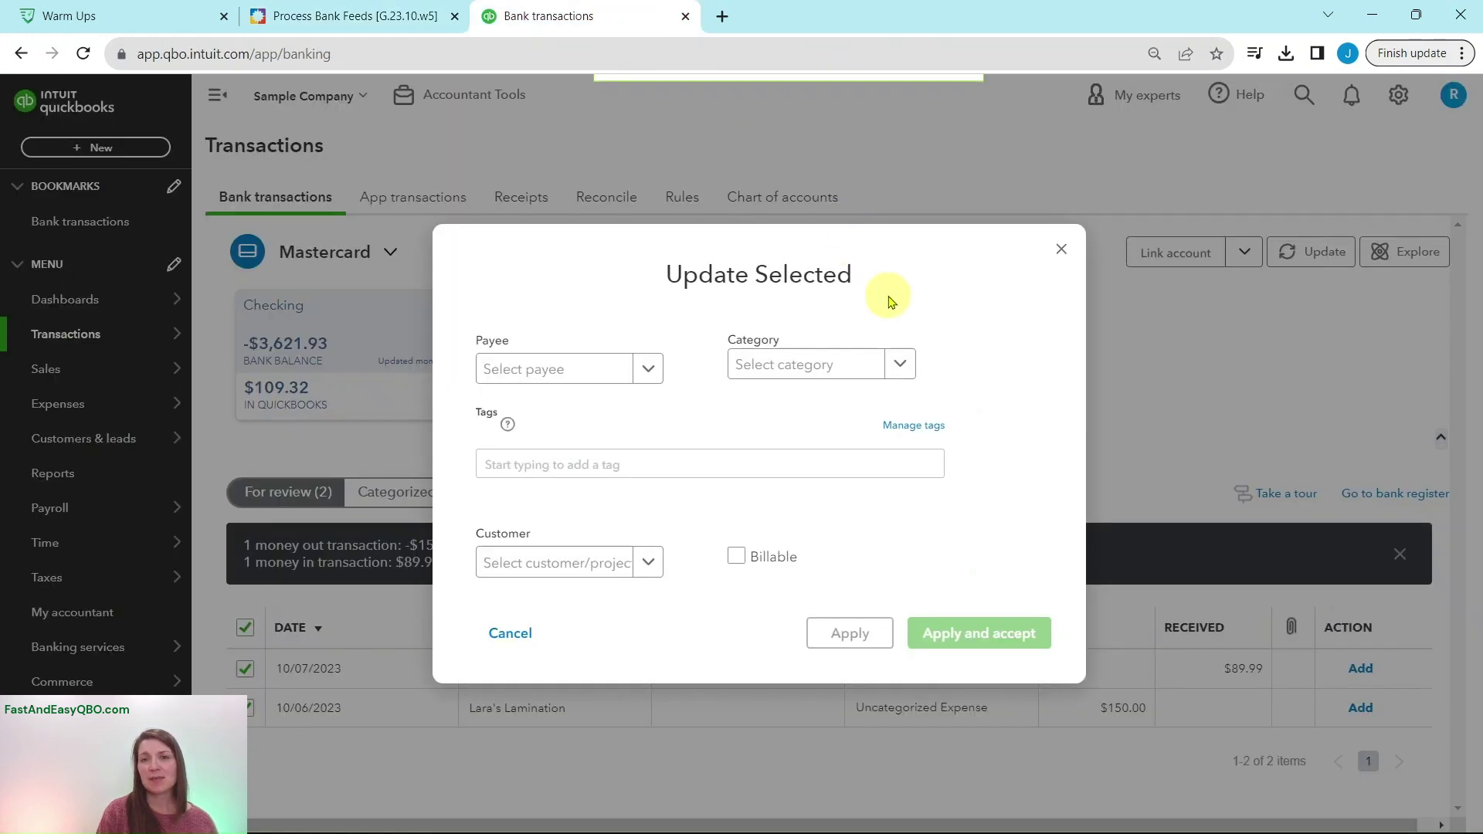
pyautogui.click(899, 369)
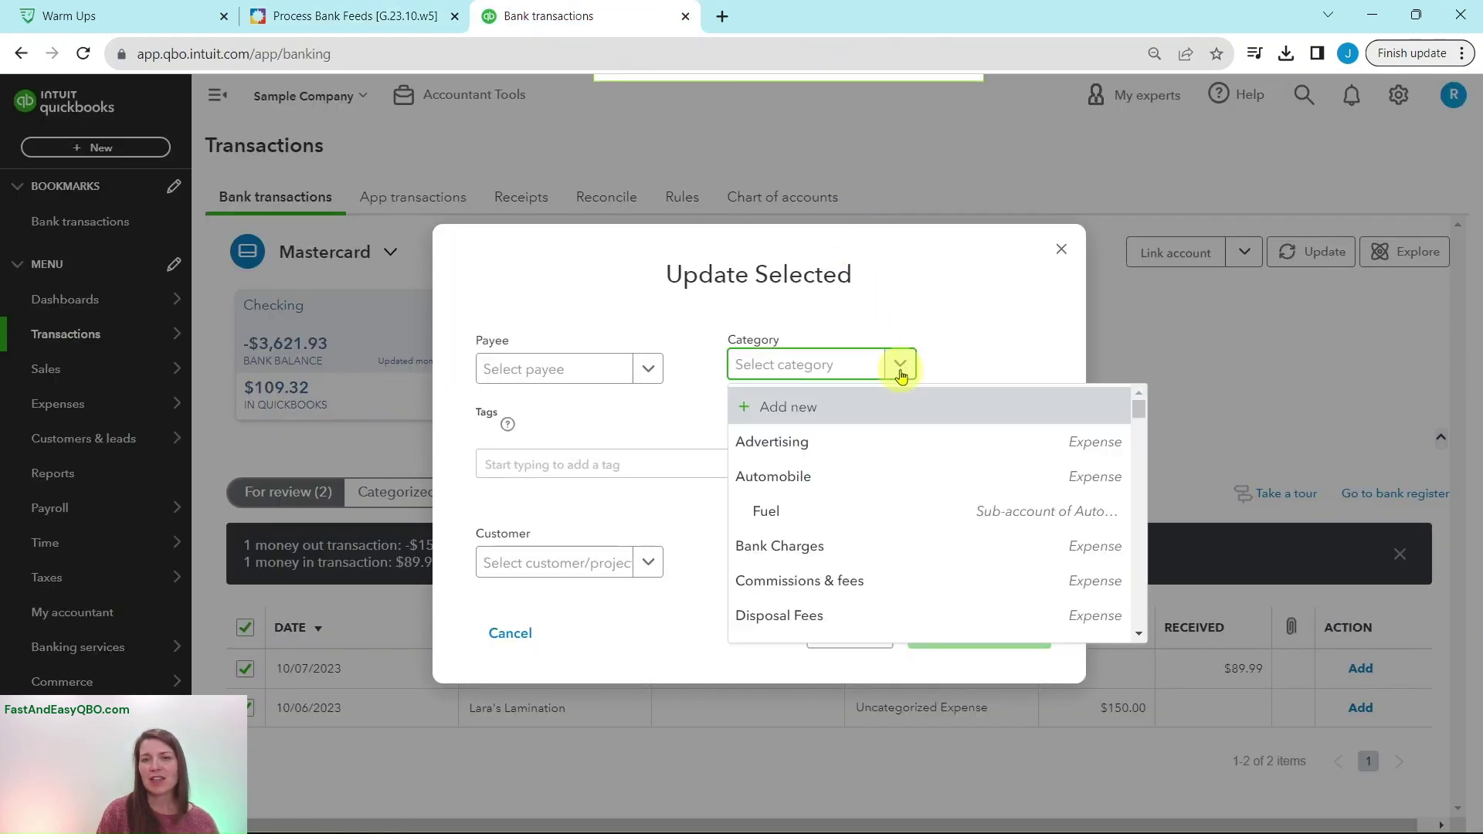
pyautogui.click(817, 363)
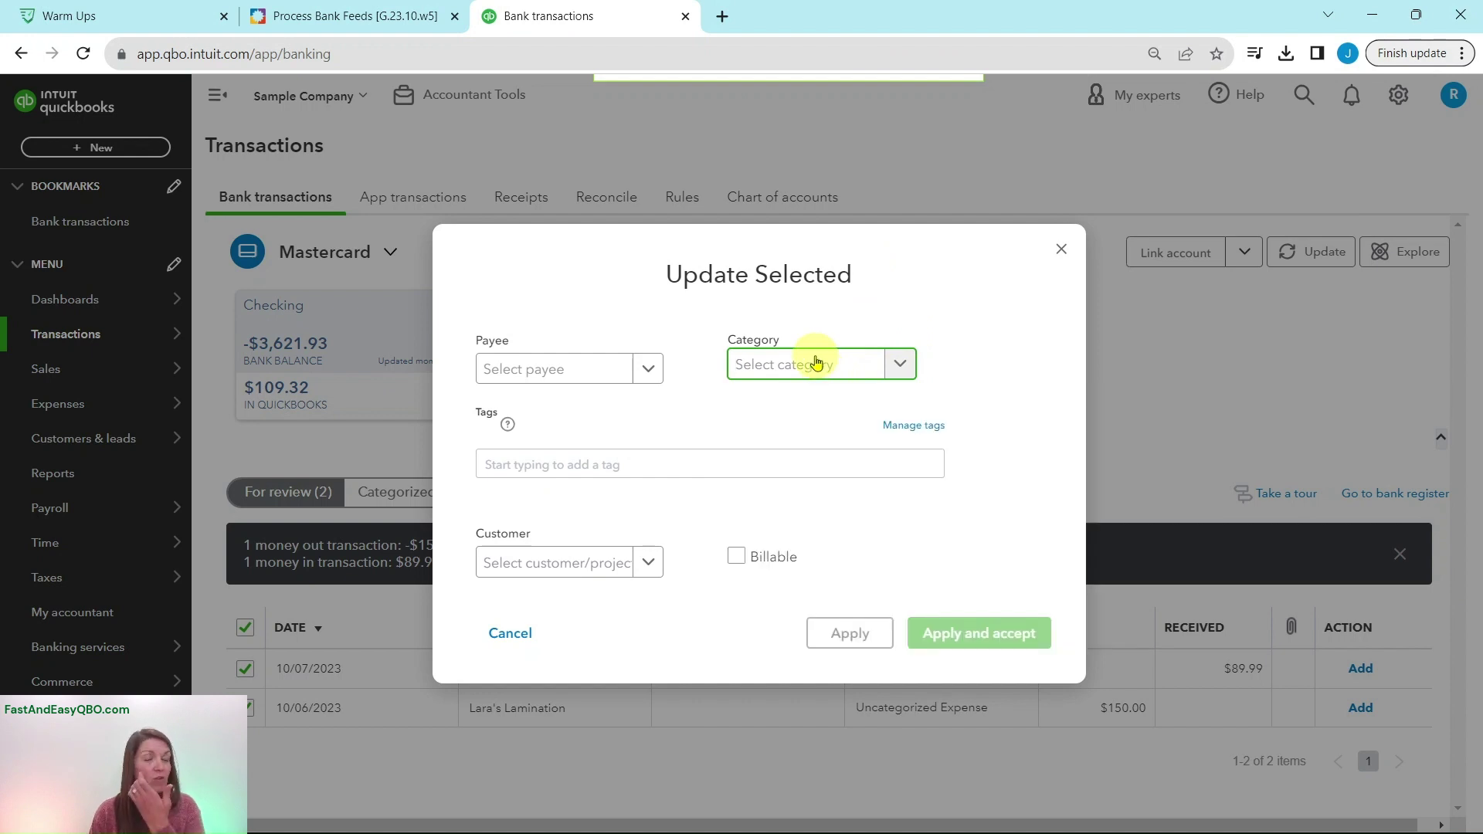
pyautogui.write('to be')
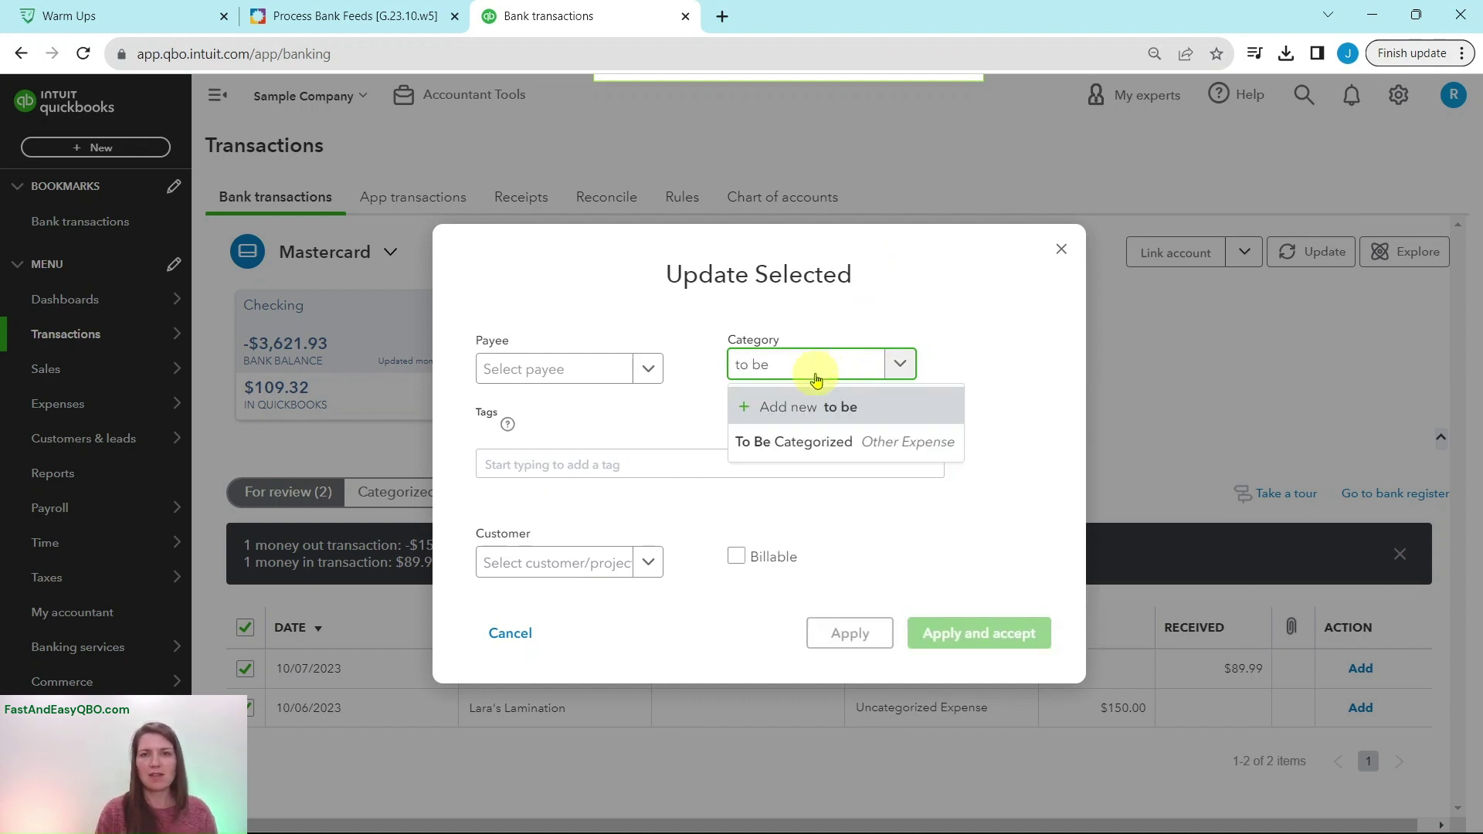
pyautogui.click(809, 444)
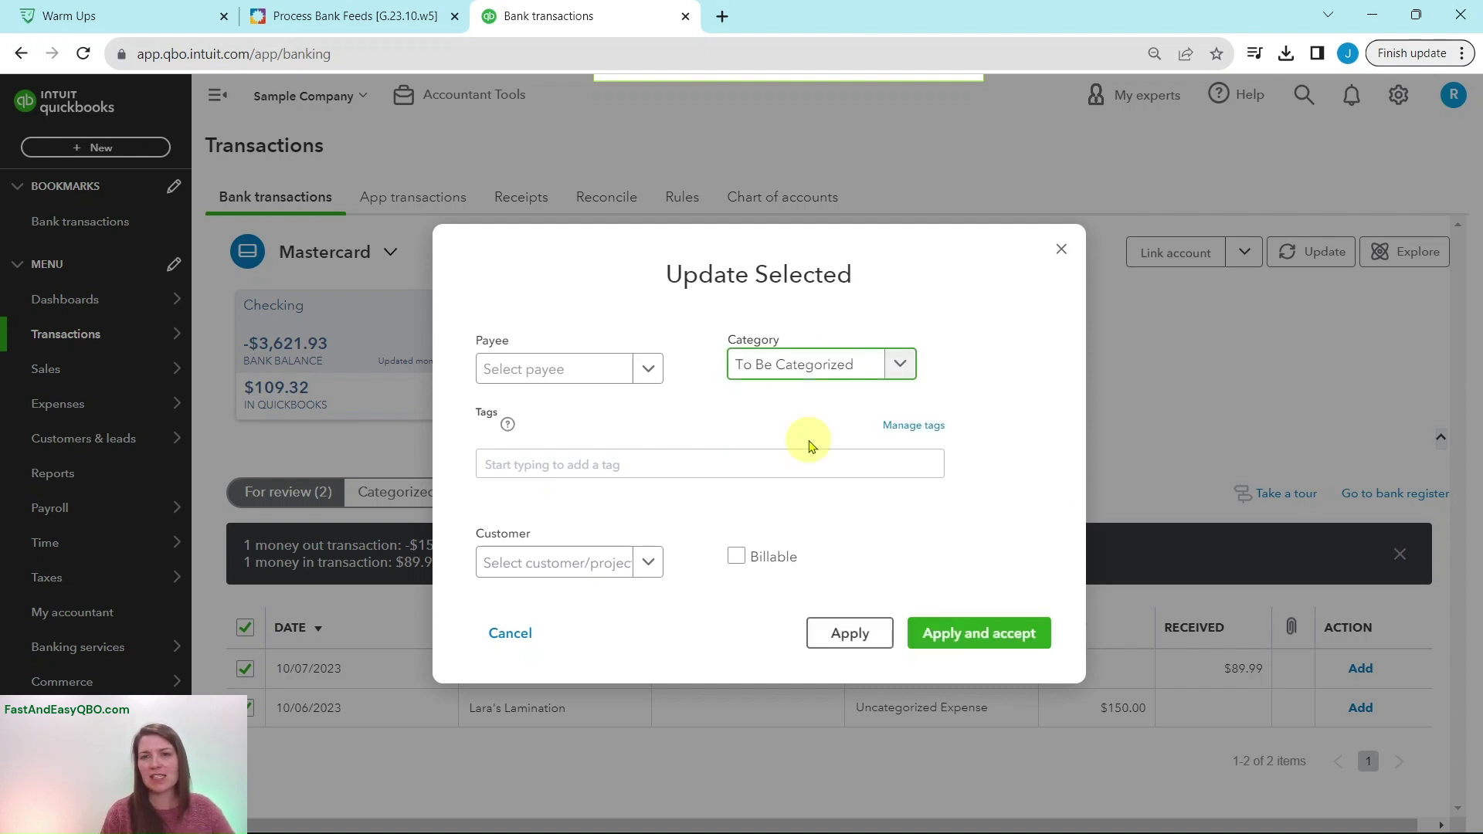
pyautogui.click(999, 636)
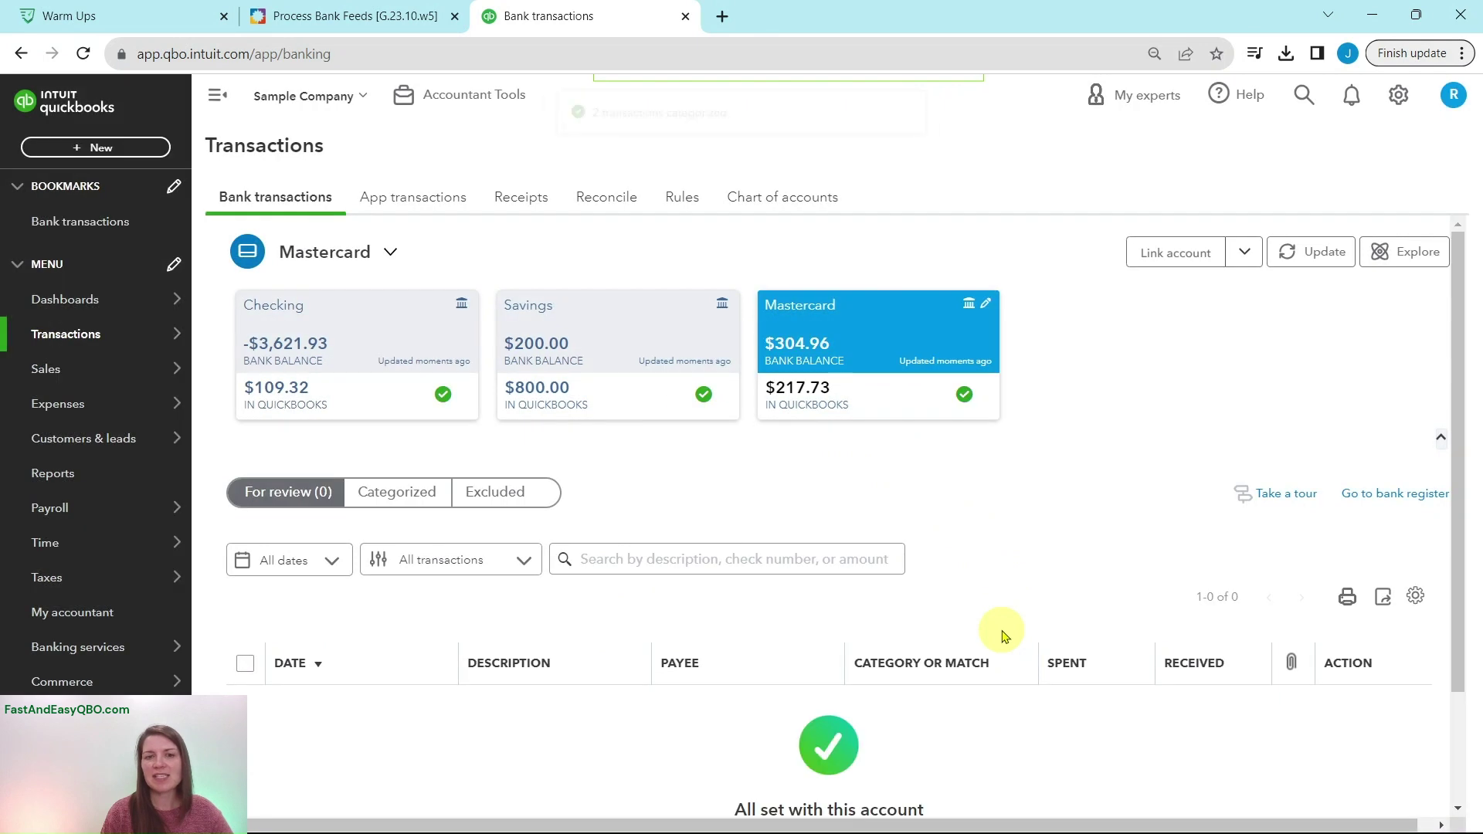
pyautogui.scroll(-2, 1012, 620)
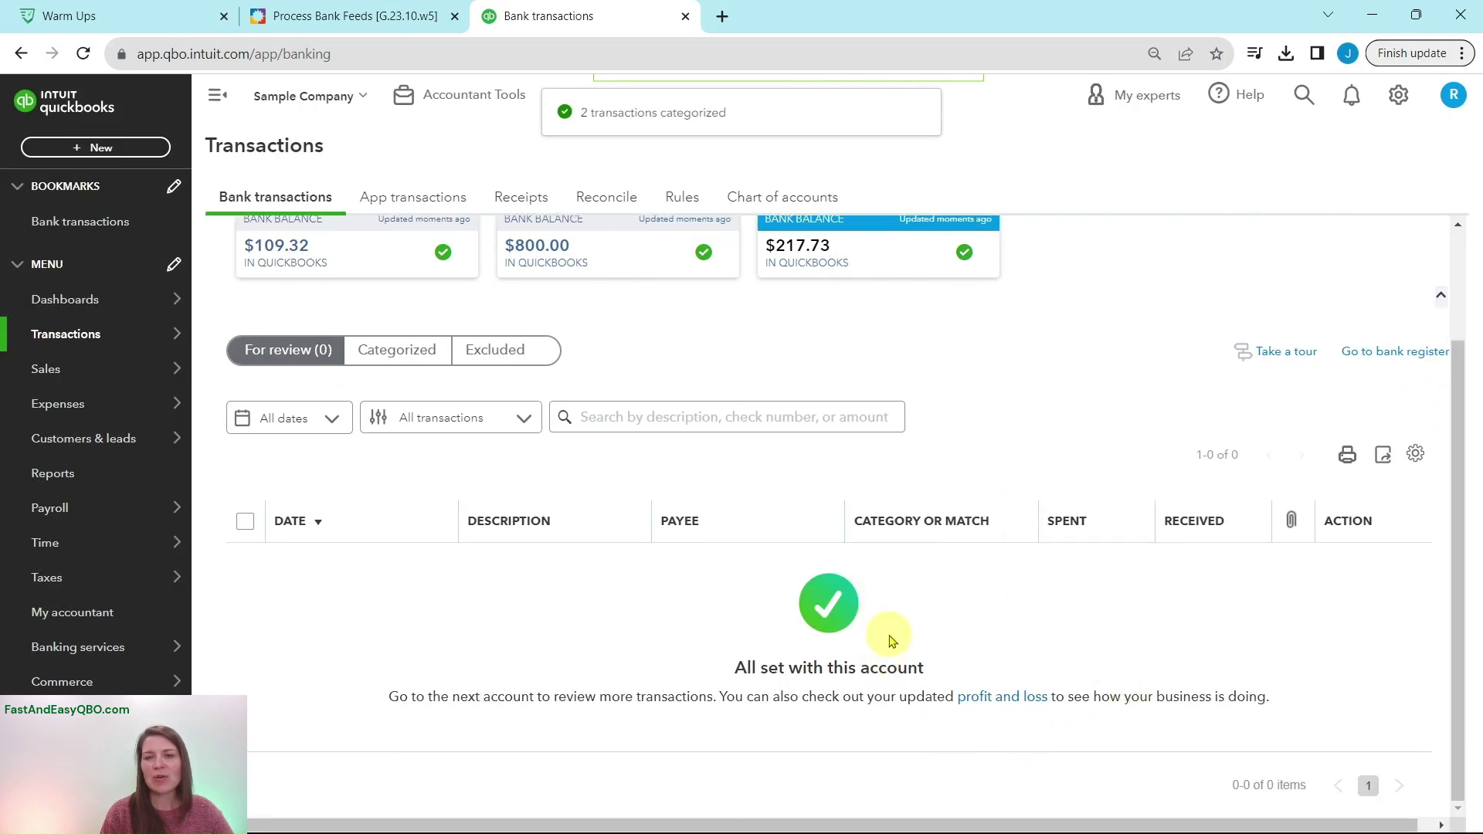
# Step: Read the exercise's closing page and check the Checking, Savings and Mastercard feed statuses in QuickBooks Online against it
pyautogui.click(318, 15)
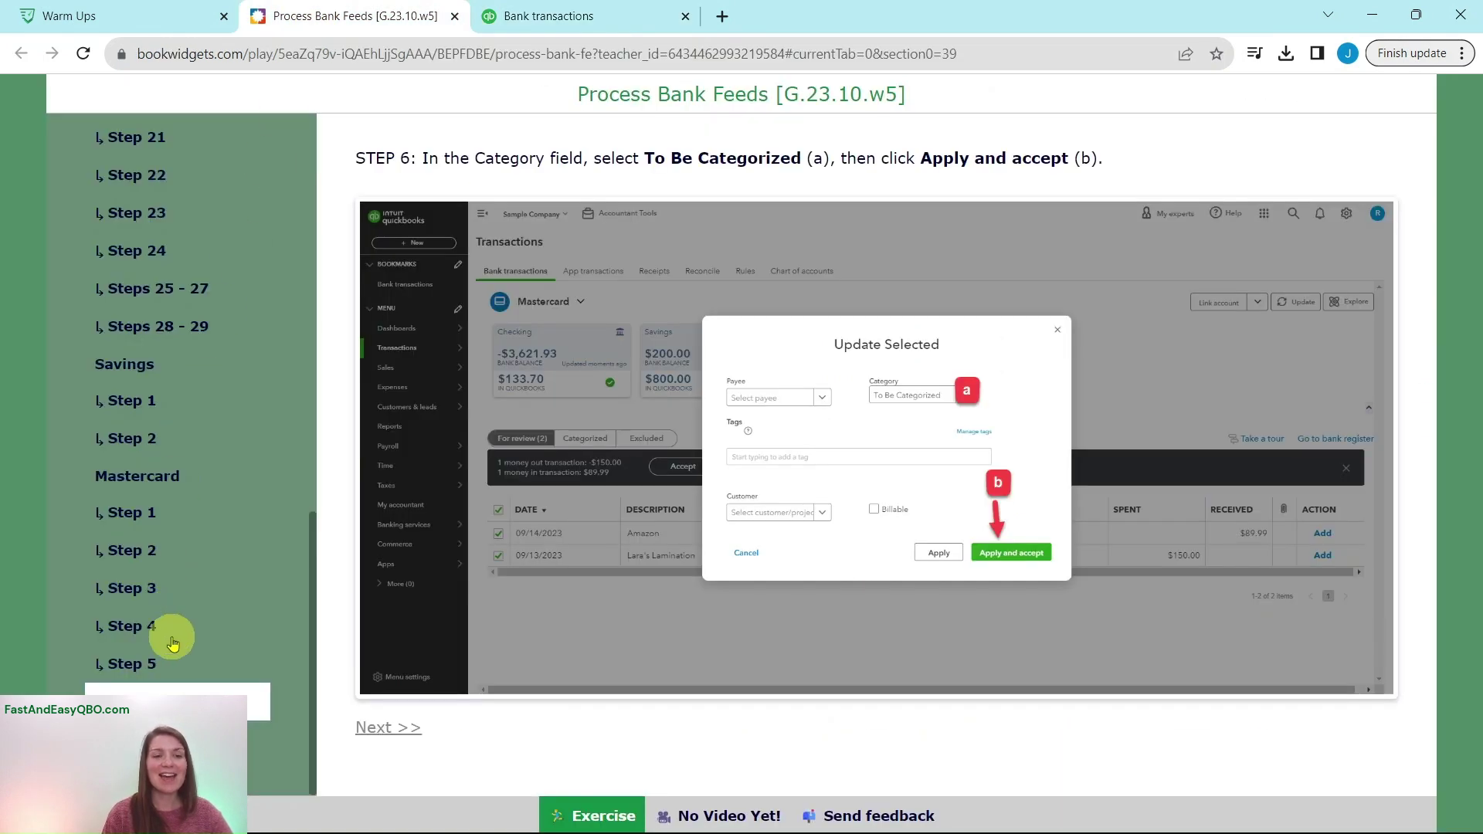
pyautogui.click(147, 738)
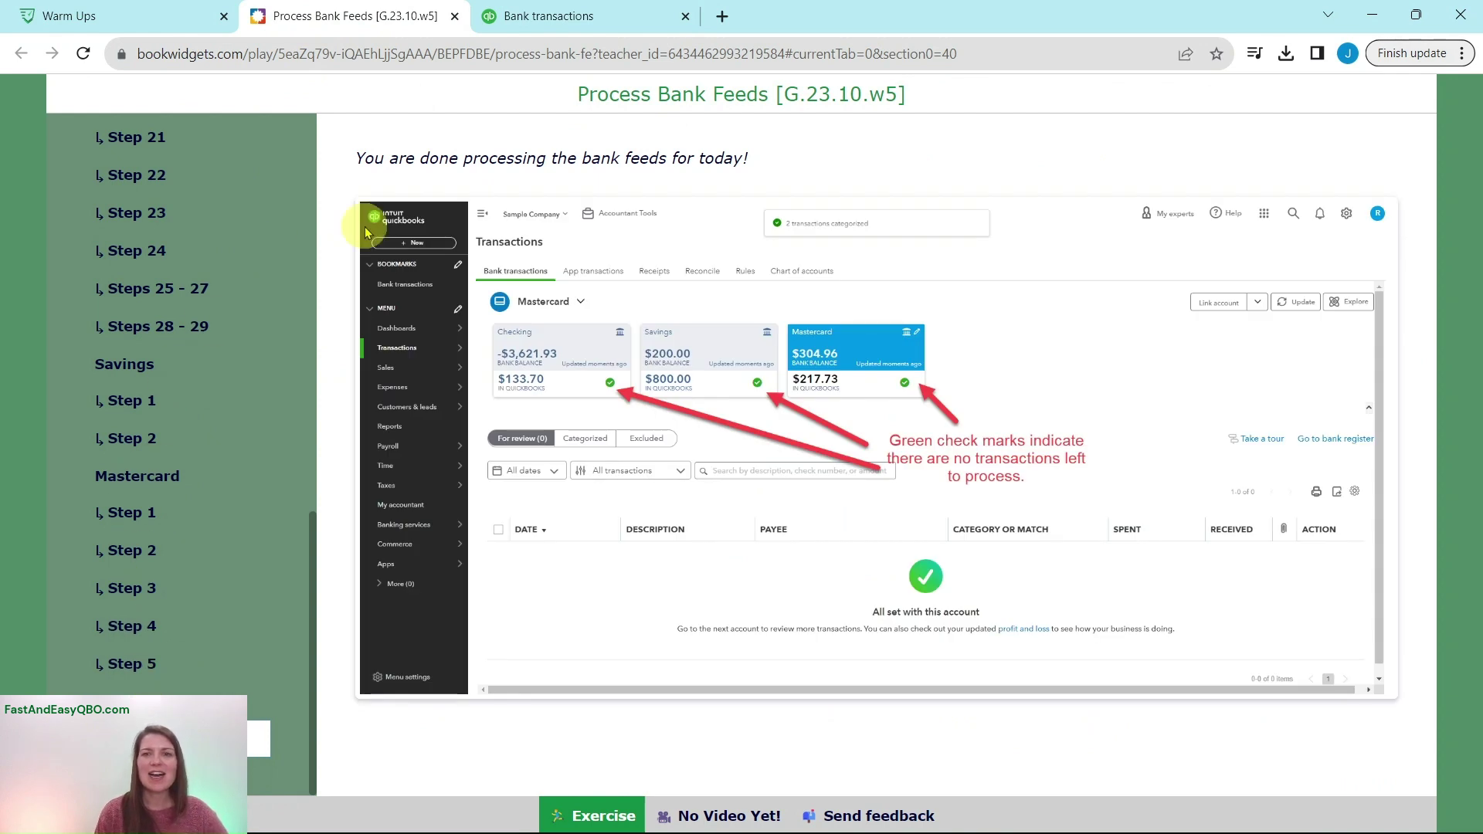
pyautogui.click(550, 29)
pyautogui.scroll(2, 866, 309)
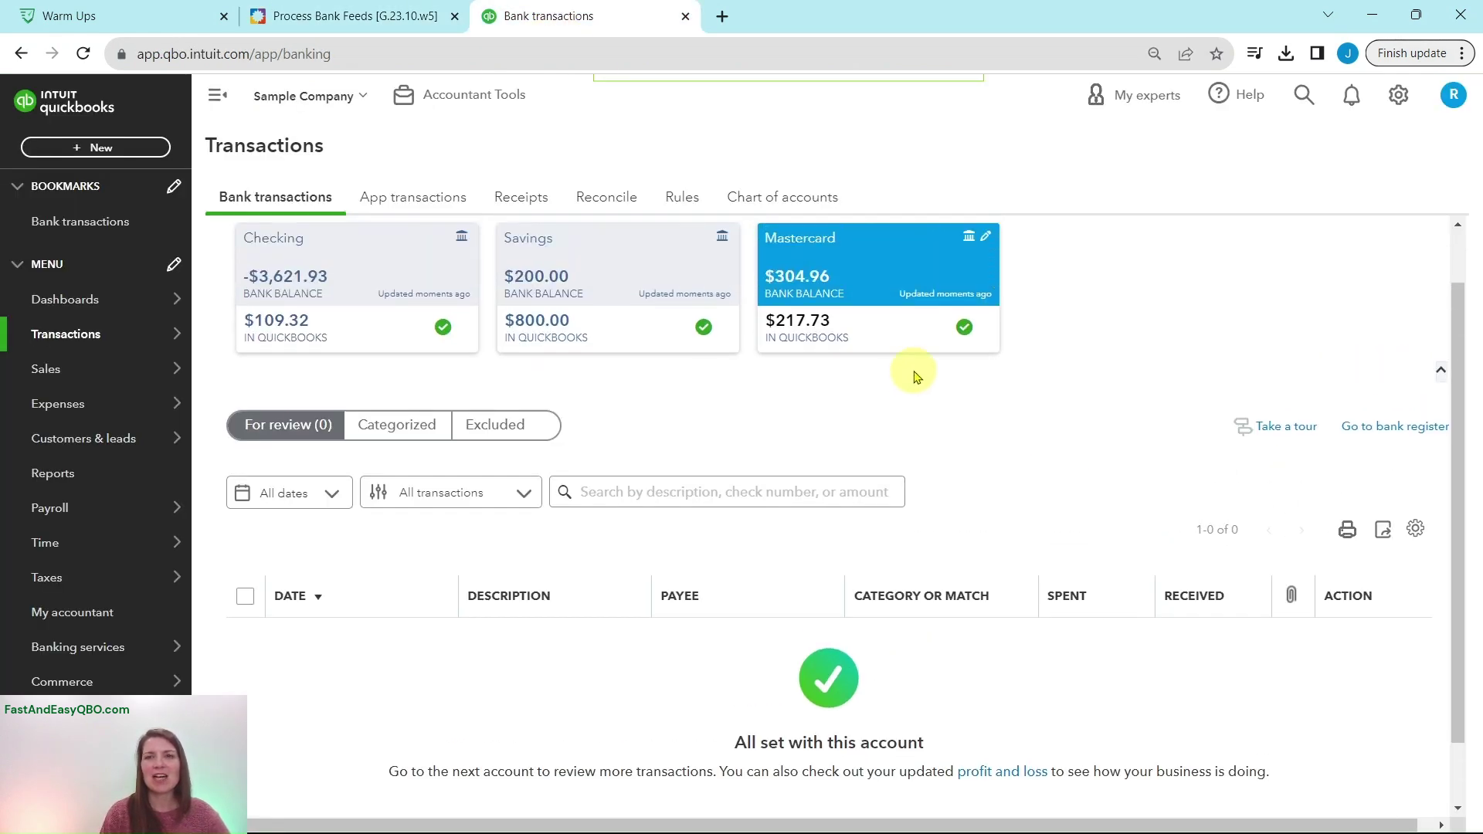